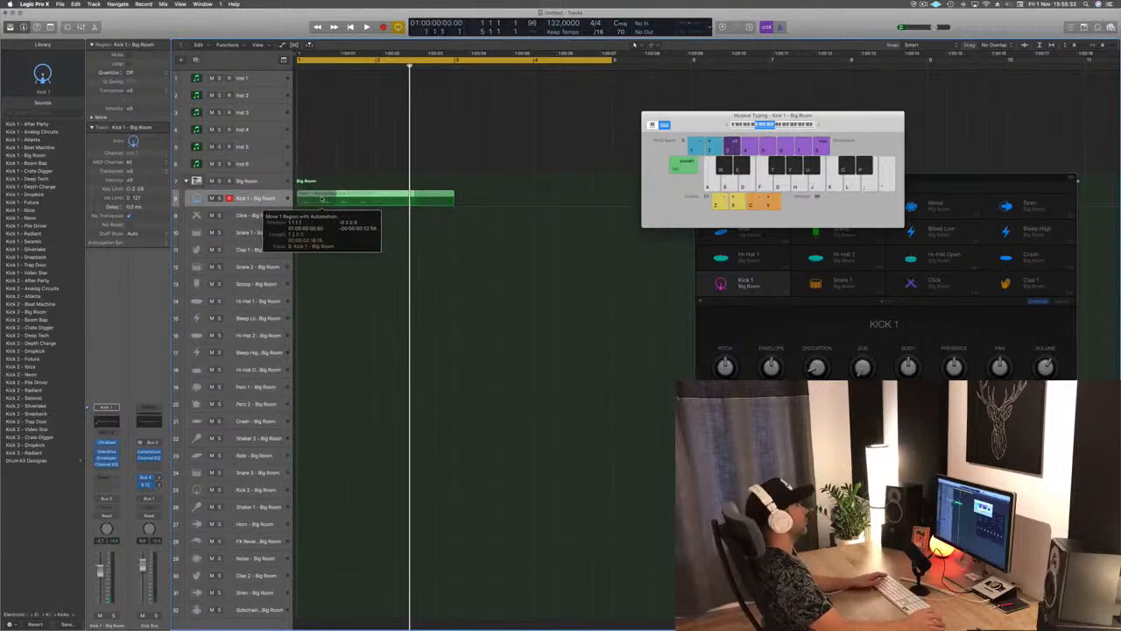
Trim the recorded Kick 1 region to one bar and quantize its four notes to 1/16 Note so they sit on the beats
left_click(376, 199)
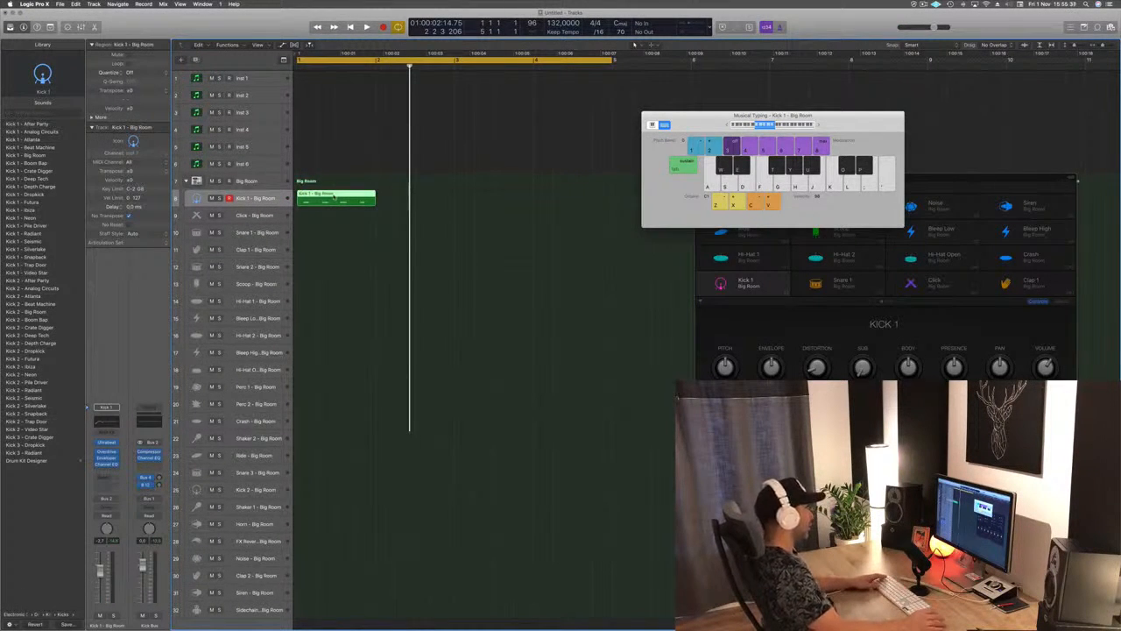
double_click(334, 196)
left_click(424, 593, "ctrl+alt")
key("super+a")
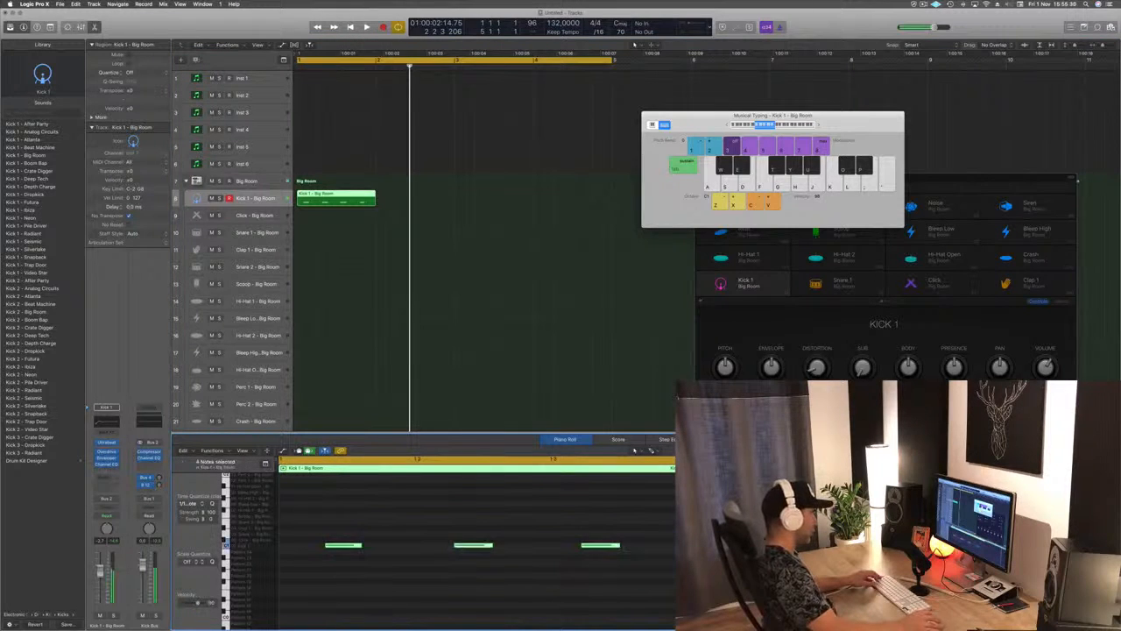
left_click_drag(344, 545, 676, 567)
left_click(351, 554)
Repeat the one-bar Kick 1 region so the kick pattern fills bars 1 to 4
left_click_drag(321, 200, 505, 179)
scroll(505, 179, "down", 3)
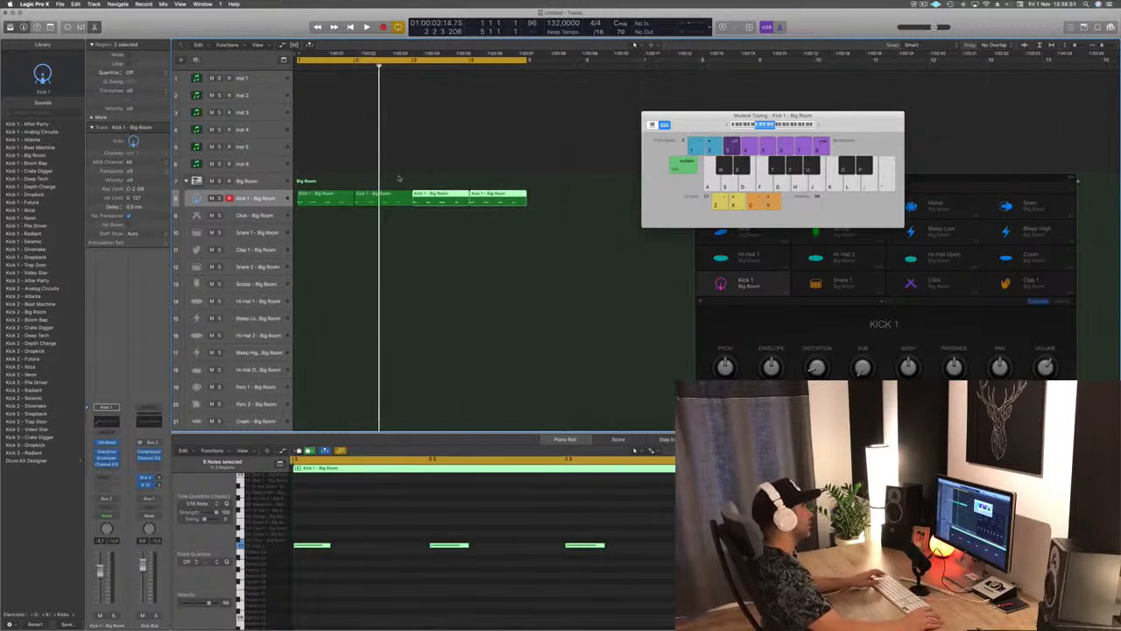
key("space")
scroll(408, 179, "down", 4)
Play the four-bar kick pattern back from the start to check how it sounds
left_click(253, 199)
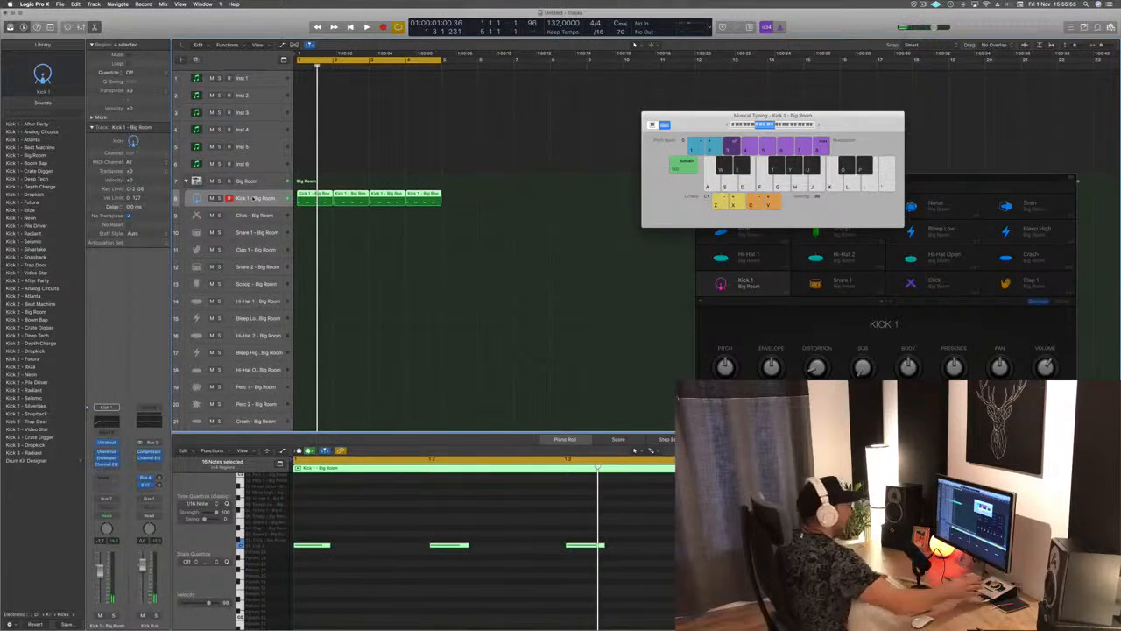
key("Return")
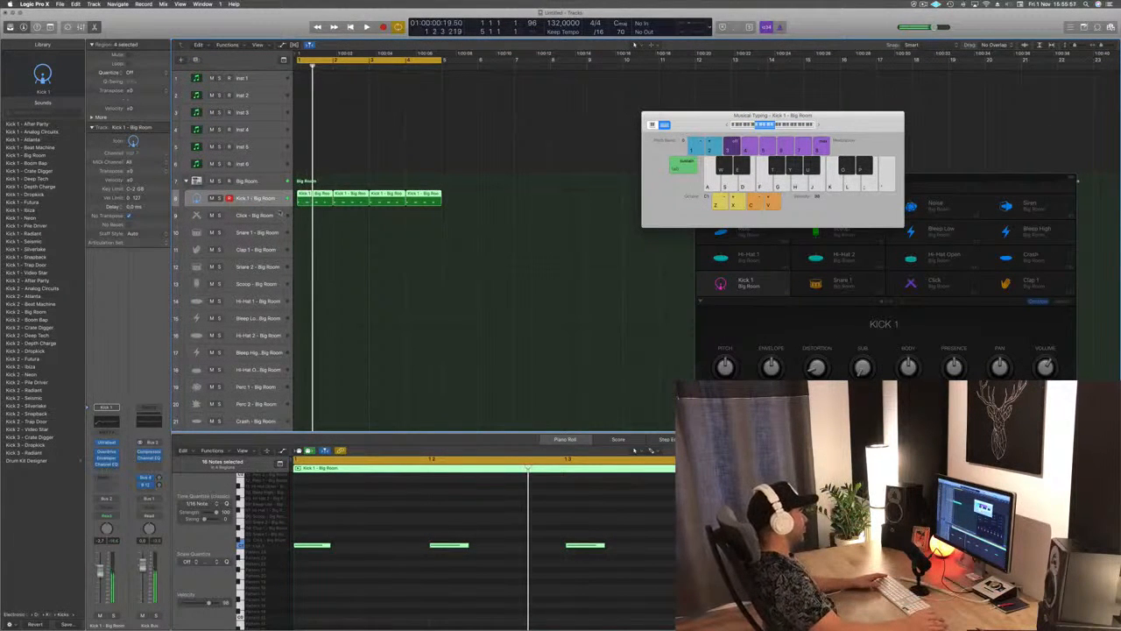
left_click(496, 232)
key("Return")
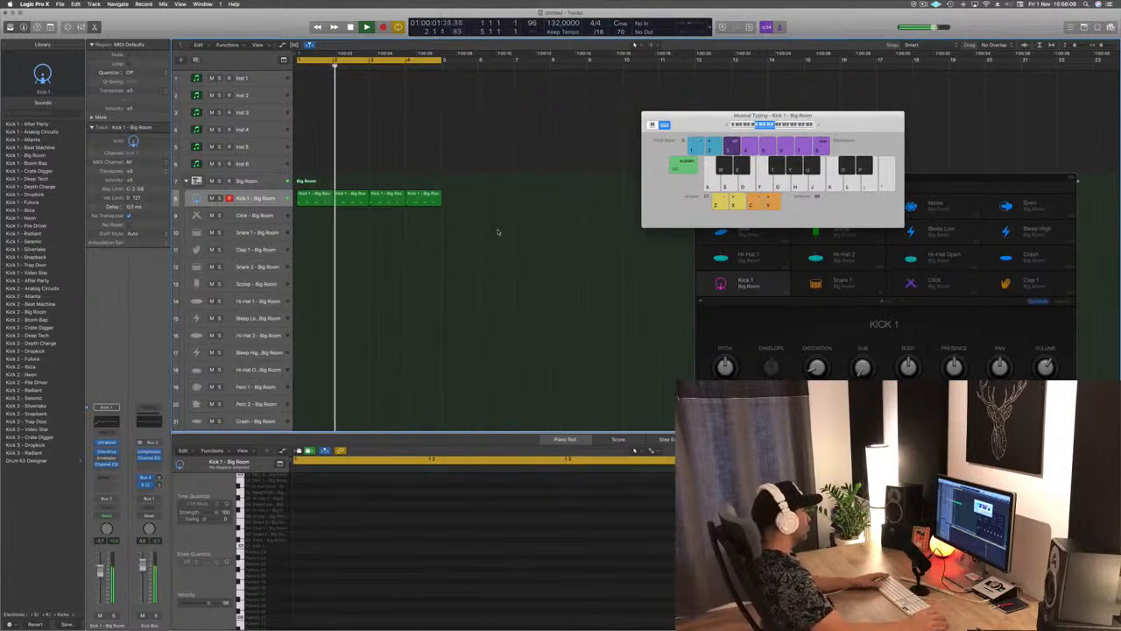
key("space")
Insert a stereo Compressor on the Kick 1 channel strip, audition it during playback and close its window
left_click(106, 470)
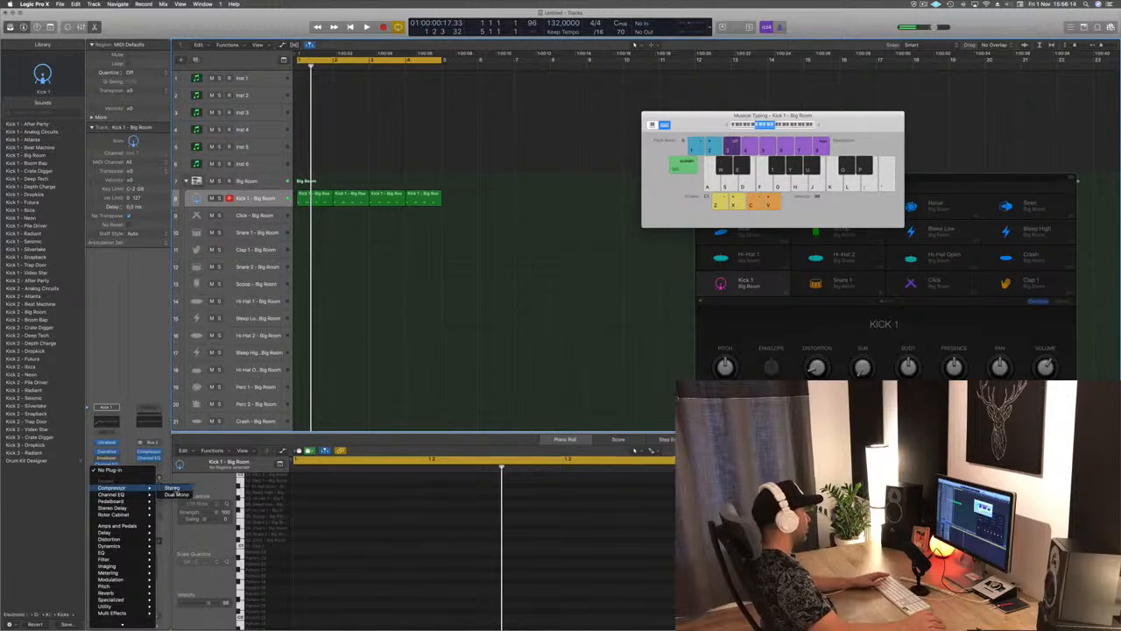
left_click(172, 487)
left_click_drag(273, 41, 606, 97)
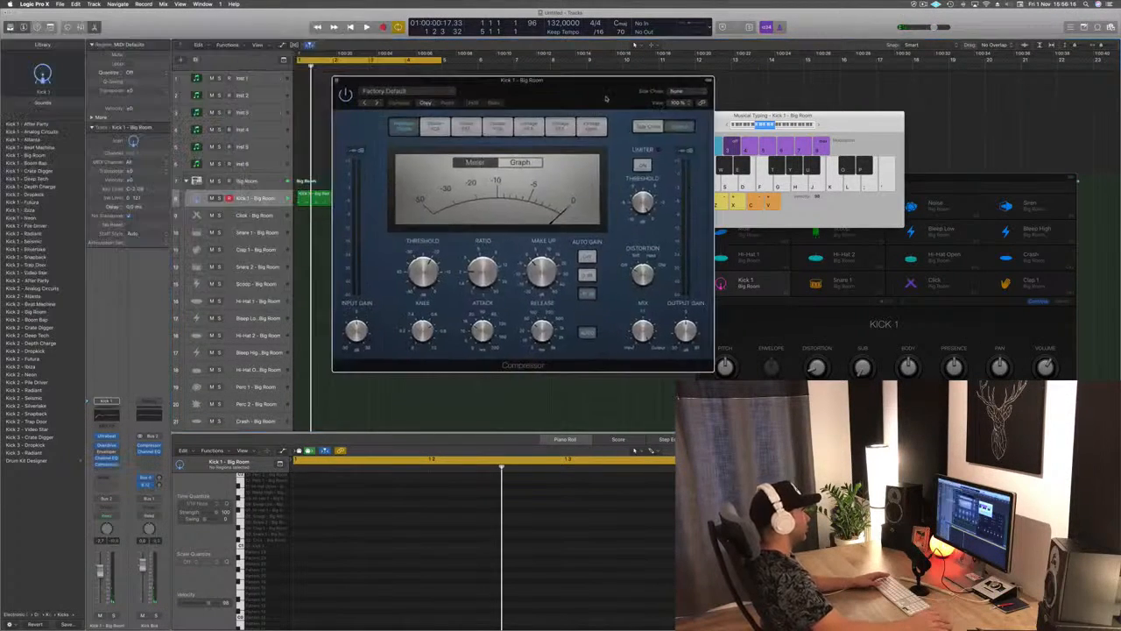
key("space")
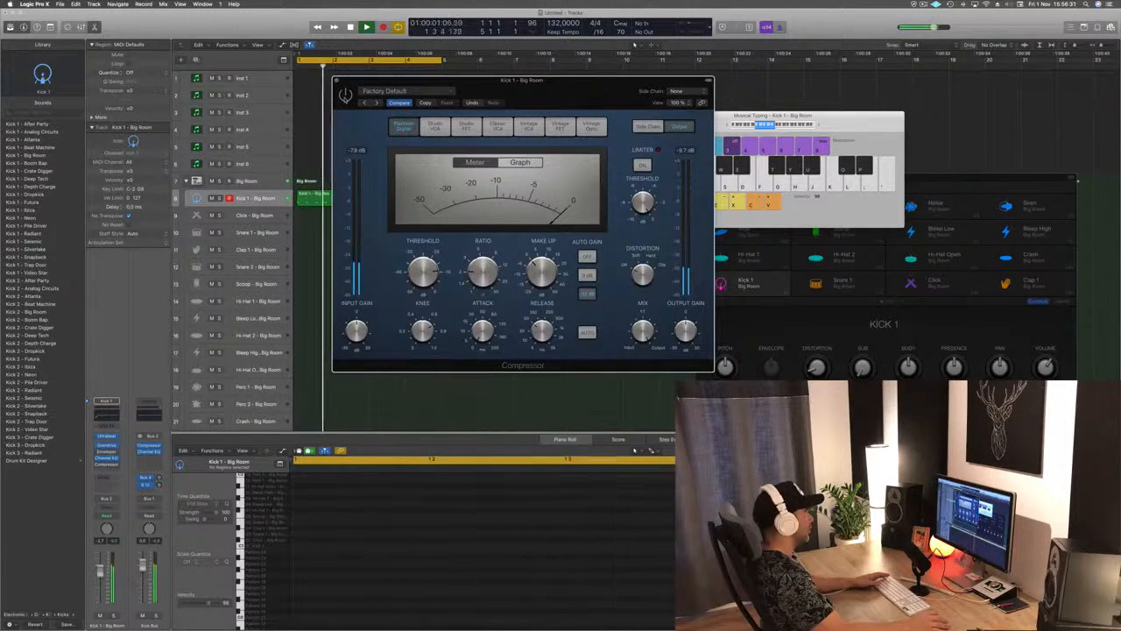
left_click(336, 81)
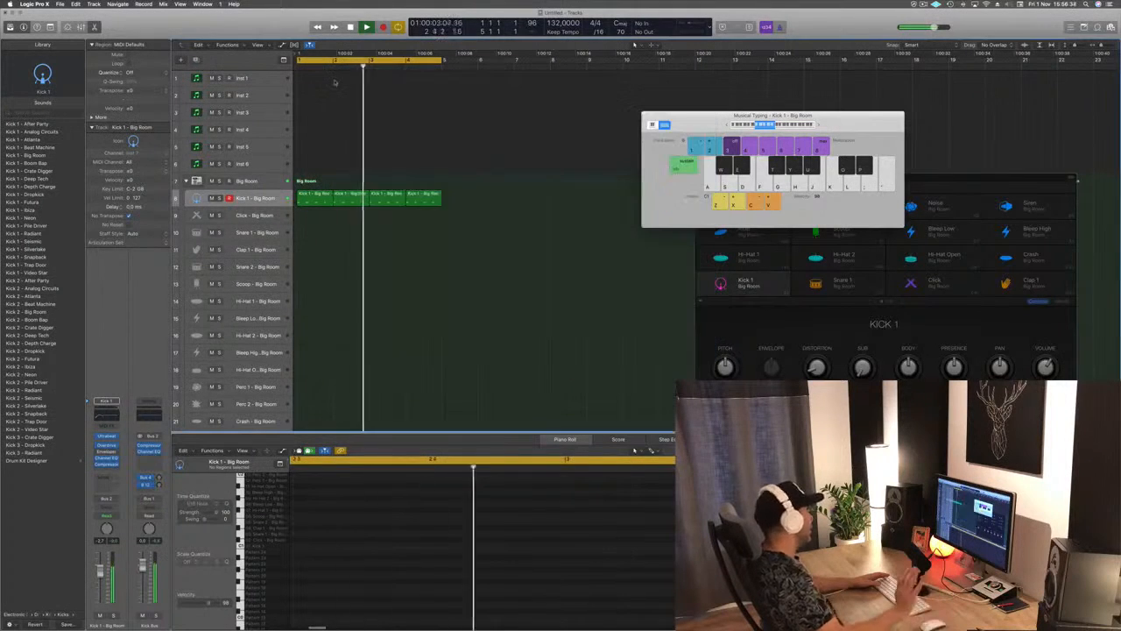
Copy the first kick region to the Snare 1 track and delete its notes on beats 1 and 3
left_click(313, 199)
left_click_drag(311, 213, 312, 232)
left_click_drag(304, 519, 357, 553)
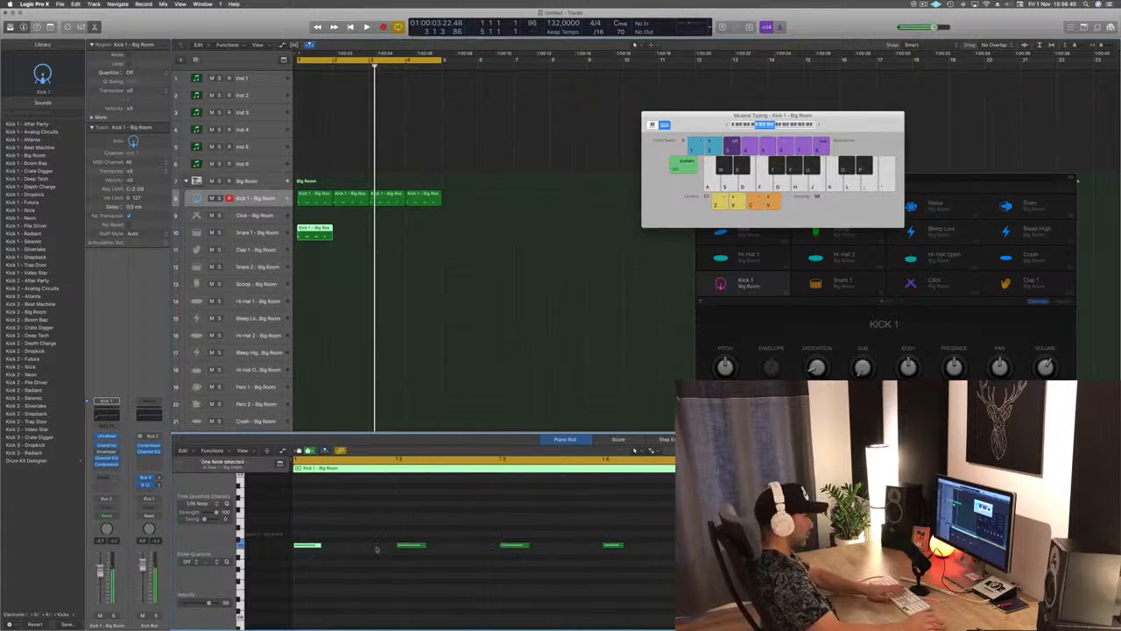
left_click(514, 545)
key("Delete")
Raise the two remaining snare notes by two semitones and repeat the Snare 1 region across four bars
left_click_drag(387, 519, 604, 574)
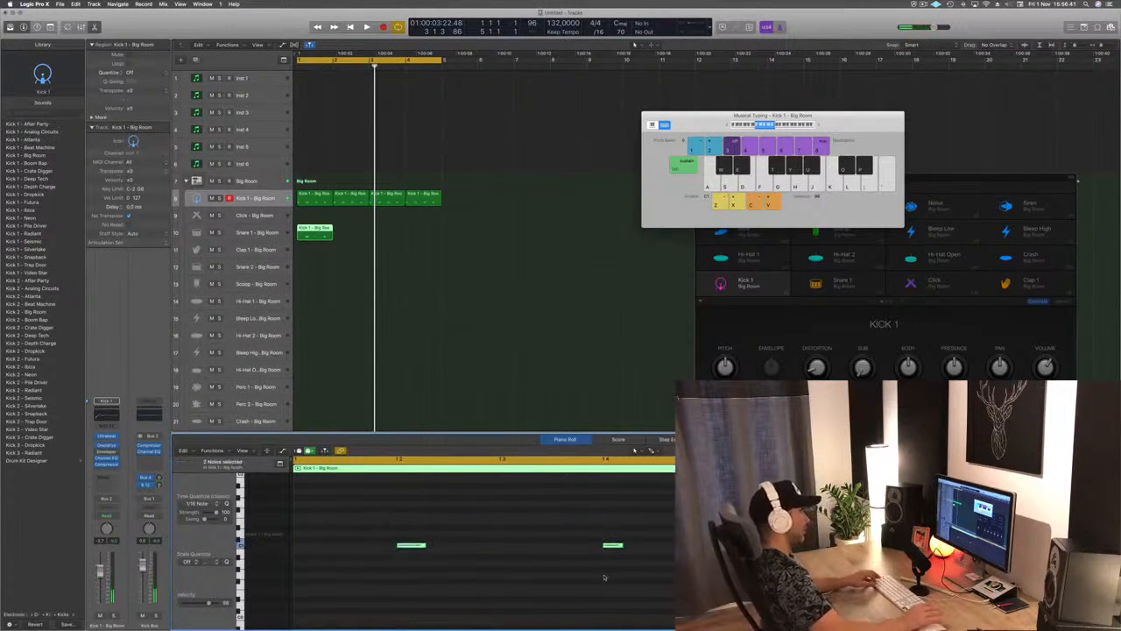
key("alt+Up")
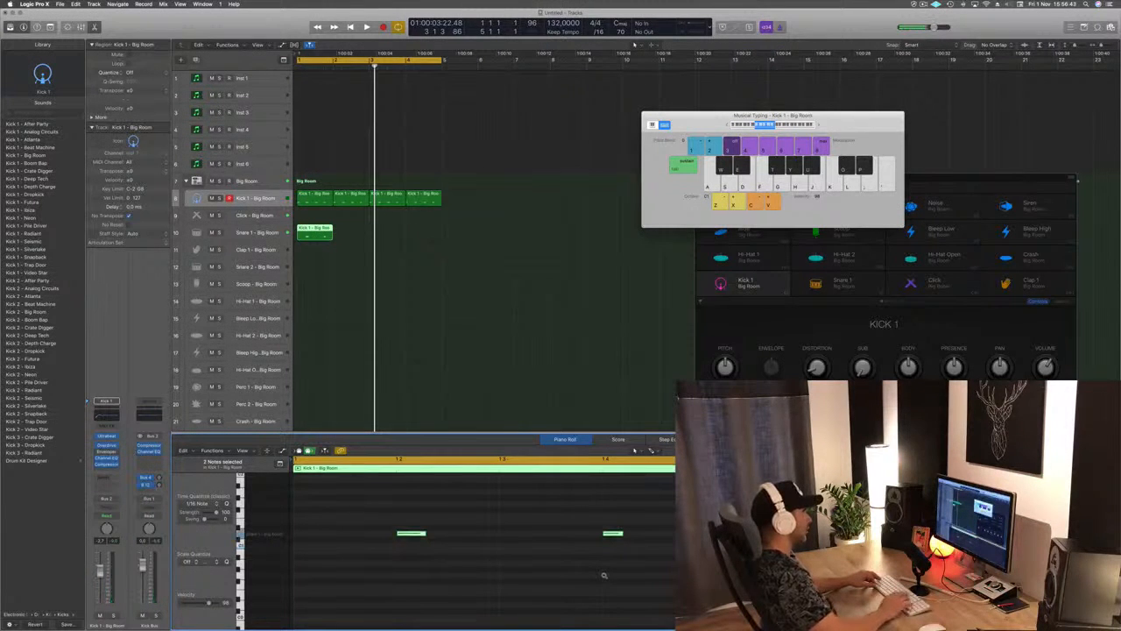
key("space")
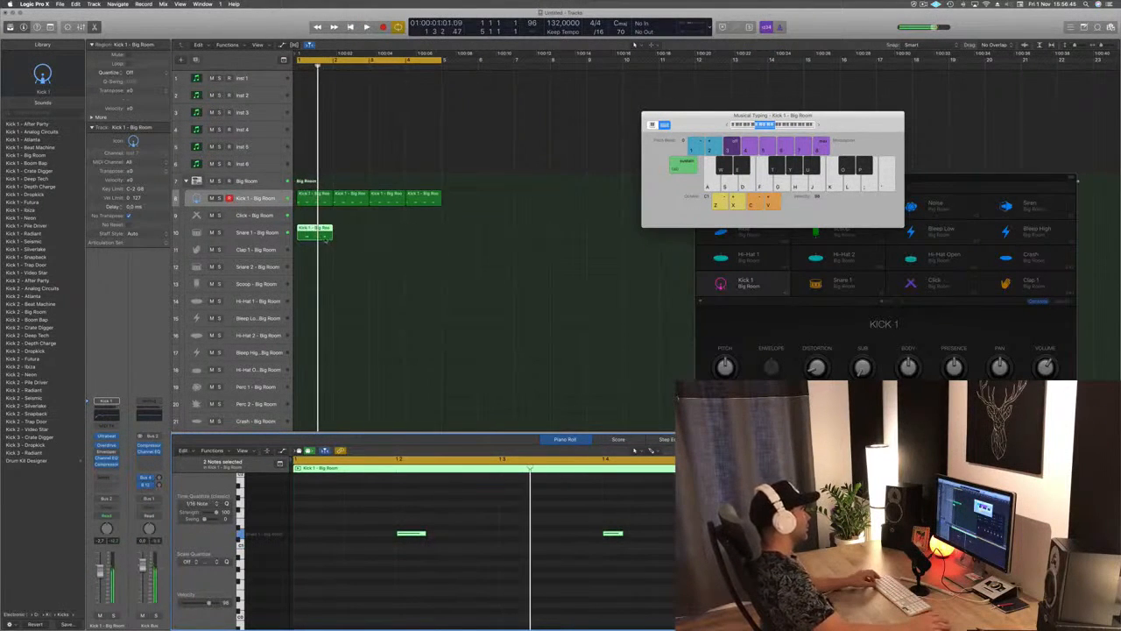
left_click_drag(316, 229, 329, 235)
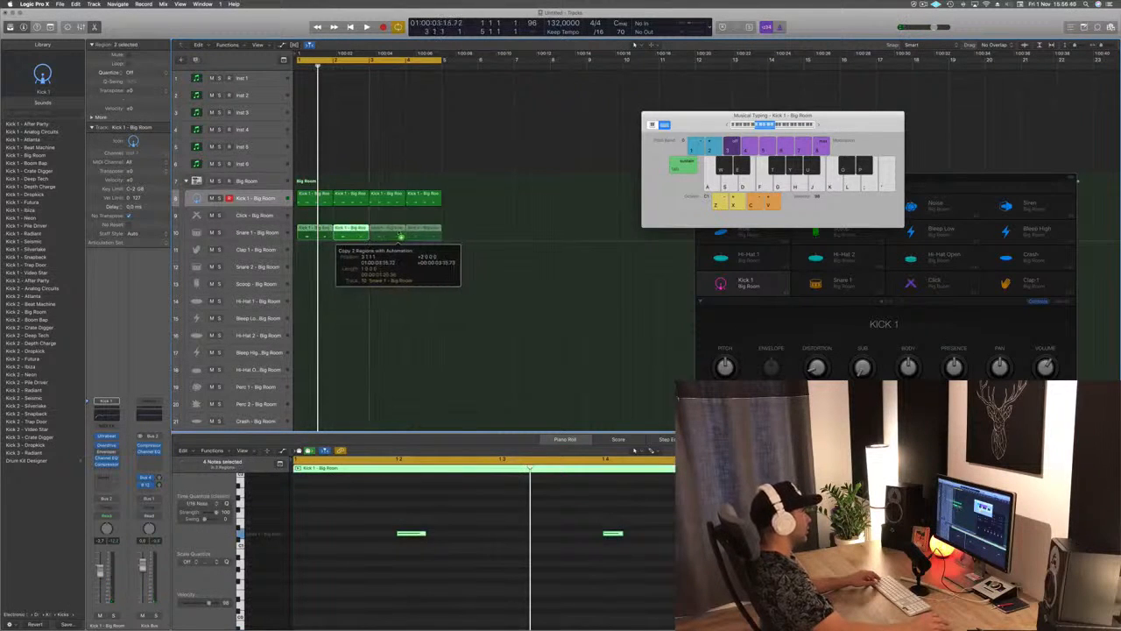
key("cmd+r")
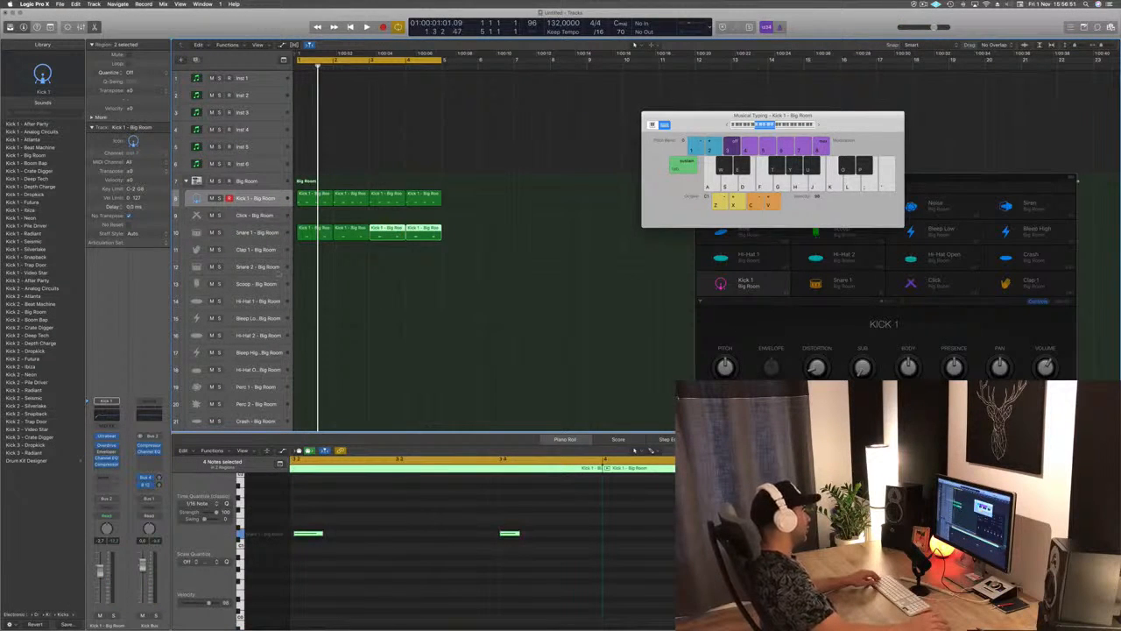
Copy the first snare region to the Hi-Hat 1 track and raise its two notes by four semitones
left_click_drag(317, 231, 313, 300)
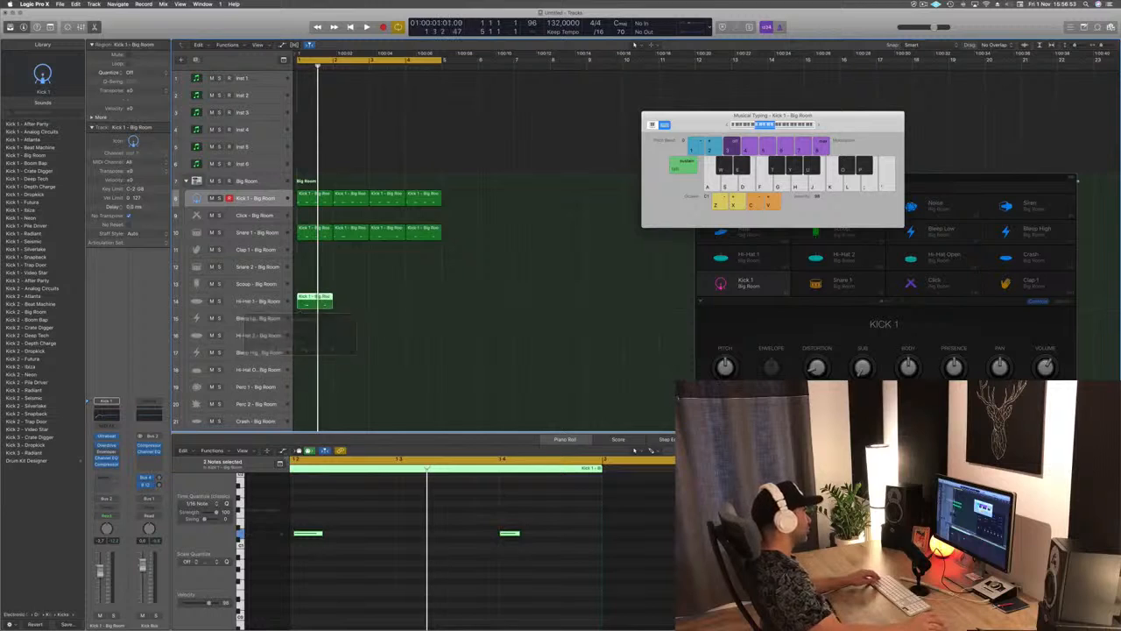
scroll(593, 529, "left", 1)
key("super+Left")
left_click_drag(530, 516, 337, 565)
scroll(338, 565, "left", 2)
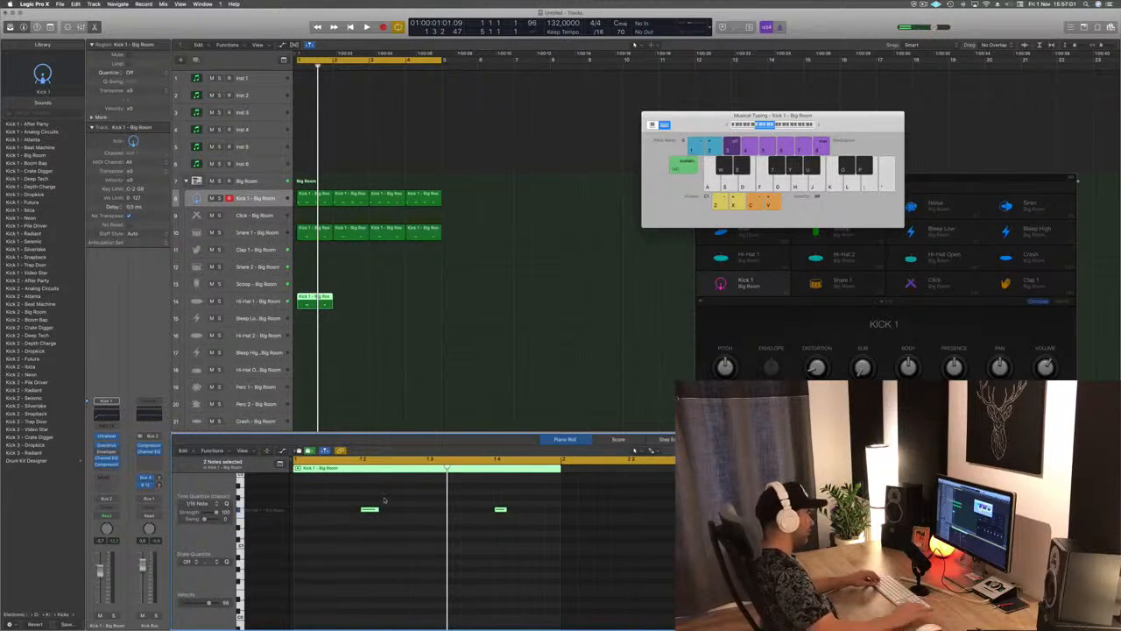
Shift the Hi-Hat 1 notes an eighth earlier and copy them one beat later at the same pitch, forming an off-beat pattern
key("alt+Right")
key("space")
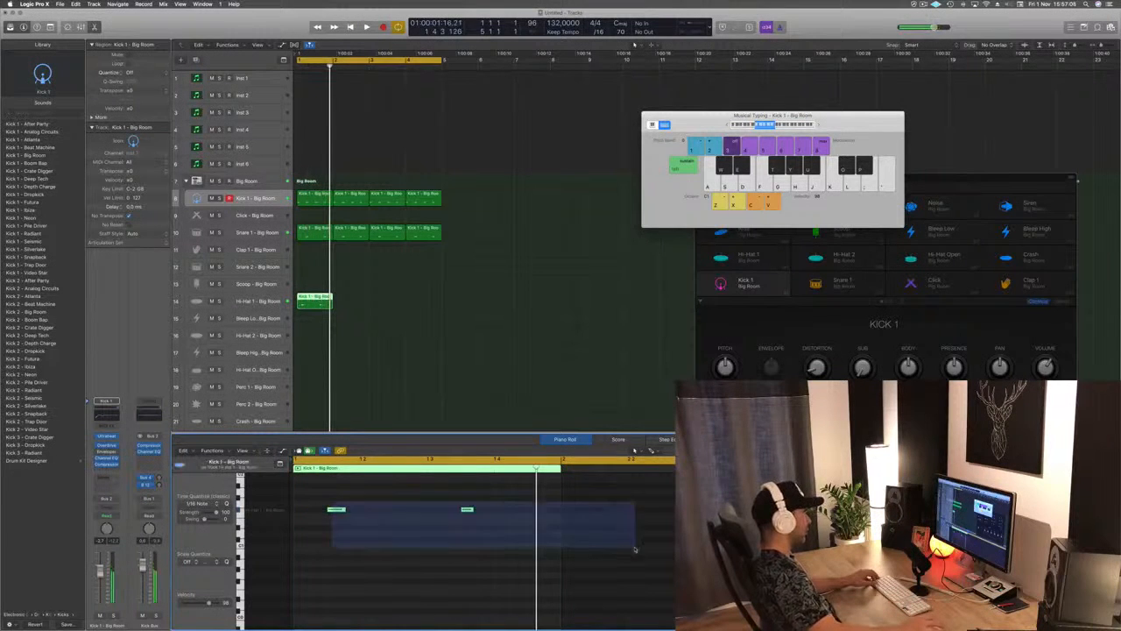
left_click_drag(336, 509, 403, 515)
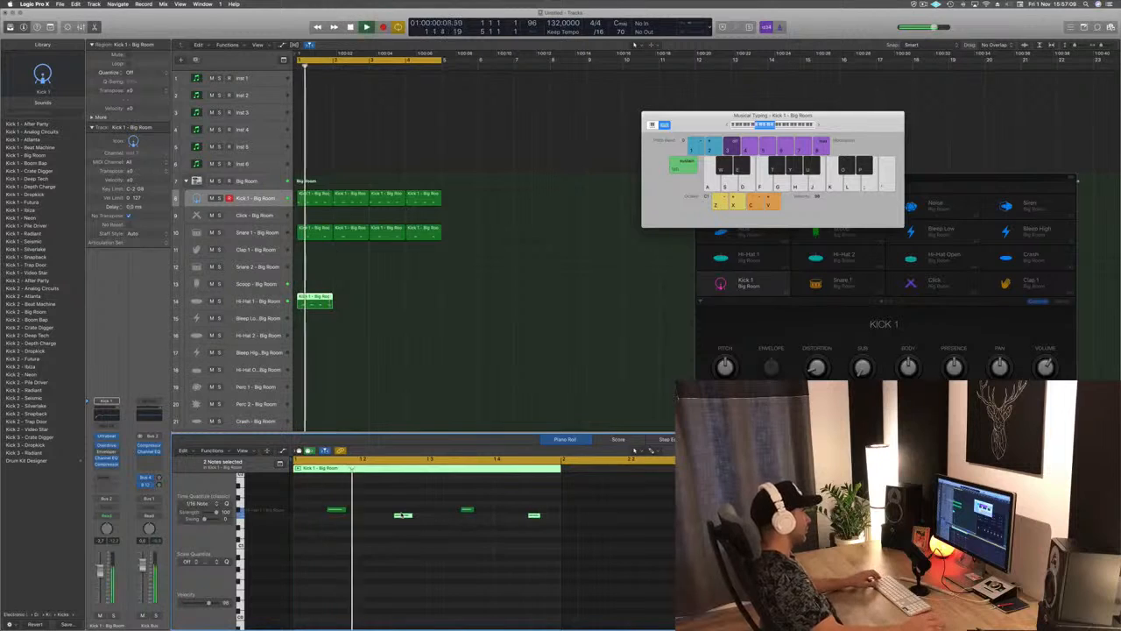
key("alt+Up")
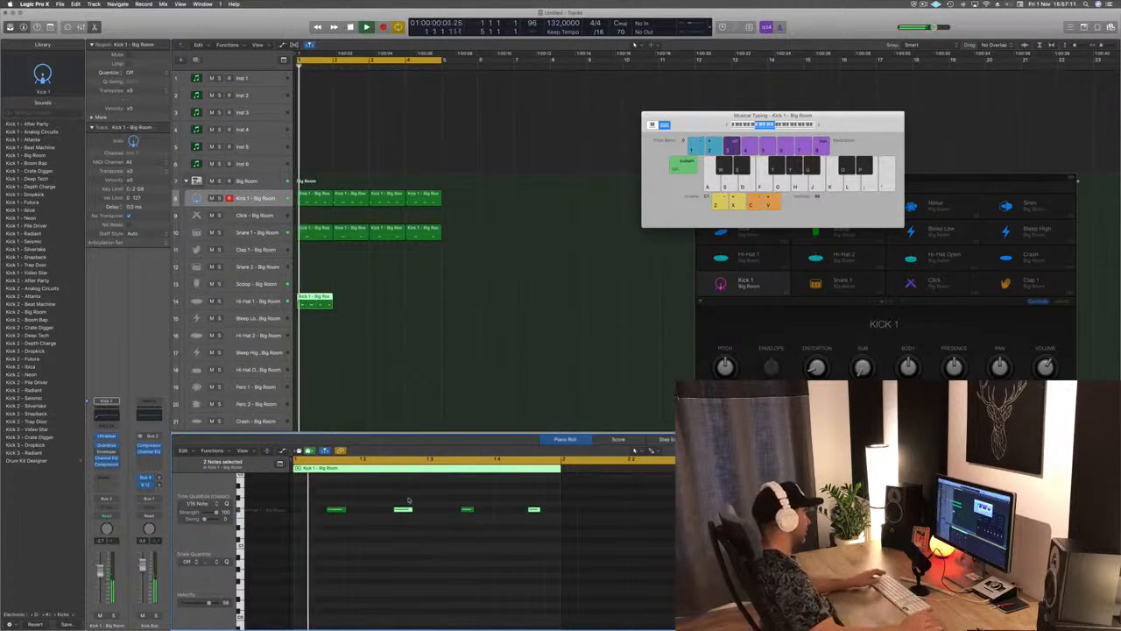
Repeat the off-beat Hi-Hat 1 region across four bars, play it back and select the Hi-Hat 1 track
left_click_drag(309, 296, 396, 299)
key("space")
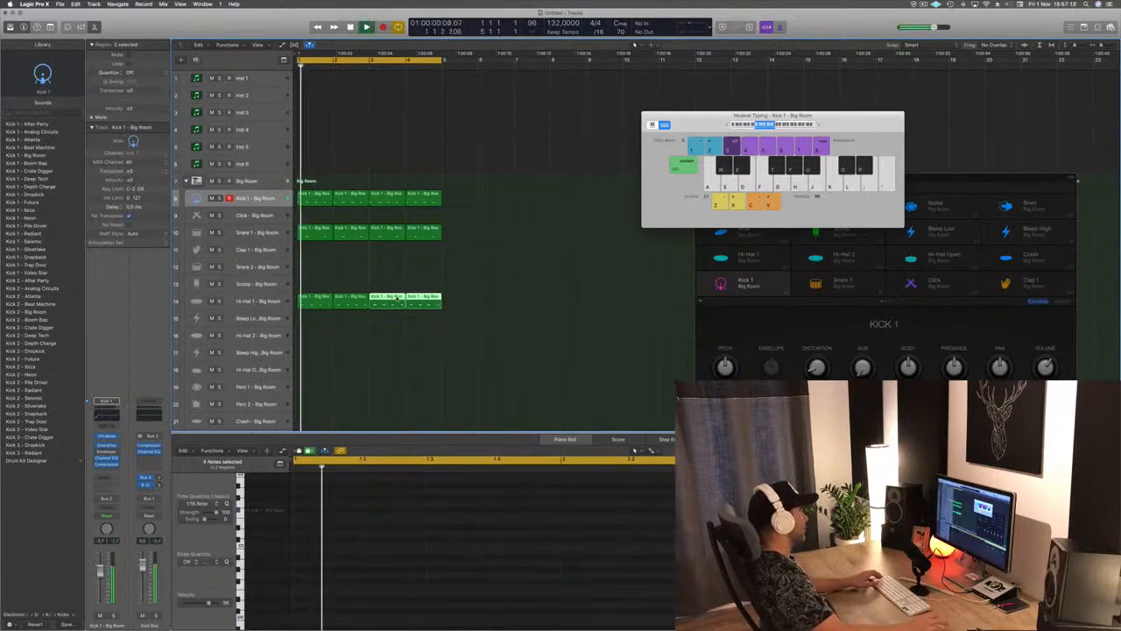
left_click(275, 303)
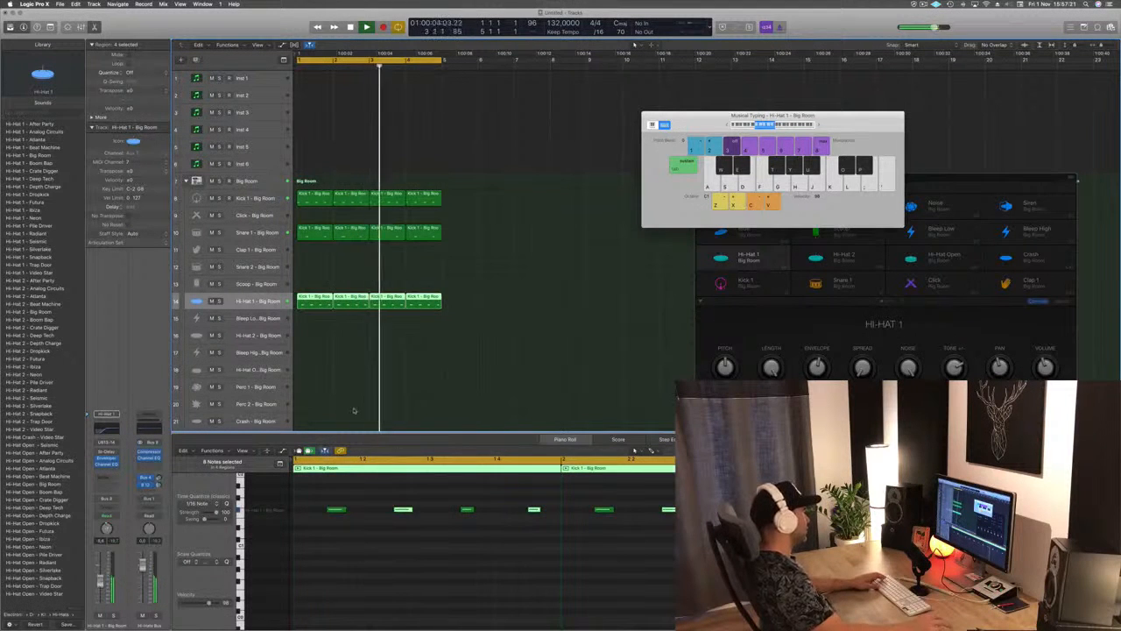
left_click(331, 361)
Copy the first Hi-Hat 1 region to the Hi-Hat 2 track and raise its four notes by two semitones
left_click_drag(321, 305, 319, 346)
left_click_drag(343, 510, 549, 536)
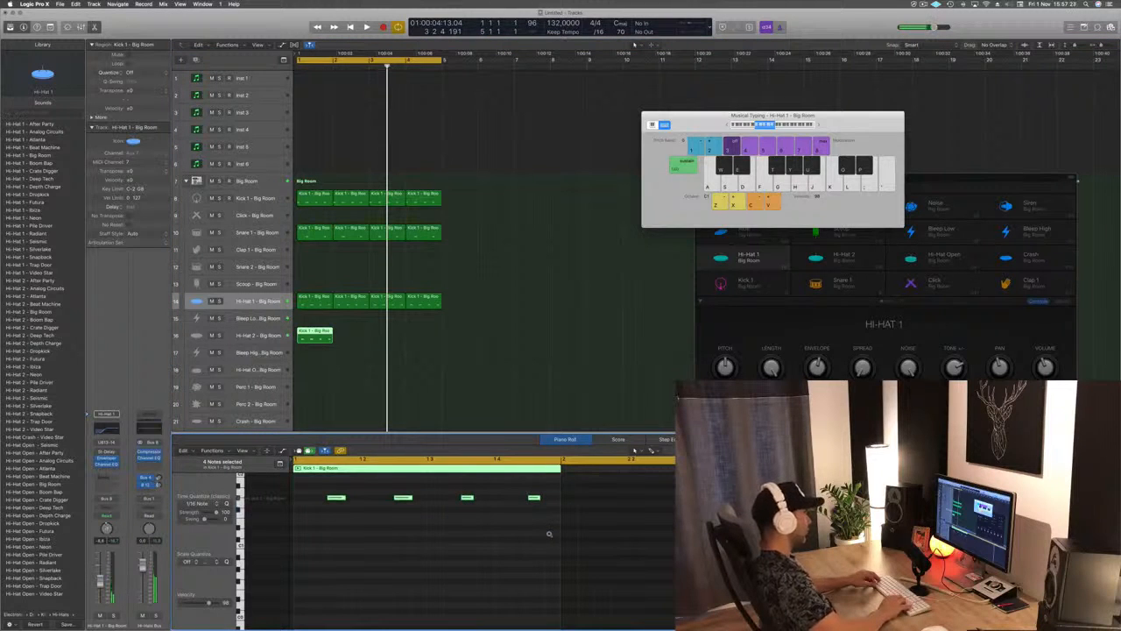
left_click(323, 519, "ctrl+alt")
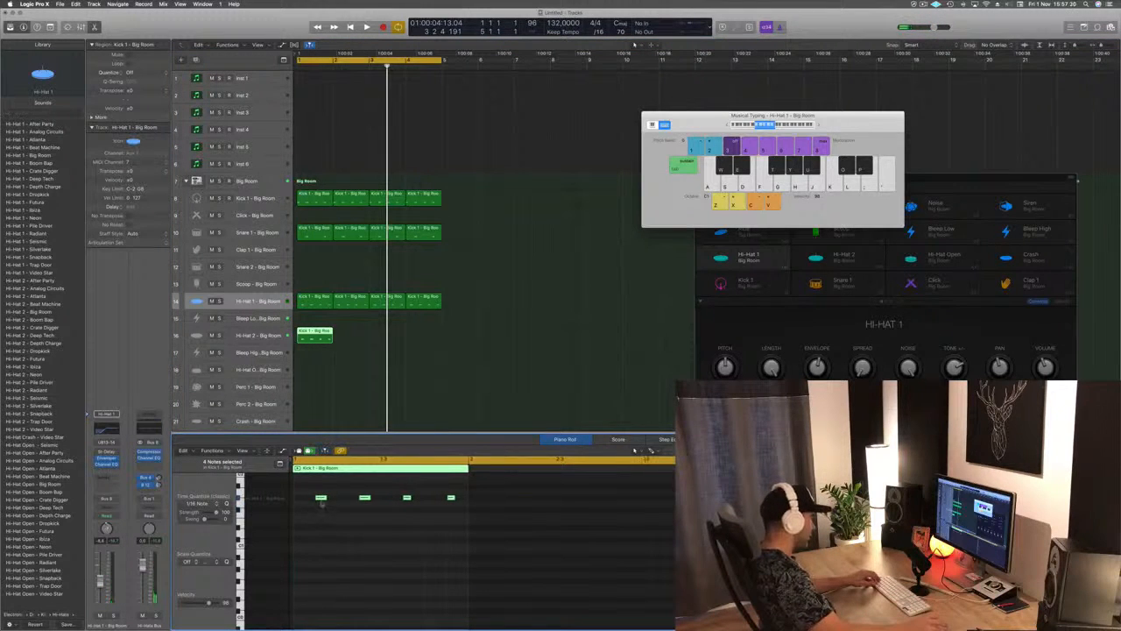
Duplicate the Hi-Hat 2 notes until every sixteenth of the bar is filled, and shorten all of them
left_click_drag(321, 497, 298, 498)
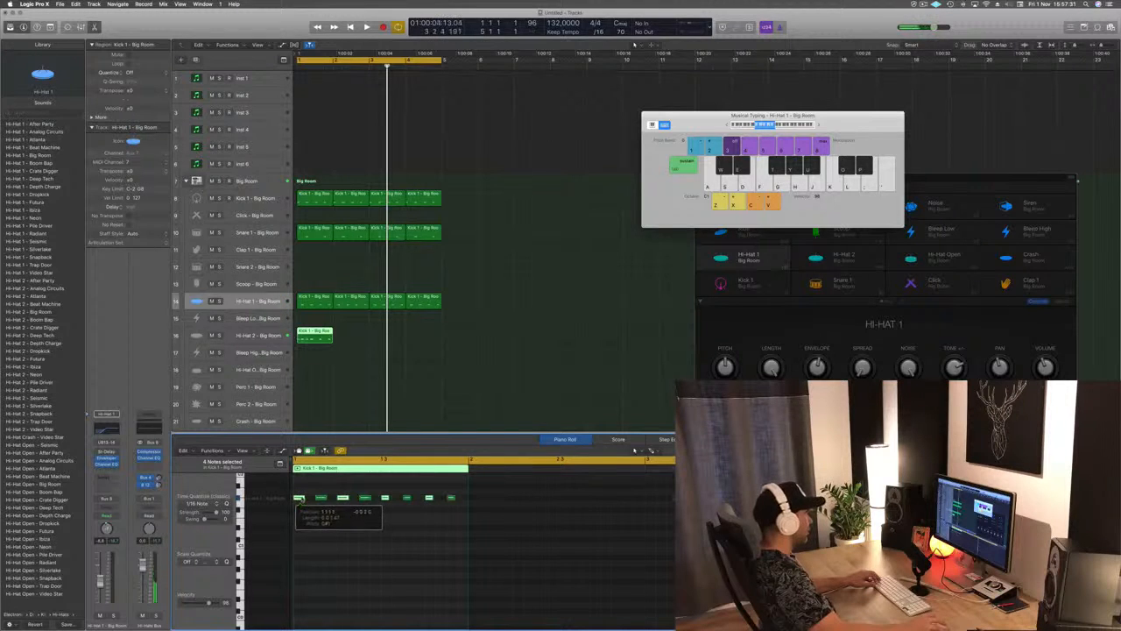
key("super+a")
mouse_move(300, 497)
left_mouse_down()
mouse_move(314, 498)
mouse_move(308, 491)
left_mouse_up()
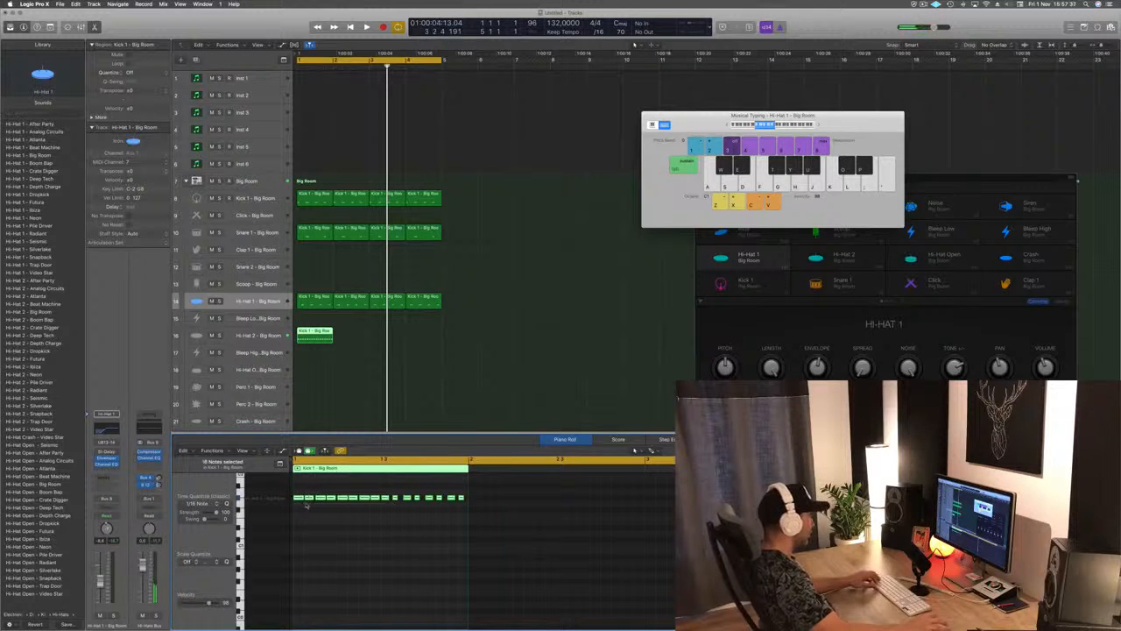
left_click_drag(312, 498, 308, 500)
key("space")
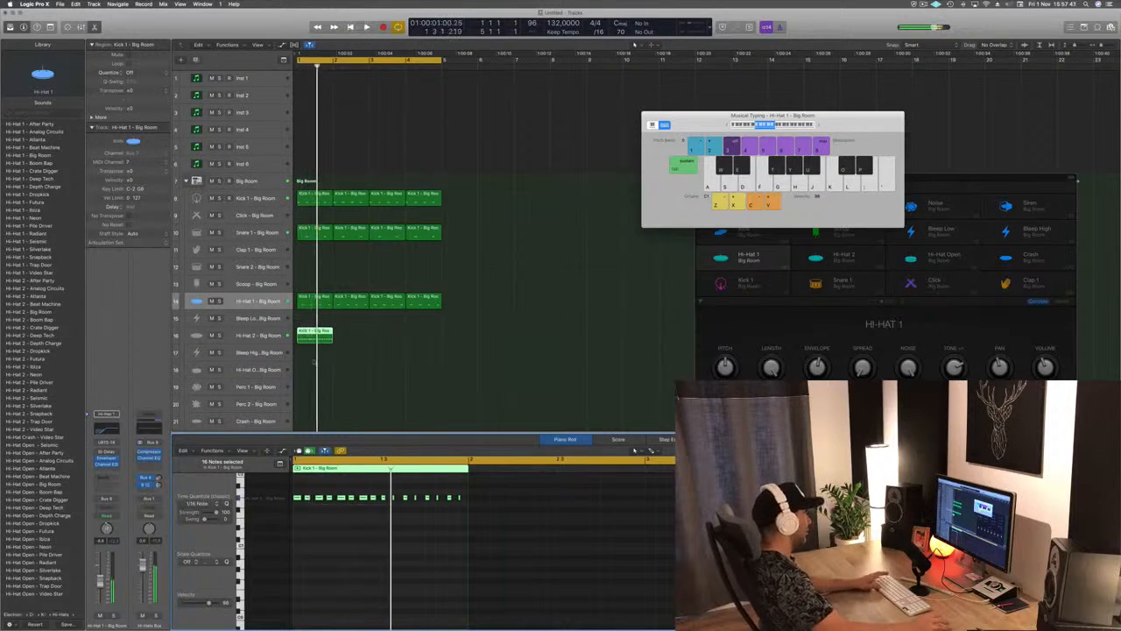
Audition the Hi-Hat 2 track and repeat its sixteenth-note region across four bars
left_click(278, 337)
key("space")
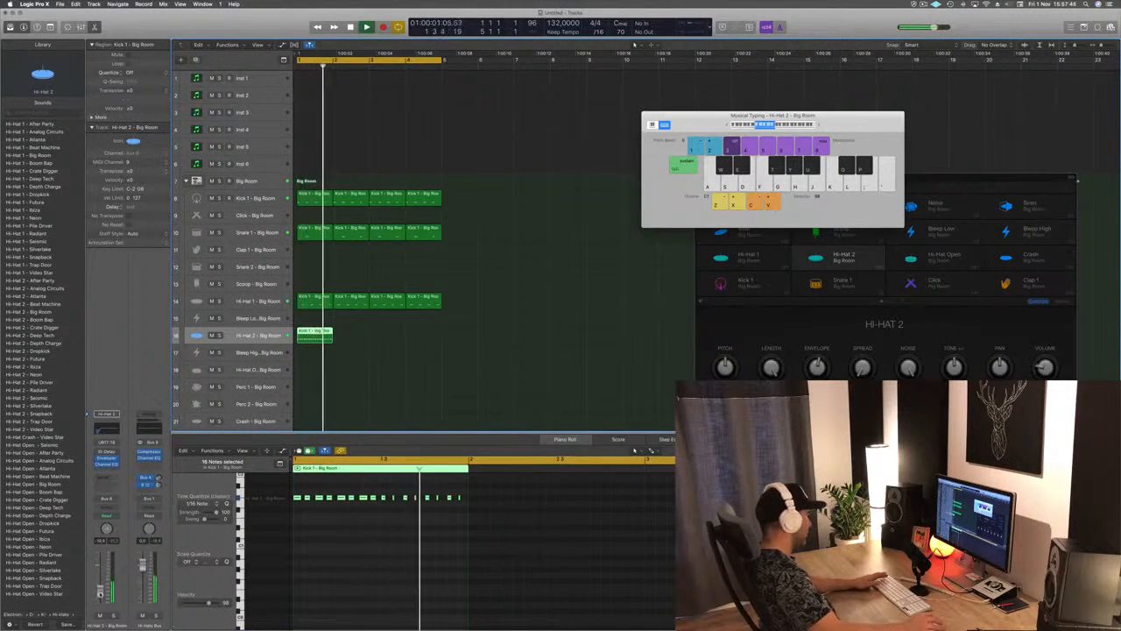
key("space")
left_click_drag(316, 333, 387, 335)
key("space")
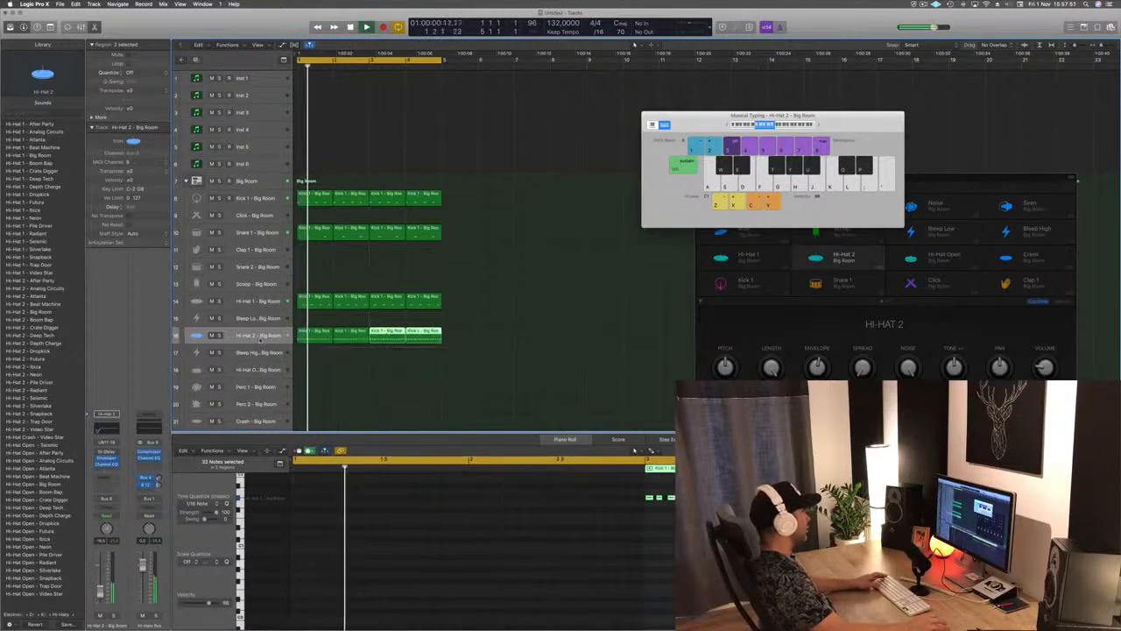
Audition the Atlanta and Analog Circuits sounds for Hi-Hat 2 and settle on Hi-Hat 2 - After Party
left_click(259, 335)
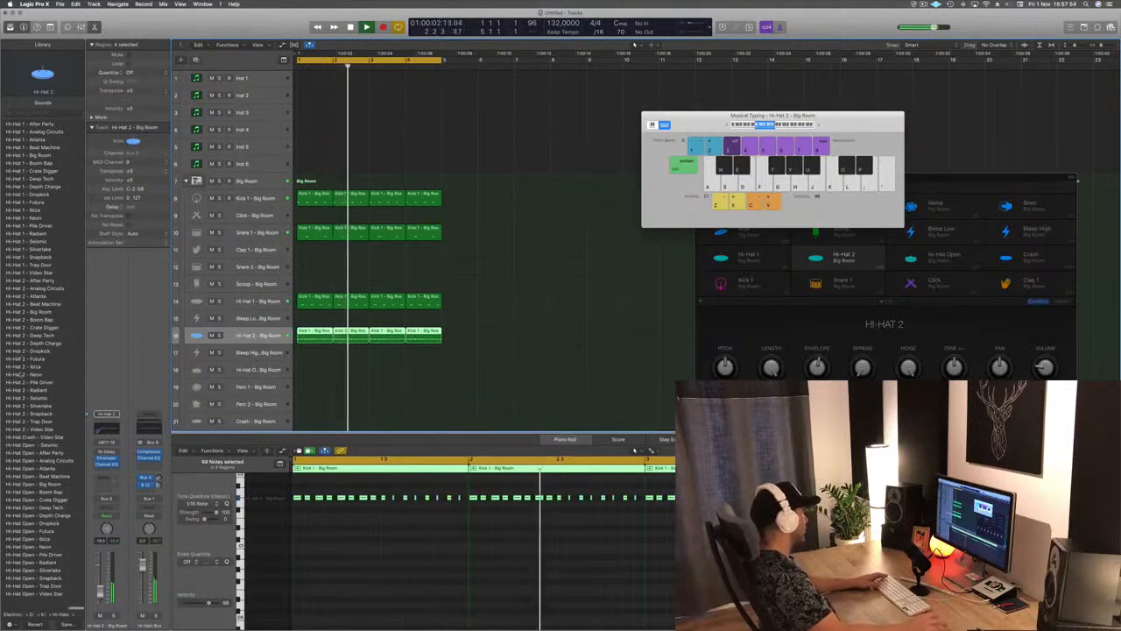
left_click(35, 296)
key("Up")
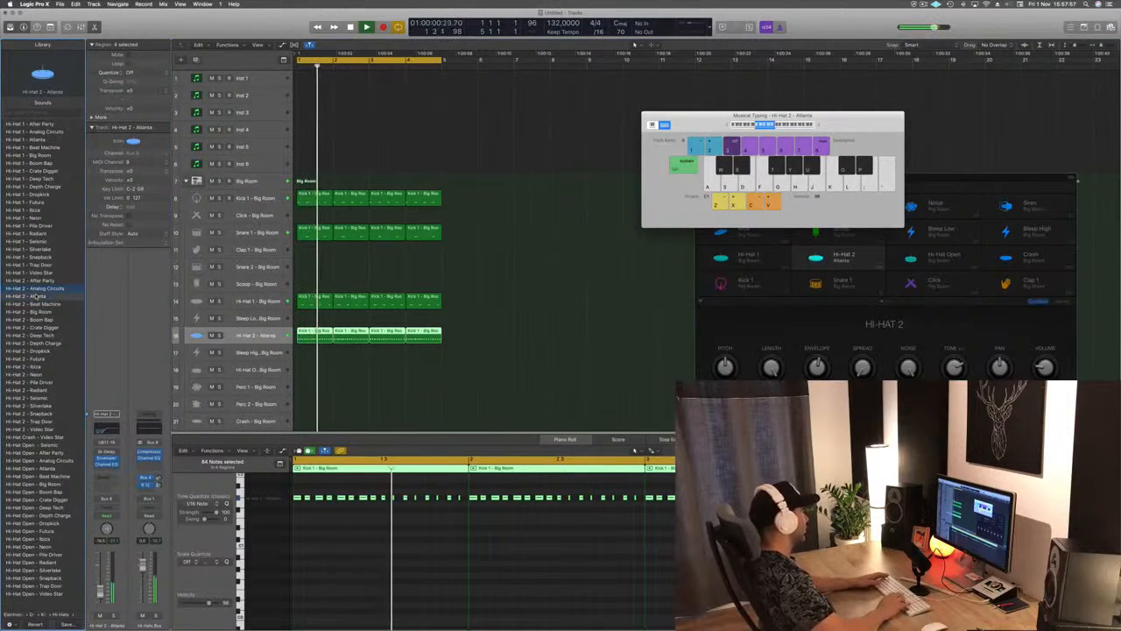
key("Up")
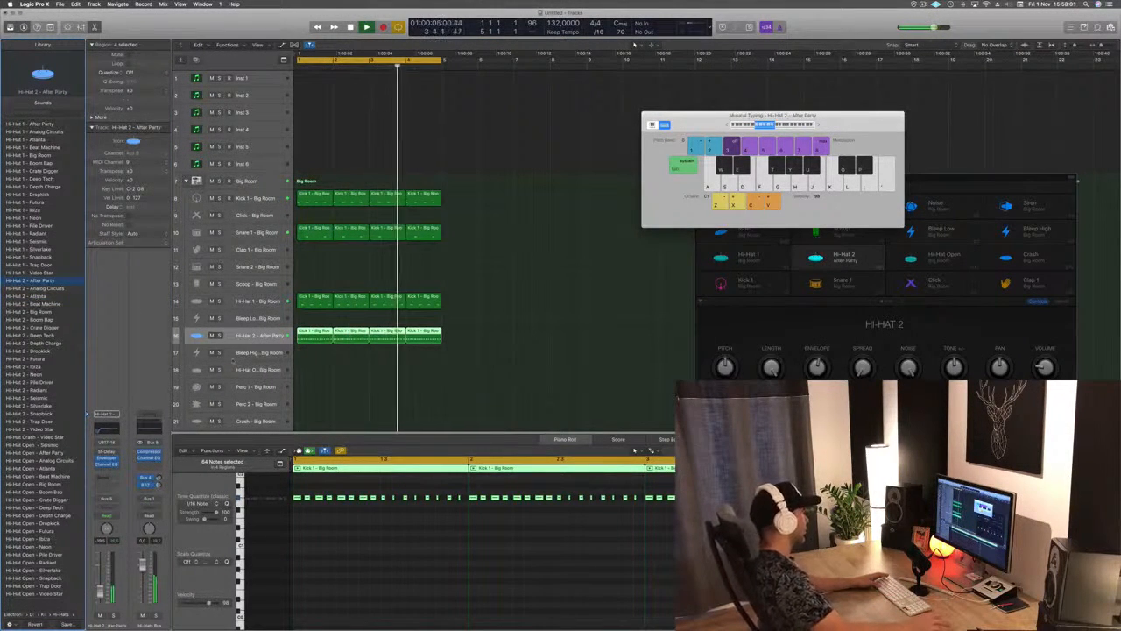
key("space")
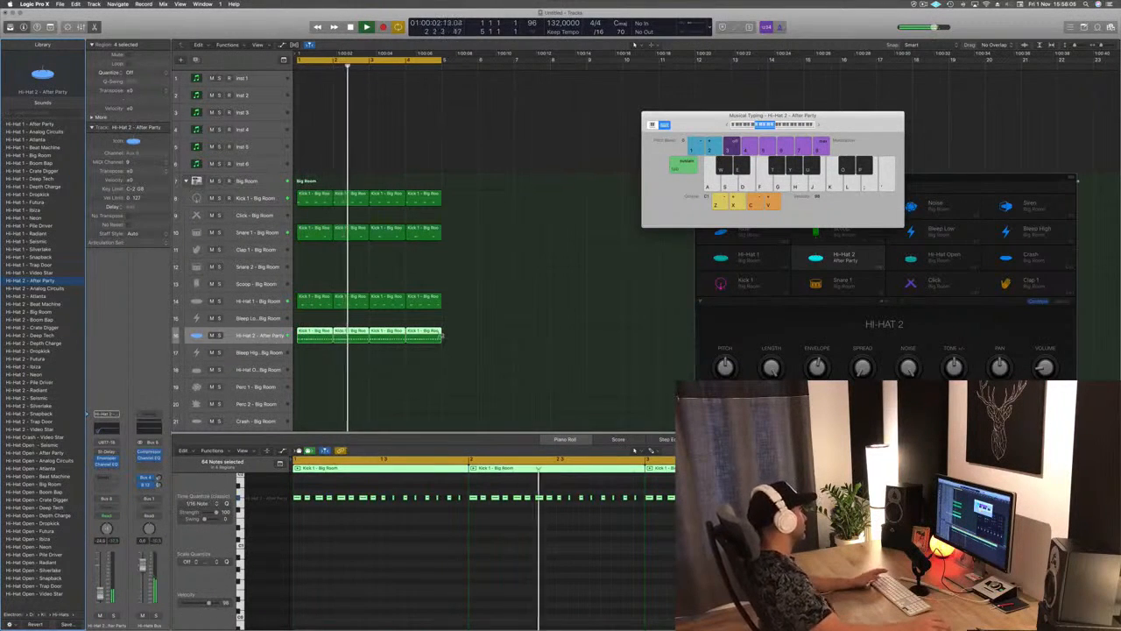
key("space")
scroll(338, 394, "down", 2)
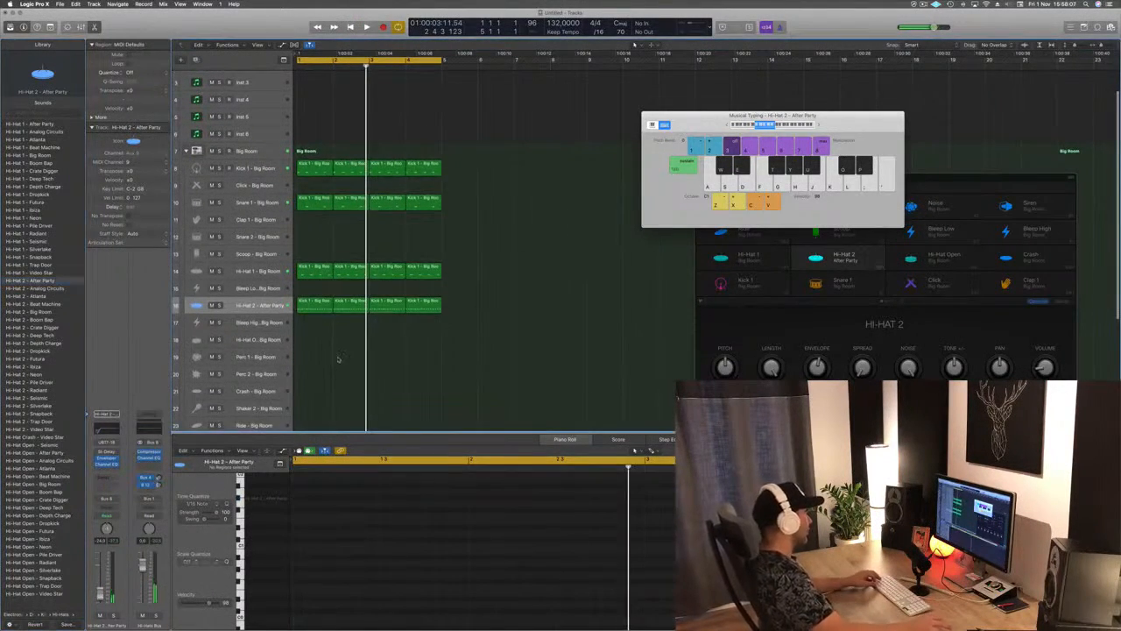
Copy the first one-bar hi-hat region to the start of the Shaker 2 track and play it from bar 1
scroll(338, 359, "down", 1)
scroll(320, 356, "down", 1)
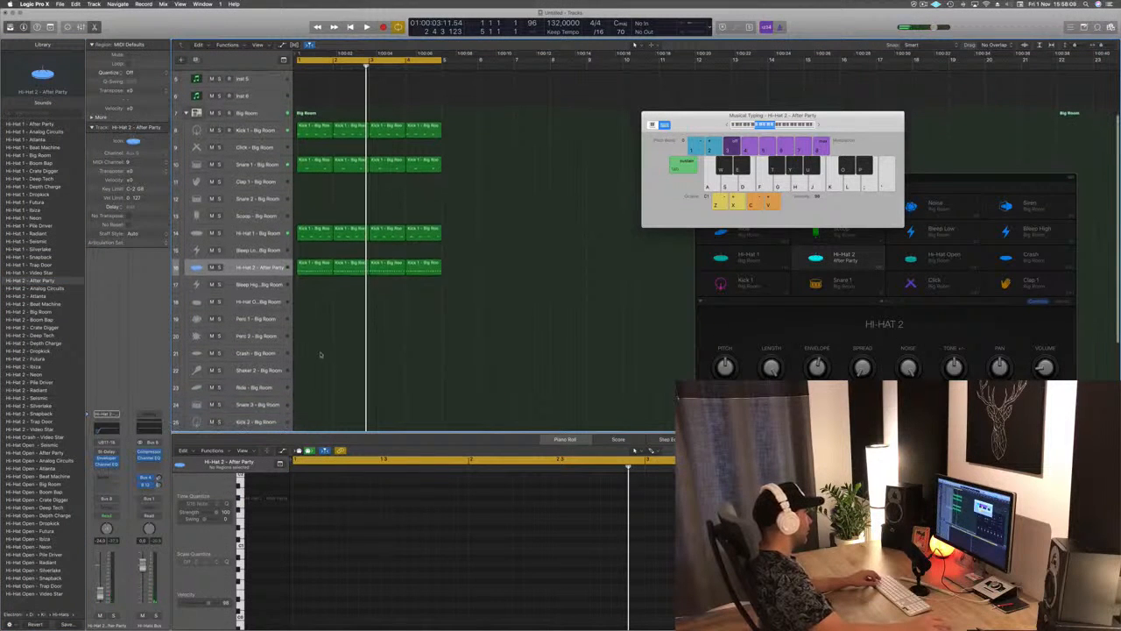
left_click_drag(308, 269, 310, 378)
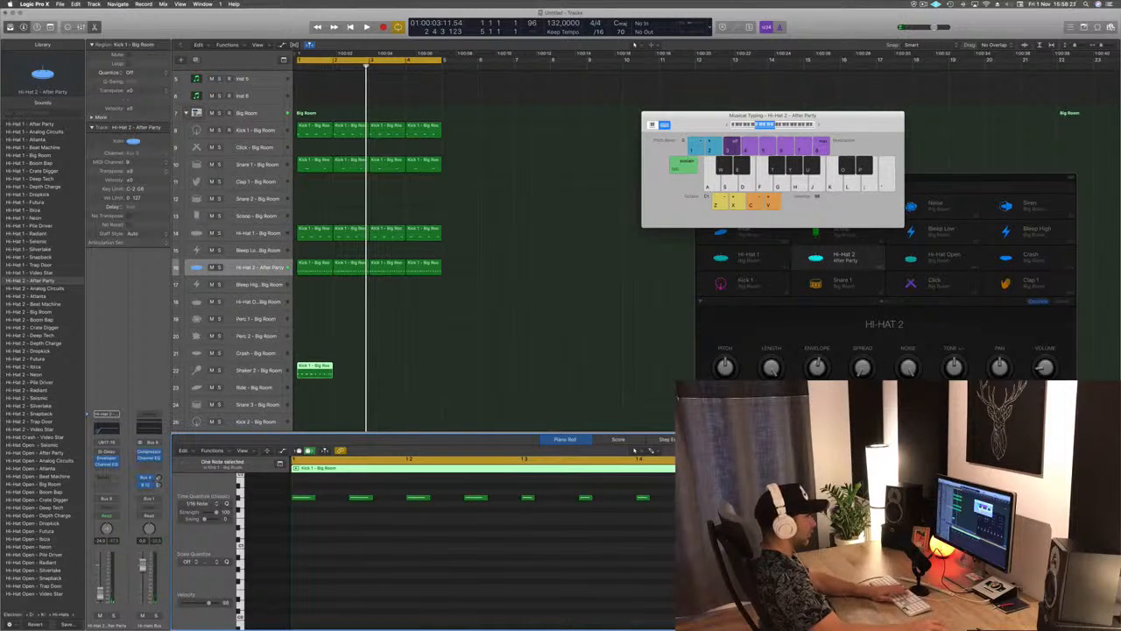
key("Return")
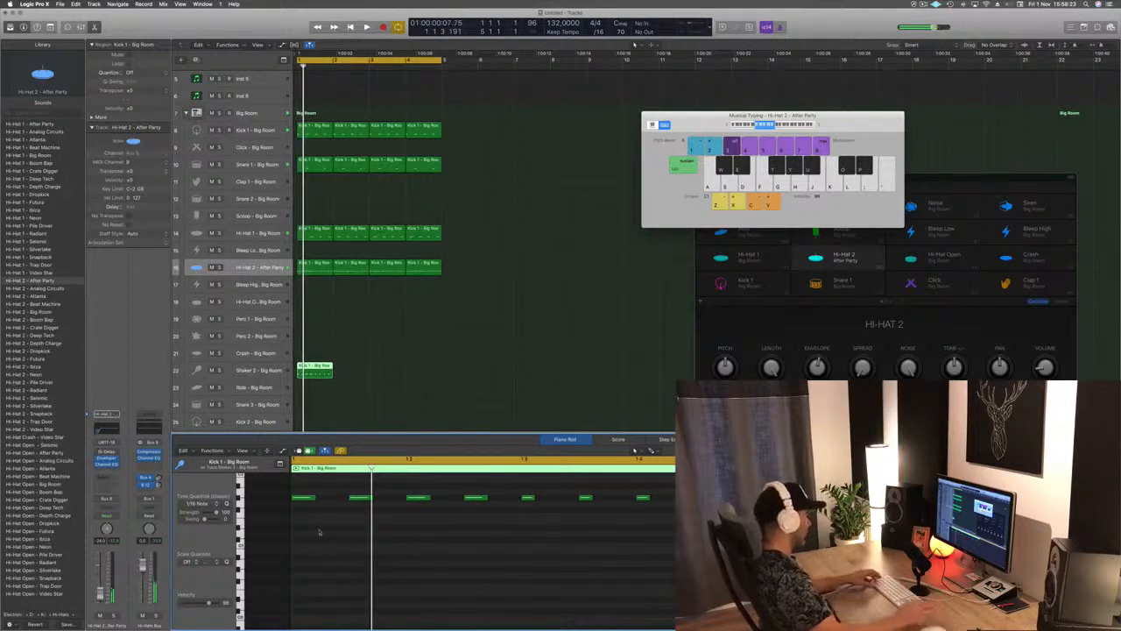
Select all eight notes of the Shaker 2 region, raise their pitch and audition them with the beat
key("super+a")
key("alt+Up")
key("alt+Up")
key("alt+Up")
key("alt+Up")
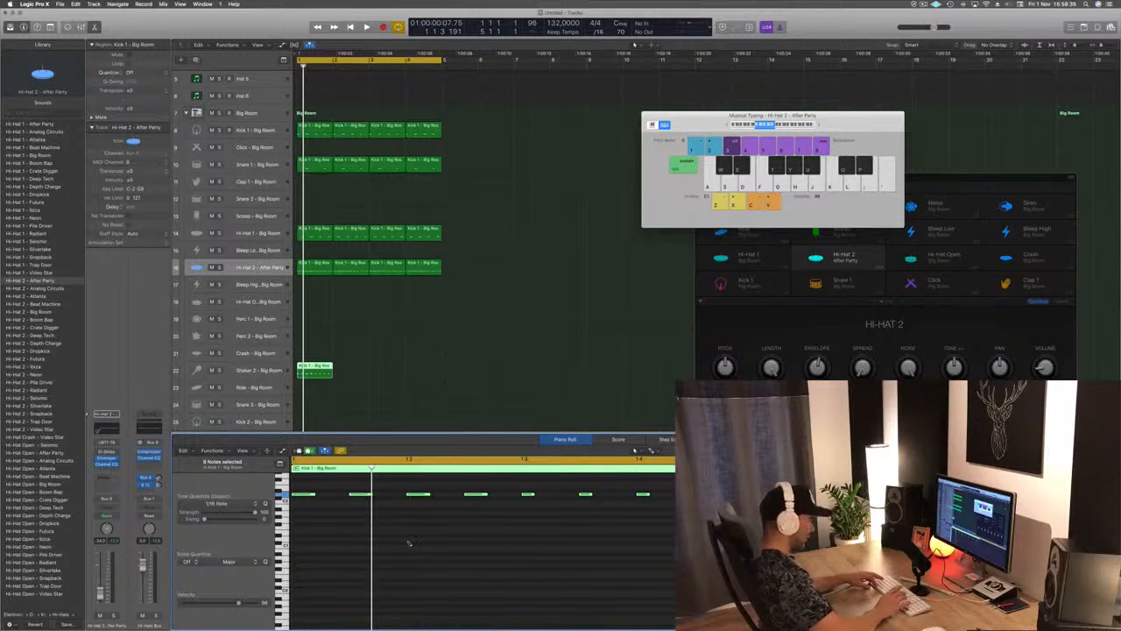
scroll(408, 543, "up", 1)
scroll(408, 543, "down", 1)
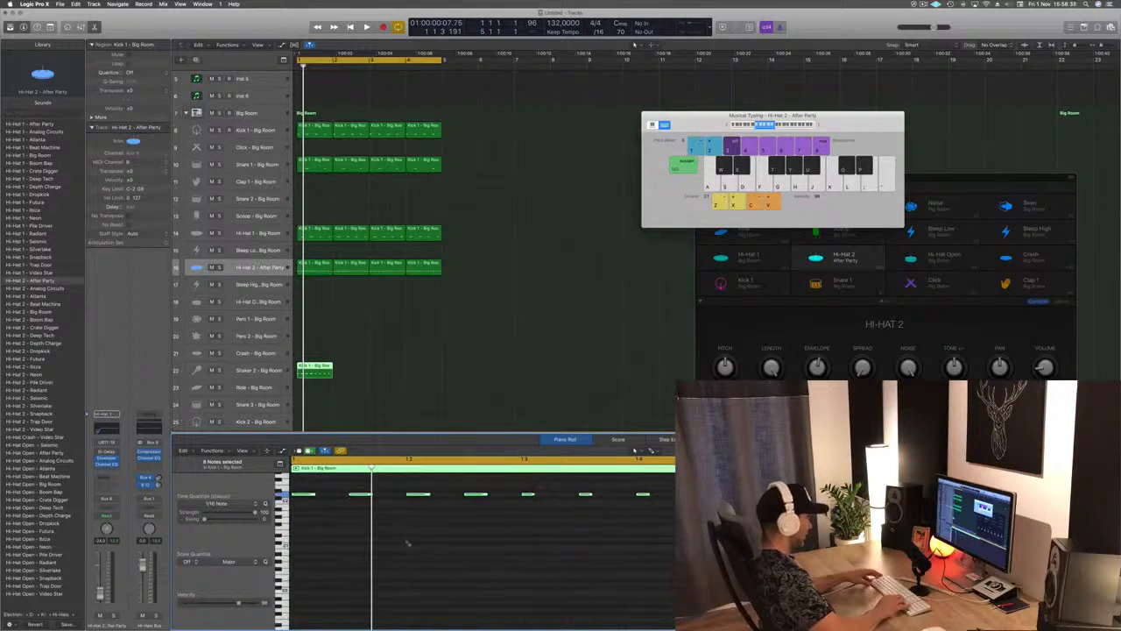
scroll(406, 540, "down", 1)
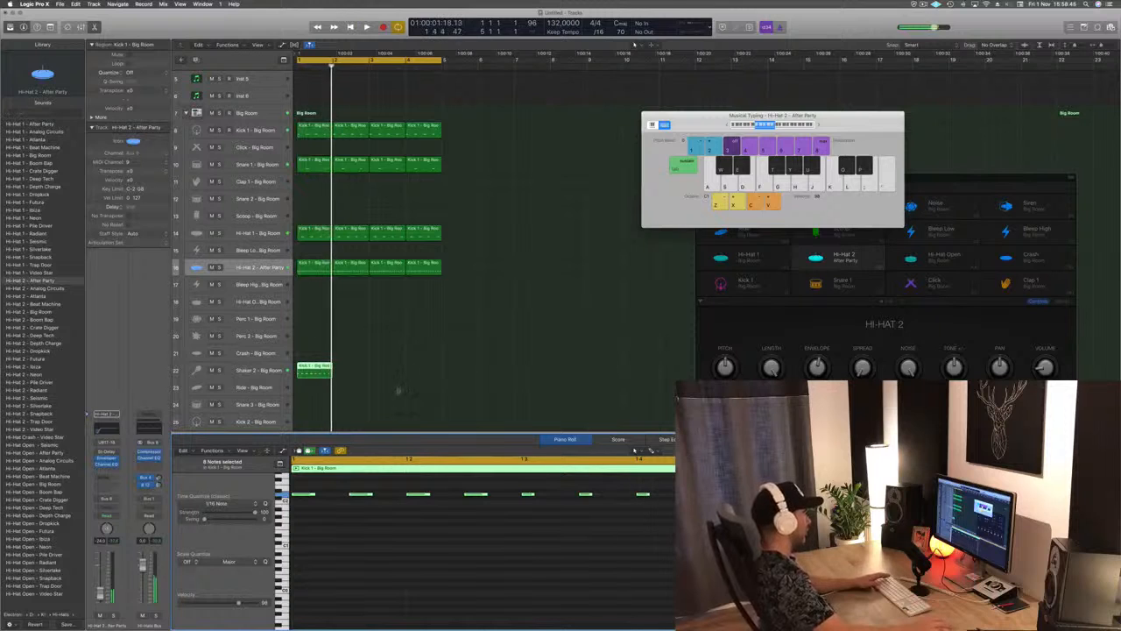
Repeat the Shaker 2 region across four bars and listen to the Shaker 2 track in the loop
left_click_drag(315, 370, 390, 371)
left_click(256, 370)
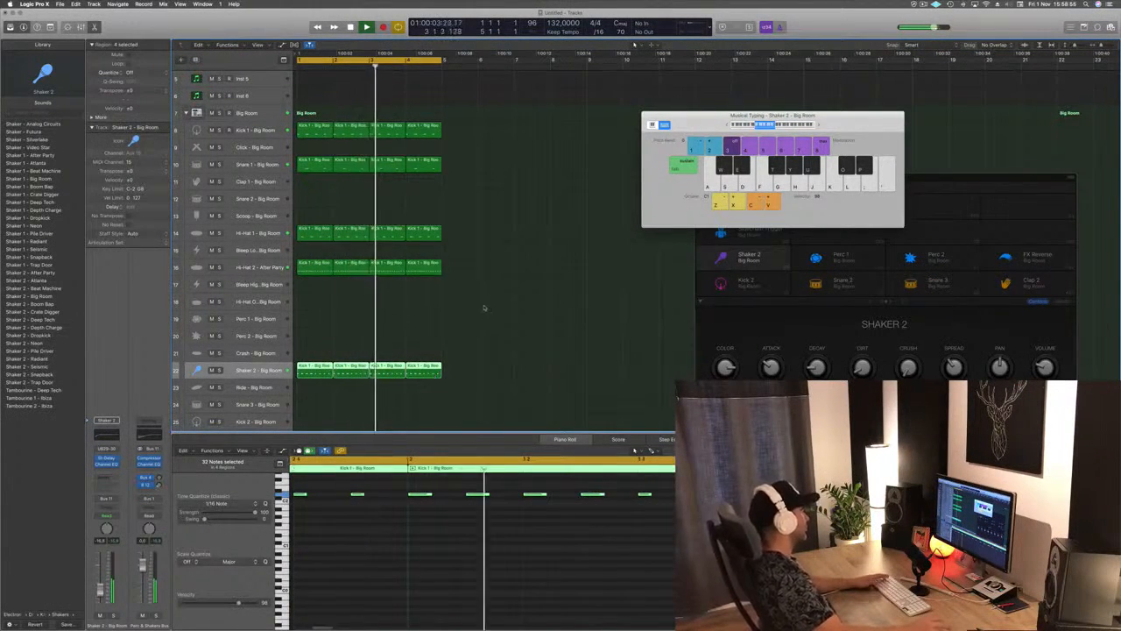
left_click(483, 250)
Copy the first Hi-Hat 1 region to the Scoop track and delete its first three notes, keeping only the last
scroll(408, 339, "down", 1)
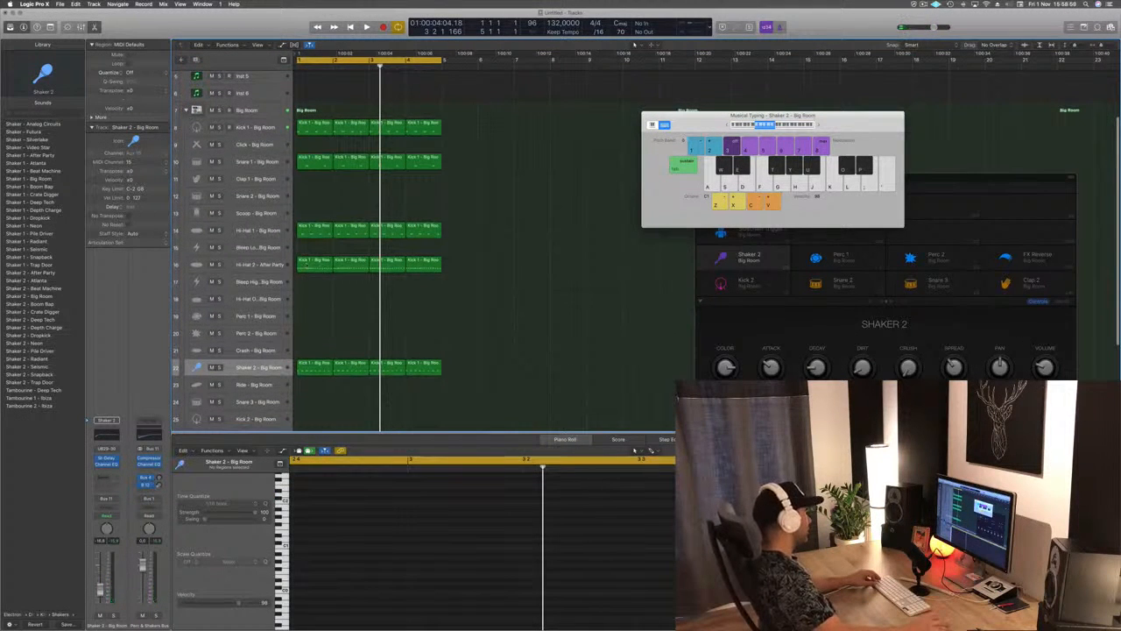
left_click(313, 227)
left_click_drag(310, 229, 313, 215)
left_click_drag(334, 508, 537, 559)
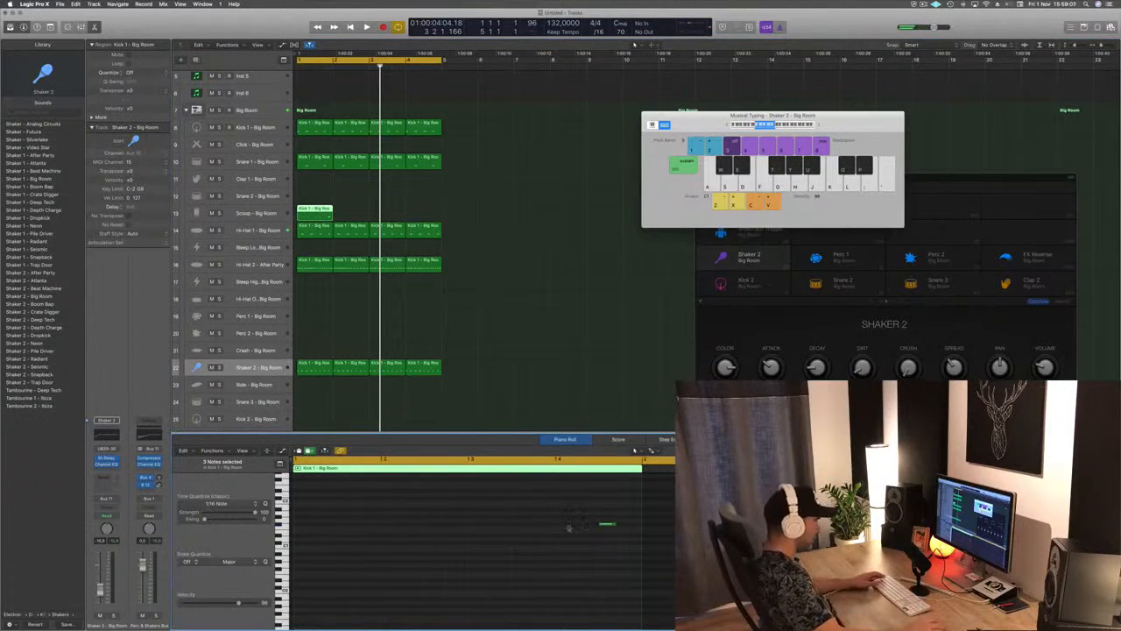
Audition the Scoop note one sixteenth later and at a lower pitch, keep that pitch and return it to beat four's third sixteenth
left_click_drag(607, 526, 628, 524)
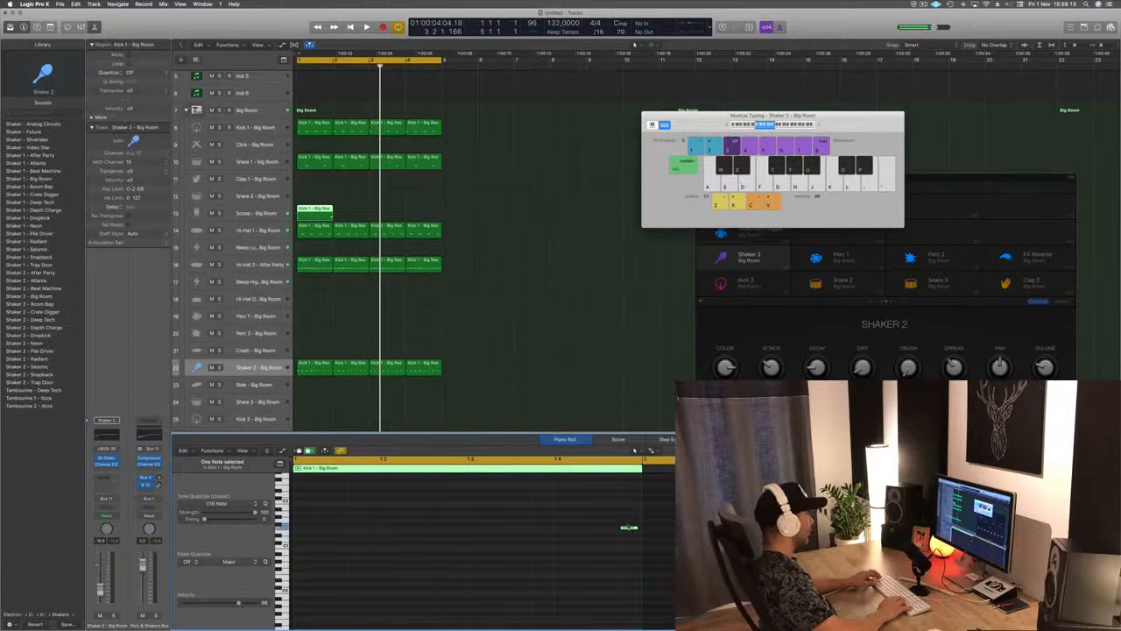
key("space")
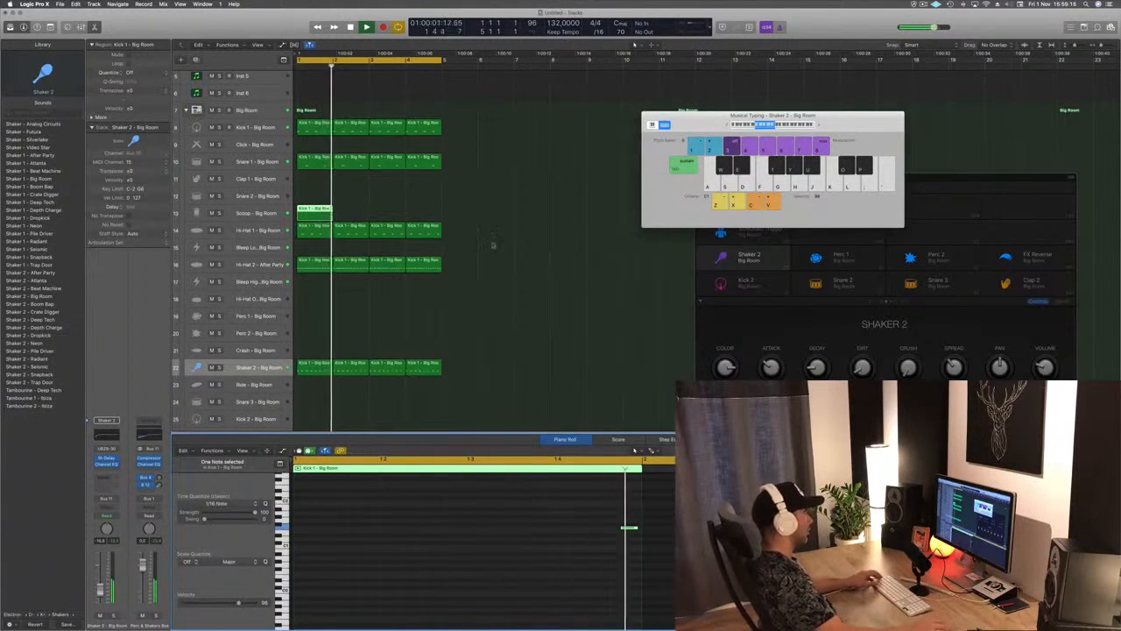
key("space")
key("space")
left_click_drag(628, 527, 607, 527)
key("space")
key("space")
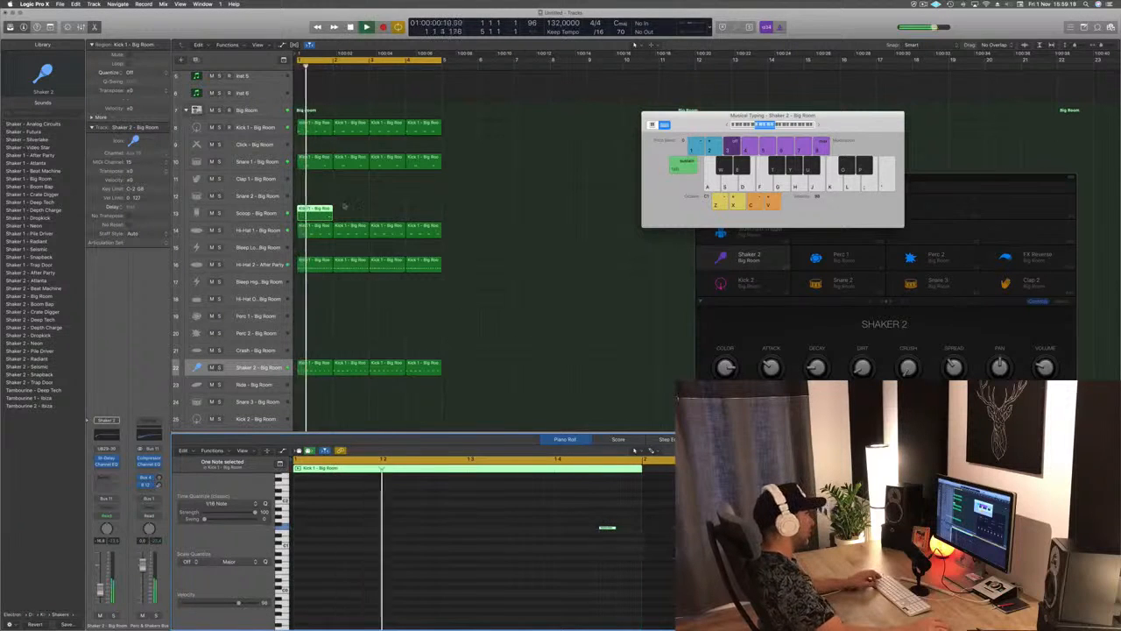
Repeat the one-bar Scoop region until it fills all four bars and play the full drum loop
left_click_drag(316, 215, 401, 216)
key("space")
key("space")
left_click(936, 5)
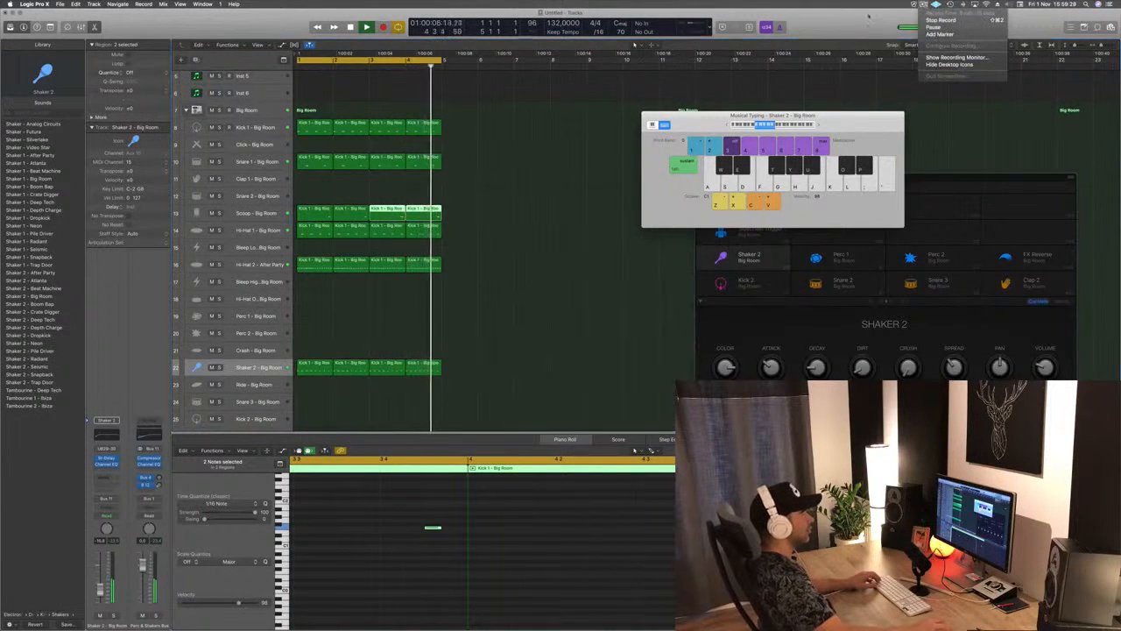
left_click(940, 19)
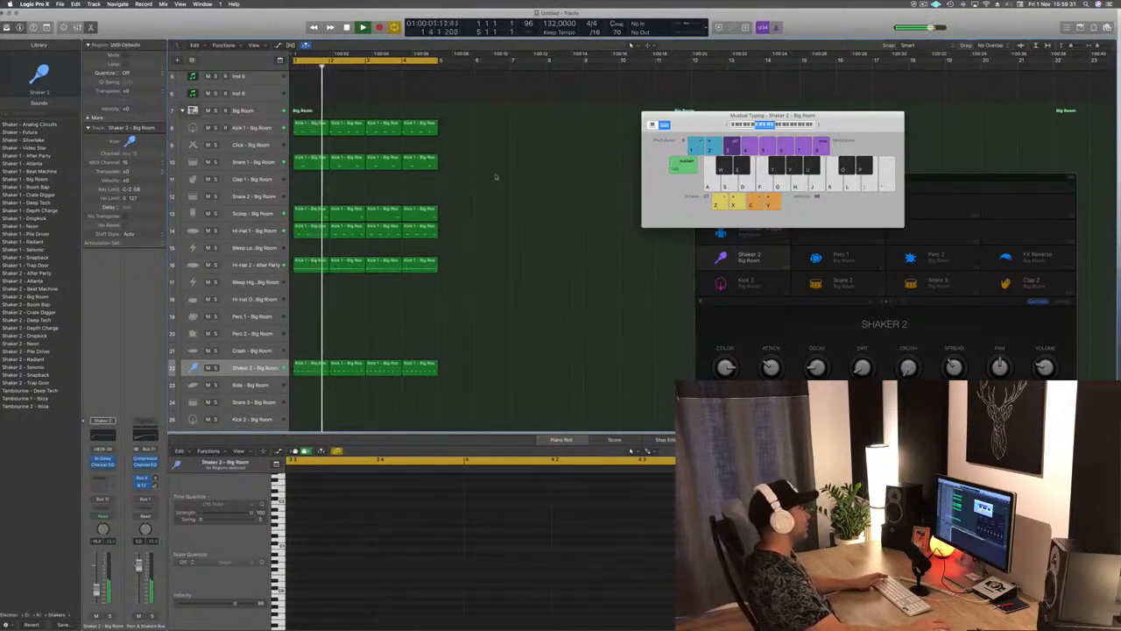
key("space")
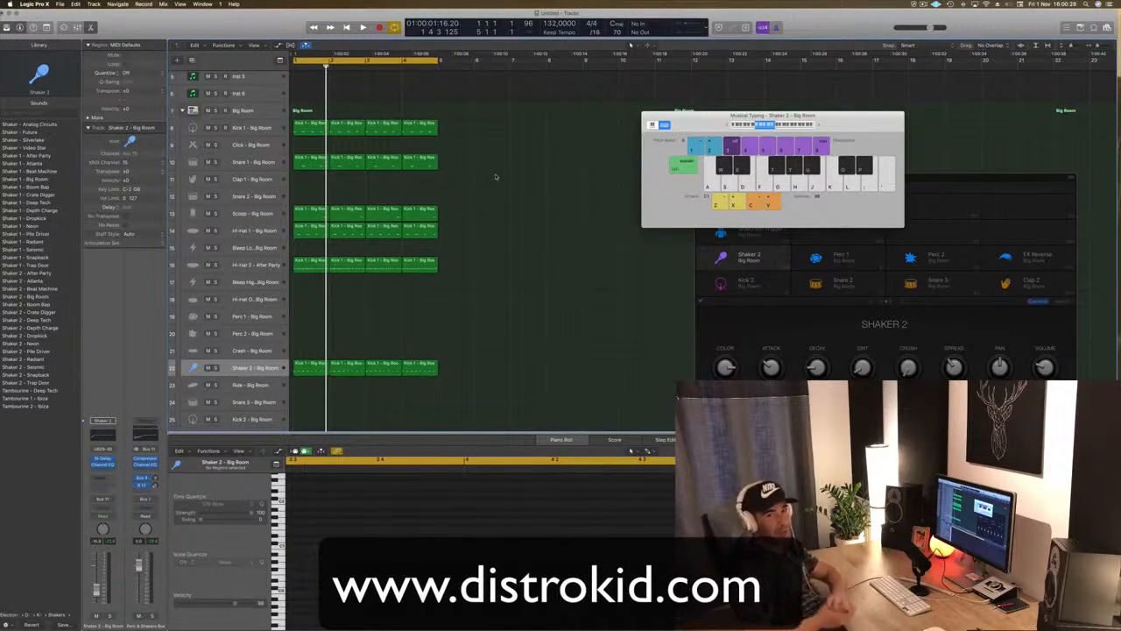
Select the Inst 1 track, open its Sylenth1 instrument and place the plug-in window over the arrangement
key("space")
scroll(341, 116, "up", 3)
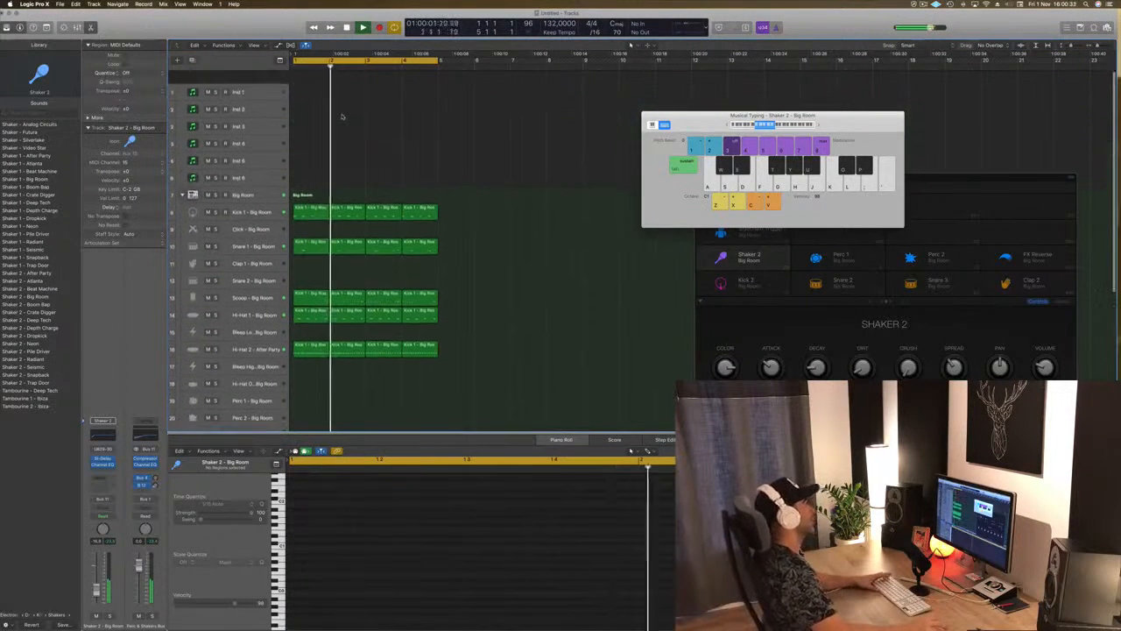
scroll(341, 117, "up", 1)
left_click(256, 80)
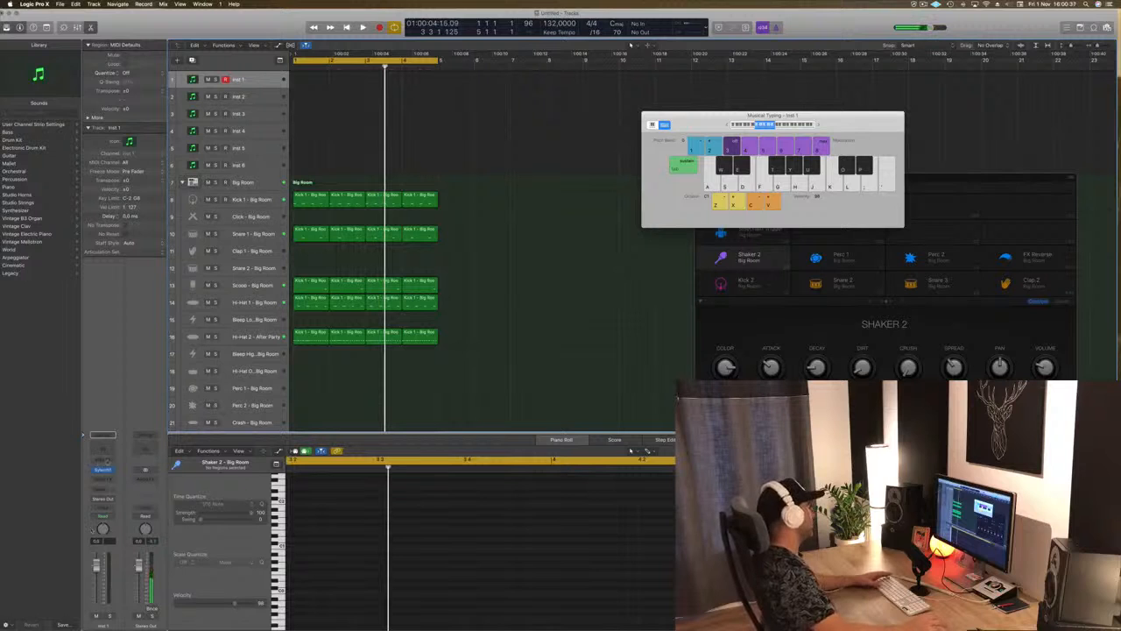
left_click(103, 470)
left_click_drag(212, 24, 617, 76)
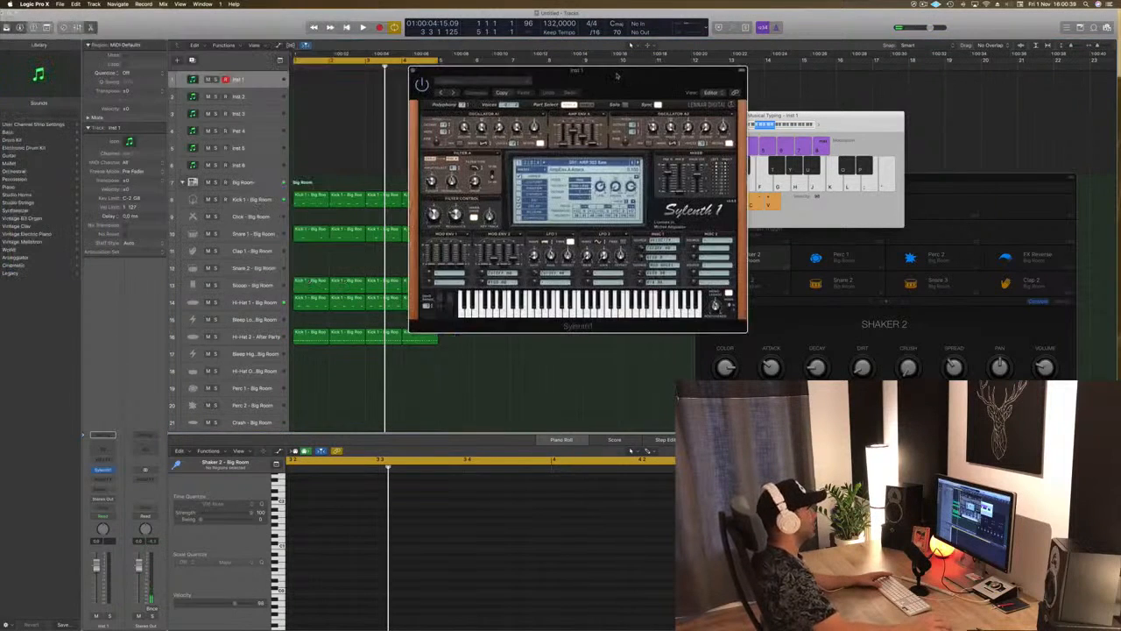
Load a factory bass bank in Sylenth1, starting on the BASS - #ABGT preset
left_click(525, 169)
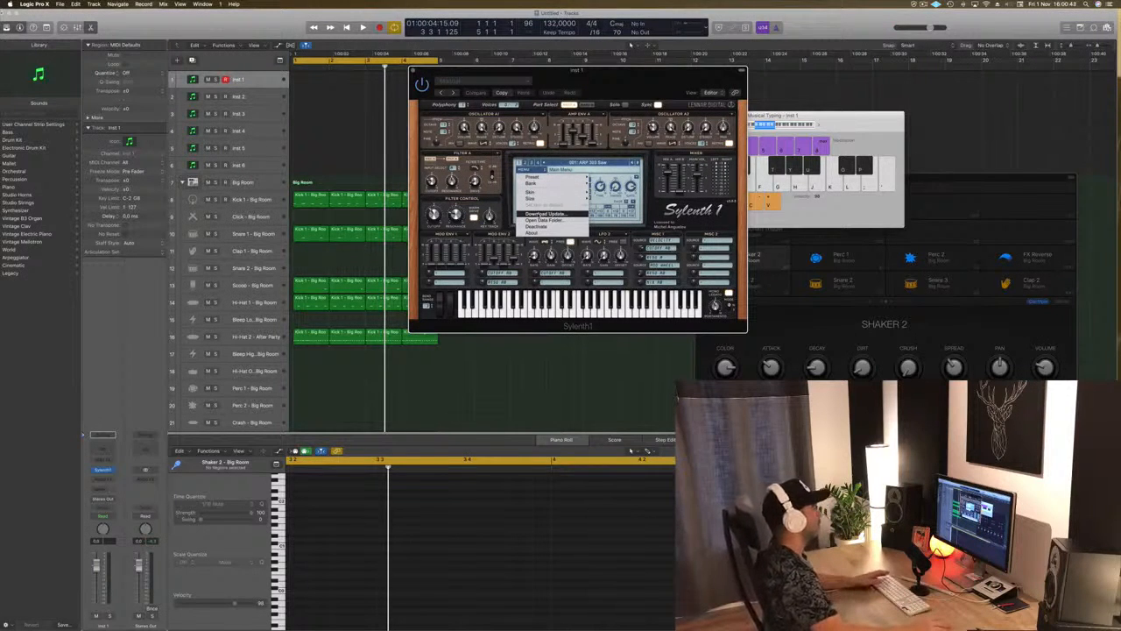
mouse_move(539, 183)
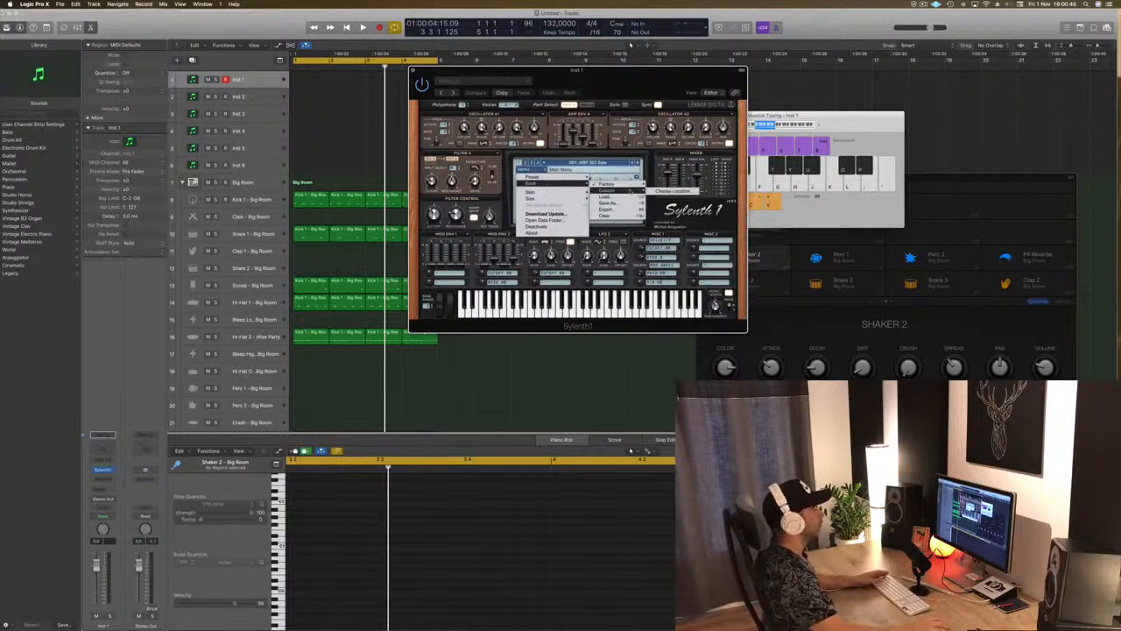
mouse_move(606, 184)
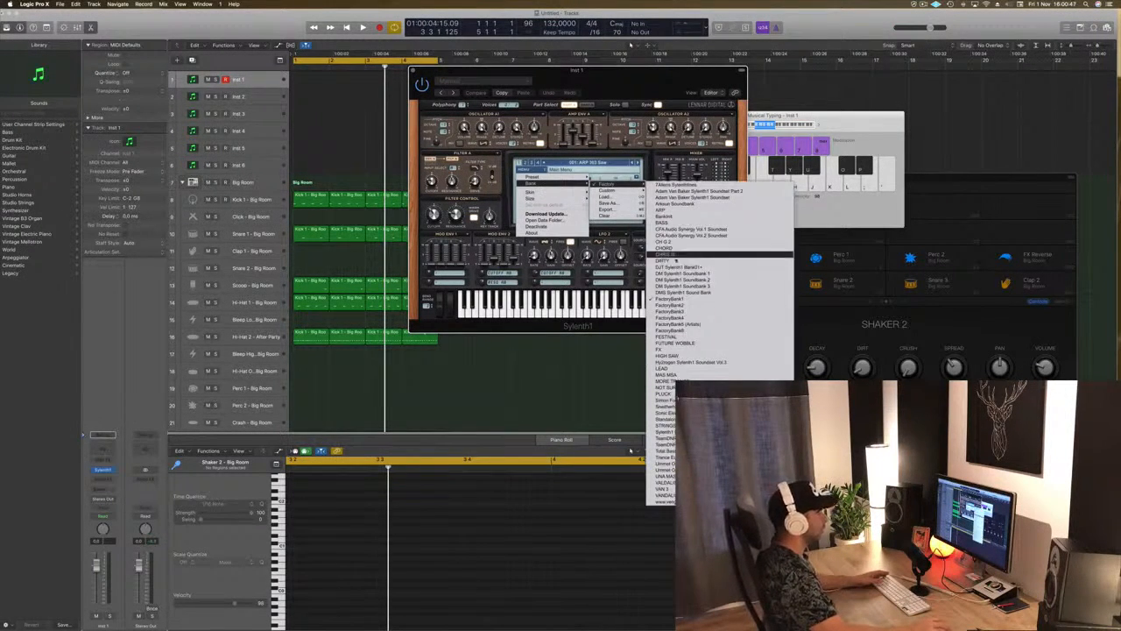
left_click(692, 261)
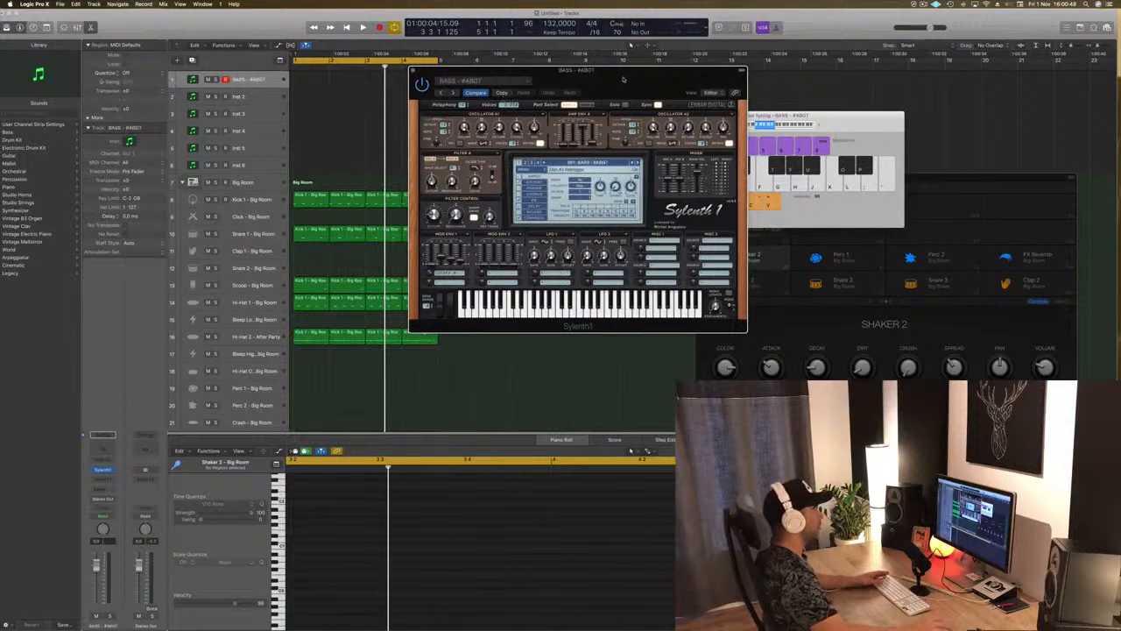
Arrange the Sylenth1 and Musical Typing windows so both are fully visible, and test the #ABGT bass with a note
left_click_drag(623, 80, 656, 84)
left_click_drag(833, 118, 904, 127)
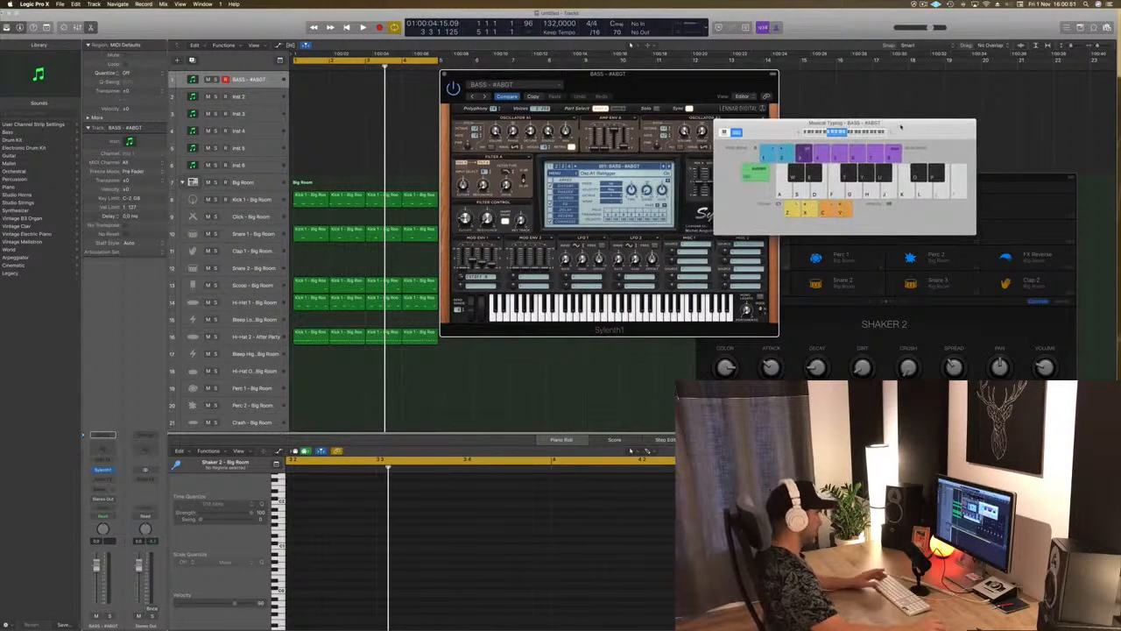
left_click_drag(895, 124, 931, 105)
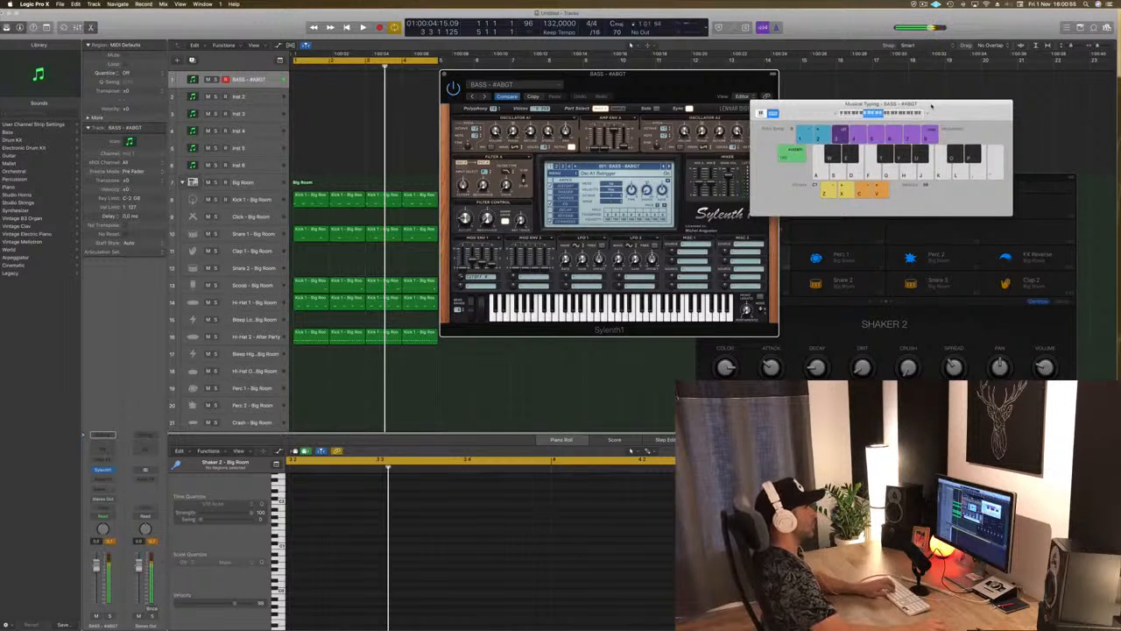
key("apostrophe")
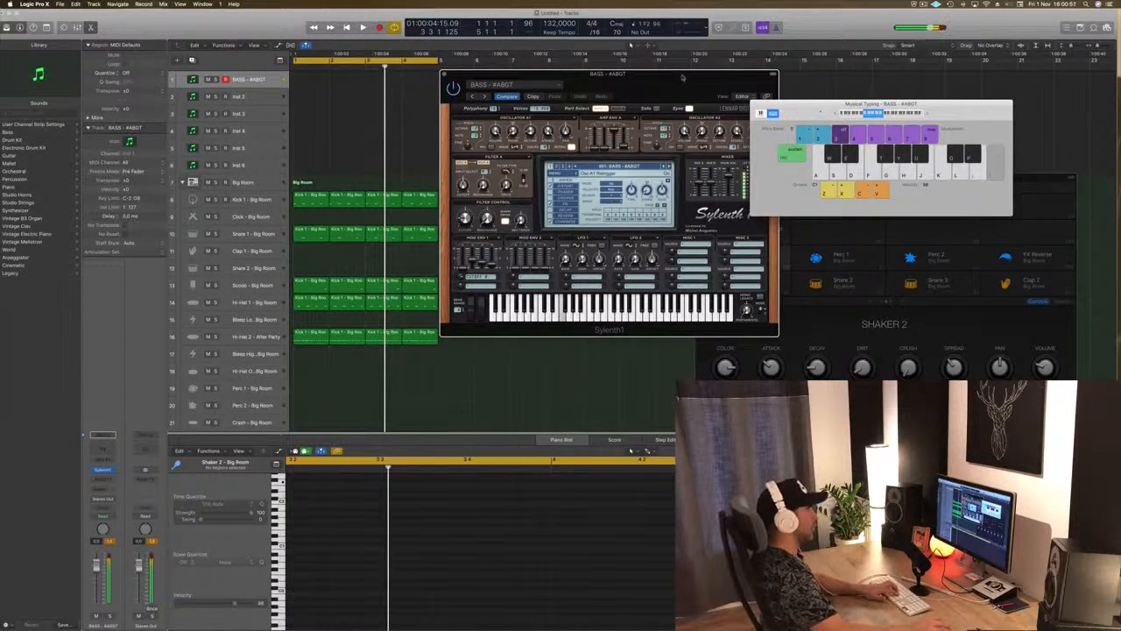
left_click_drag(683, 76, 578, 146)
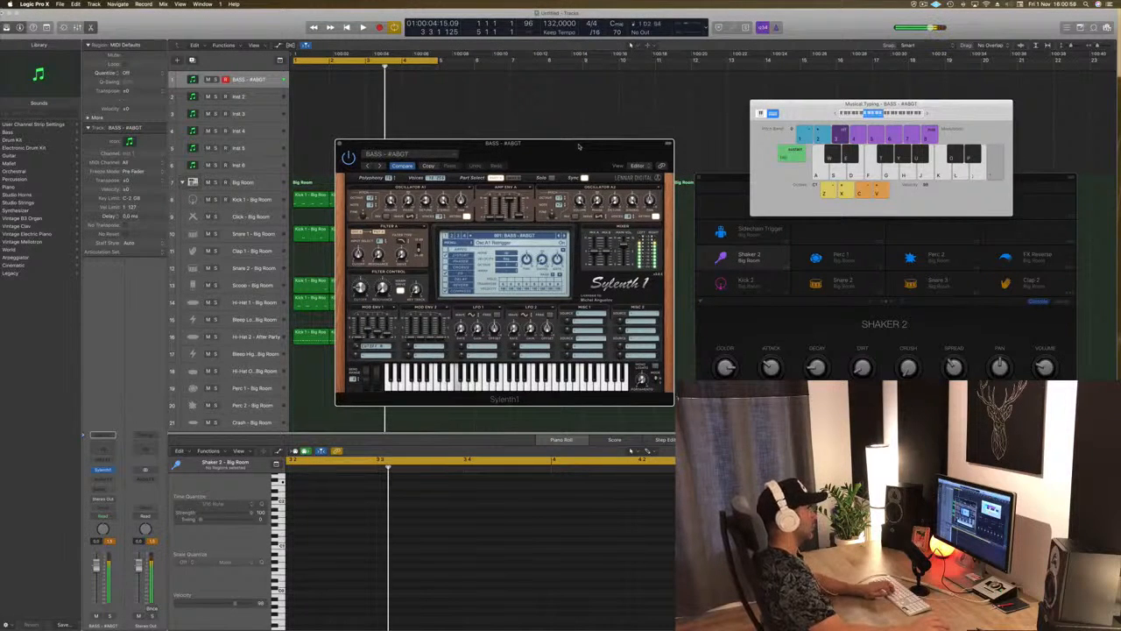
Play notes with the #ABGT bass preset over the looping drum beat
key("space")
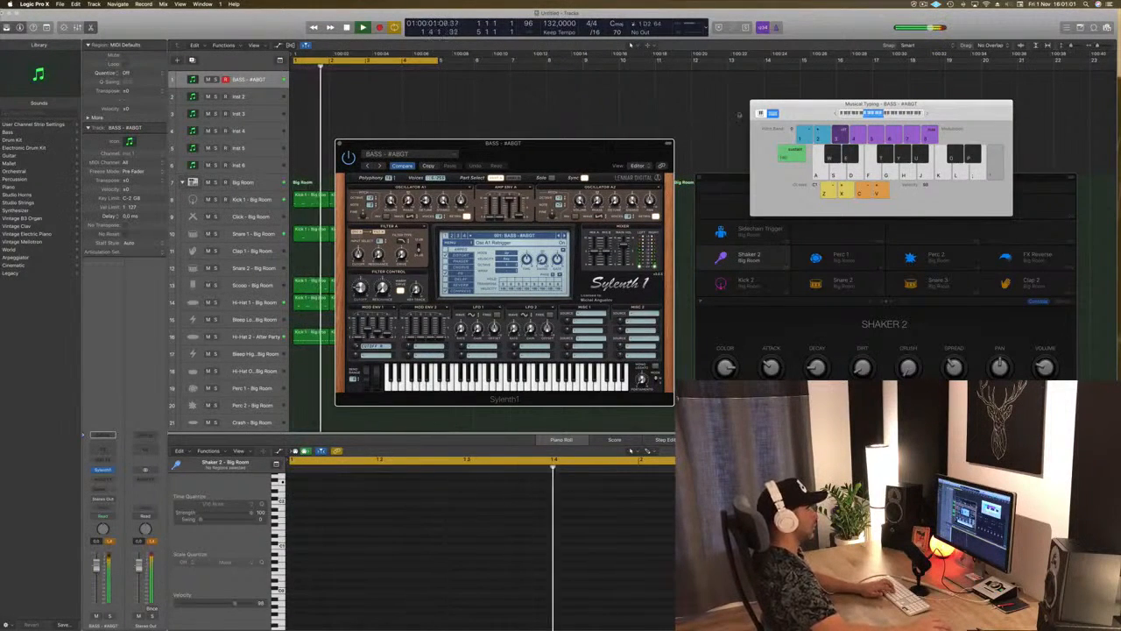
key("o")
key("o")
key("t")
key("u")
key("o")
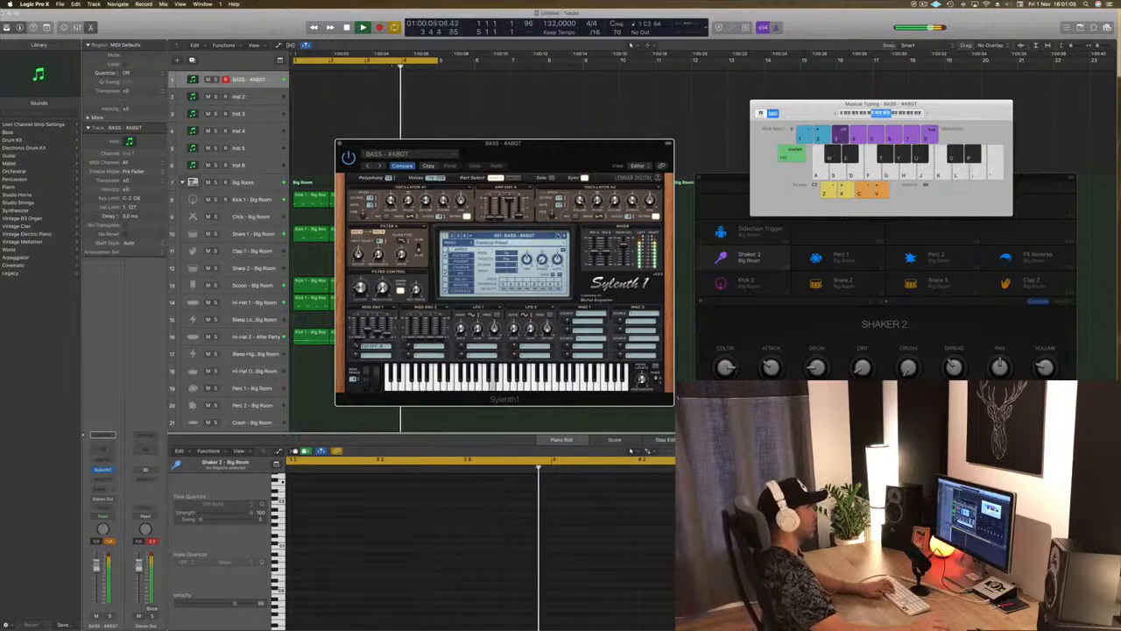
Browse the Sylenth1 bass presets while playing notes over the beat and settle on BASS - Beam
key("o")
key("]")
key("j")
key("g")
key("j")
key("k")
key("'")
key("'")
key(";")
key("]")
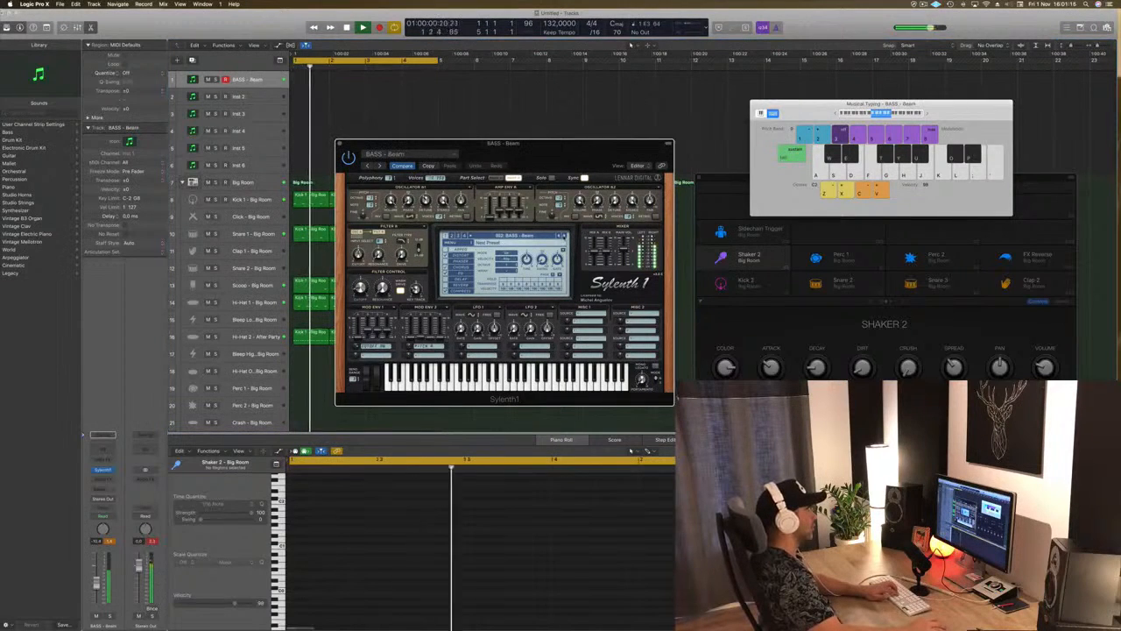
Rehearse a bass line with the BASS - Beam preset over the looping drums, trying different octaves
key("a")
key("a")
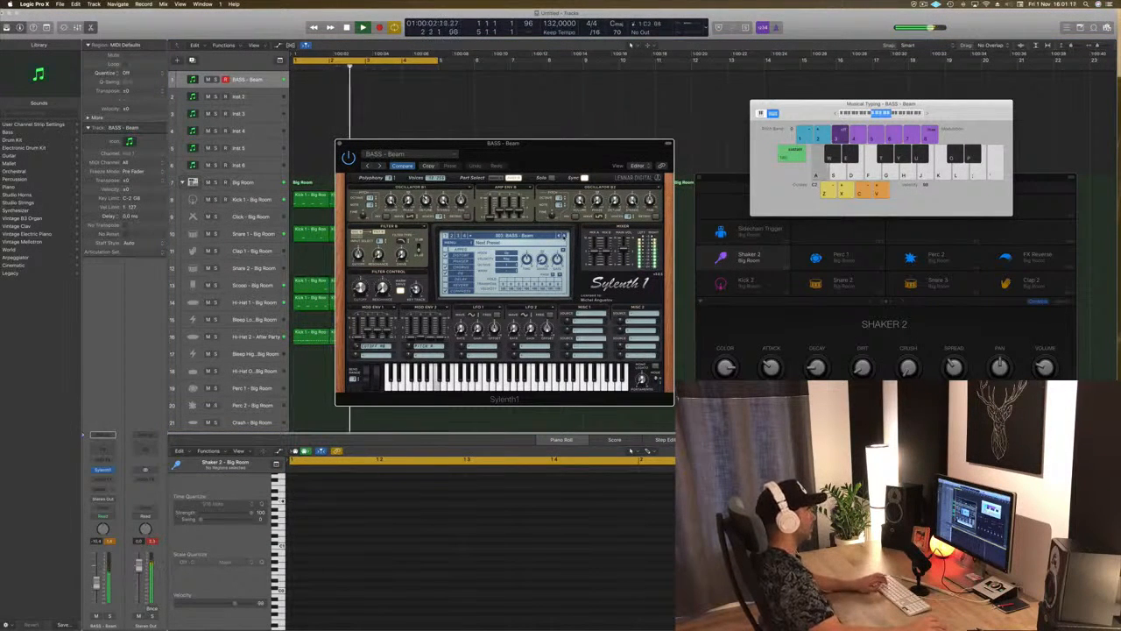
key("d")
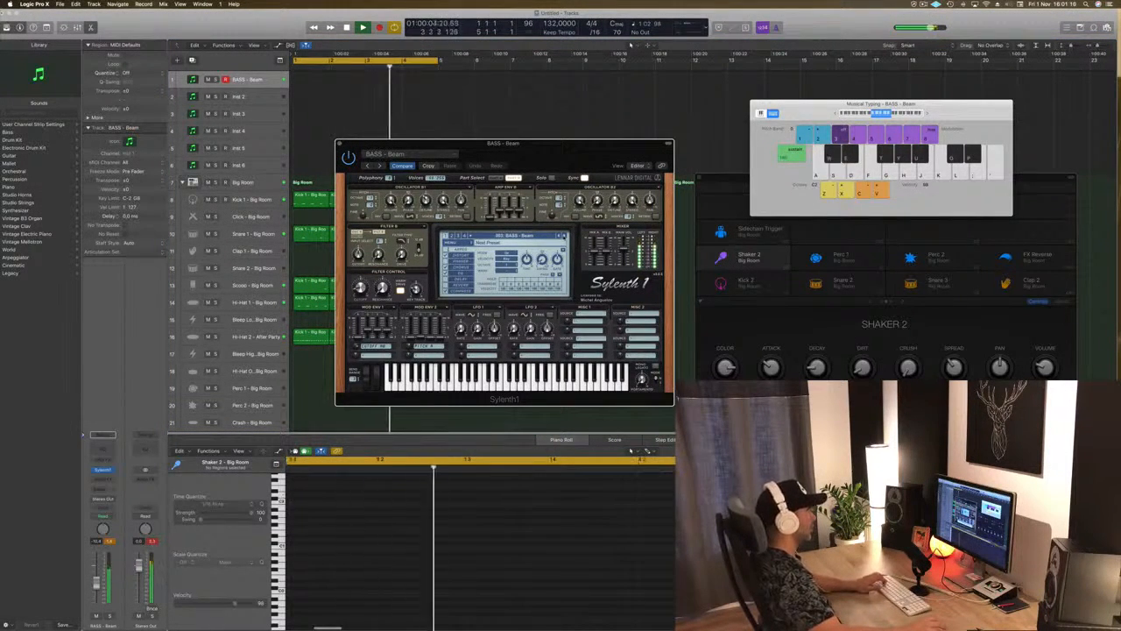
key("a")
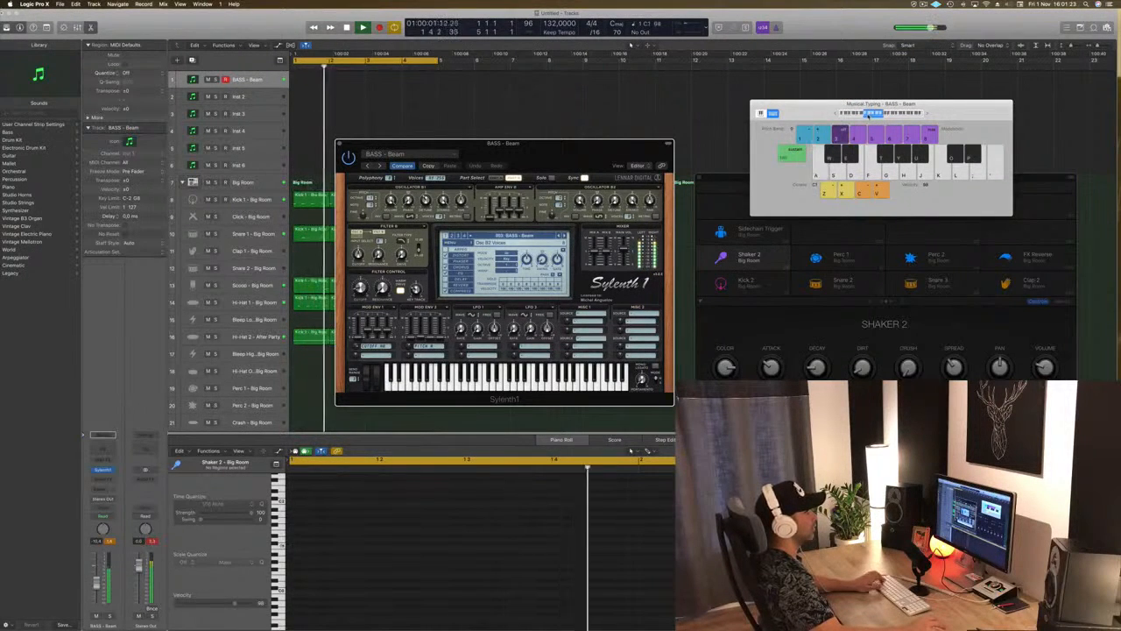
key("k")
key("j")
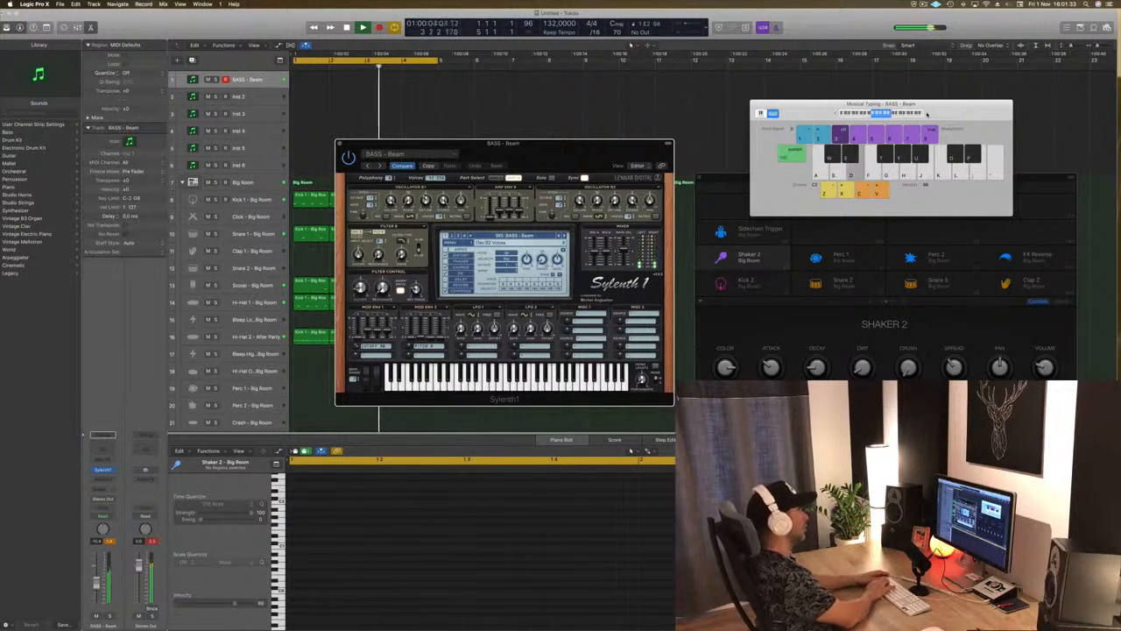
Try recording a bass take with the BASS - Beam preset over the looping drums
key("r")
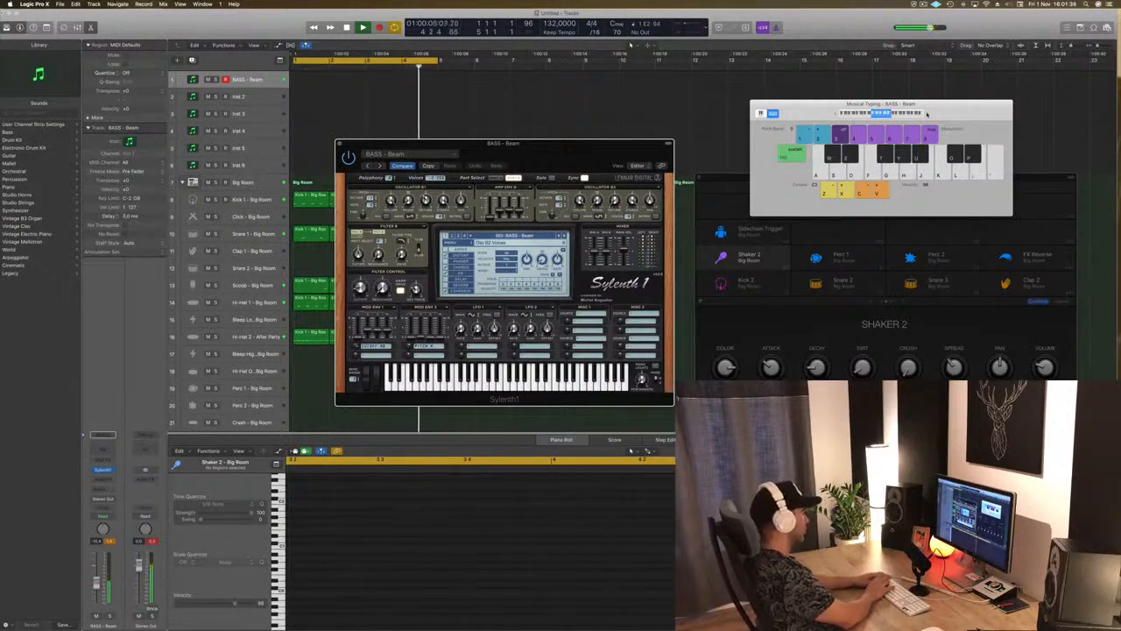
key("d")
key("d")
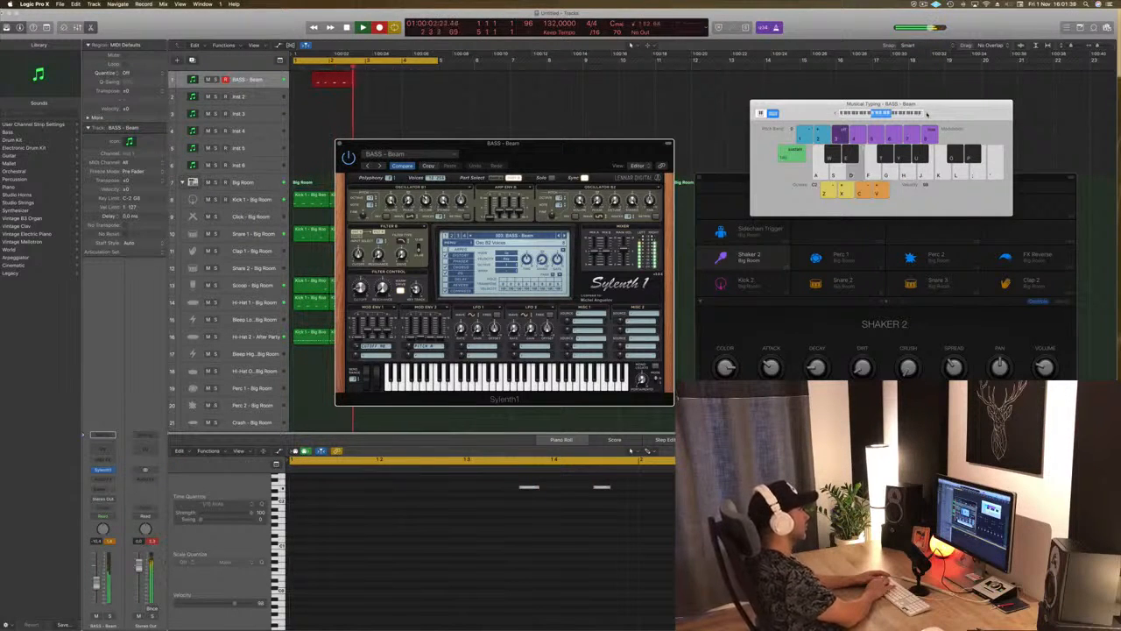
key("d")
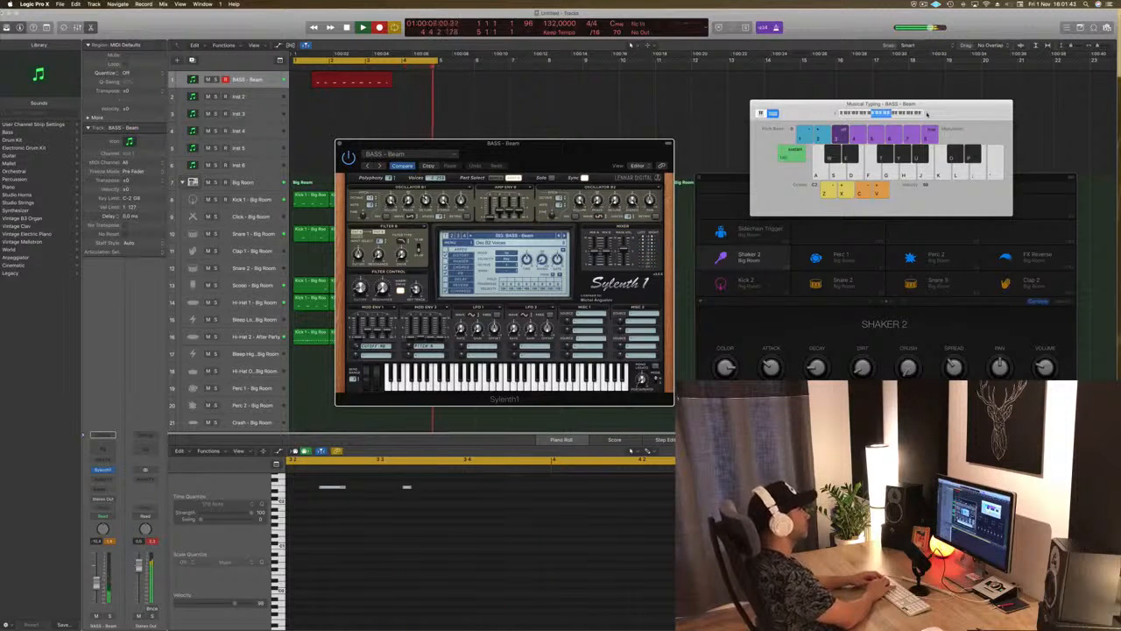
key("d")
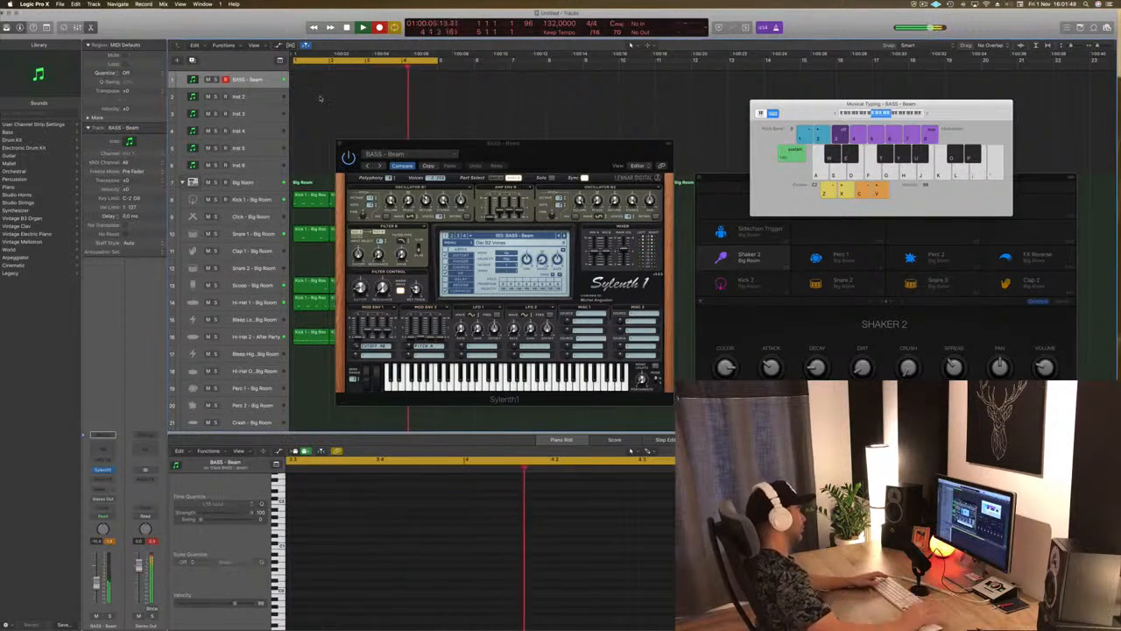
Record a new bass line take with BASS - Beam on its track over the four-bar drum loop
key("d")
key("a")
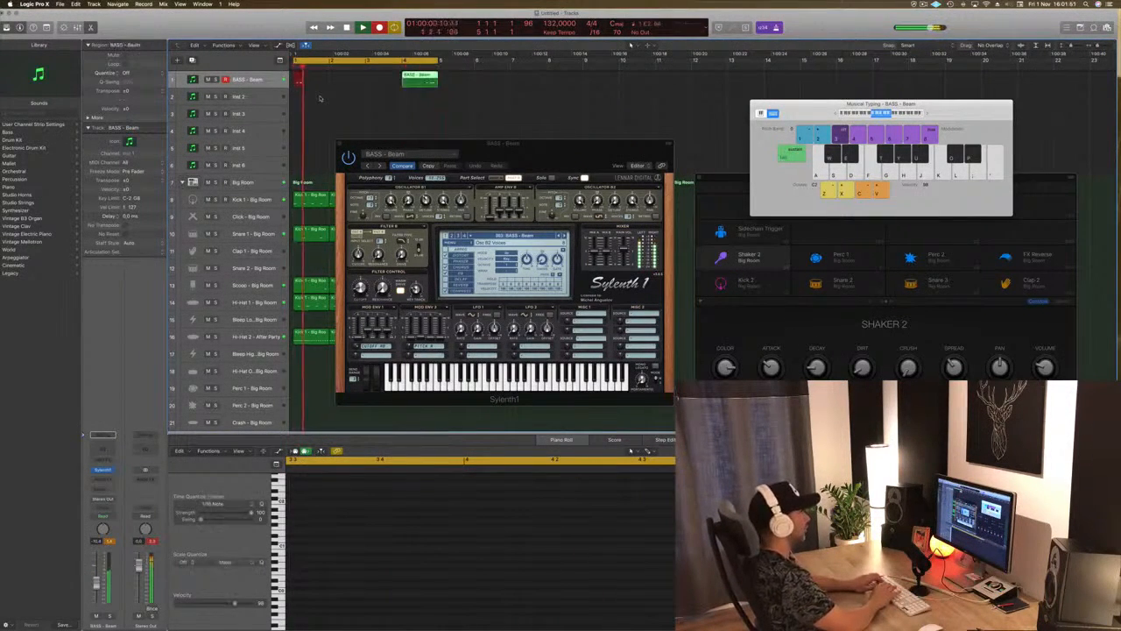
key("a")
key("a")
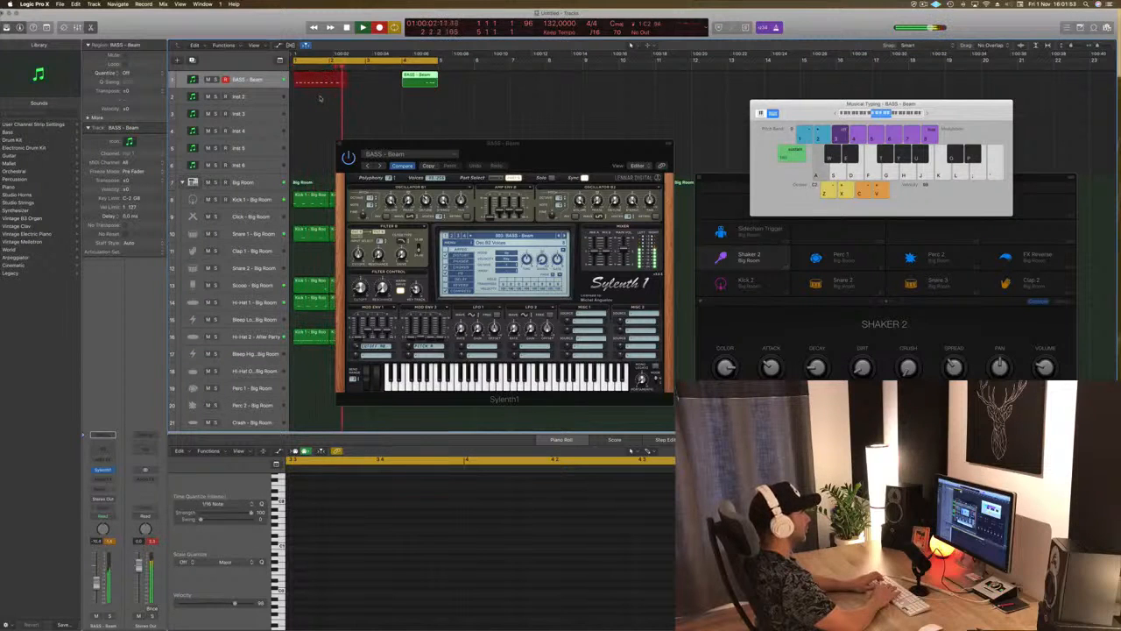
key("a")
key("a")
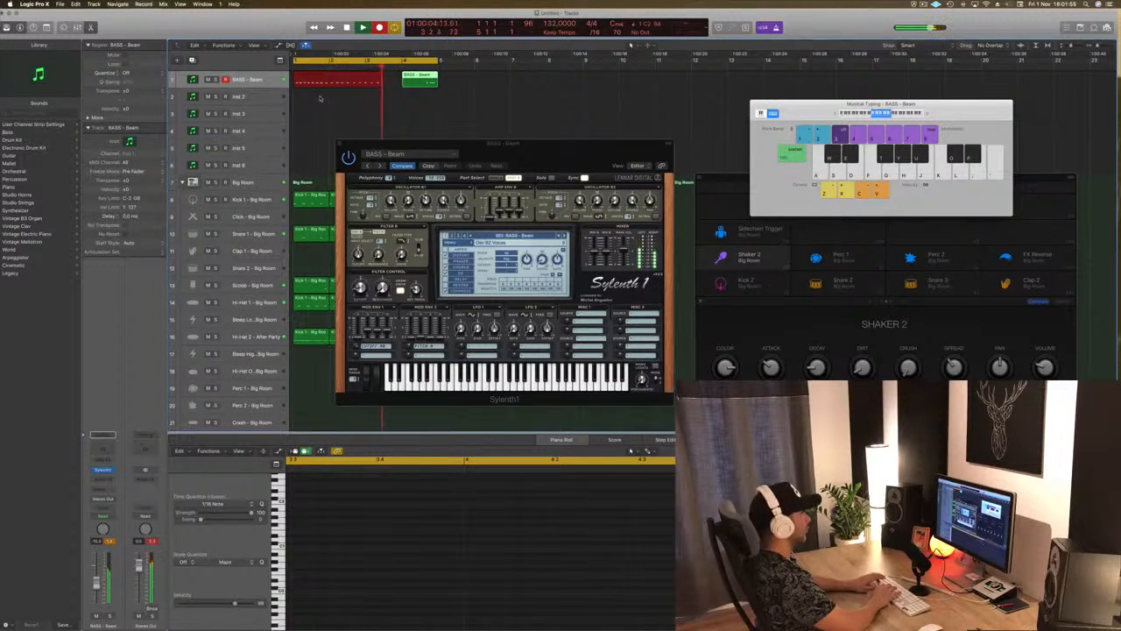
key("a")
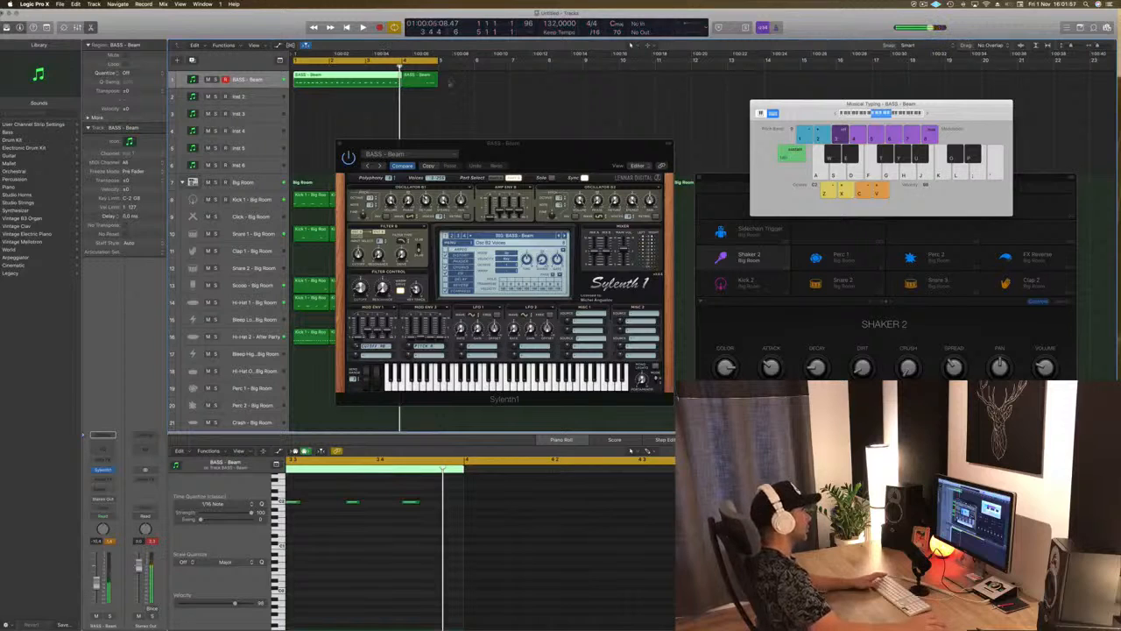
Cut the recorded bass down to its first two bars, quantize all its notes to 1/16, and play it back
left_click(365, 77)
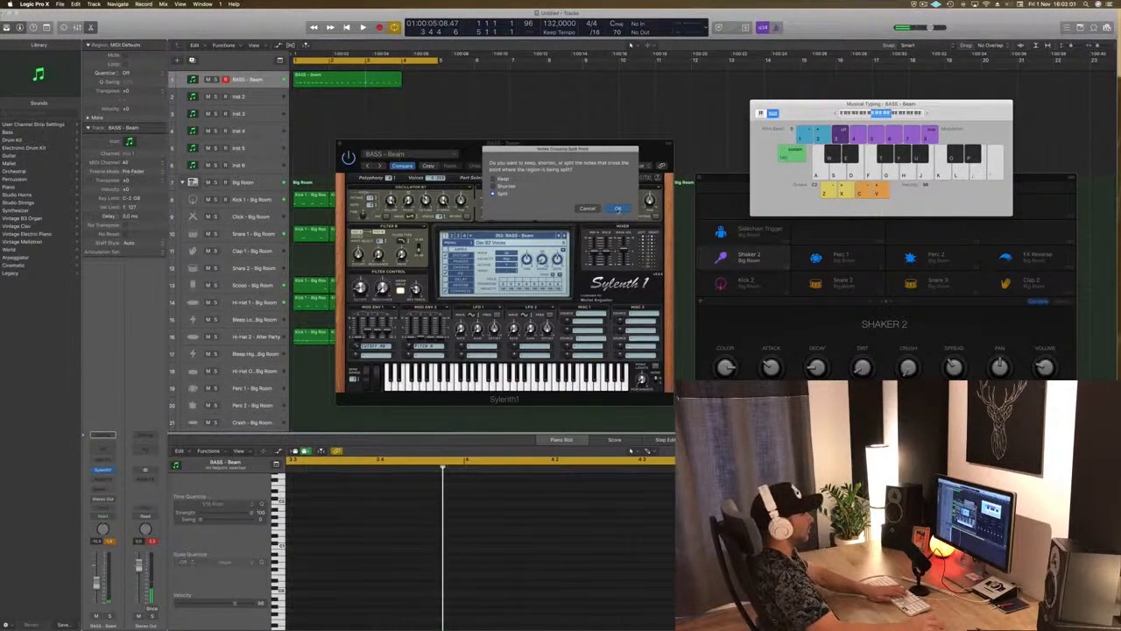
key("Return")
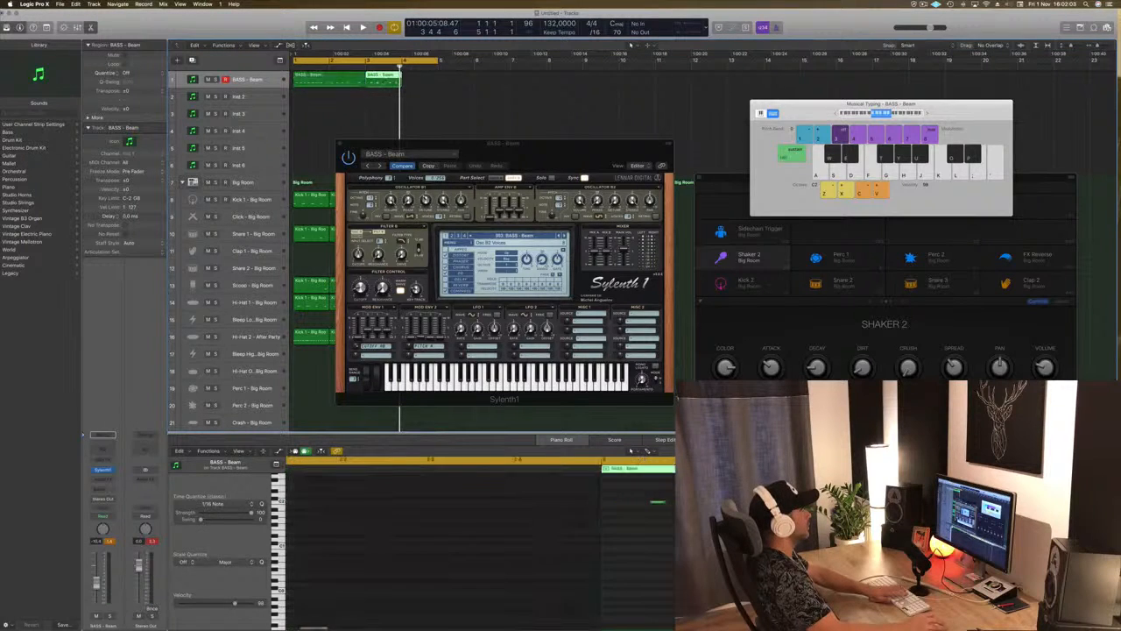
left_click(455, 547)
key("super+a")
key("space")
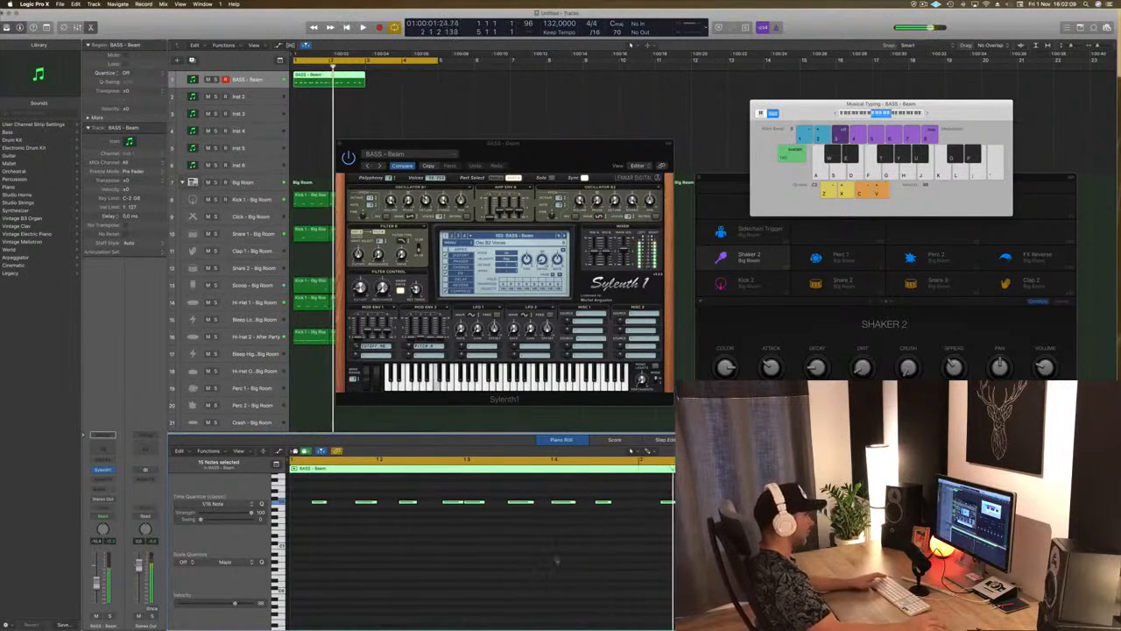
key("space")
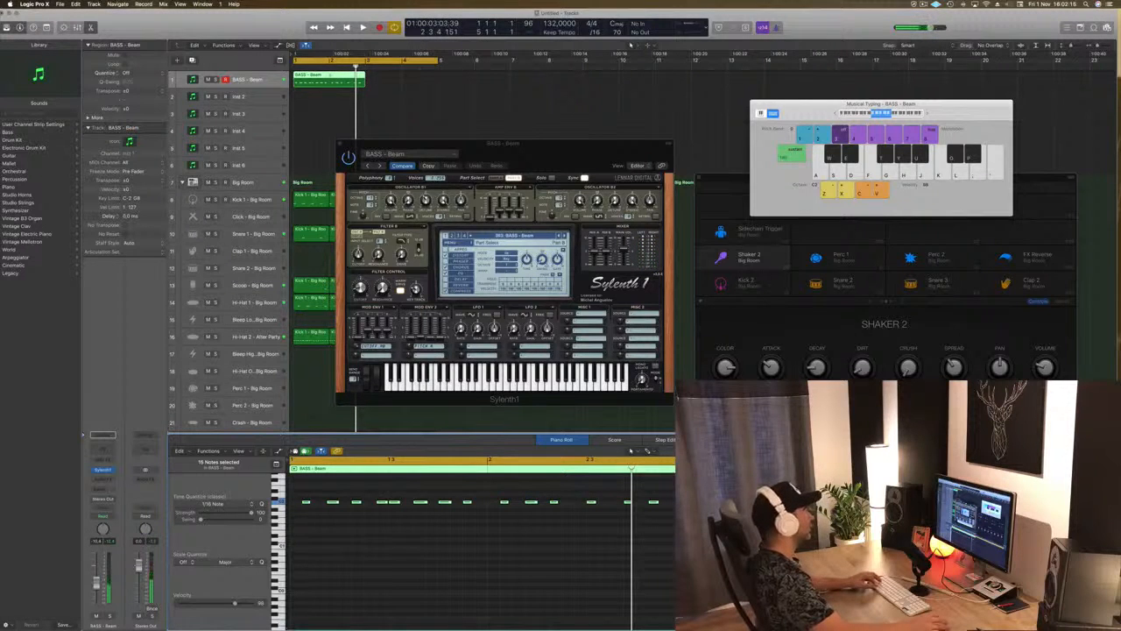
Reduce the bass region to its first bar, copy it to bar 2, and play the result
left_click(328, 79)
left_click_drag(311, 77, 346, 86)
key("space")
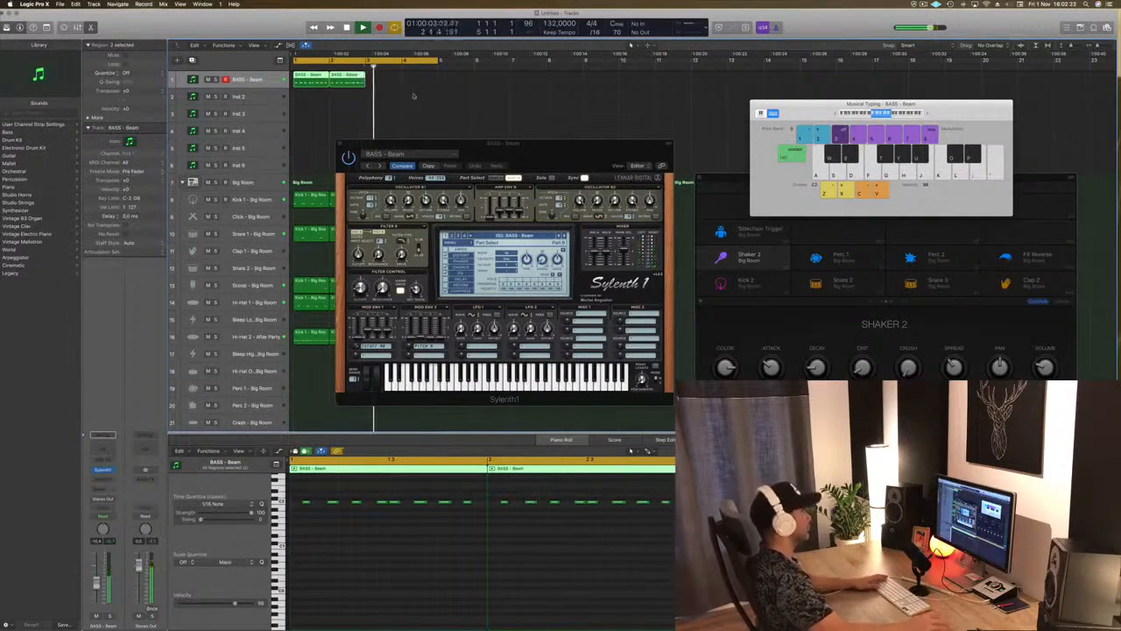
Transpose all the notes in the second bar's bass region up and listen to the change
left_click(351, 533)
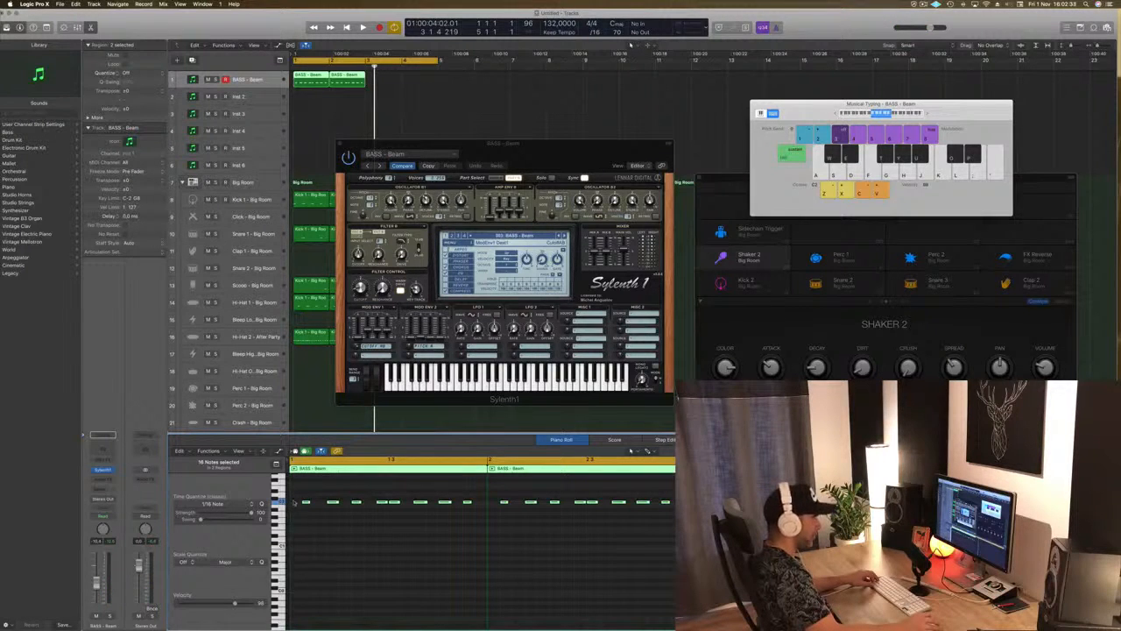
left_click_drag(492, 497, 671, 515)
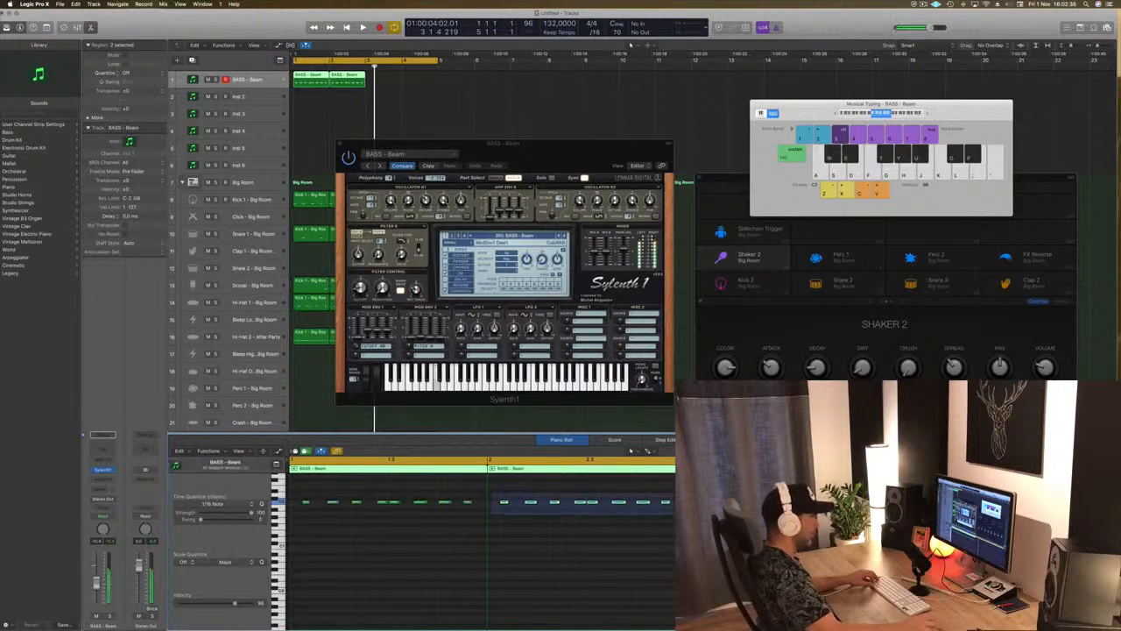
key("space")
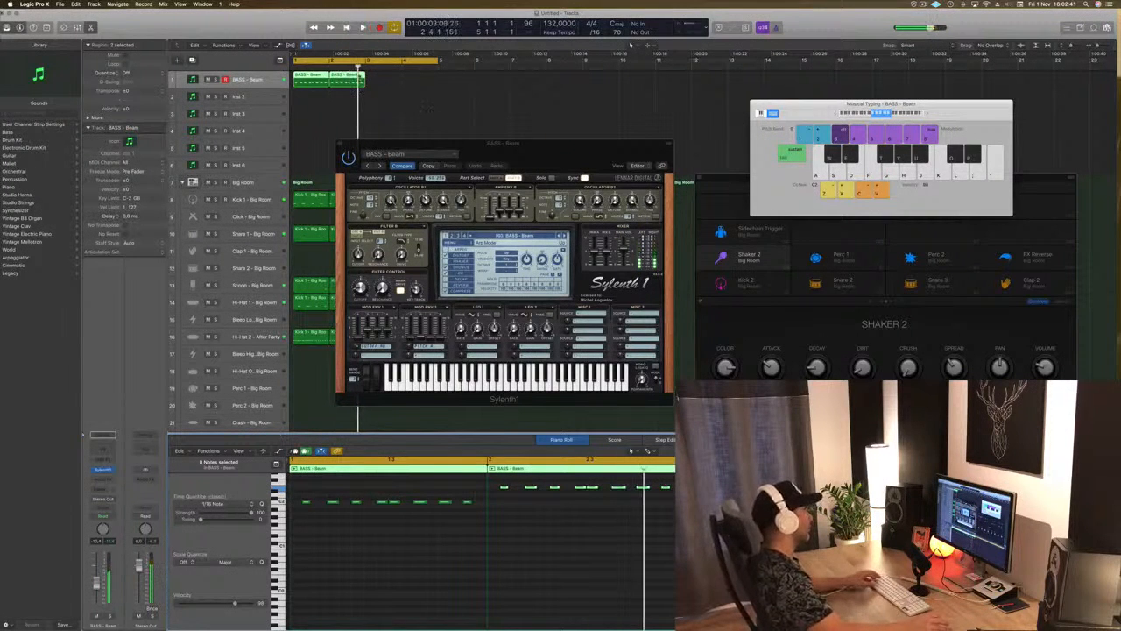
Copy the one-bar bass region to bars 3 and 4, and adjust the pitch of the copied notes
left_click(357, 78)
left_click_drag(358, 78, 380, 85)
left_click(280, 488)
key("space")
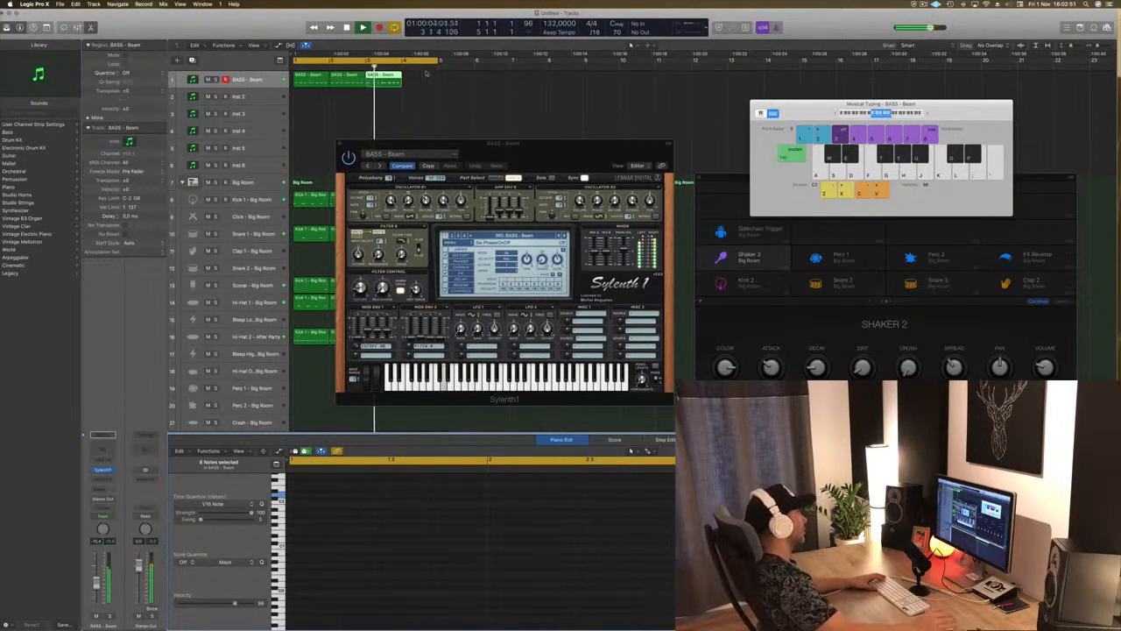
left_click_drag(392, 75, 418, 79)
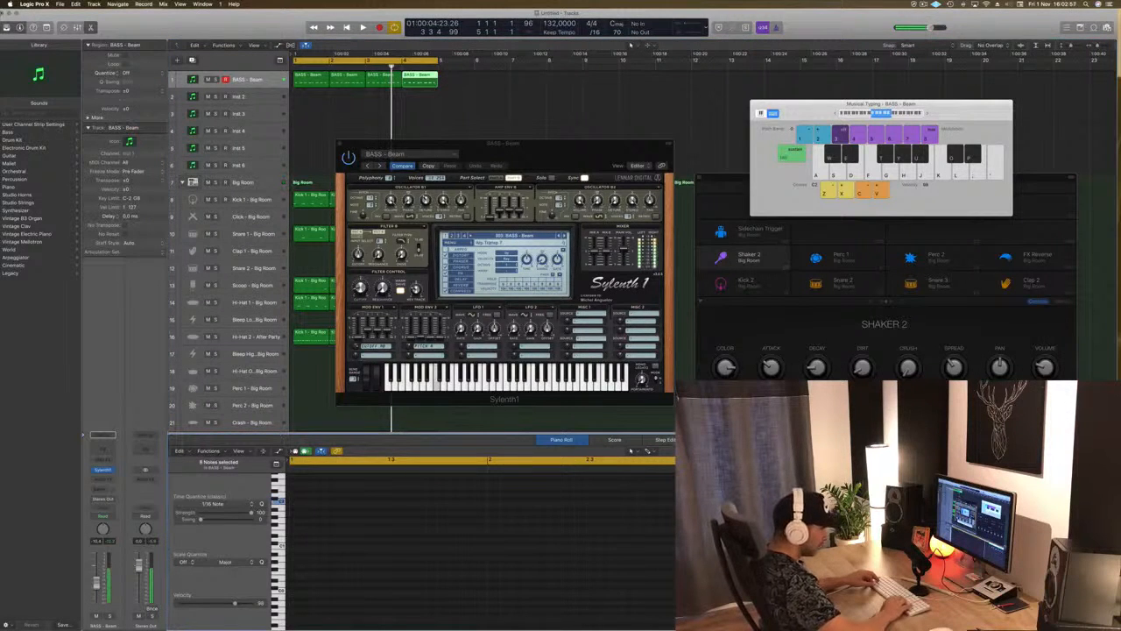
key("space")
Move the Sylenth1 window clear of the regions and play the four-bar bass line with the drums
left_click(549, 131)
left_click_drag(534, 145, 695, 120)
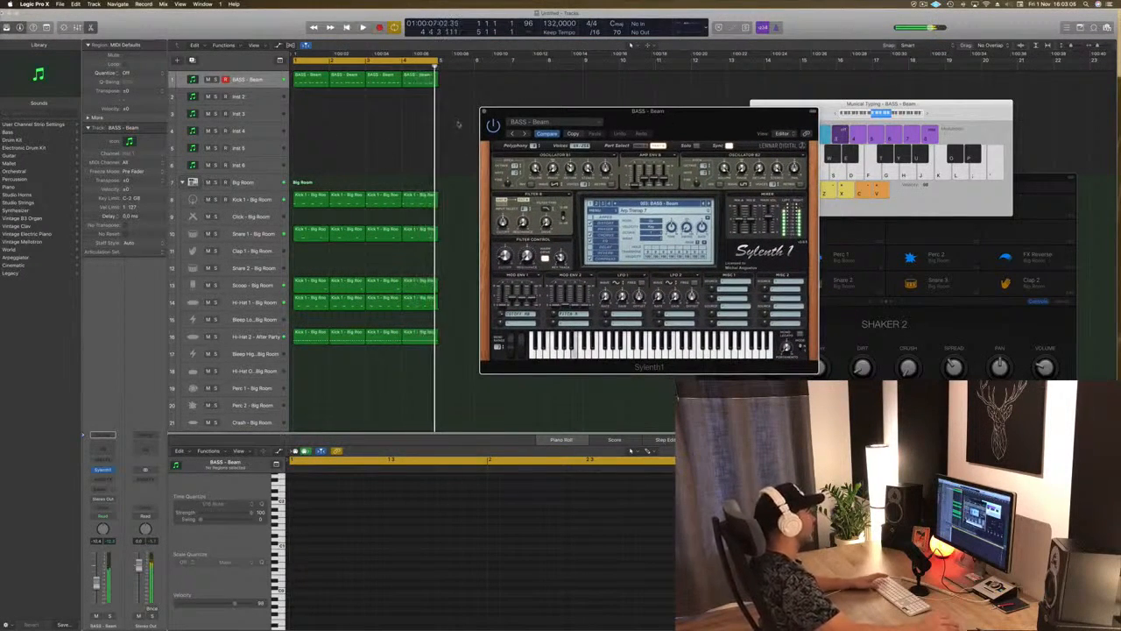
left_click_drag(383, 77, 408, 80)
key("space")
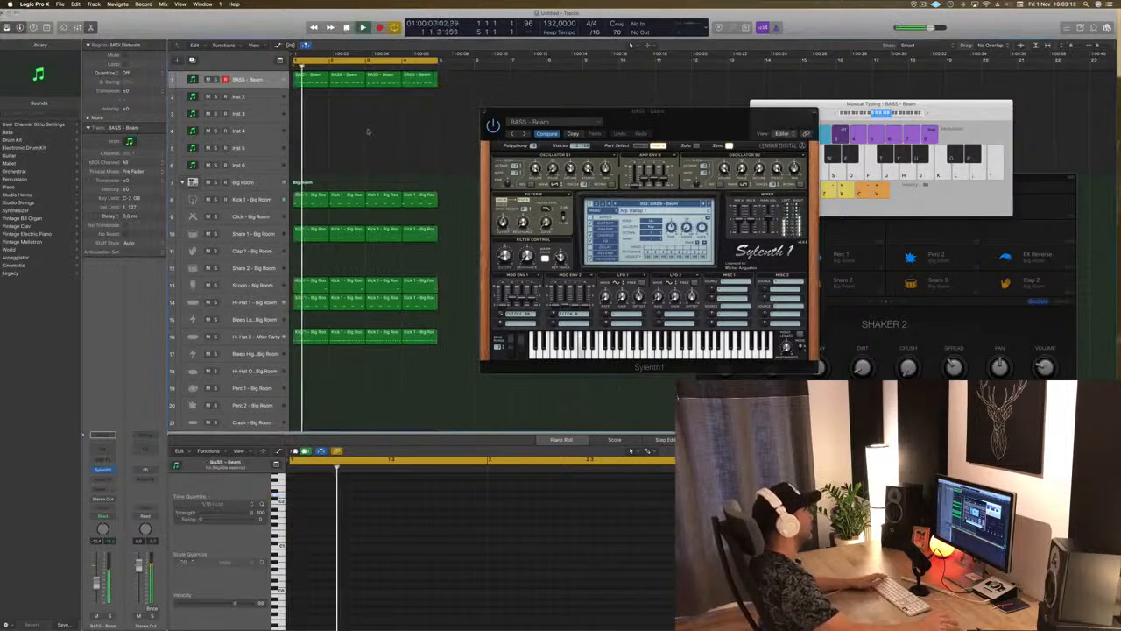
Increase the bass track's height, join its four regions into a single region, and restart playback
left_click_drag(260, 89, 256, 121)
left_click(383, 150)
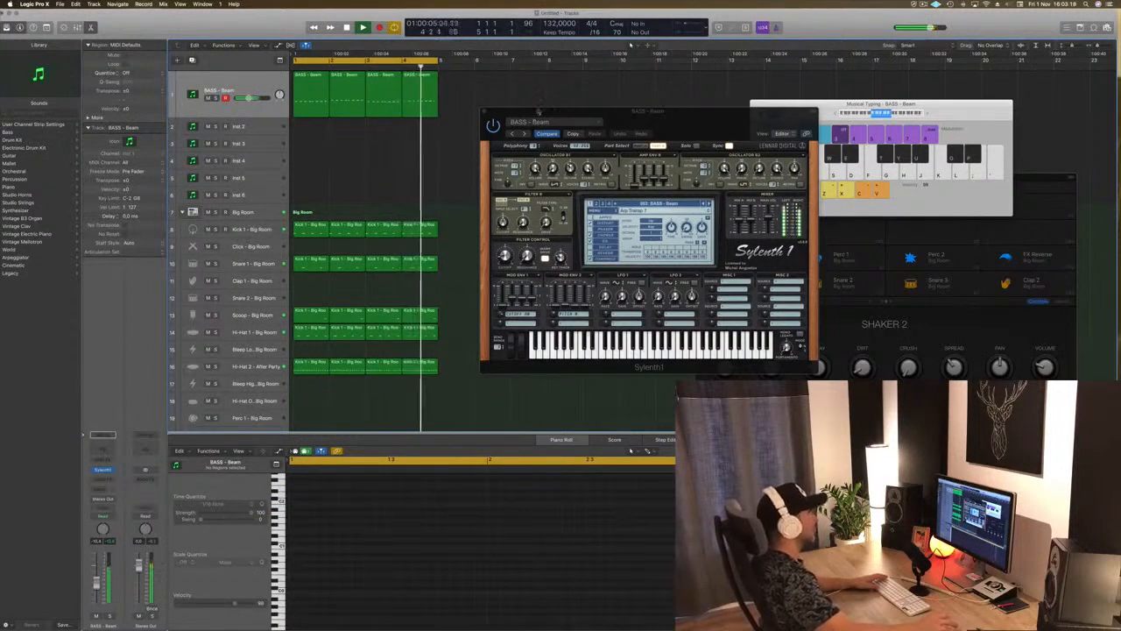
left_click(306, 109)
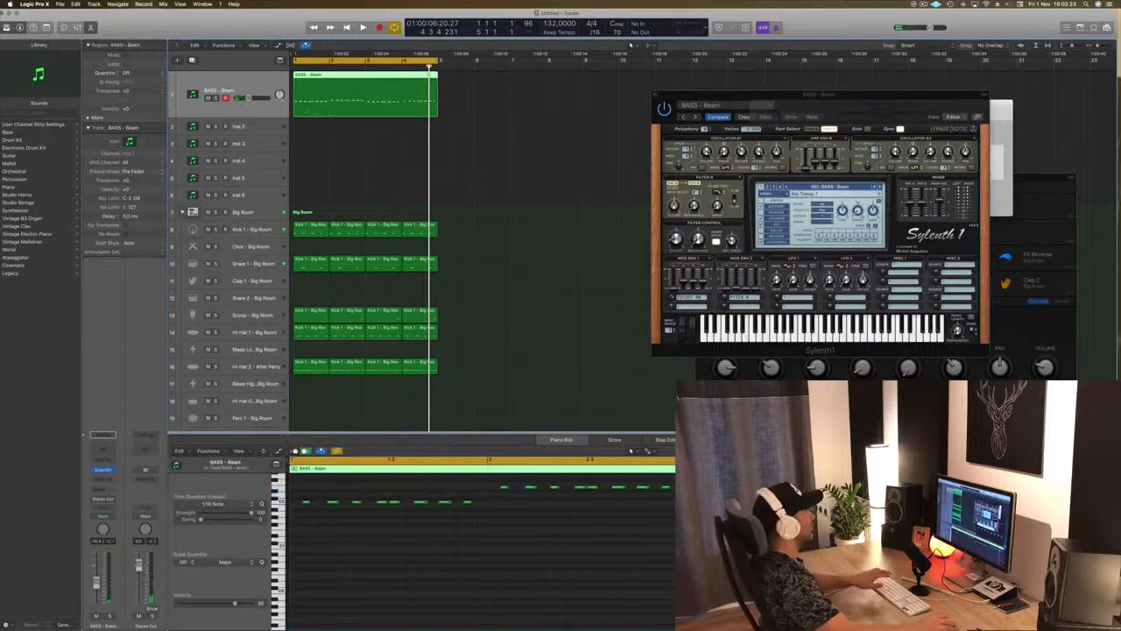
key("Return")
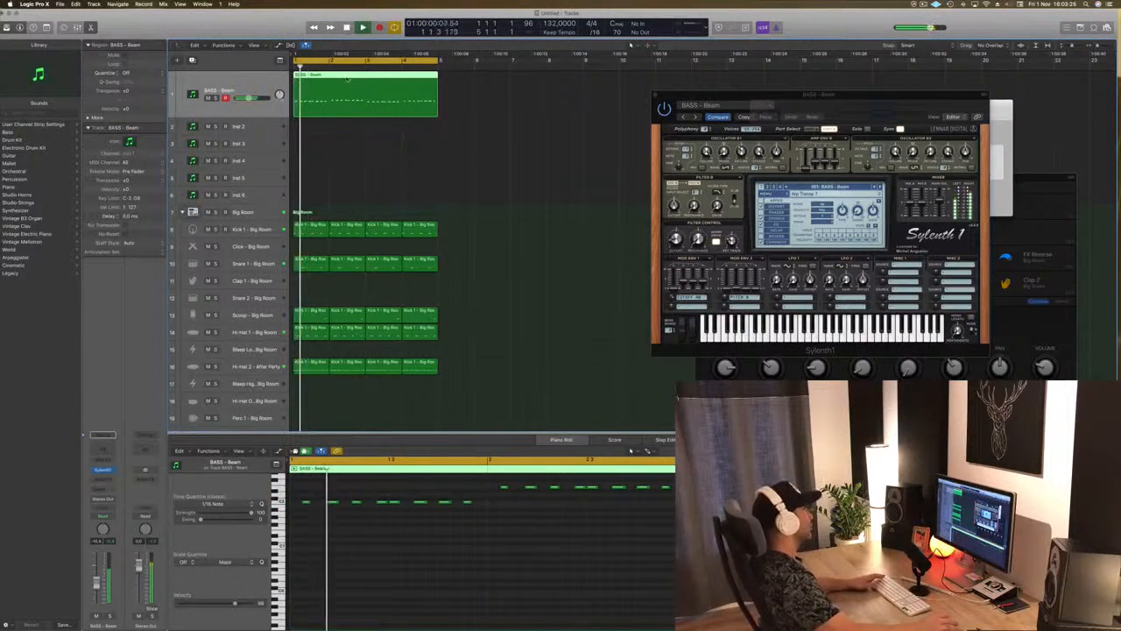
Audition other Sylenth1 bass presets on the looping bass line, including Disko, Pac Man, Remember and KZL
left_click_drag(859, 102, 641, 113)
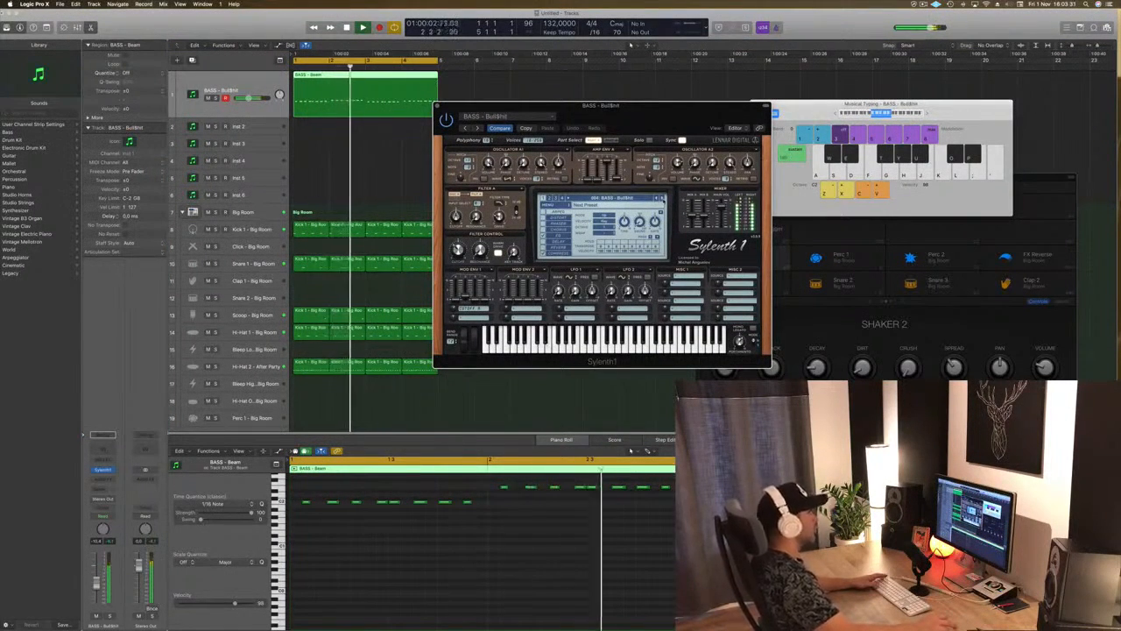
left_click_drag(675, 111, 722, 165)
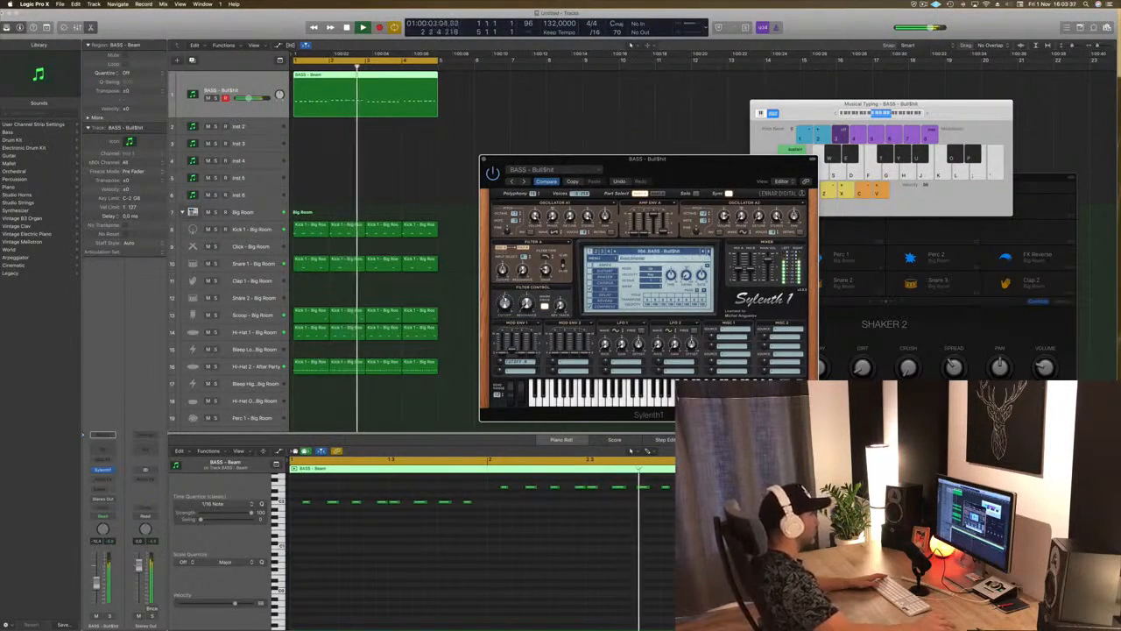
key("Down")
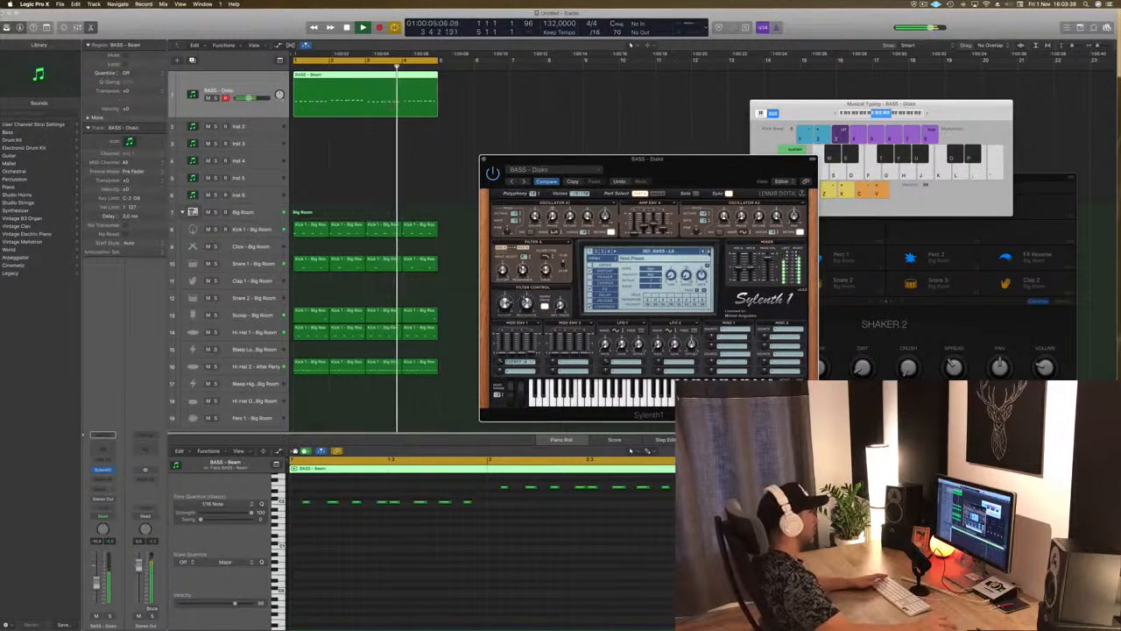
key("Down")
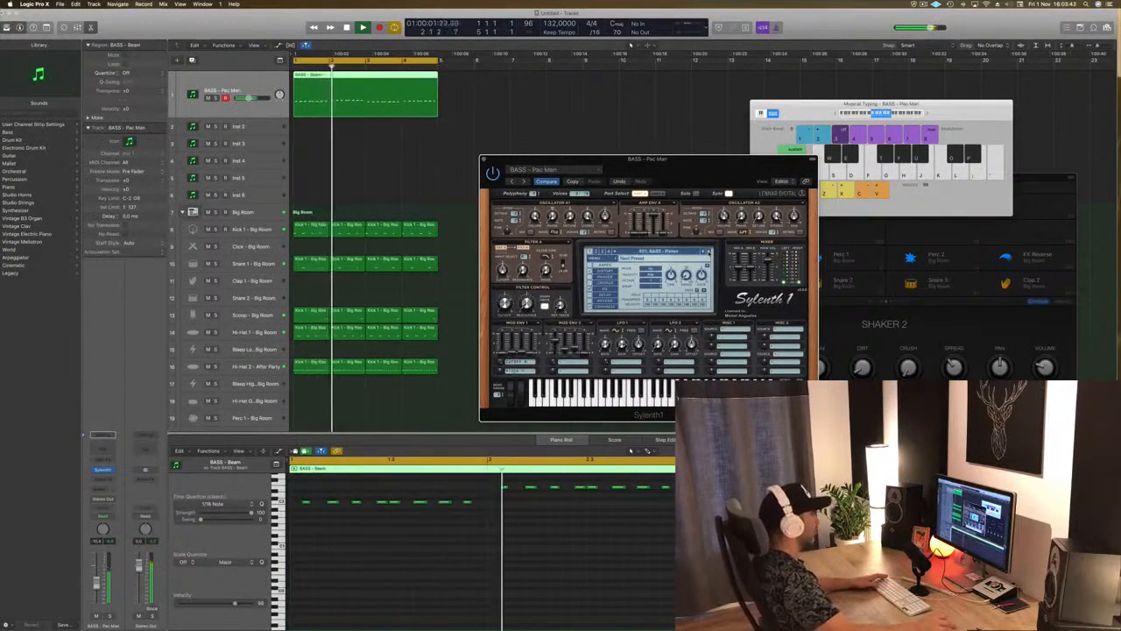
key("Down")
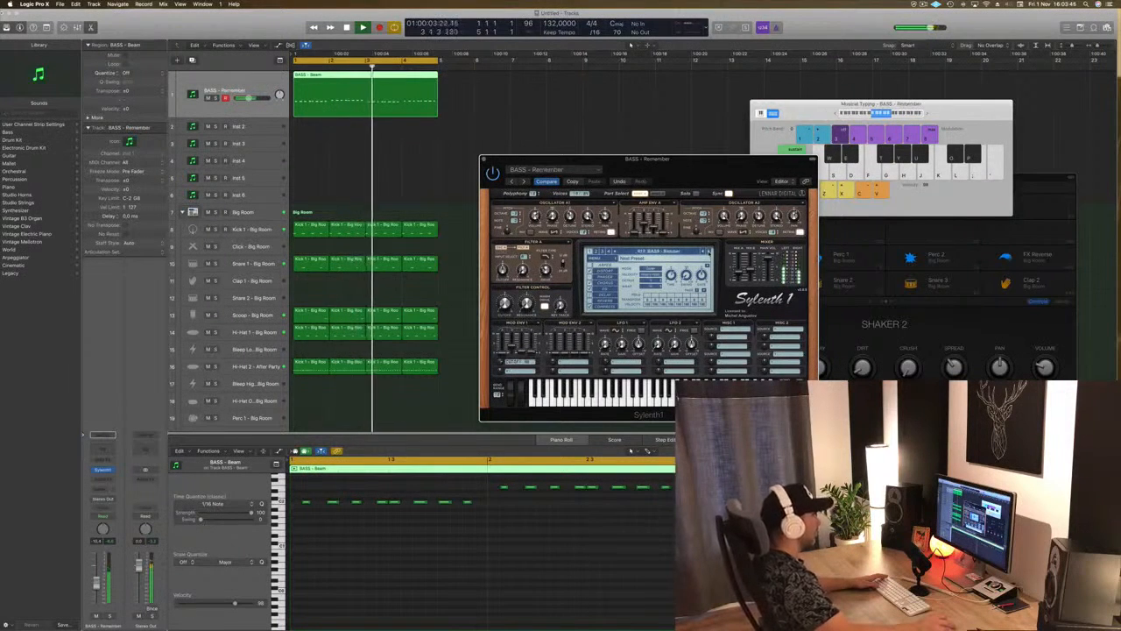
key("Down")
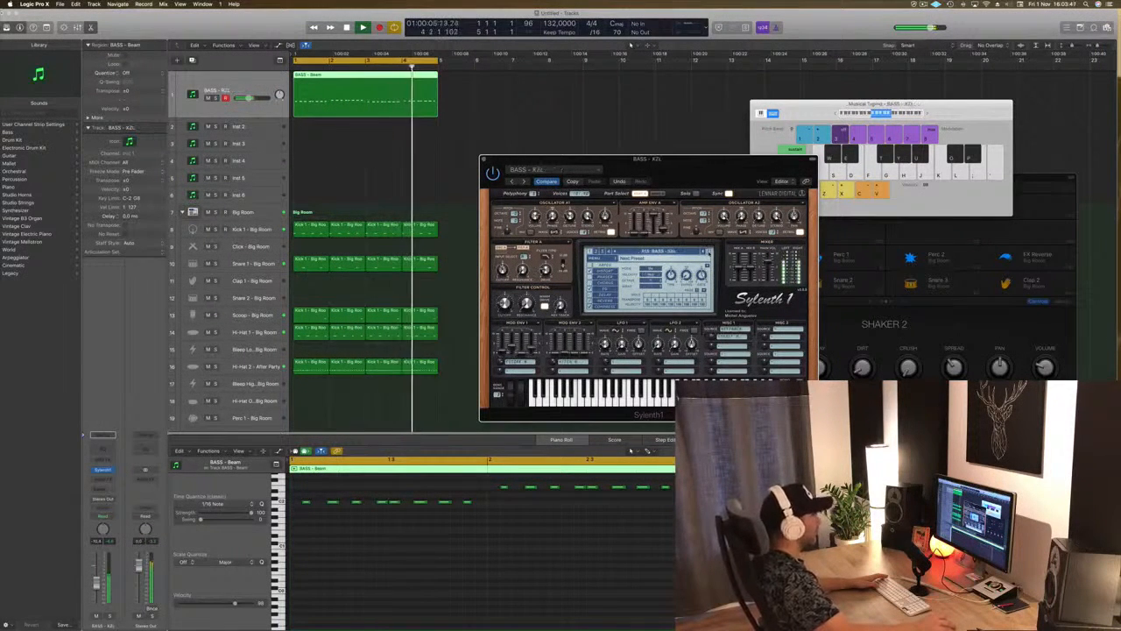
key("Down")
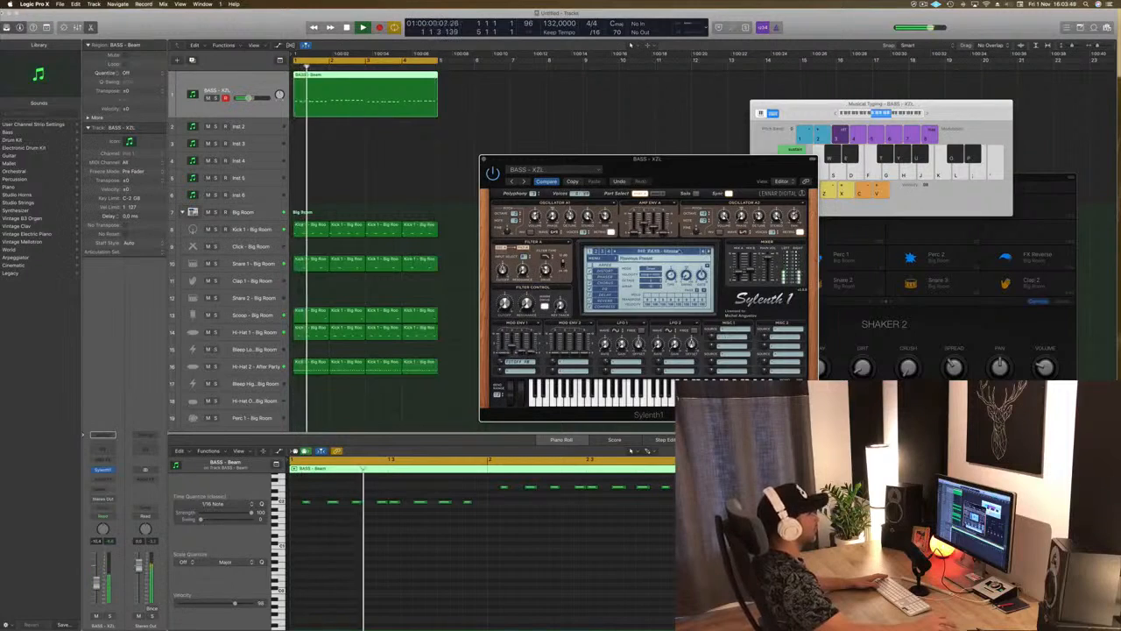
Compare #ABGT, EDM and further bass presets, settle on BASS - Shooter, and move the Sylenth1 window away from the regions
left_click(648, 252)
left_click(652, 258)
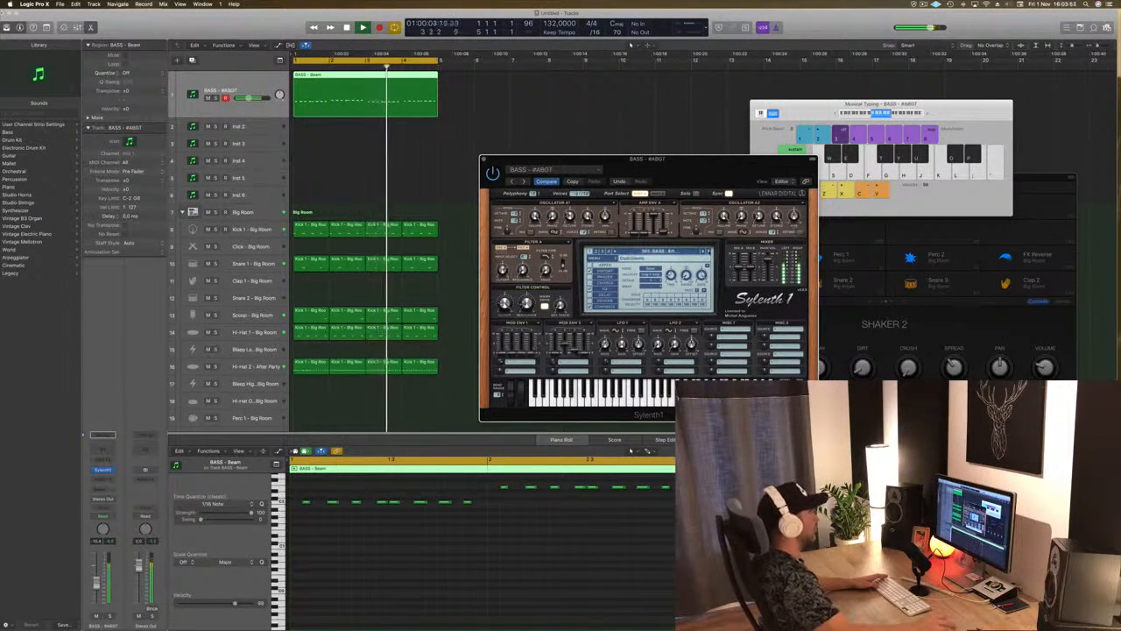
key("Down")
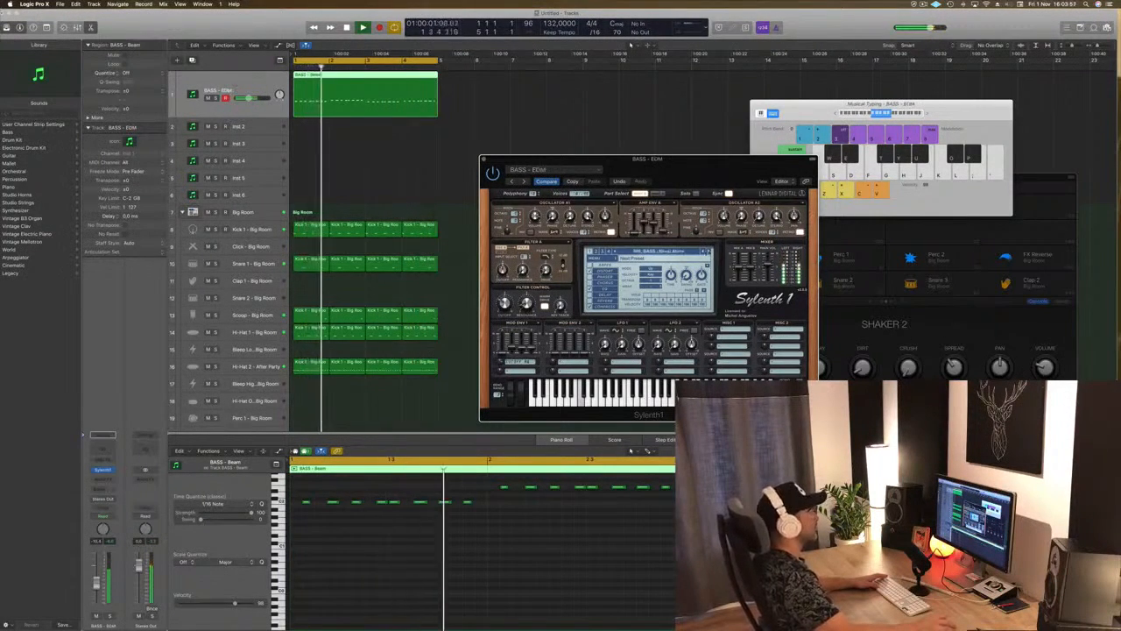
left_click(652, 251)
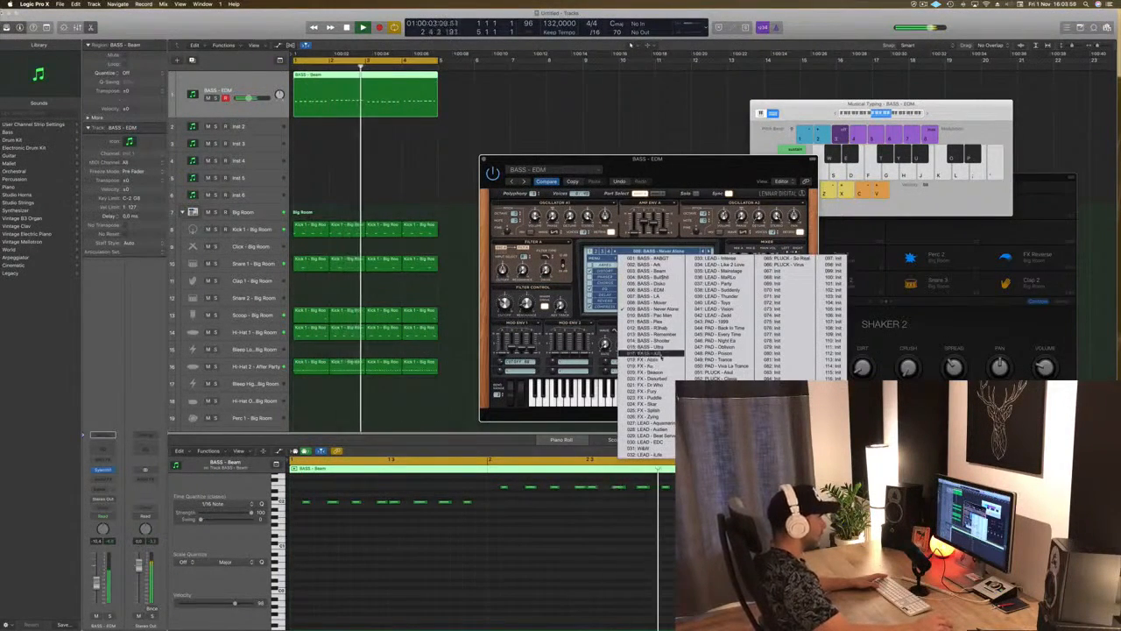
left_click(656, 354)
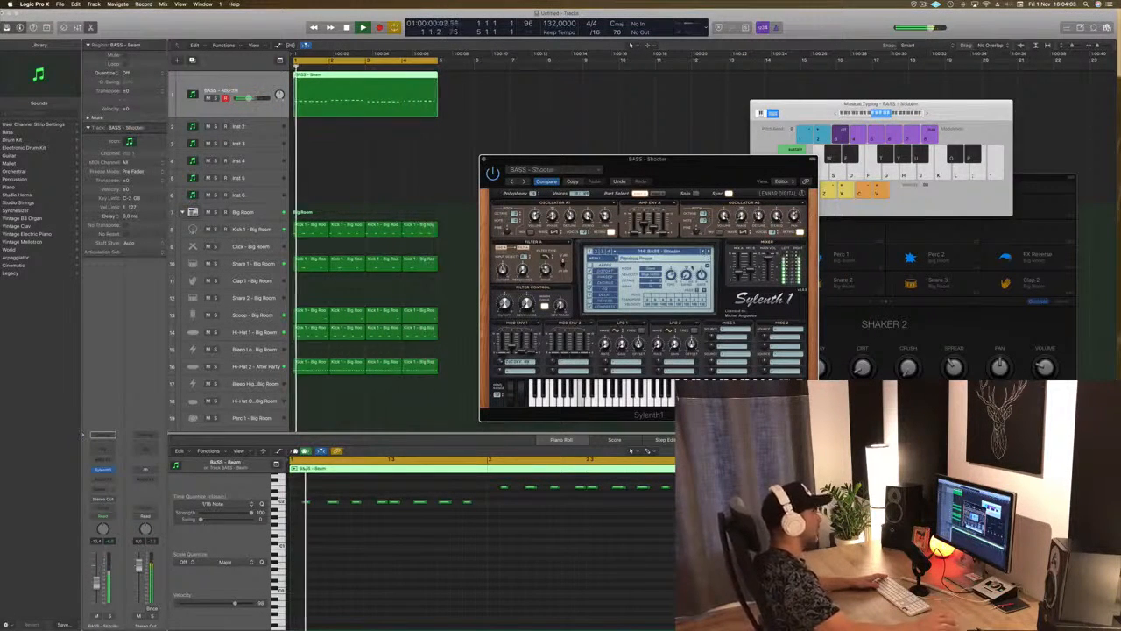
key("]")
left_click_drag(640, 189, 774, 136)
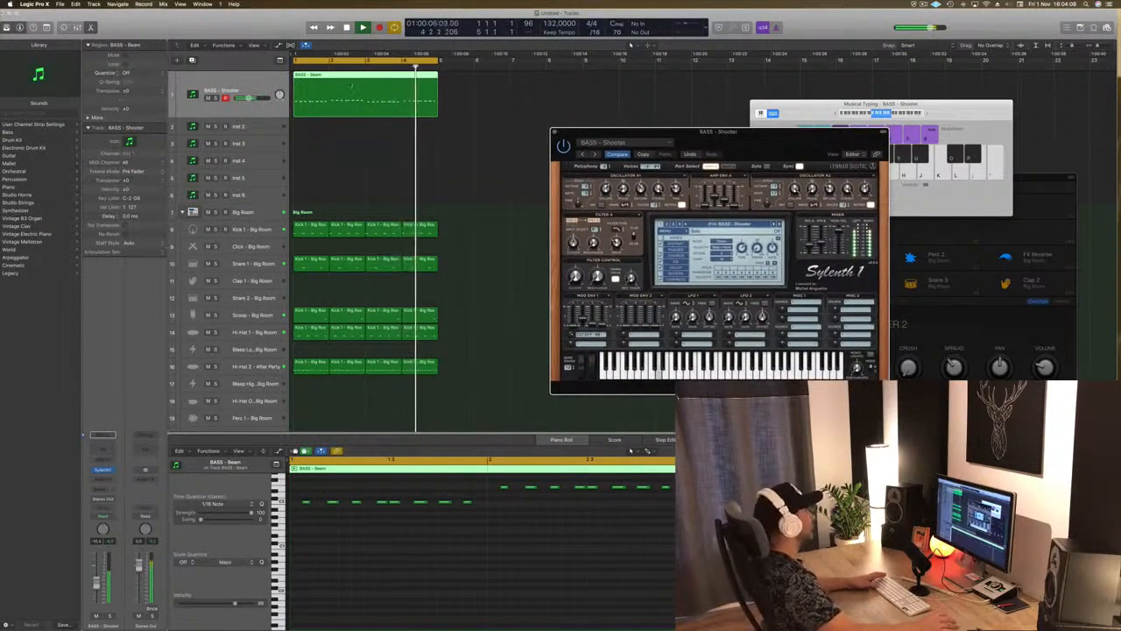
Copy the bass region to the Inst 2 track and keep only the first note of each bar, aligned to the bar start
left_click_drag(352, 79, 354, 128)
key("space")
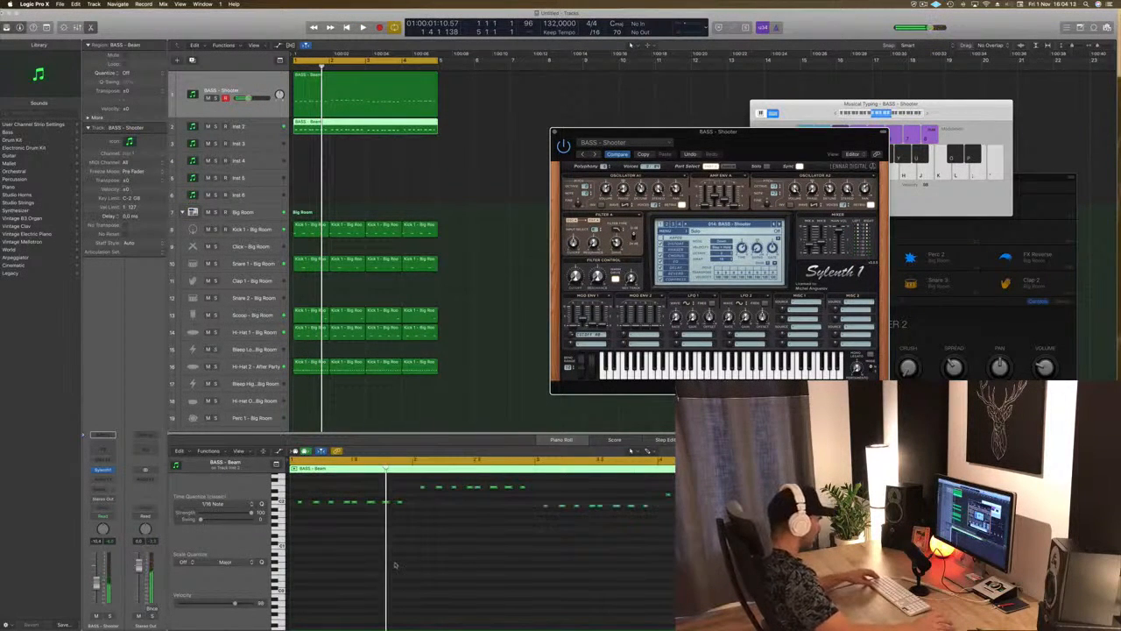
left_click(395, 565)
left_click_drag(400, 522, 401, 522)
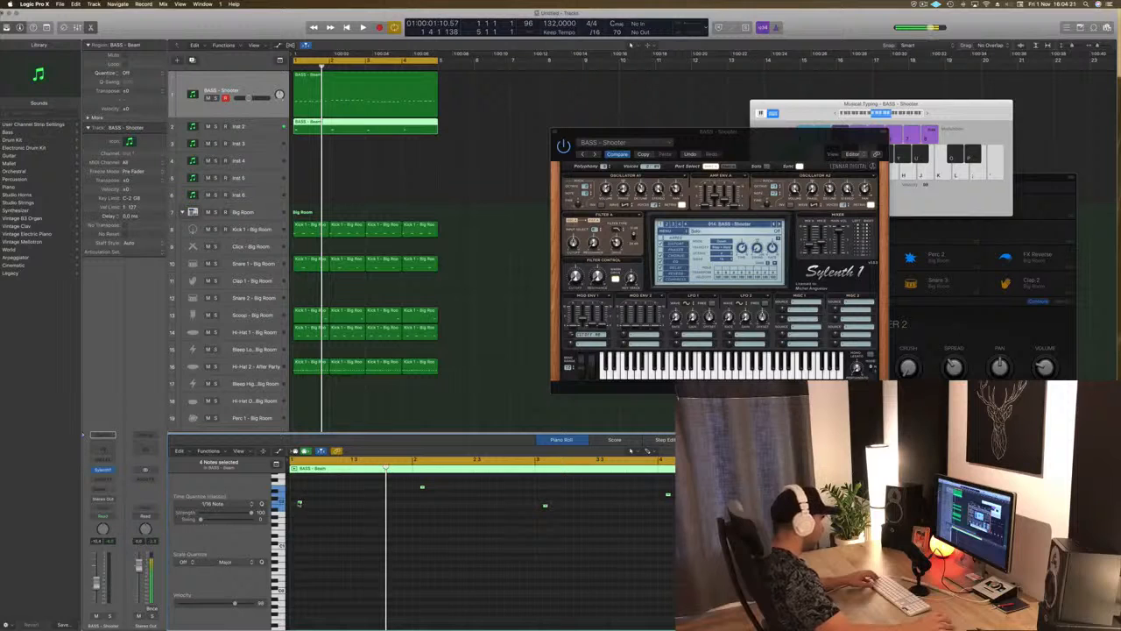
left_click_drag(299, 503, 292, 502)
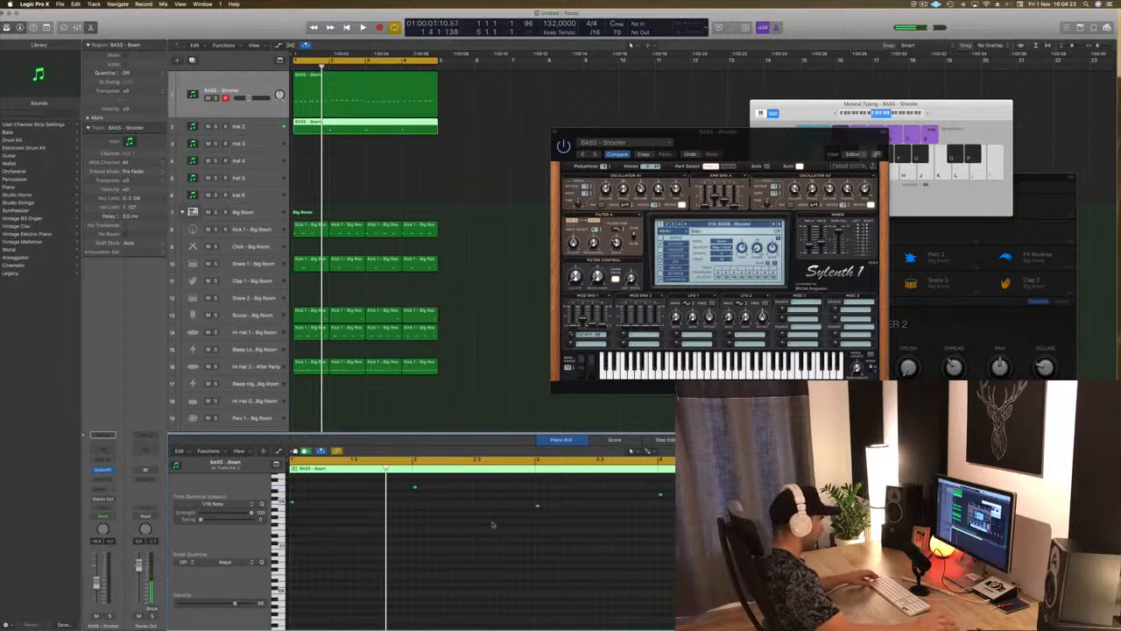
Stretch the four remaining notes to a full bar each and duplicate them an octave higher
left_click_drag(416, 487, 530, 496)
scroll(494, 537, "up", 2)
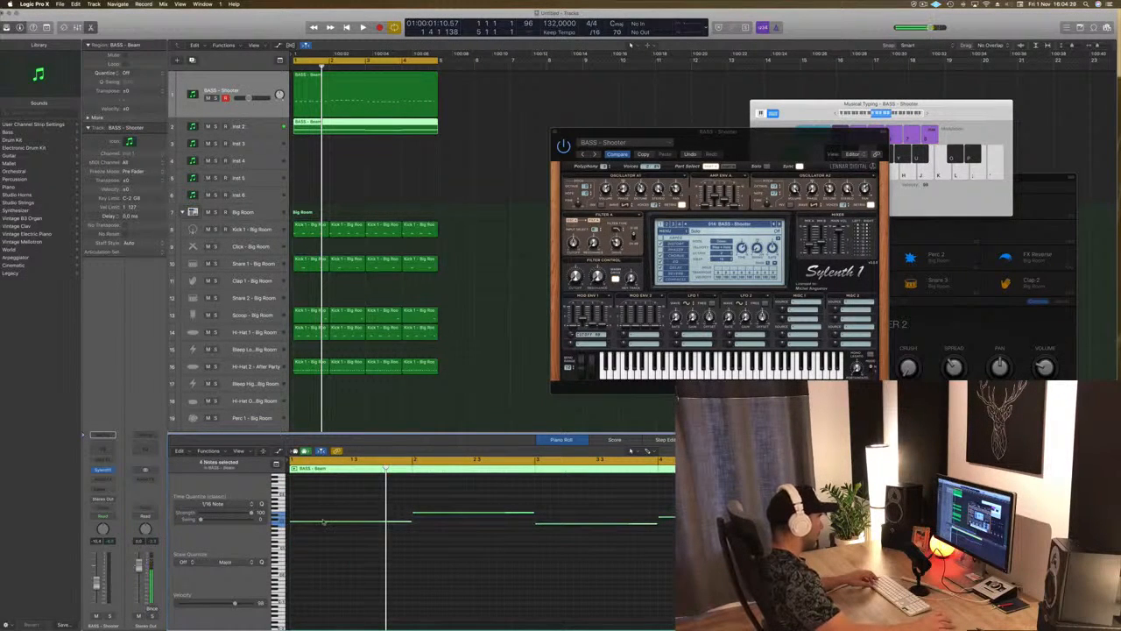
left_click_drag(324, 524, 326, 501)
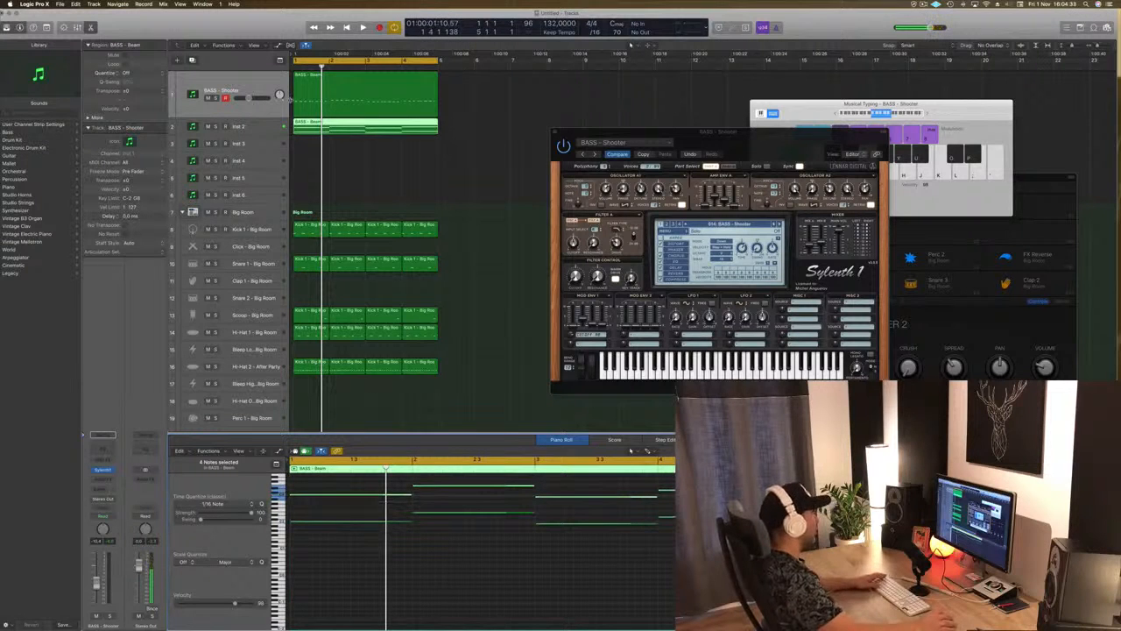
Increase the Inst 2 track's height and open its Sylenth1 window clear of the regions
left_click(268, 130)
left_click_drag(265, 136, 263, 195)
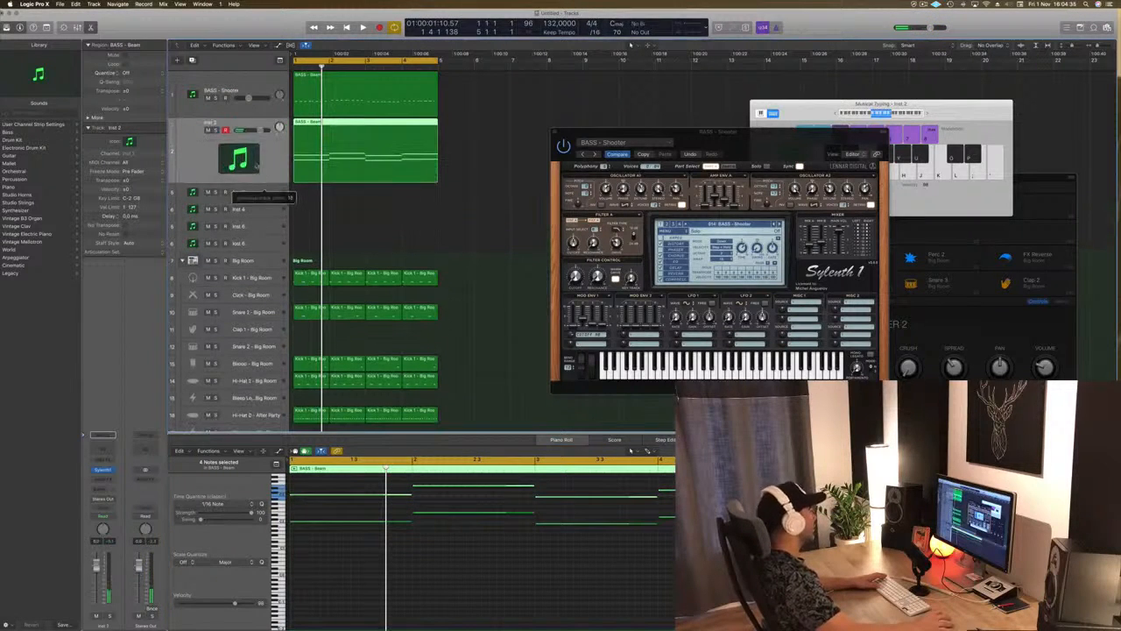
left_click(100, 470)
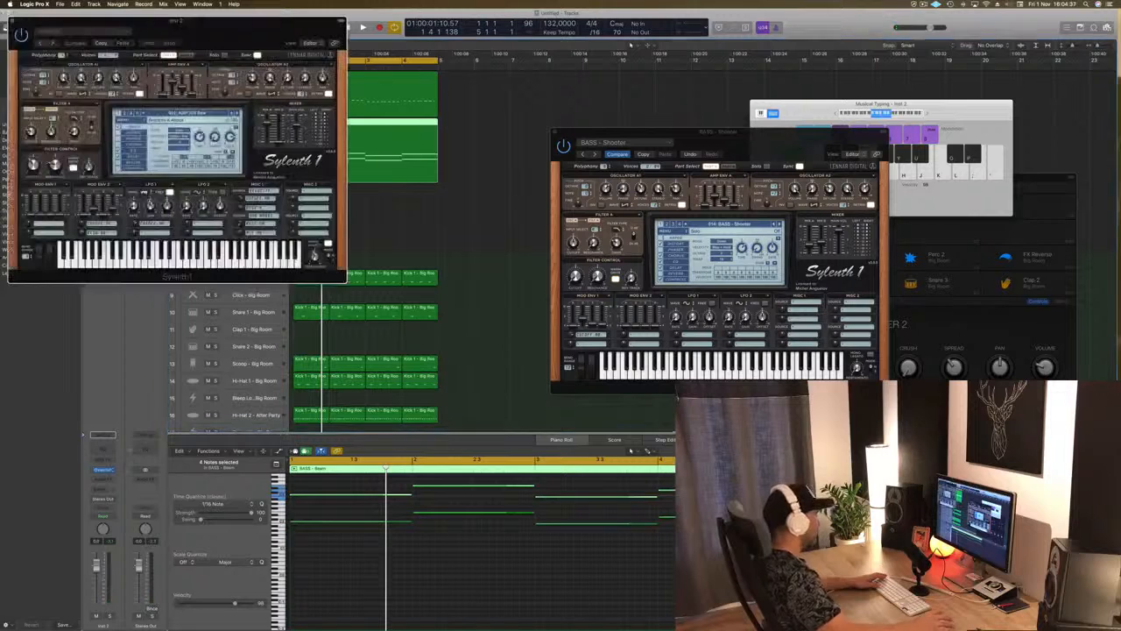
left_click_drag(263, 33, 631, 200)
Load another Sylenth1 sound bank on the Inst 2 track and pick the PAD - Anjuna Pad preset
left_click(531, 276)
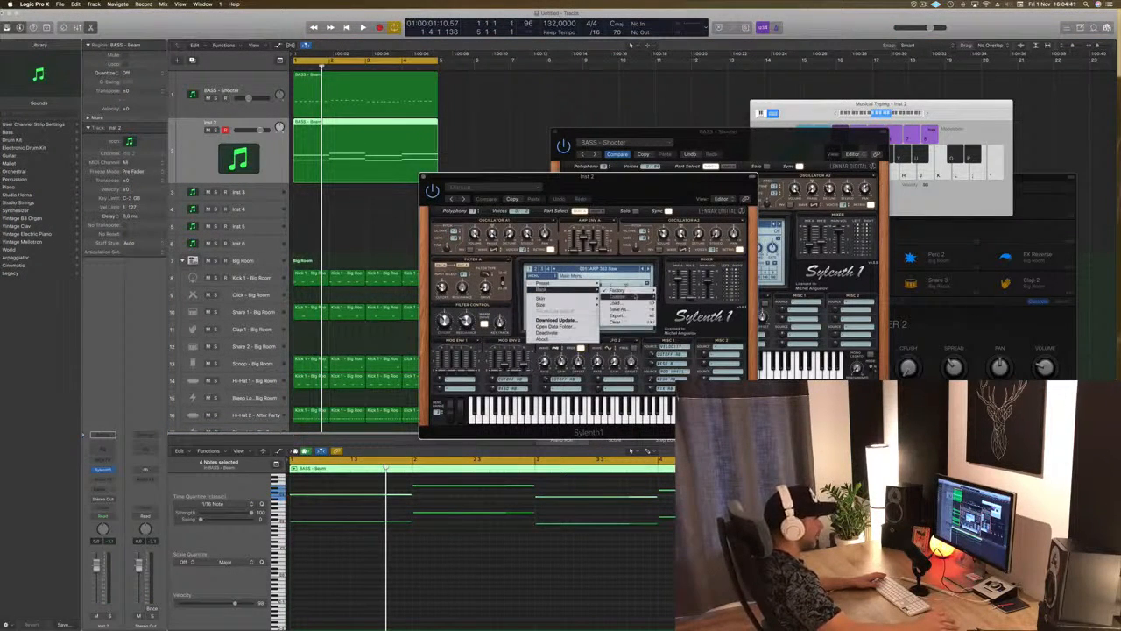
mouse_move(634, 290)
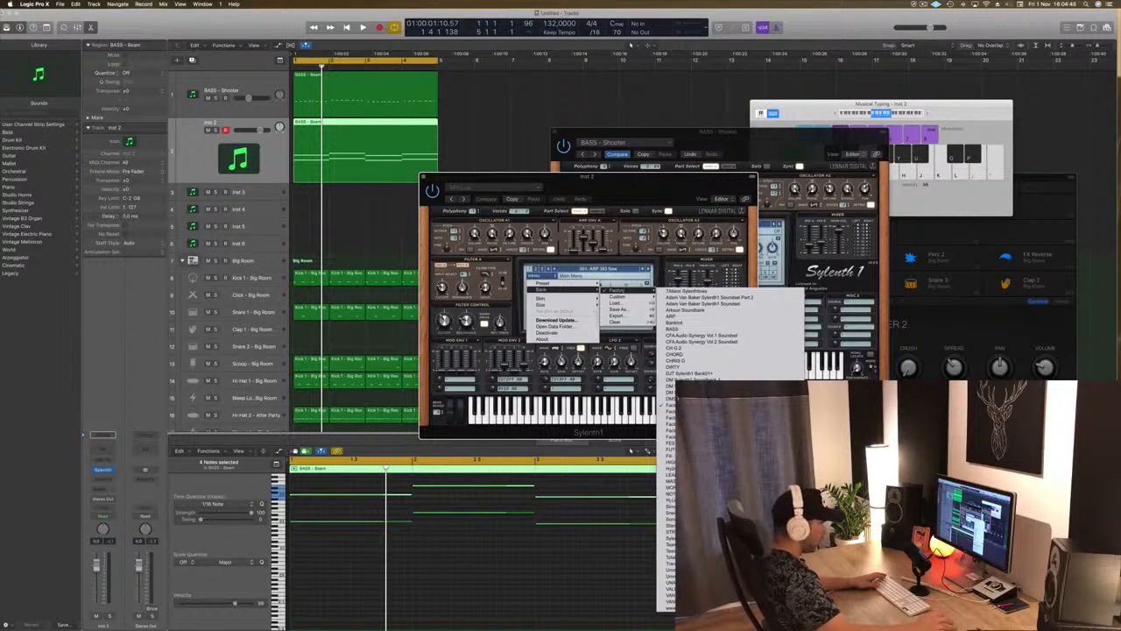
left_click(675, 317)
left_click_drag(617, 184, 741, 188)
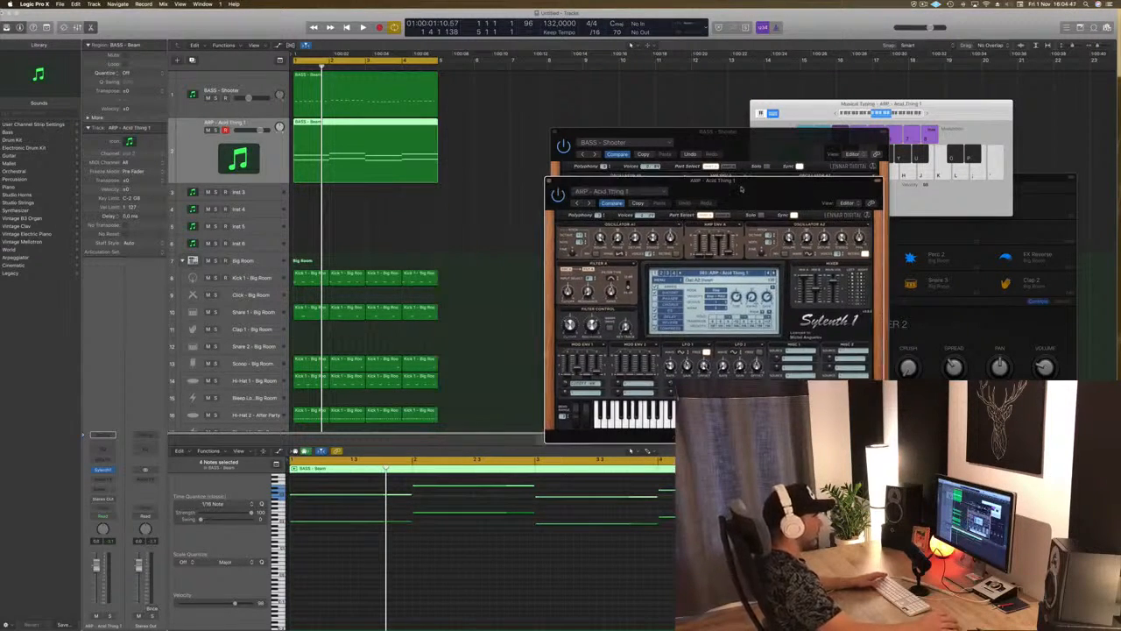
left_click(727, 278)
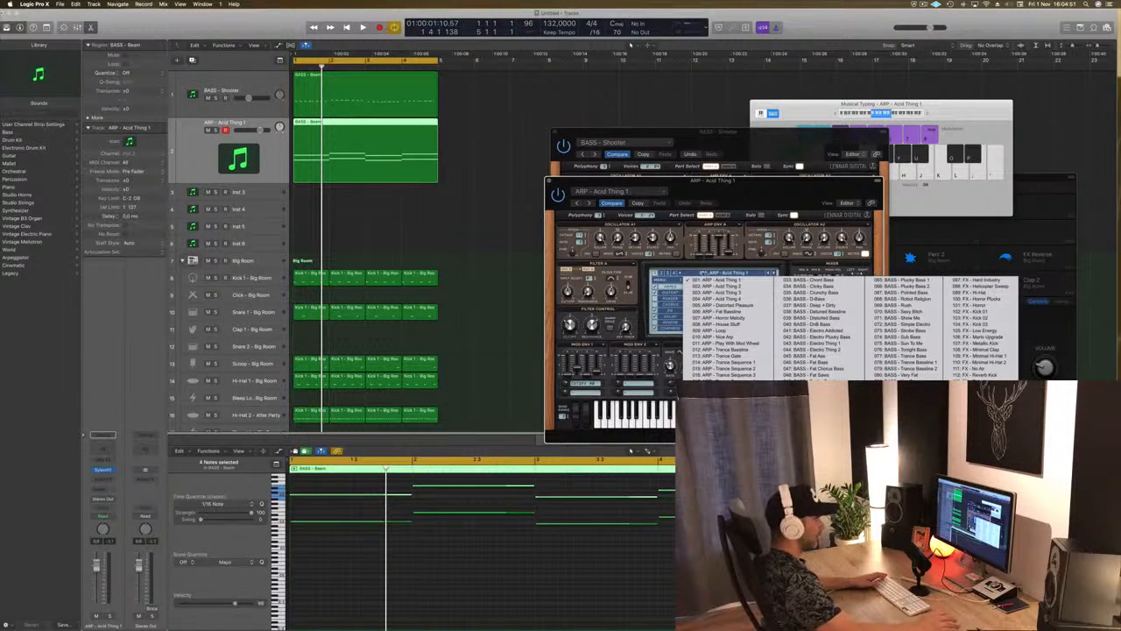
left_click(963, 448)
left_click(714, 274)
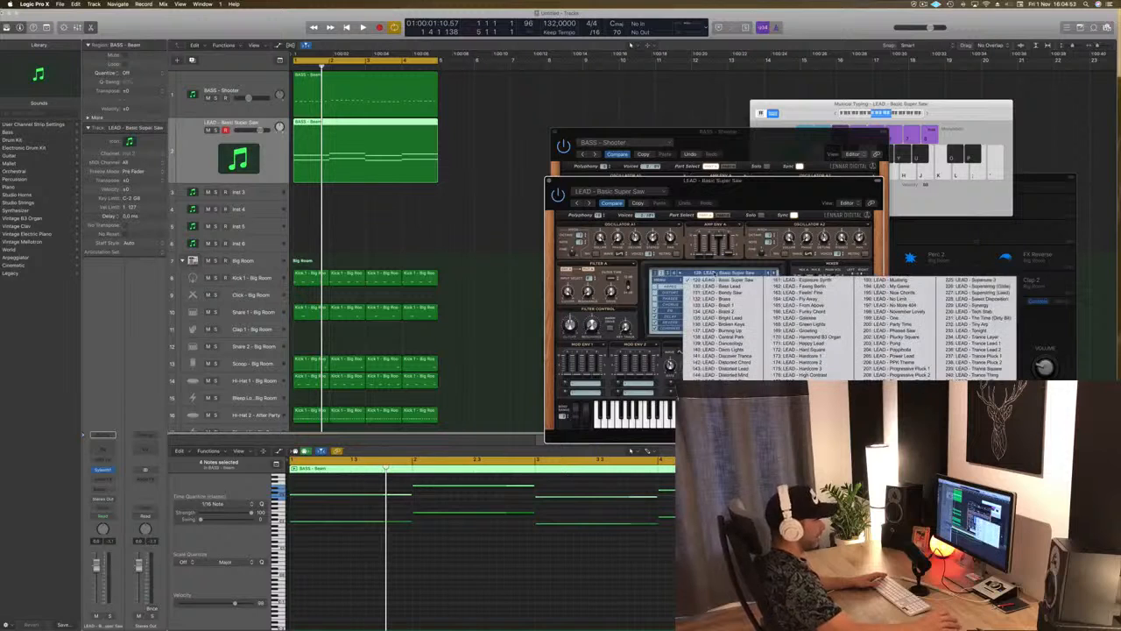
left_click(972, 418)
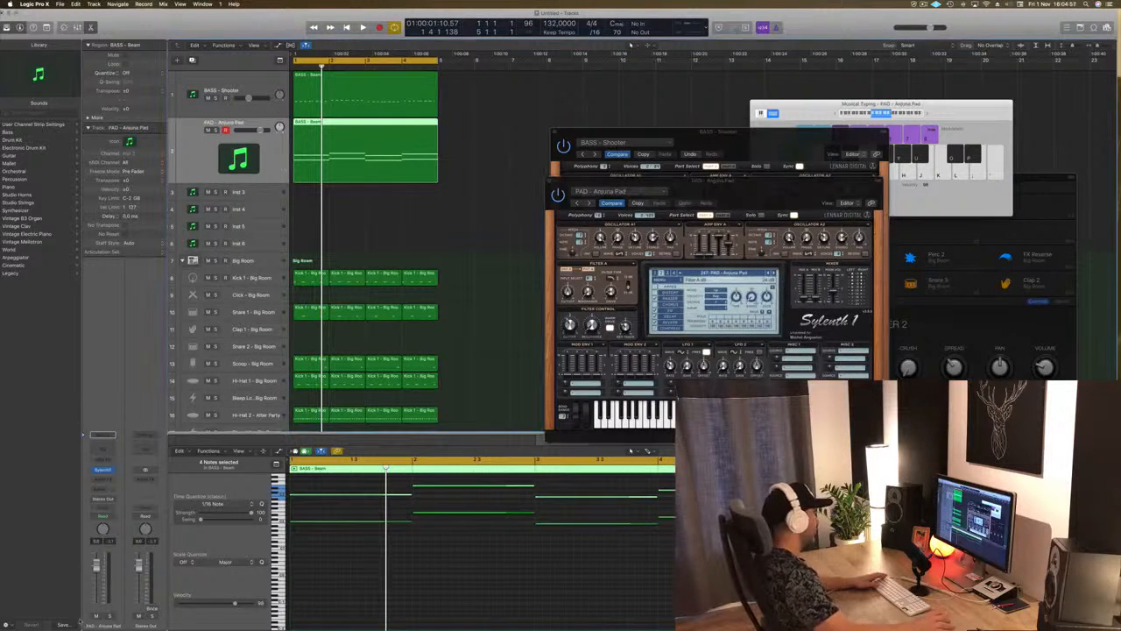
Play the loop and audition pad presets from Anjuna Pad through Deep Space 1 and 2 to Deeper In Space
key("space")
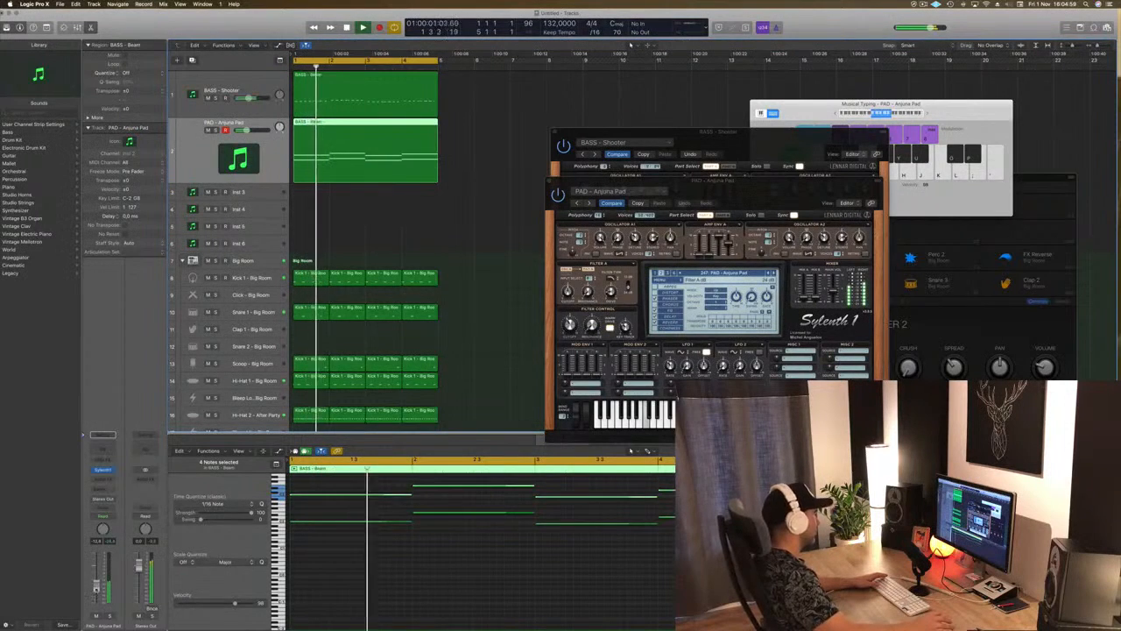
left_click_drag(777, 199, 720, 186)
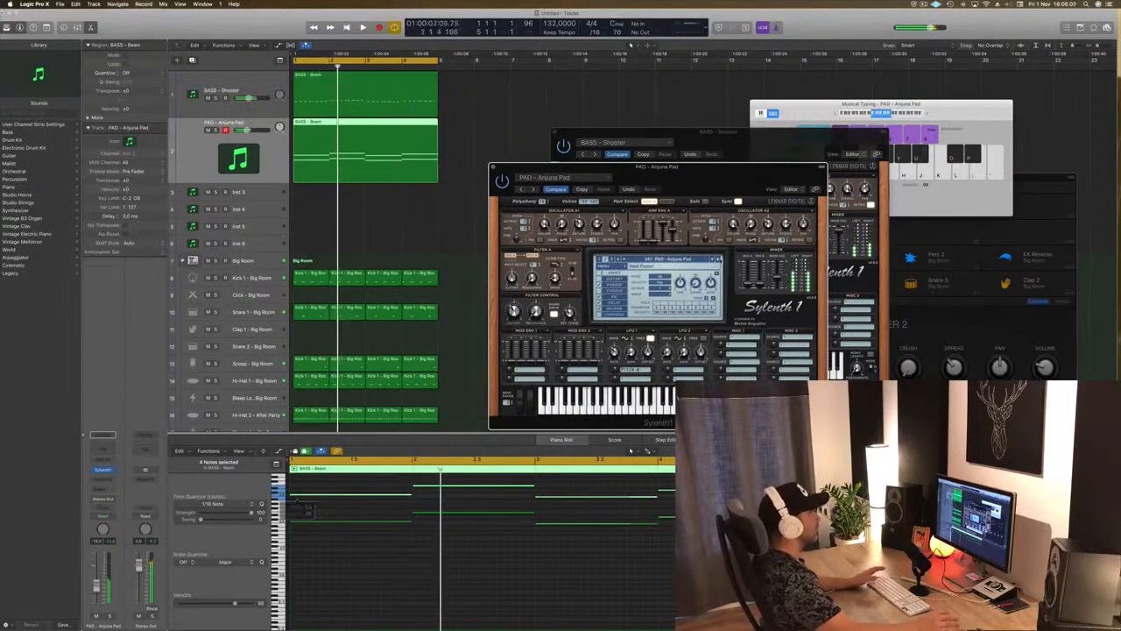
key("space")
left_click(718, 260)
left_click(718, 261)
left_click(717, 260)
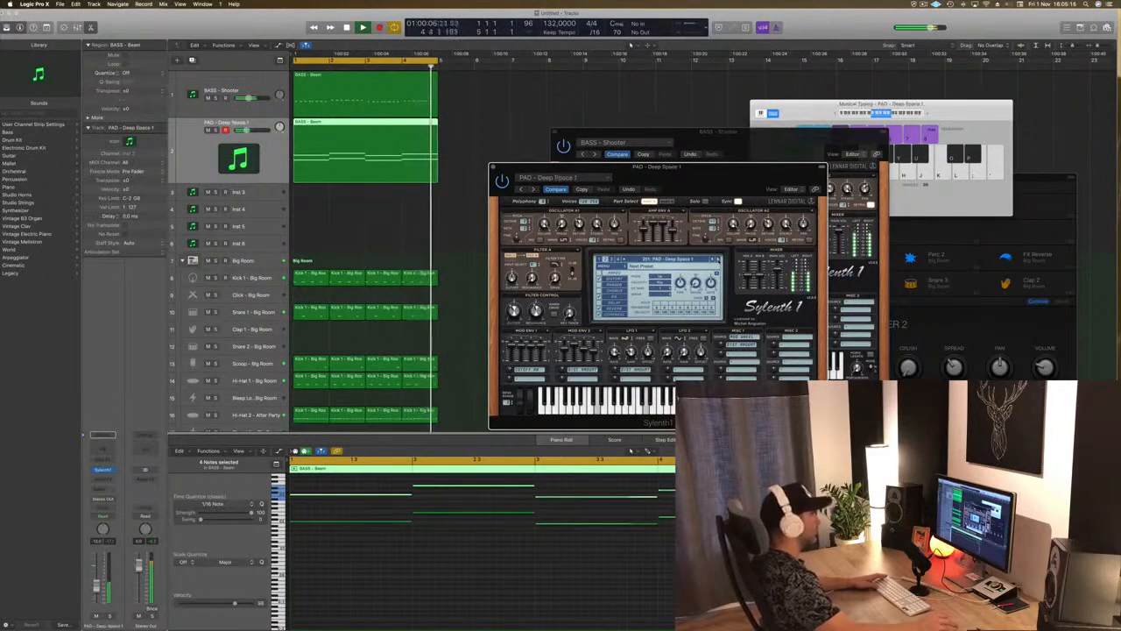
left_click(717, 260)
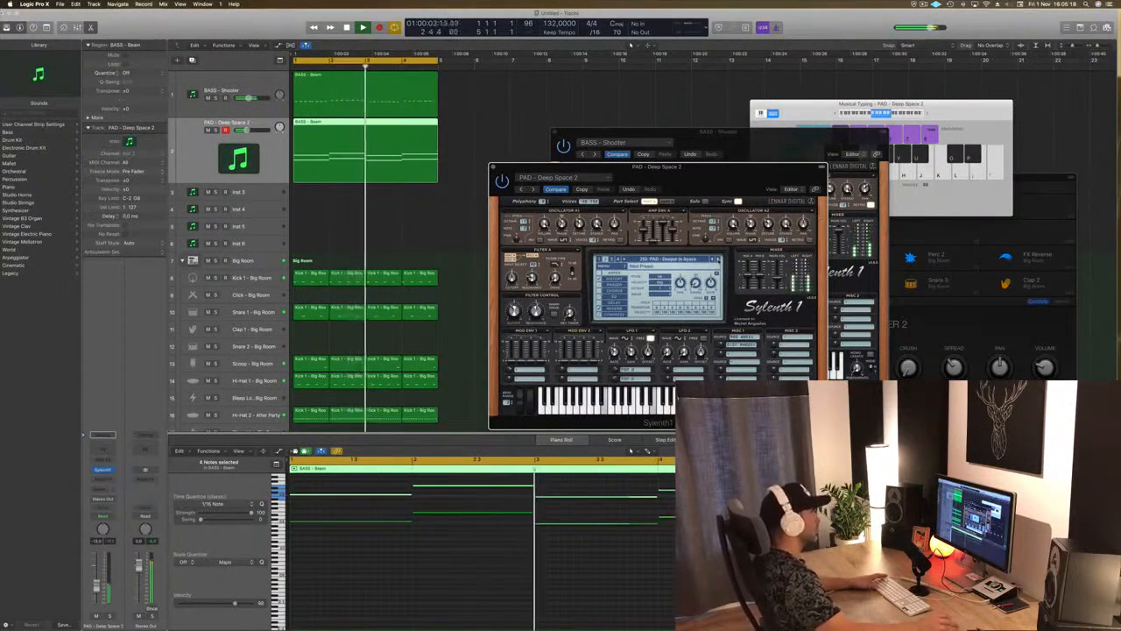
left_click_drag(656, 166, 749, 165)
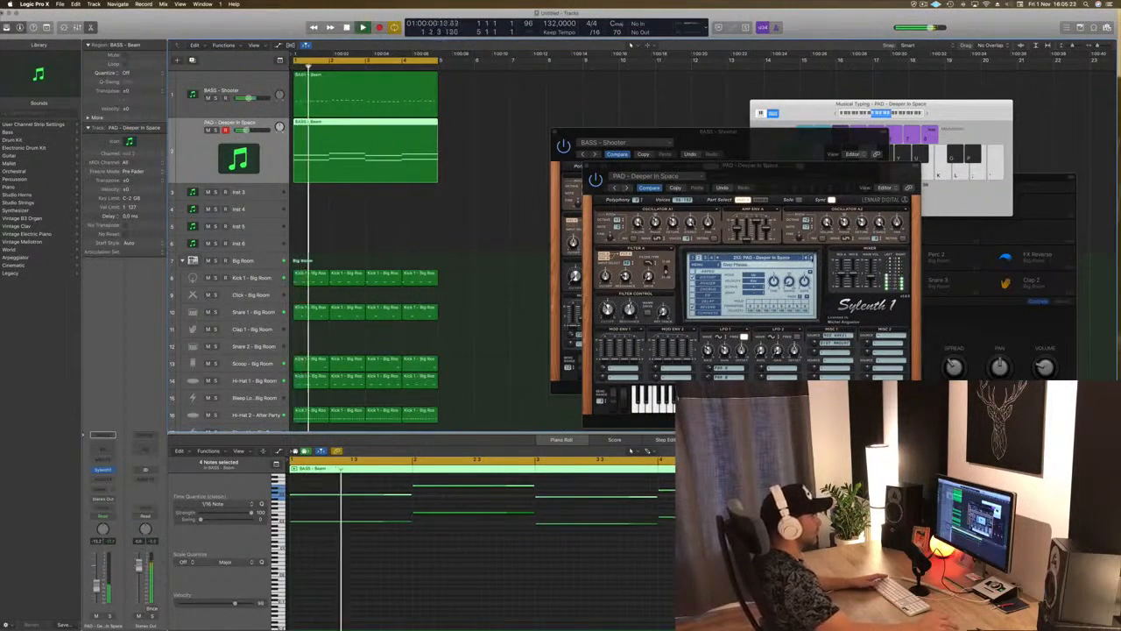
Step through further pads such as Emotional Pad, JP-8000 Pad and Massive Pad 2, and settle on PAD - Moog Pad
key("bracketright")
key("bracketright")
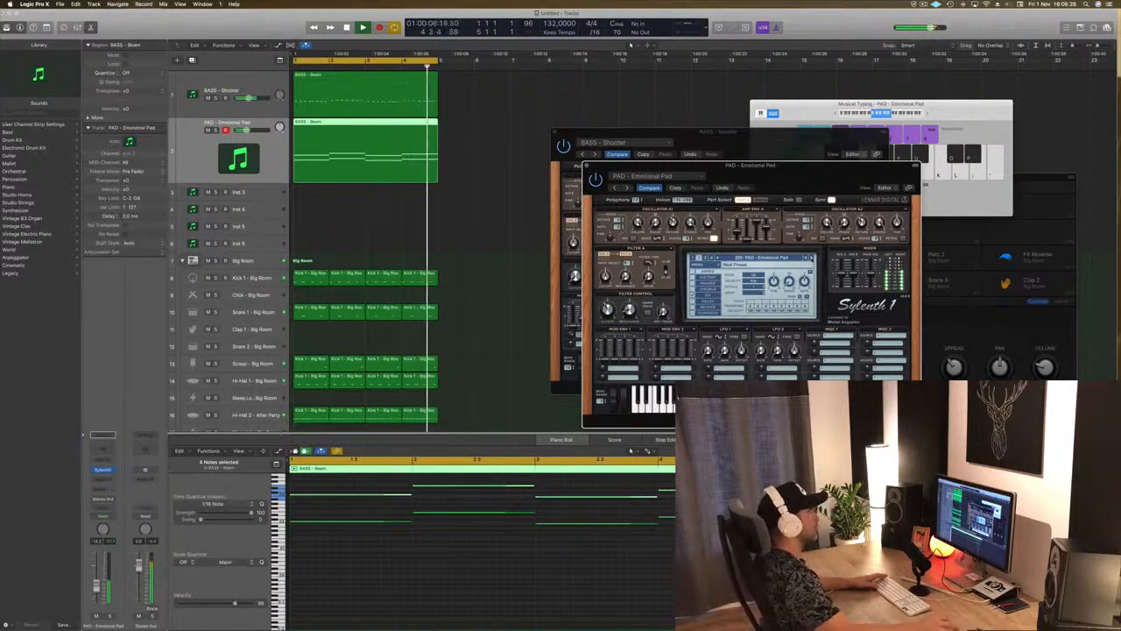
key("bracketright")
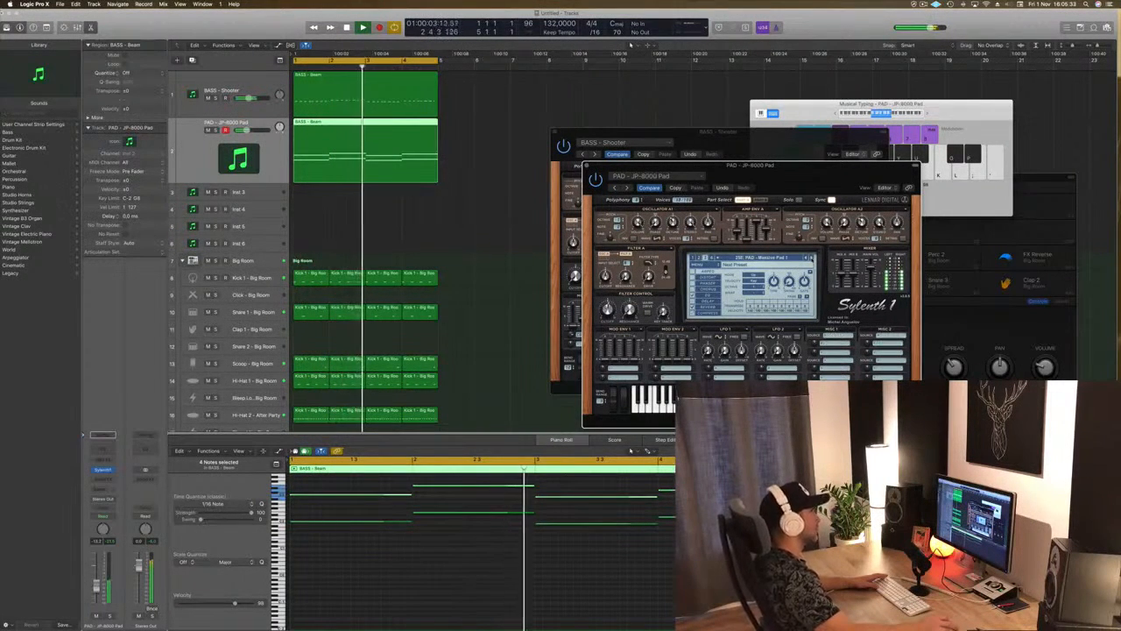
left_click(811, 259)
left_click(811, 258)
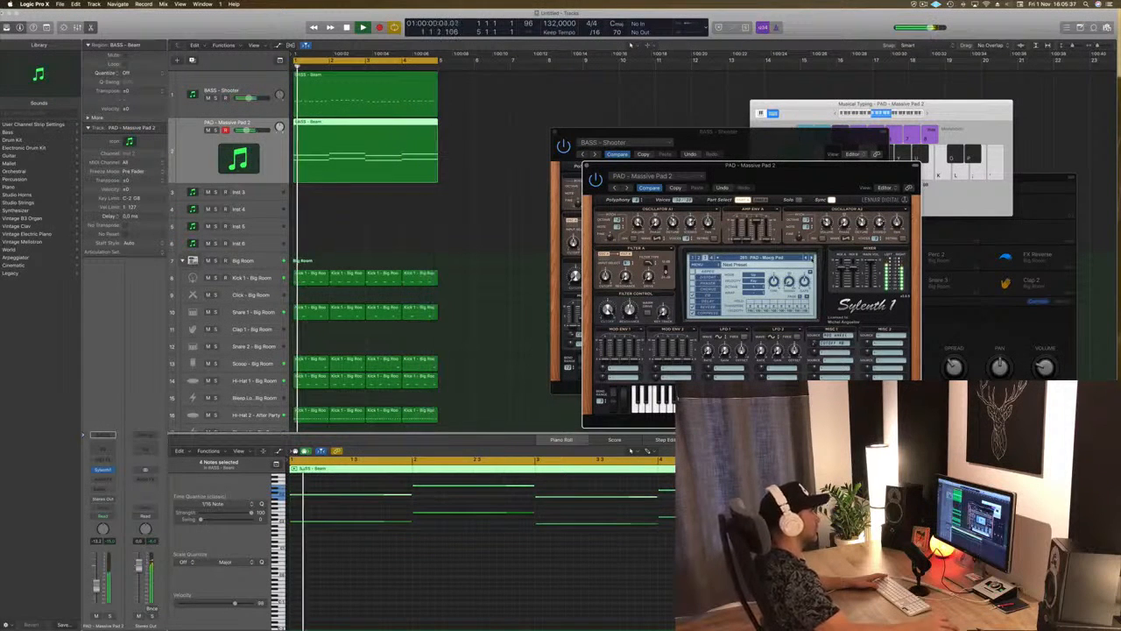
left_click(811, 258)
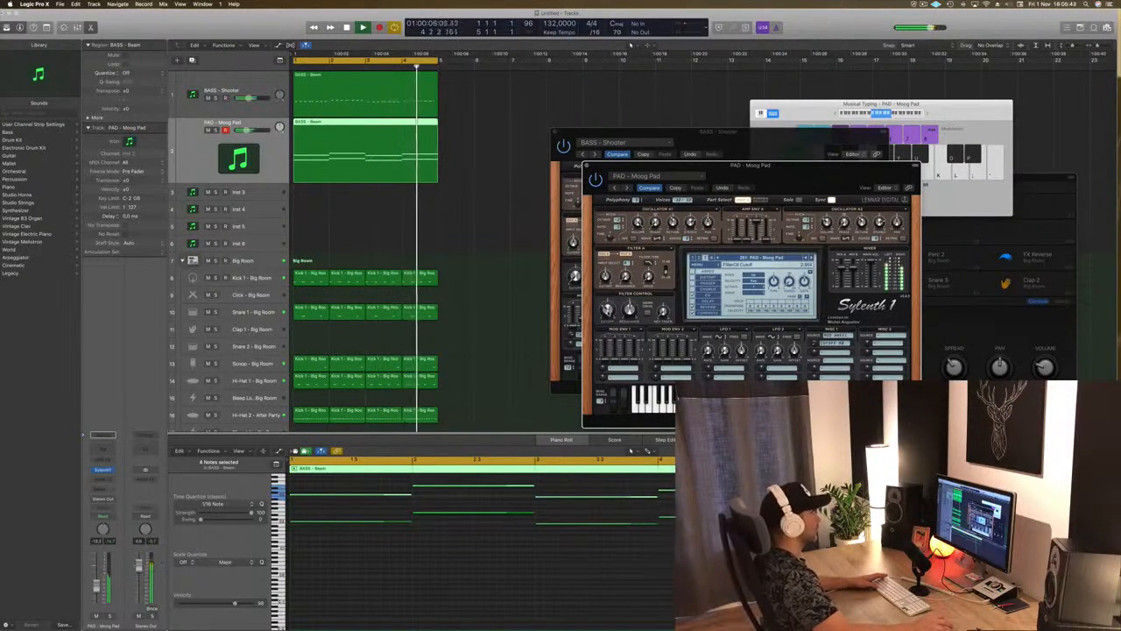
left_click_drag(797, 174, 785, 173)
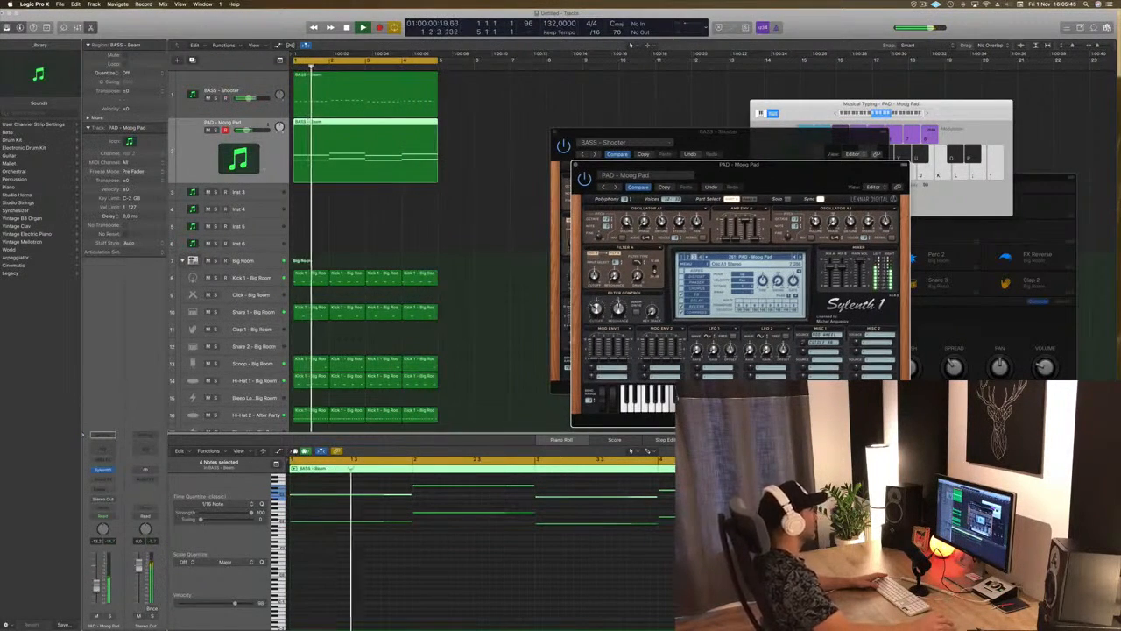
Duplicate the PAD - Moog Pad track with its instrument and copy the pad region onto the new track
key("super+d")
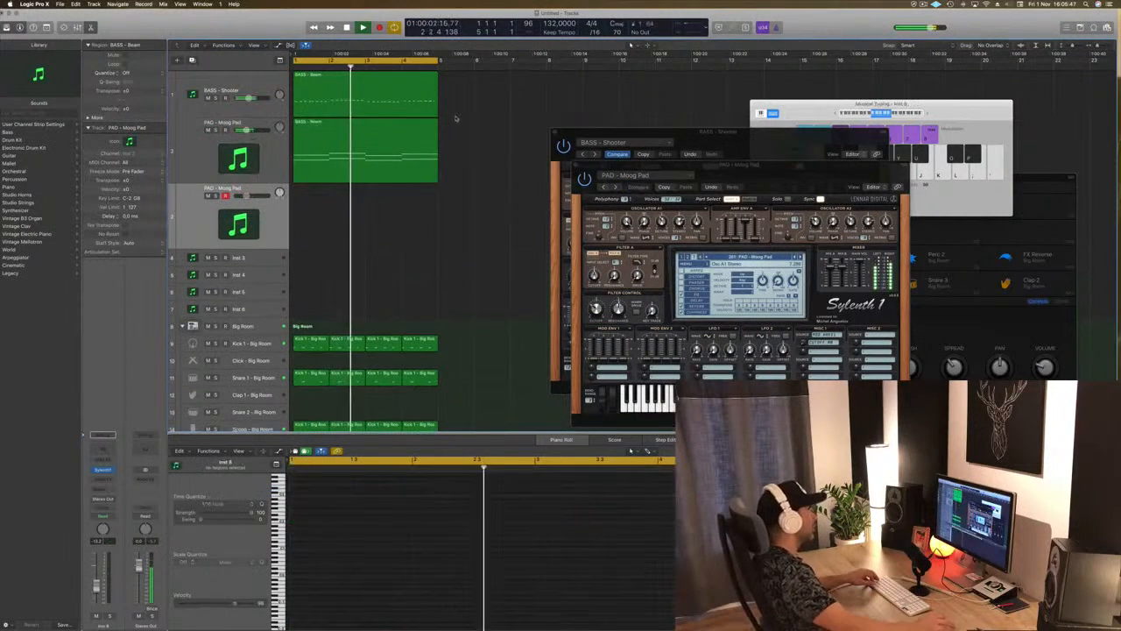
left_click_drag(348, 136, 349, 201)
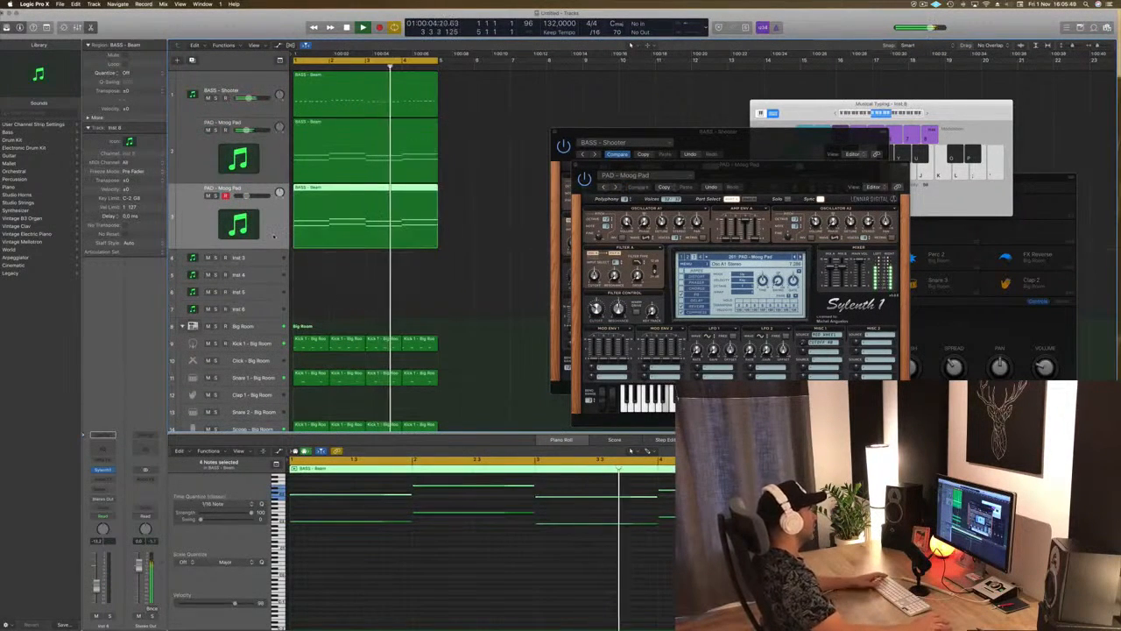
Open the duplicated pad track's Sylenth1 and change its preset to PAD - Rain
left_click(103, 470)
left_click_drag(213, 25, 716, 179)
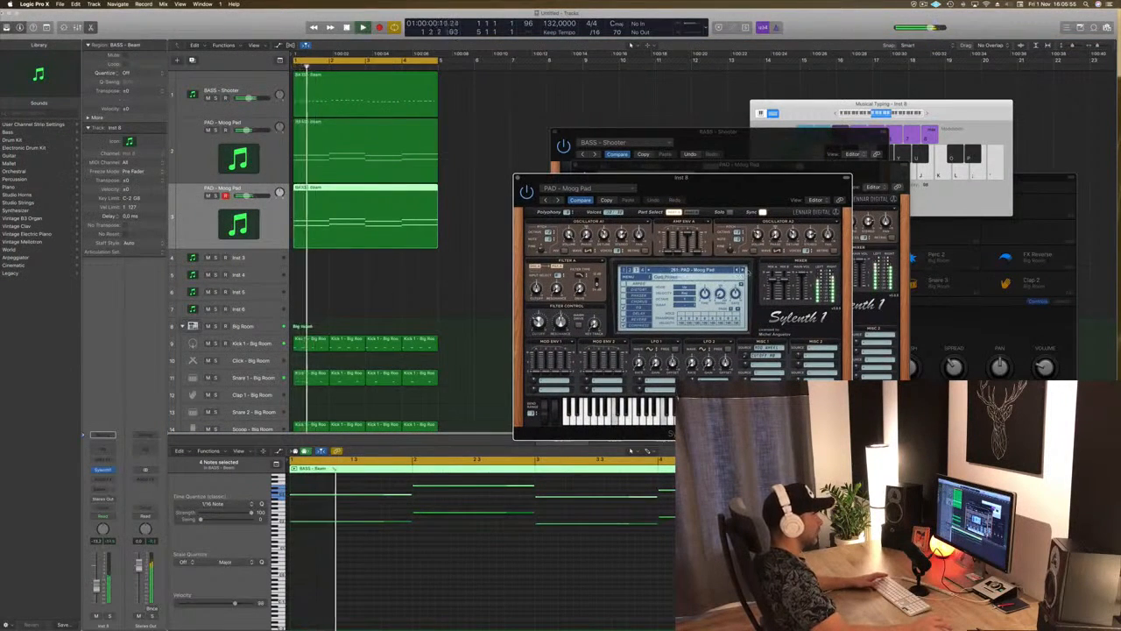
left_click(740, 270)
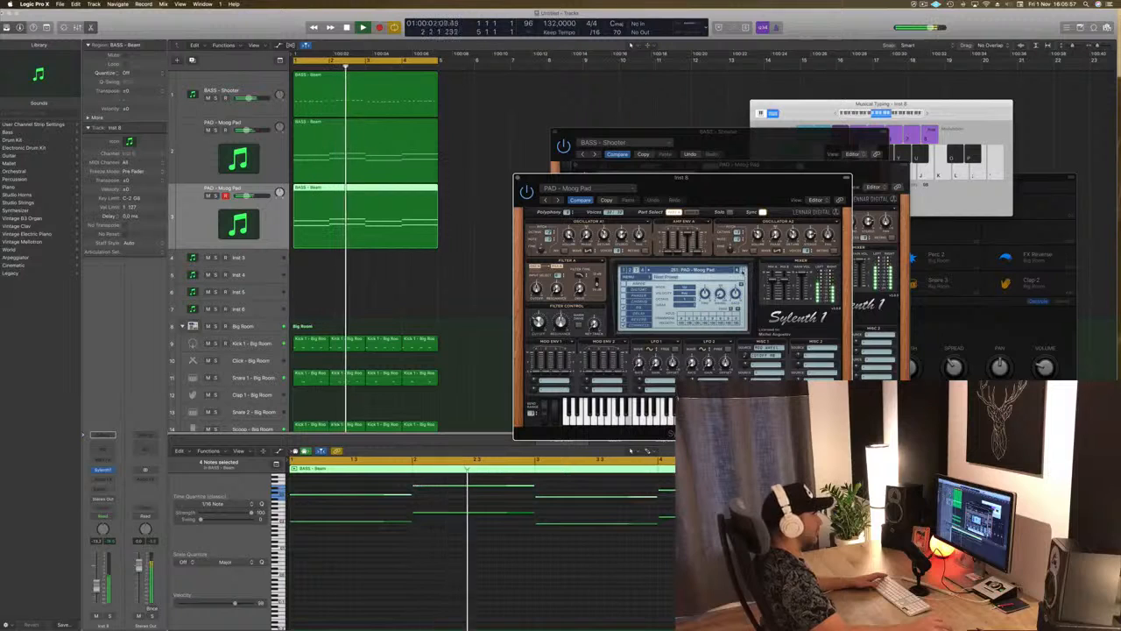
left_click(740, 270)
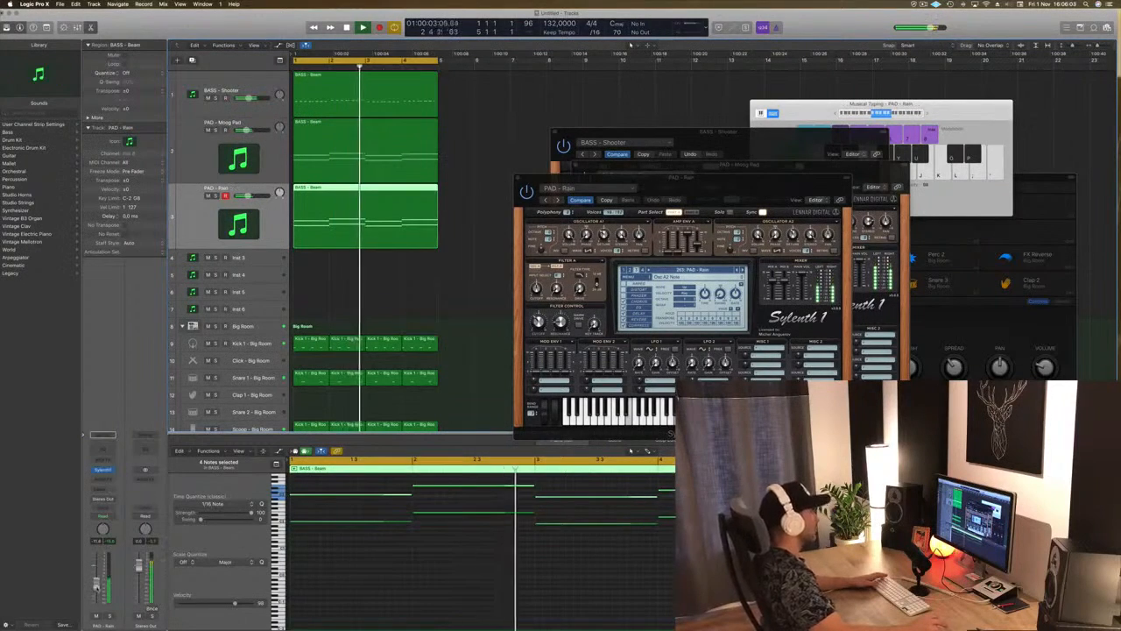
left_click_drag(683, 177, 589, 177)
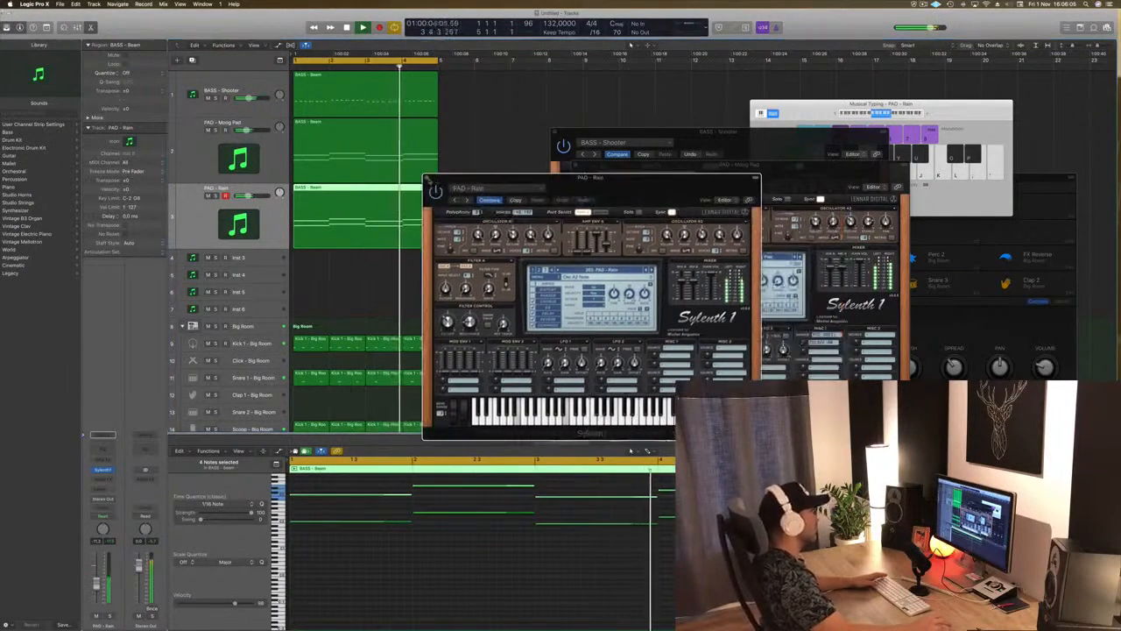
Close the three open Sylenth1 windows for PAD - Rain, PAD - Moog Pad and BASS - Shooter
key("super+w")
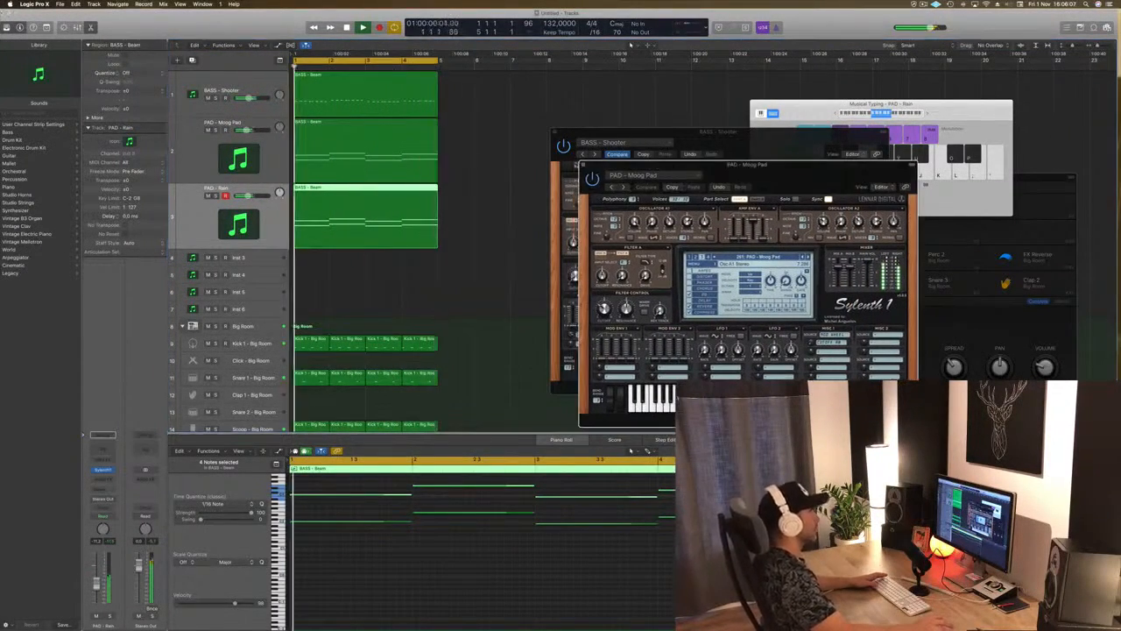
key("super+w")
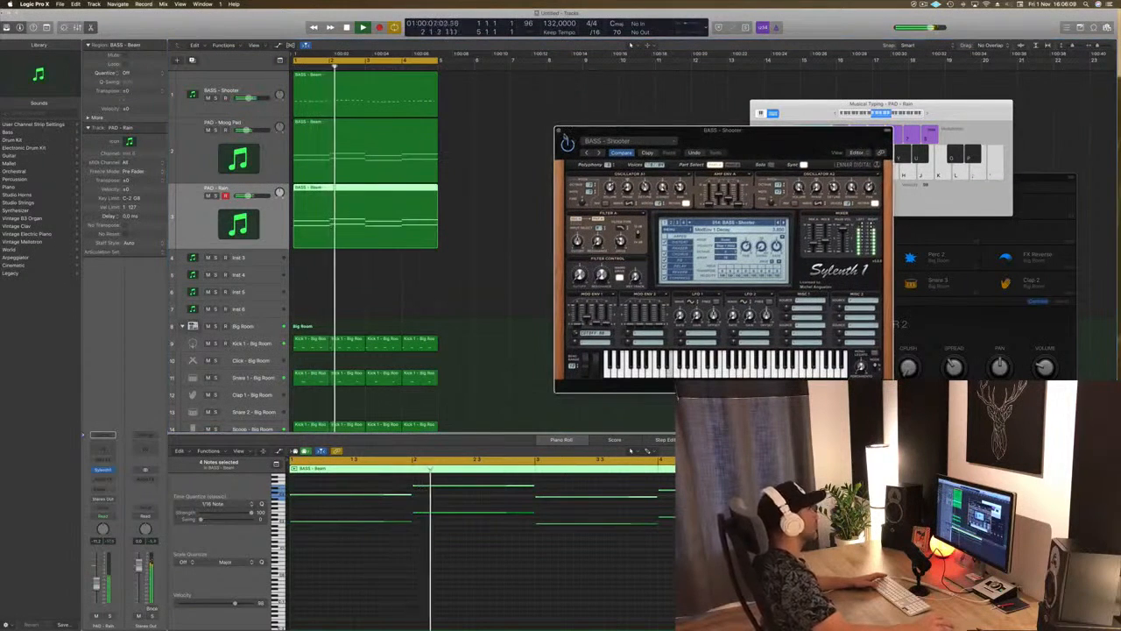
key("super+w")
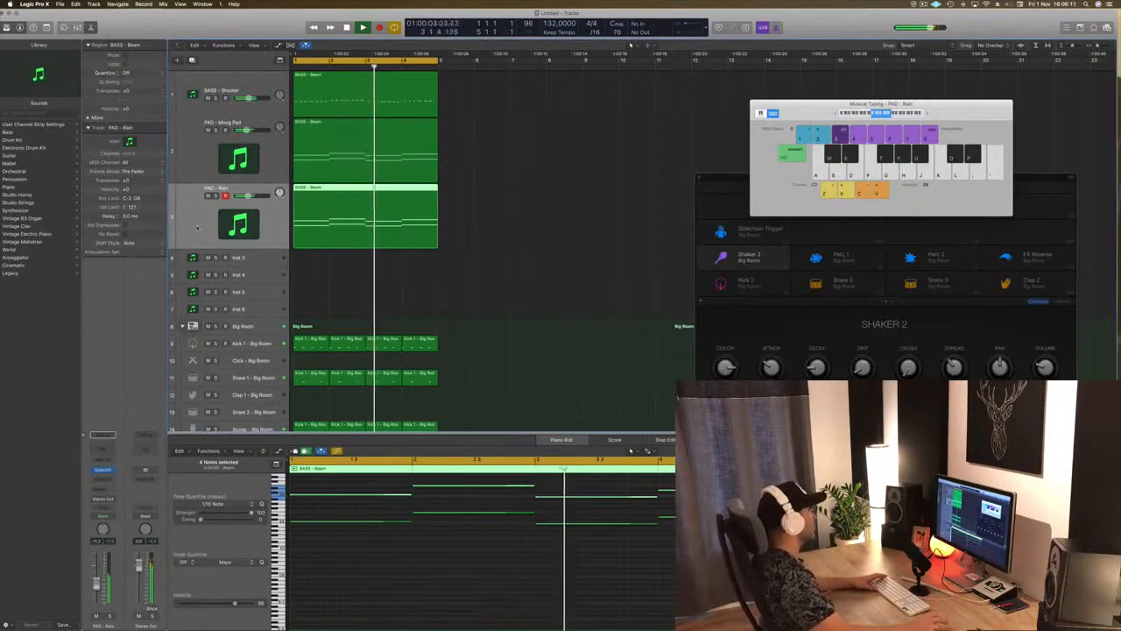
Copy the PAD - Rain region to the Inst 3 track and rework its held notes into short stabs with a second copy in each bar
left_click_drag(361, 189, 350, 256)
key("space")
left_click(394, 570)
key("super+a")
key("z")
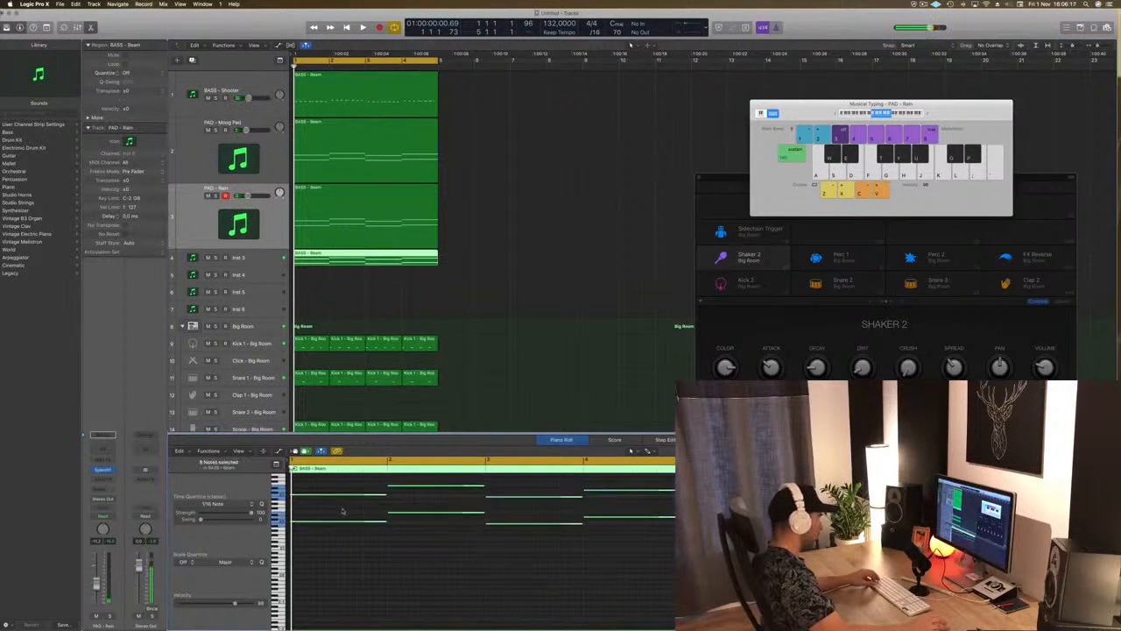
left_click_drag(368, 524, 358, 500)
left_click(313, 526, "ctrl+alt")
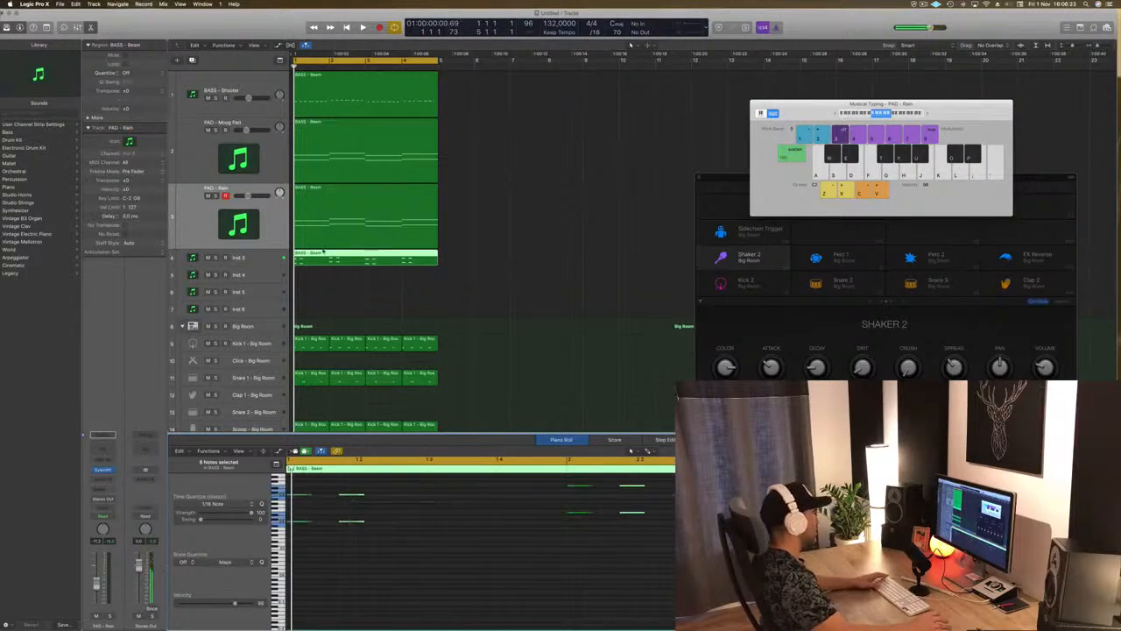
Open the Inst 3 track's Sylenth1 and load the factory bank CH G.2
left_click(257, 258)
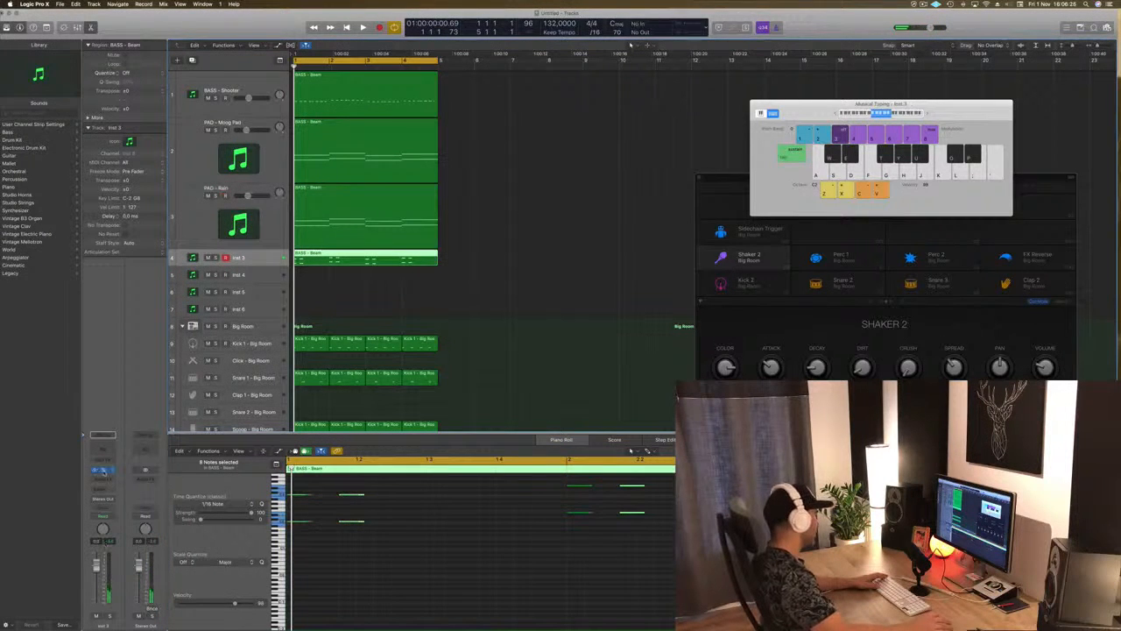
left_click(101, 471)
left_click_drag(257, 35, 683, 124)
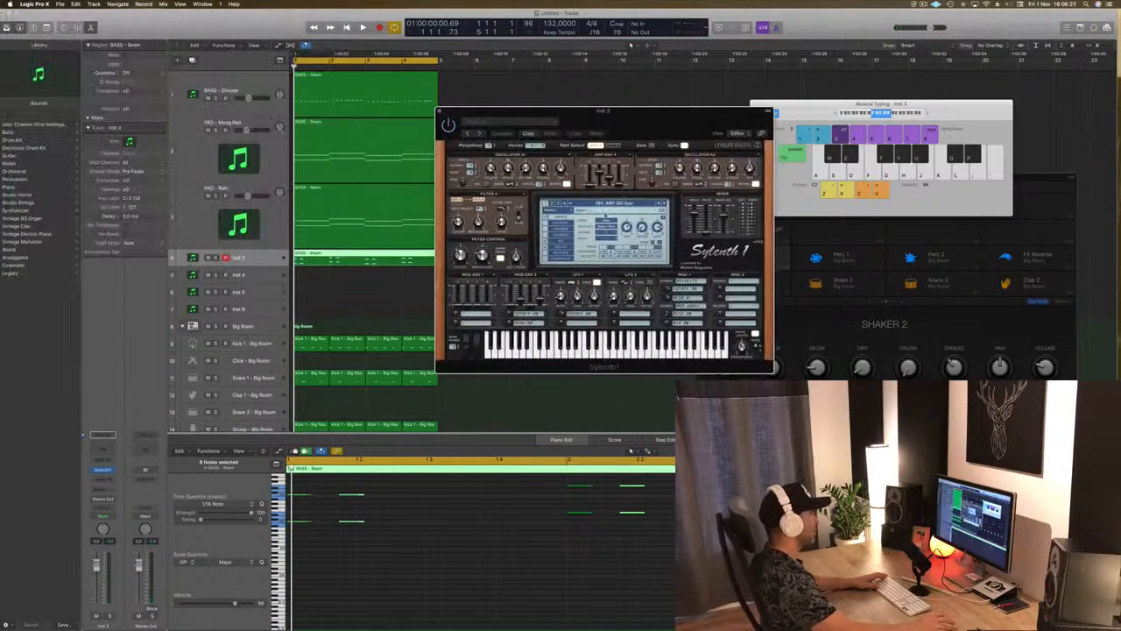
left_click(550, 210)
mouse_move(564, 219)
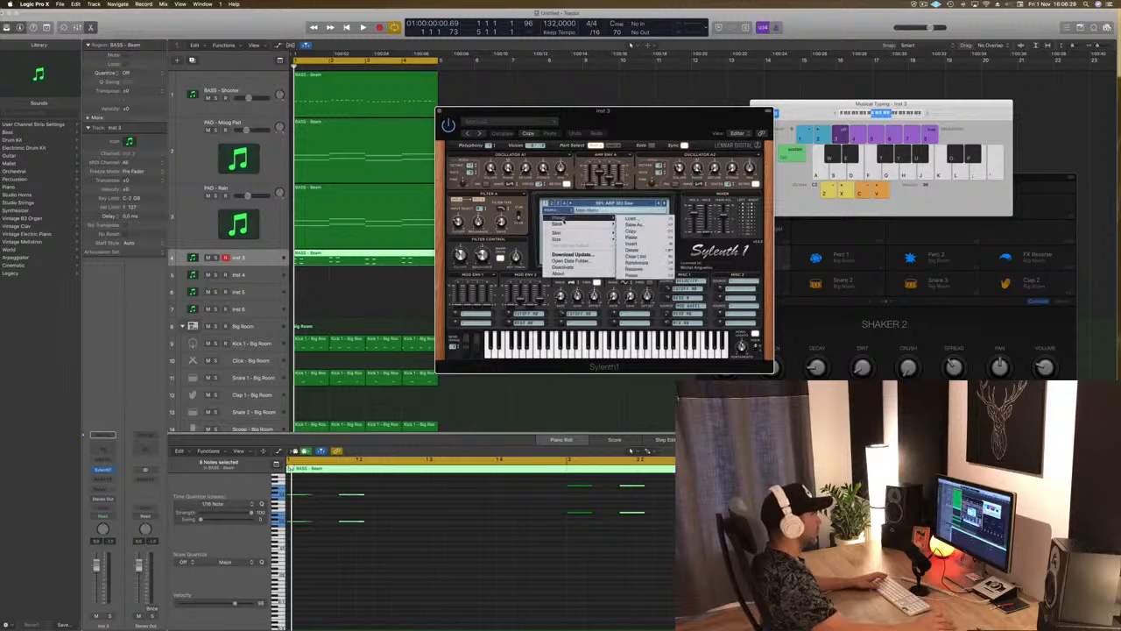
mouse_move(632, 225)
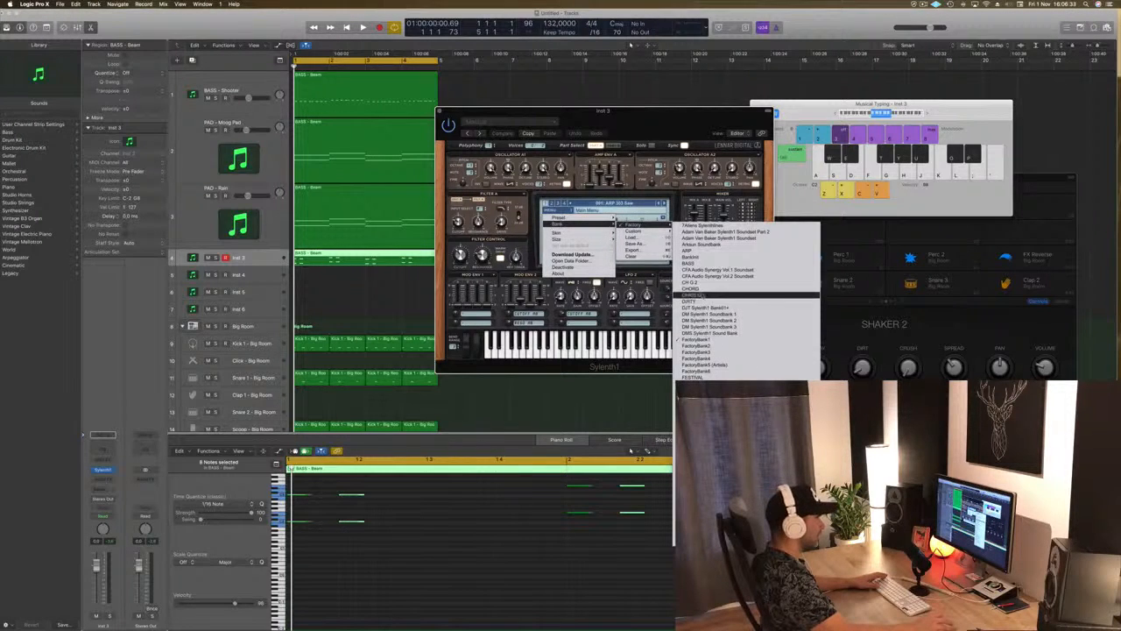
left_click(690, 282)
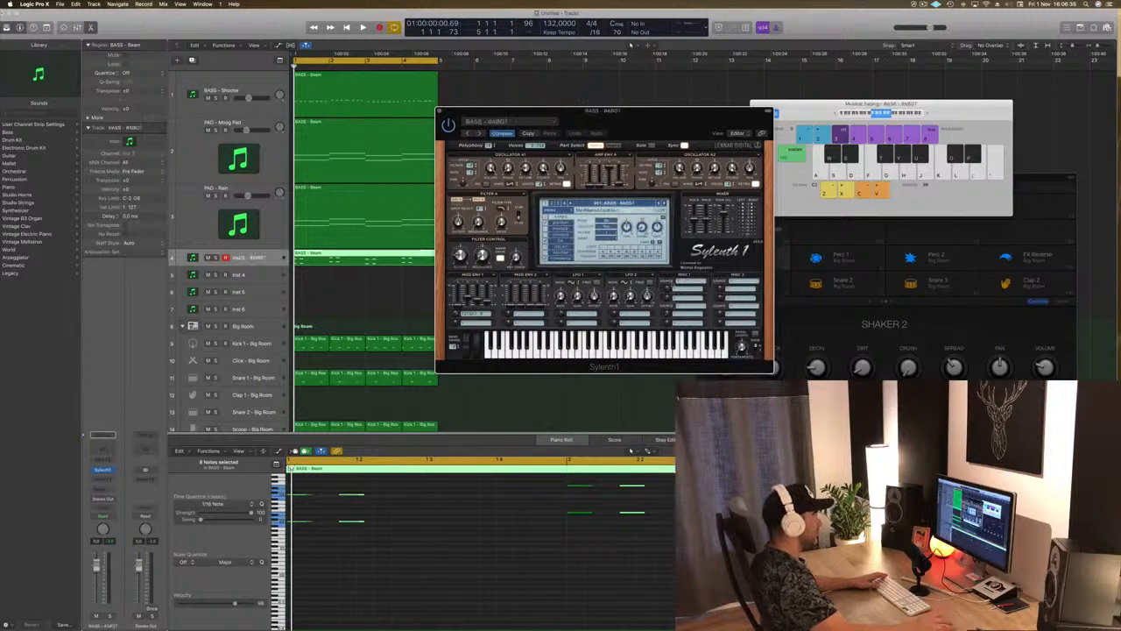
Choose the preset PLUCK - Azul, play the loop and lower the pluck track's volume
left_click(632, 203)
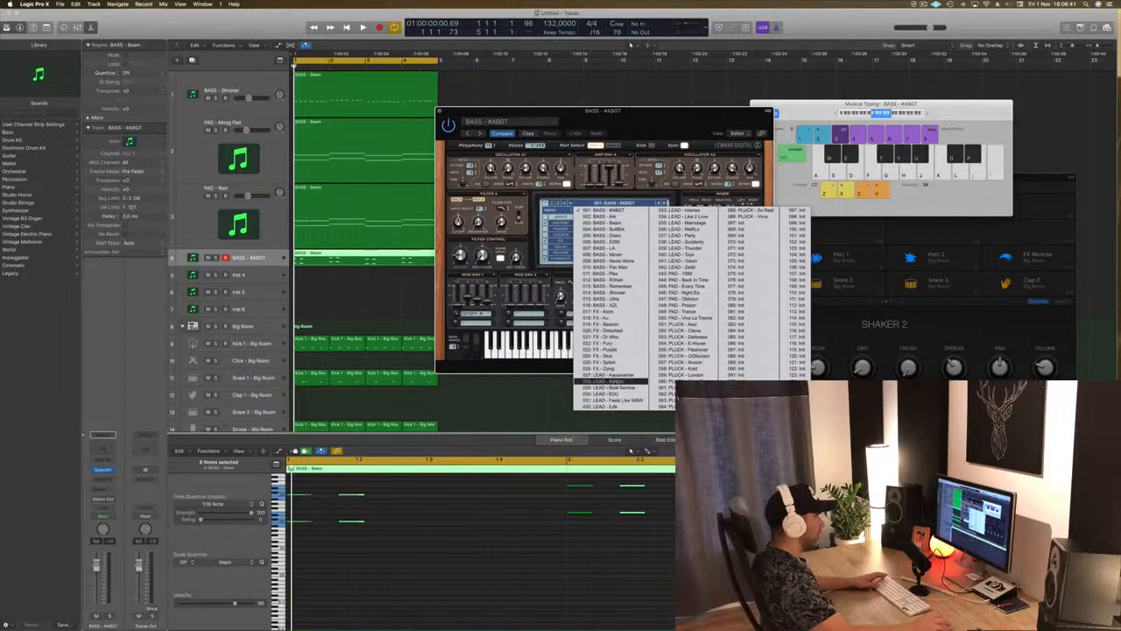
left_click(684, 324)
left_click_drag(604, 111, 709, 119)
key("space")
left_click(252, 274)
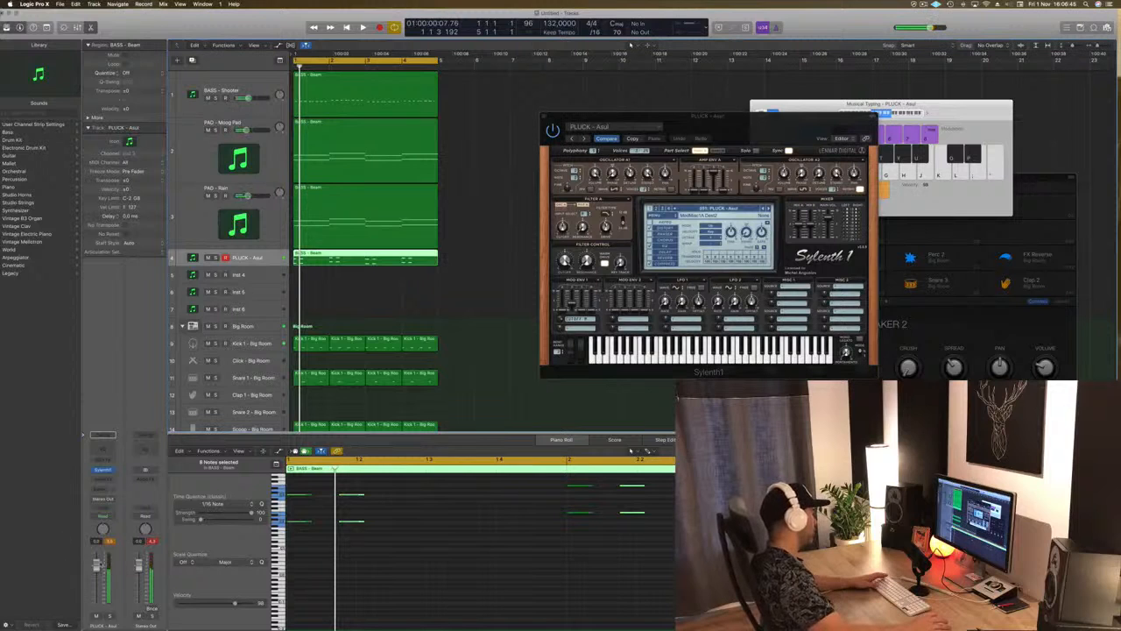
key("space")
key("space")
left_click(466, 569)
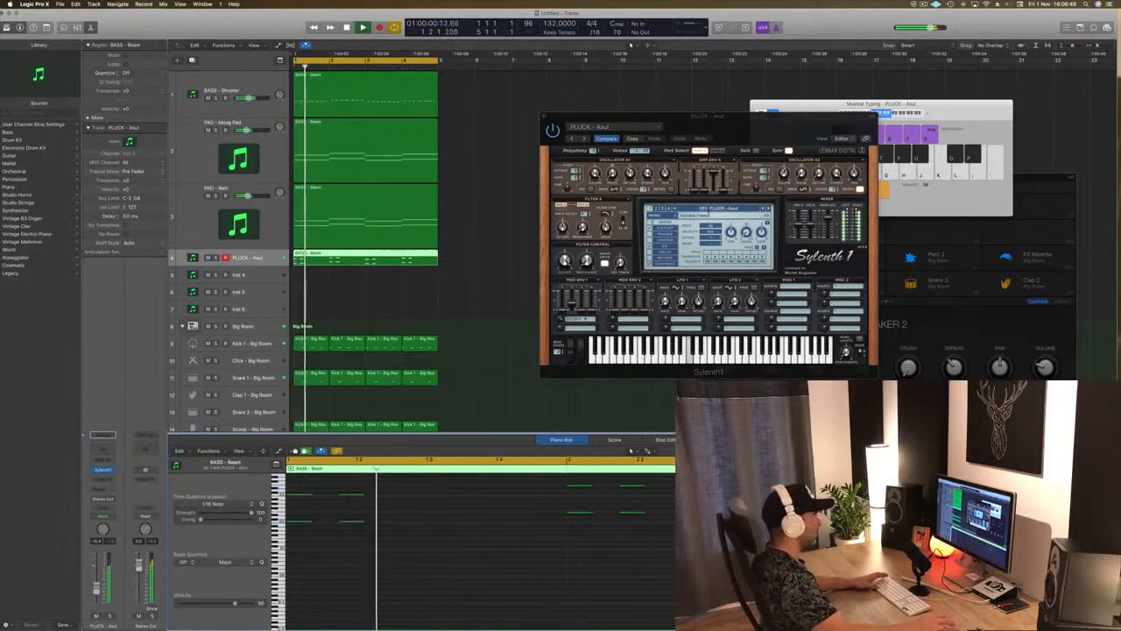
Audition the pluck presets following PLUCK - Azul one by one up to PLUCK - Shade while the loop plays
key("]")
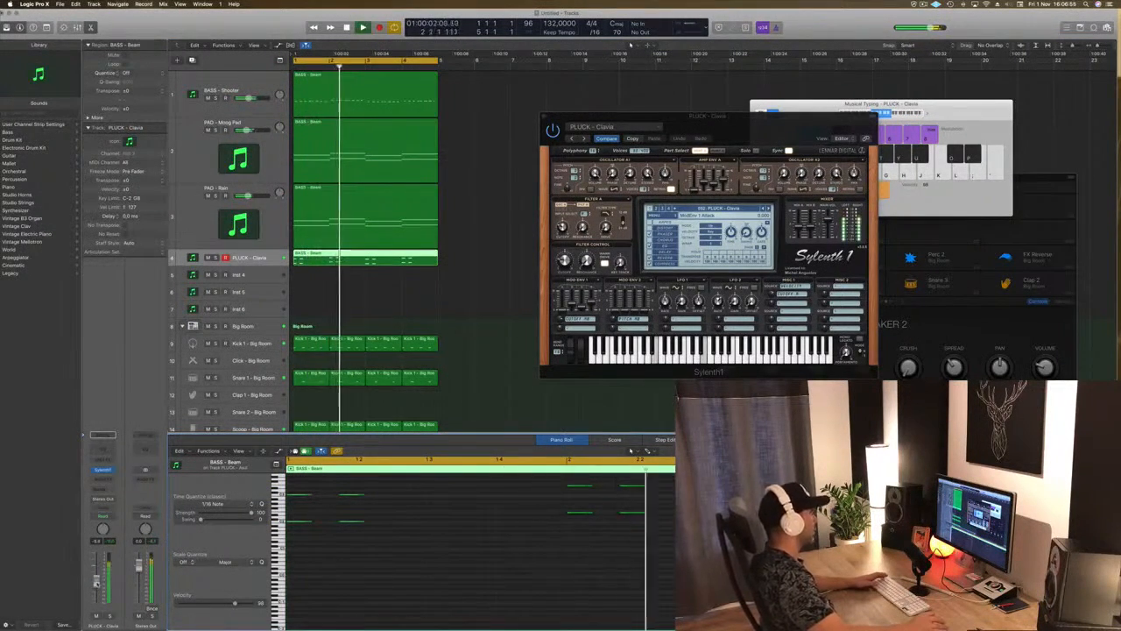
left_click_drag(751, 136, 682, 135)
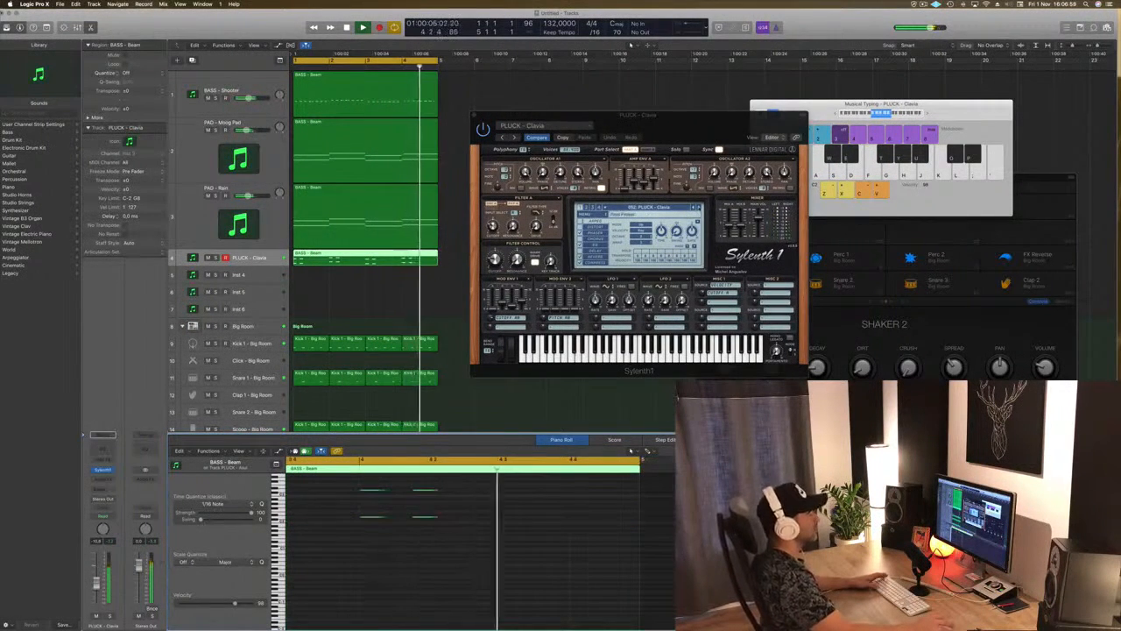
key("]")
key("]")
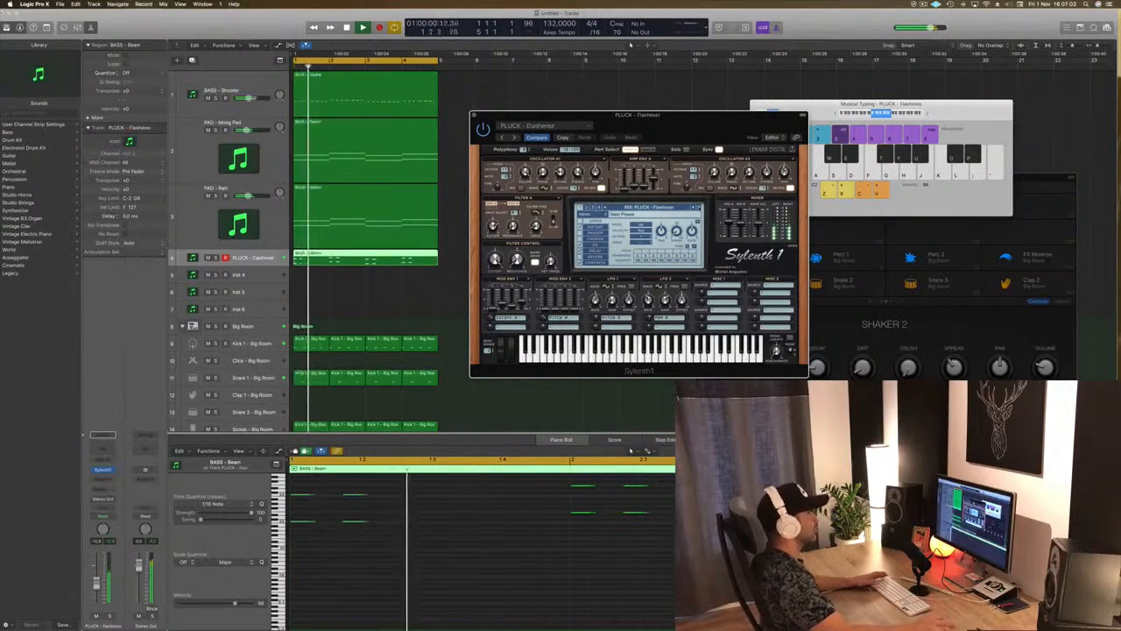
key("]")
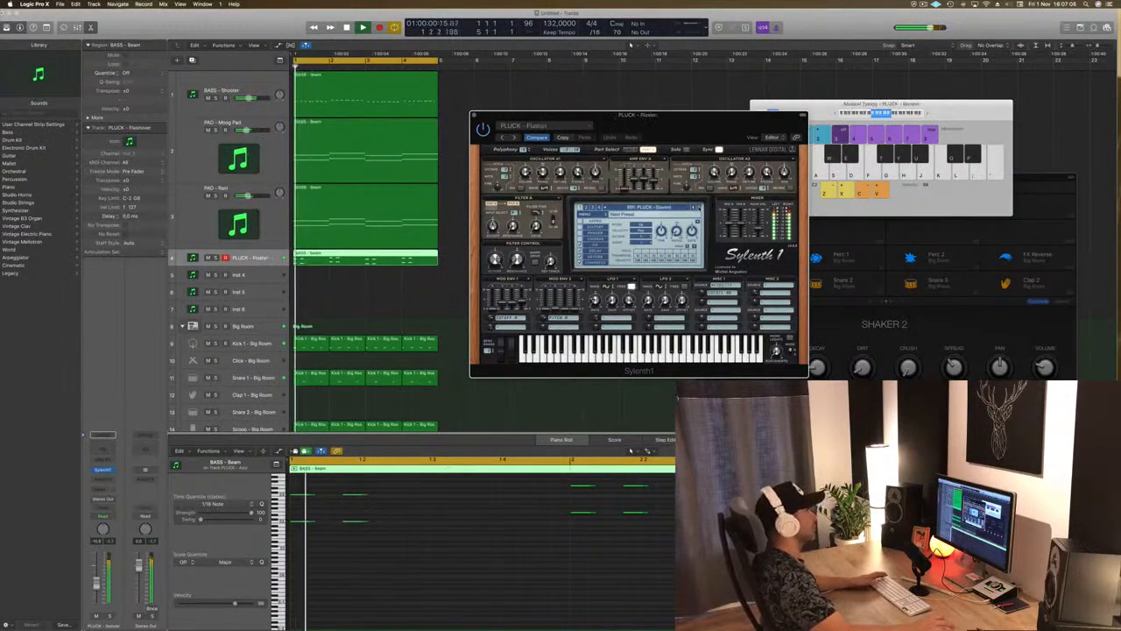
key("]")
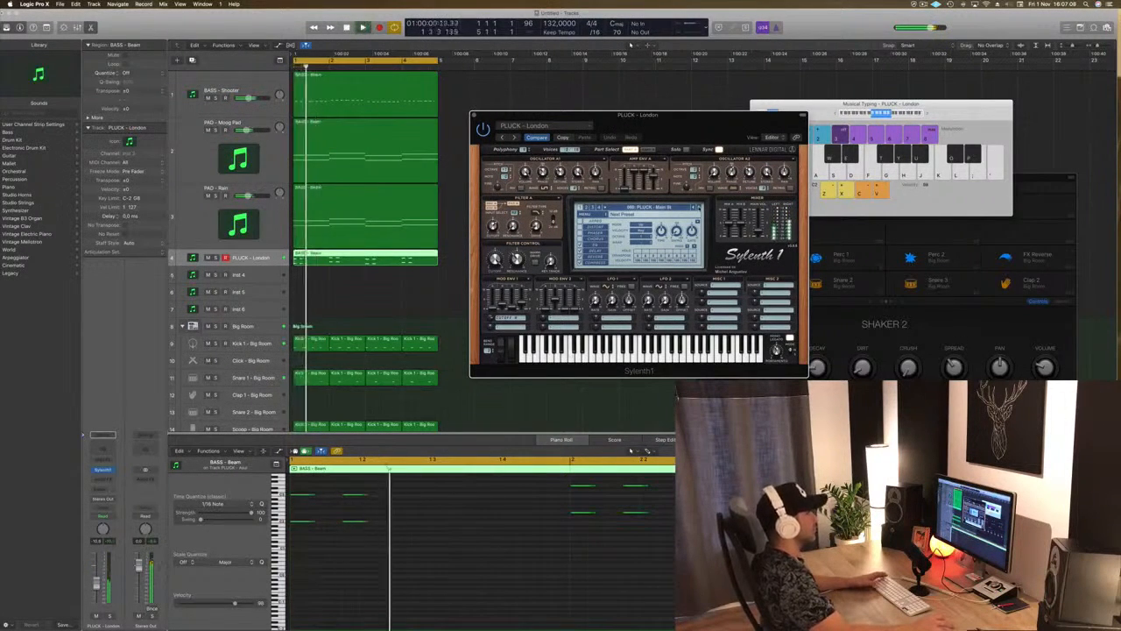
key("]")
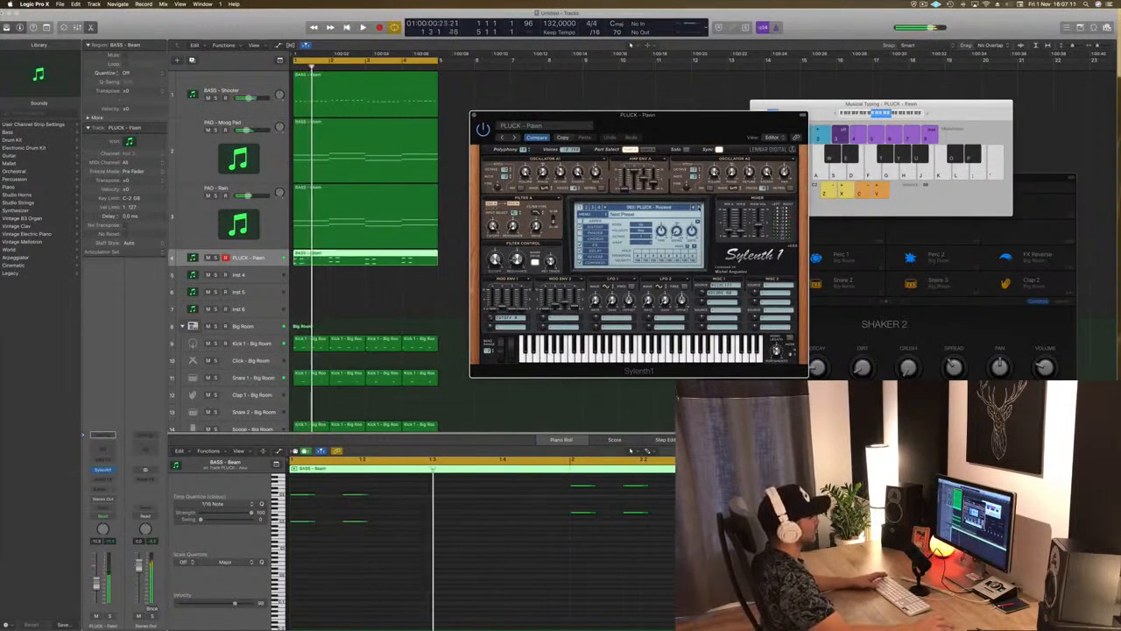
key("]")
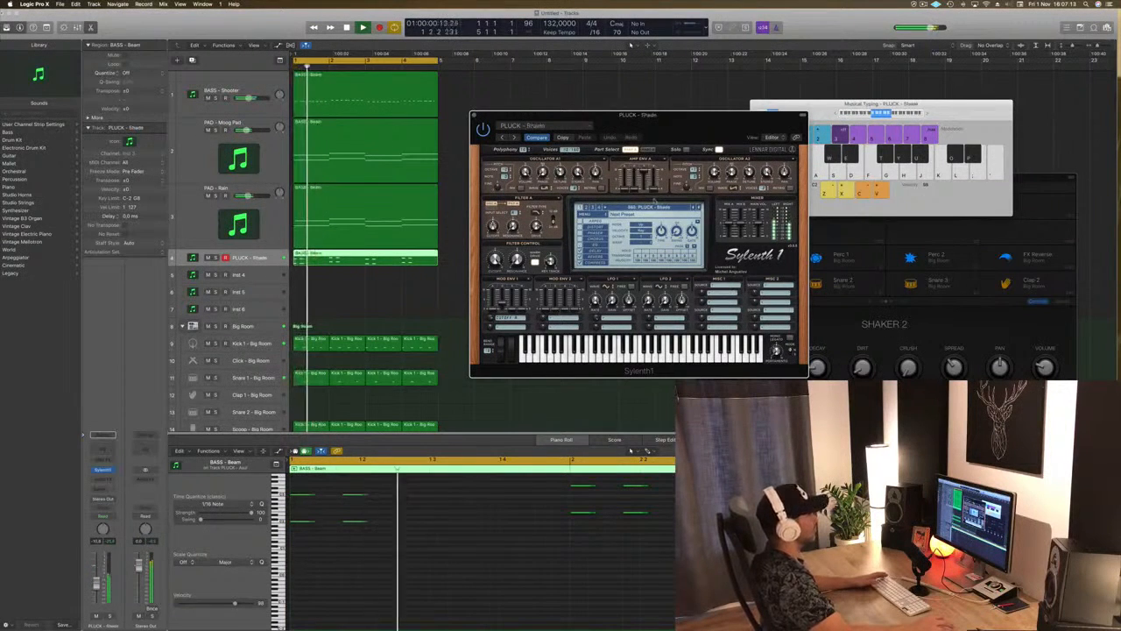
Replace the CH G.2 bank in the pluck track's Sylenth1 with a different factory bank
left_click(590, 215)
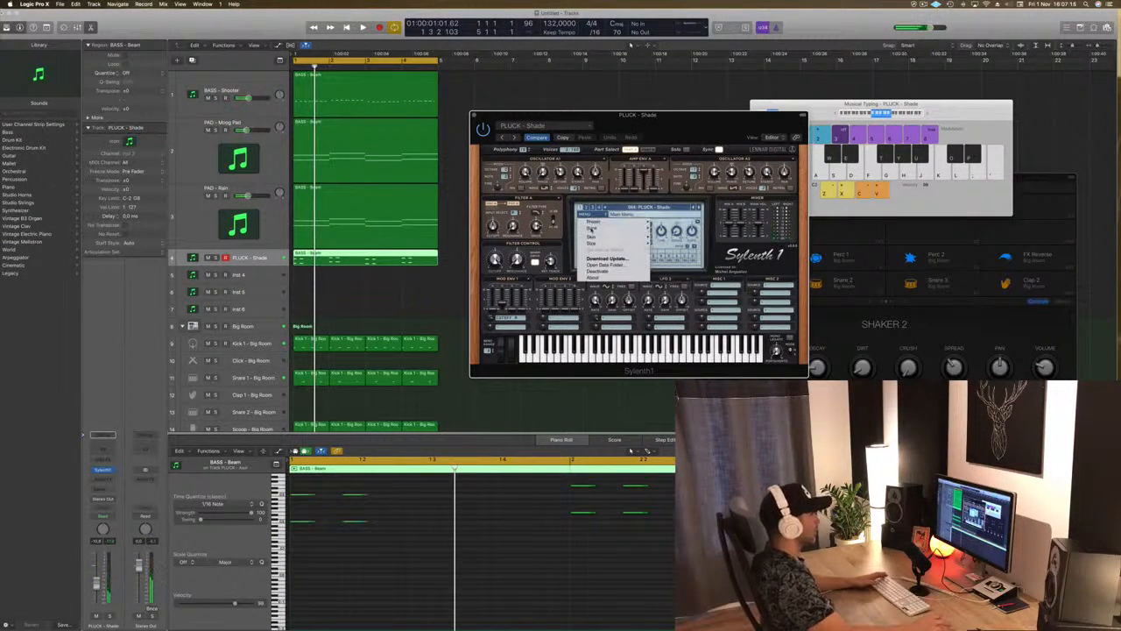
mouse_move(616, 227)
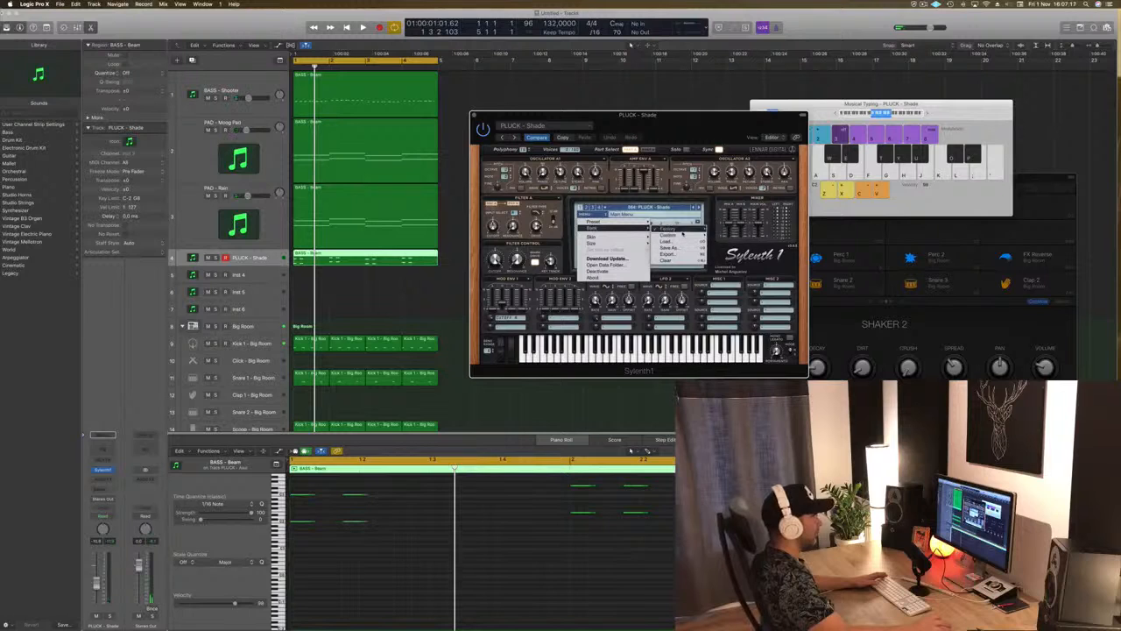
mouse_move(690, 234)
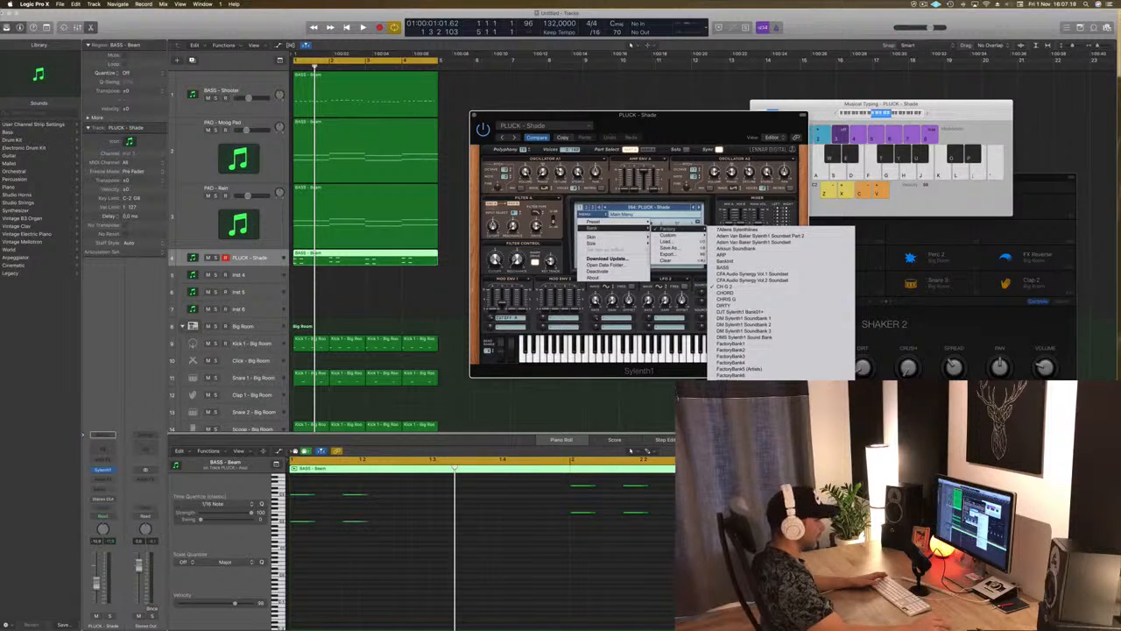
left_click(722, 267)
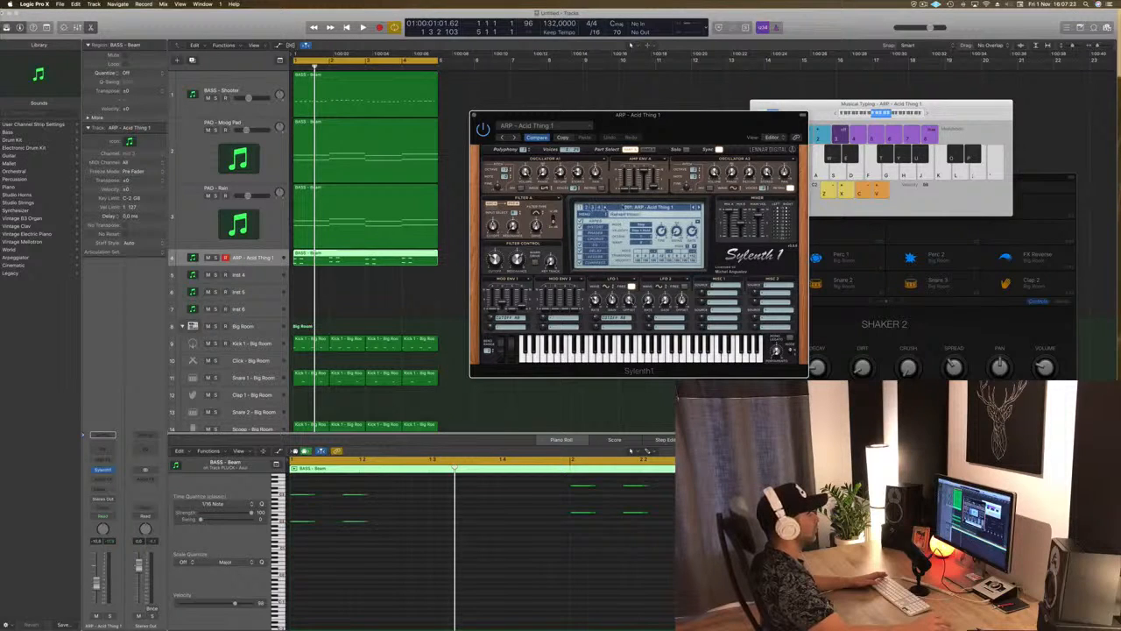
Browse the new bank past LEAD - Basic Super Saw, choose PLUCK - 4AM and play the loop with it
left_click(624, 207)
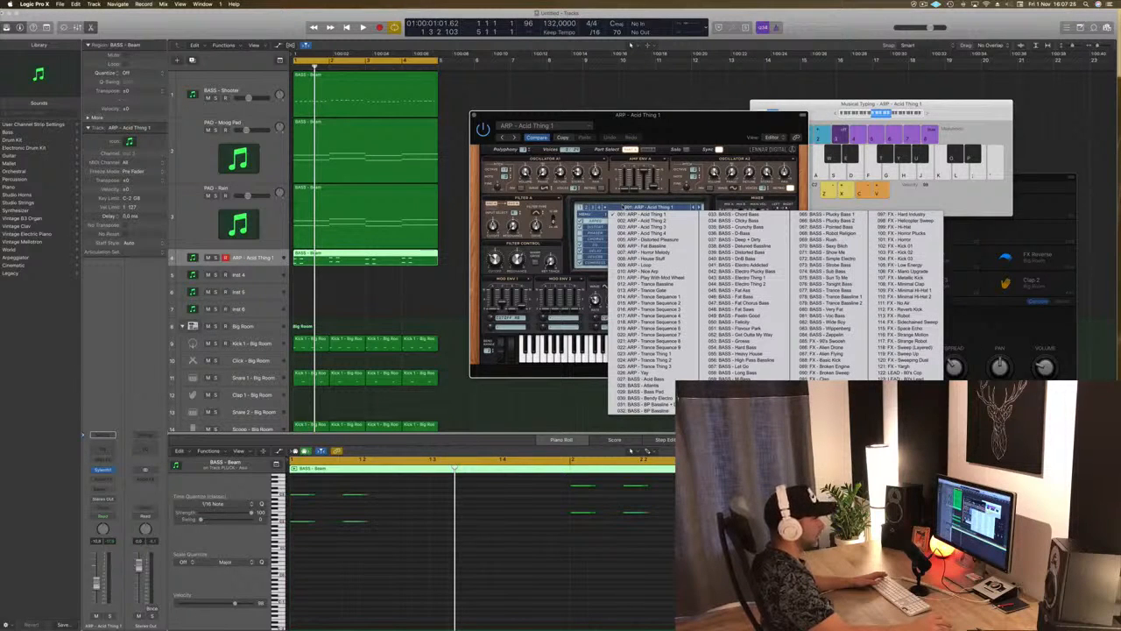
left_click(902, 412)
left_click(624, 207)
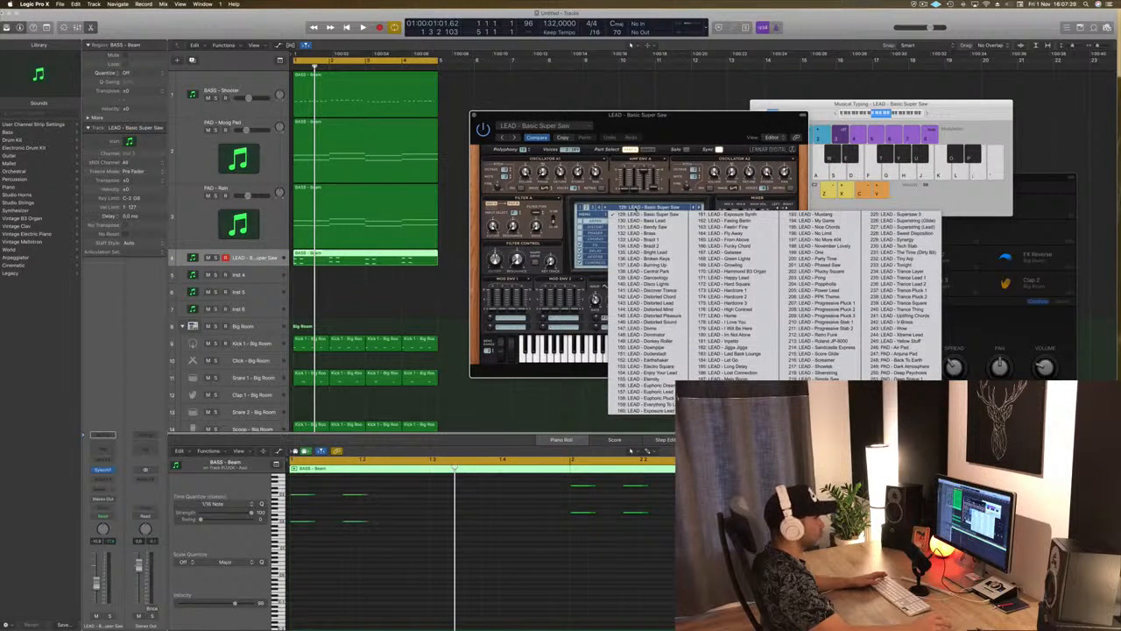
left_click(698, 207)
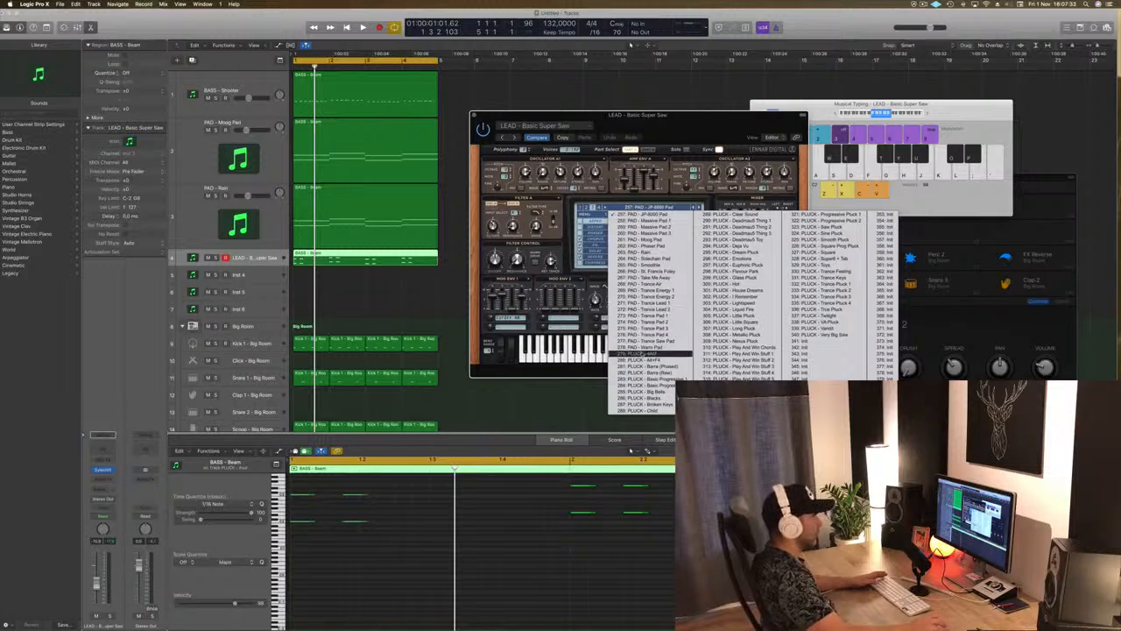
left_click(642, 353)
key("space")
left_click_drag(670, 115, 793, 60)
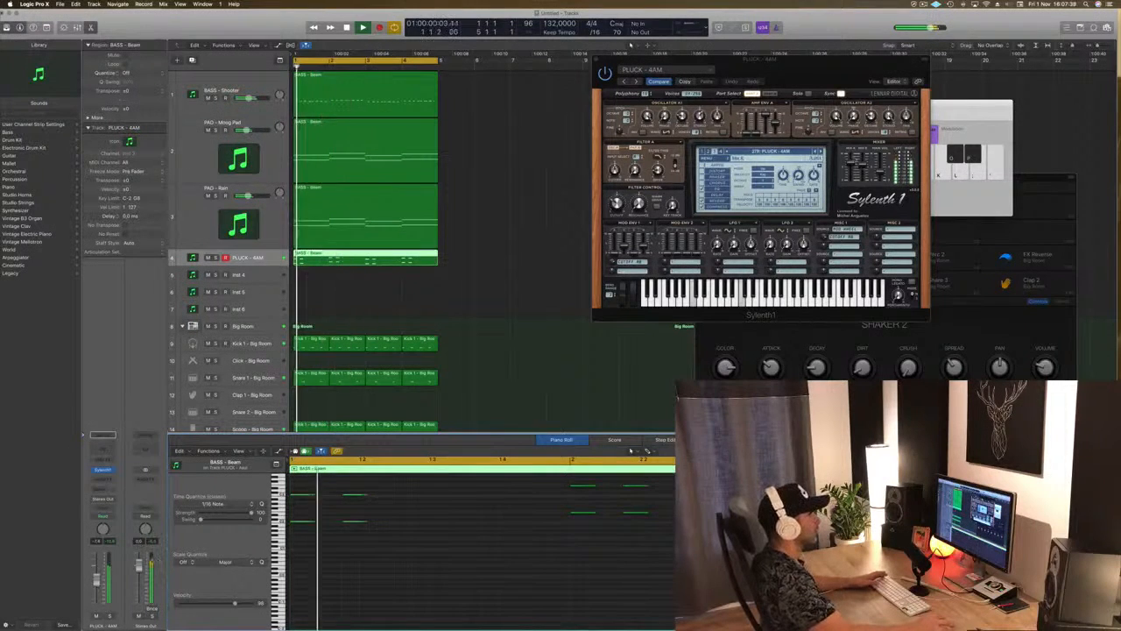
Audition the pluck presets one after another from PLUCK - 4AM up to PLUCK - Emotions against the playing loop
key("Return")
left_click(821, 152)
key("Return")
left_click(822, 152)
key("Return")
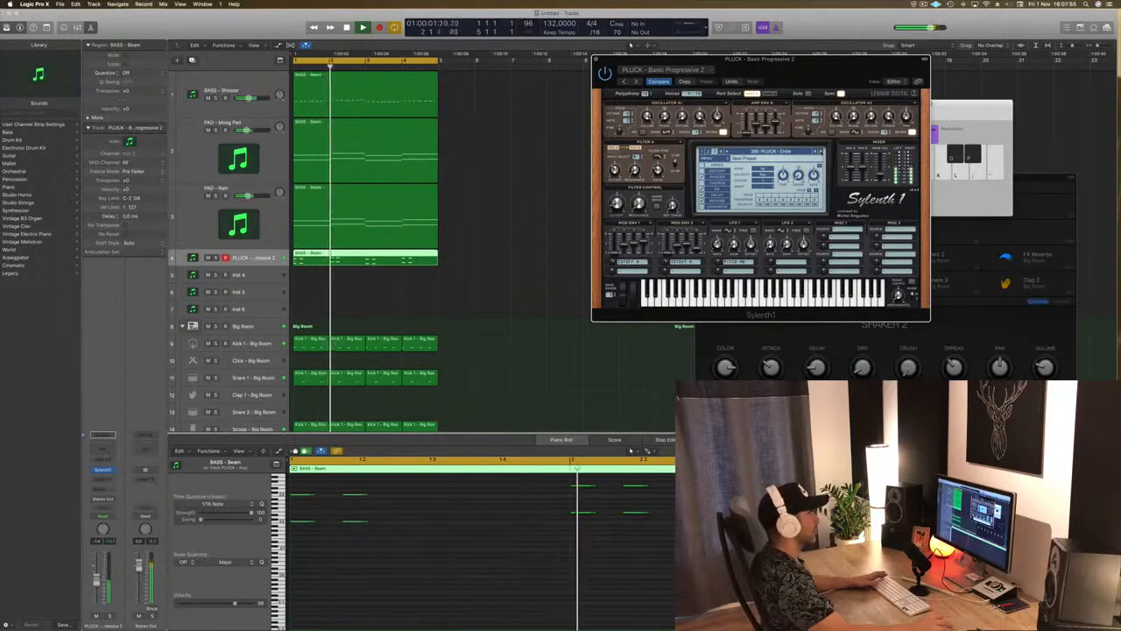
key("Return")
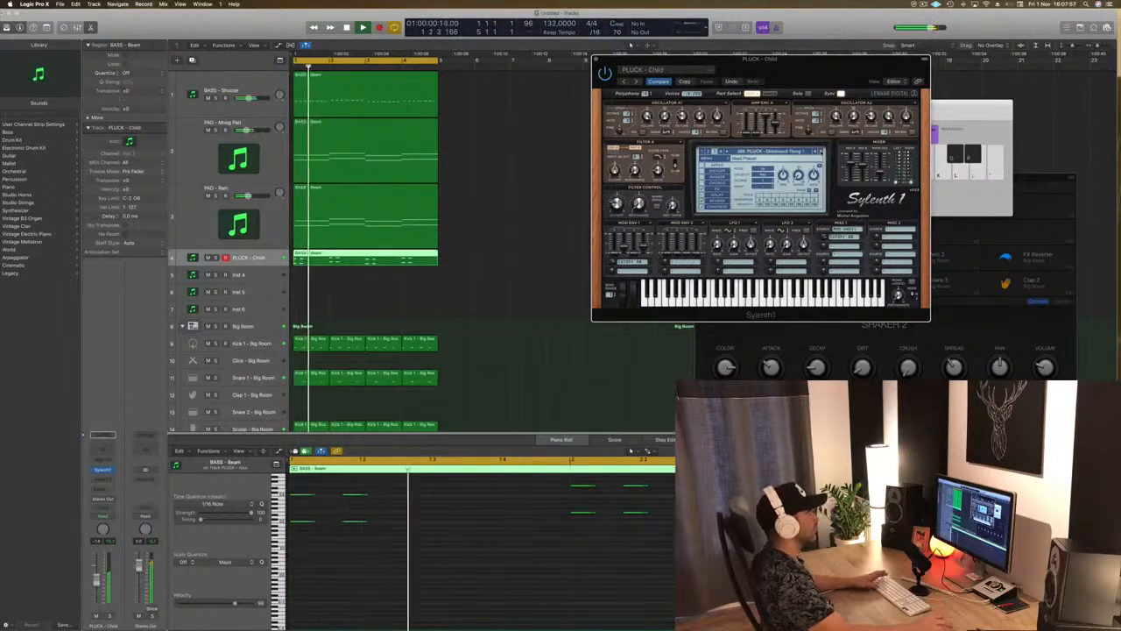
key("Return")
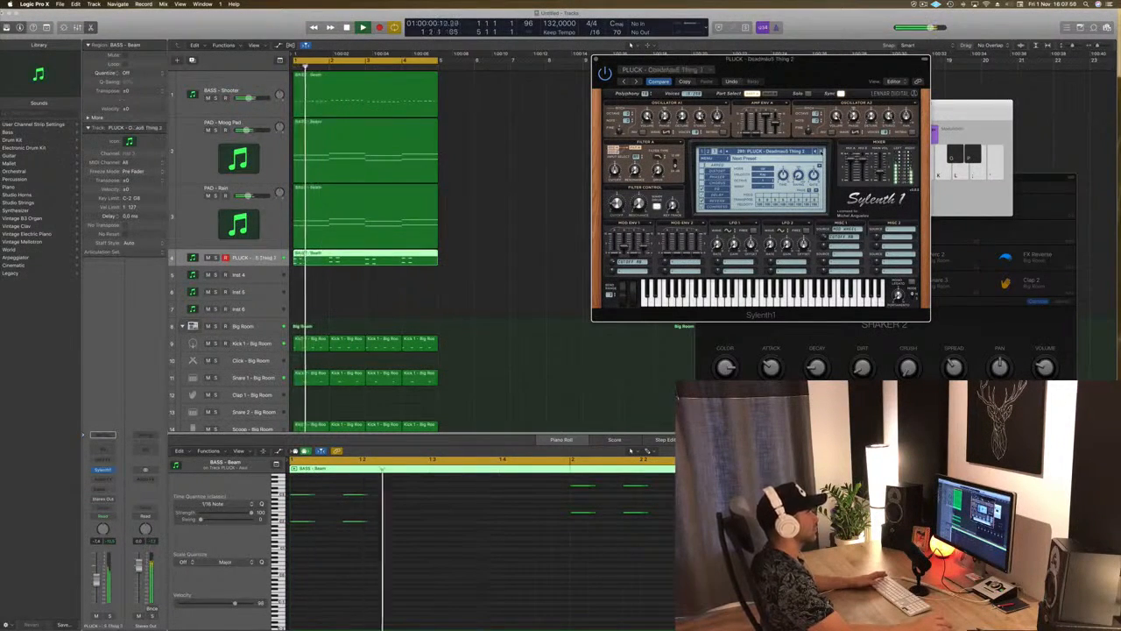
key("Return")
key("Return")
key("Return")
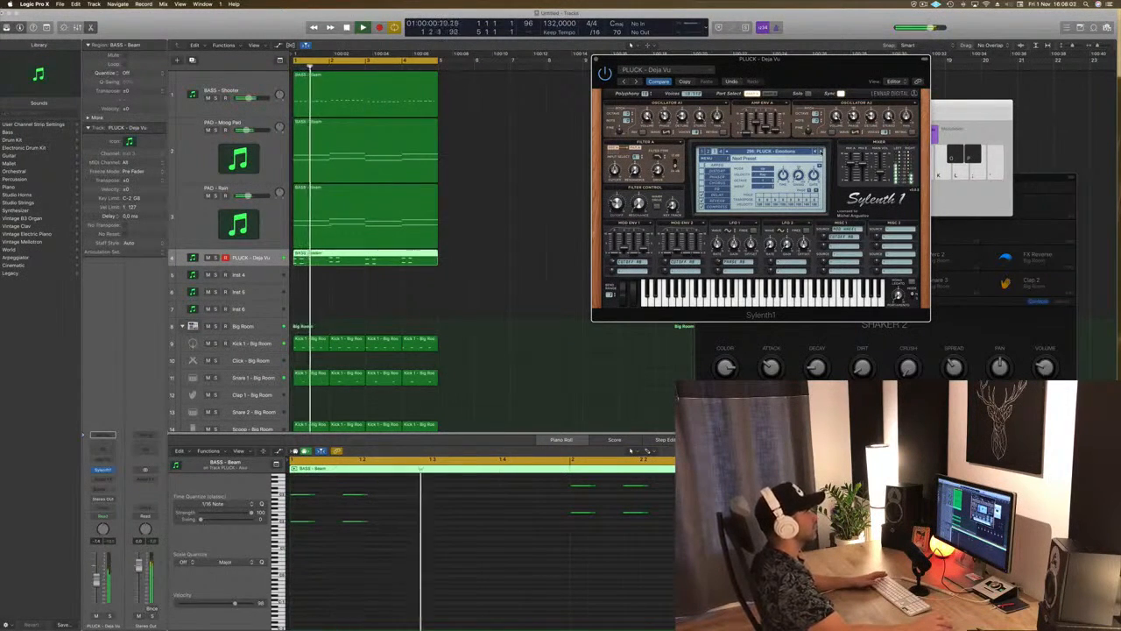
key("Return")
key("bracketright")
Copy all the stab notes one beat and two sixteenths later in each bar and play the loop
key("Return")
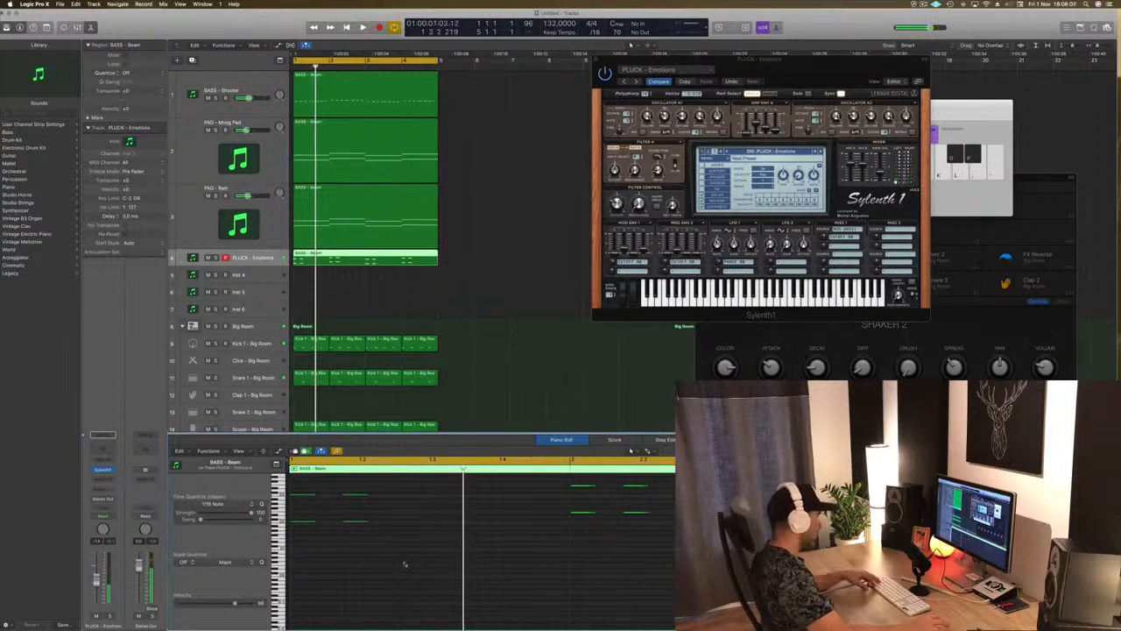
left_click_drag(302, 497, 422, 500)
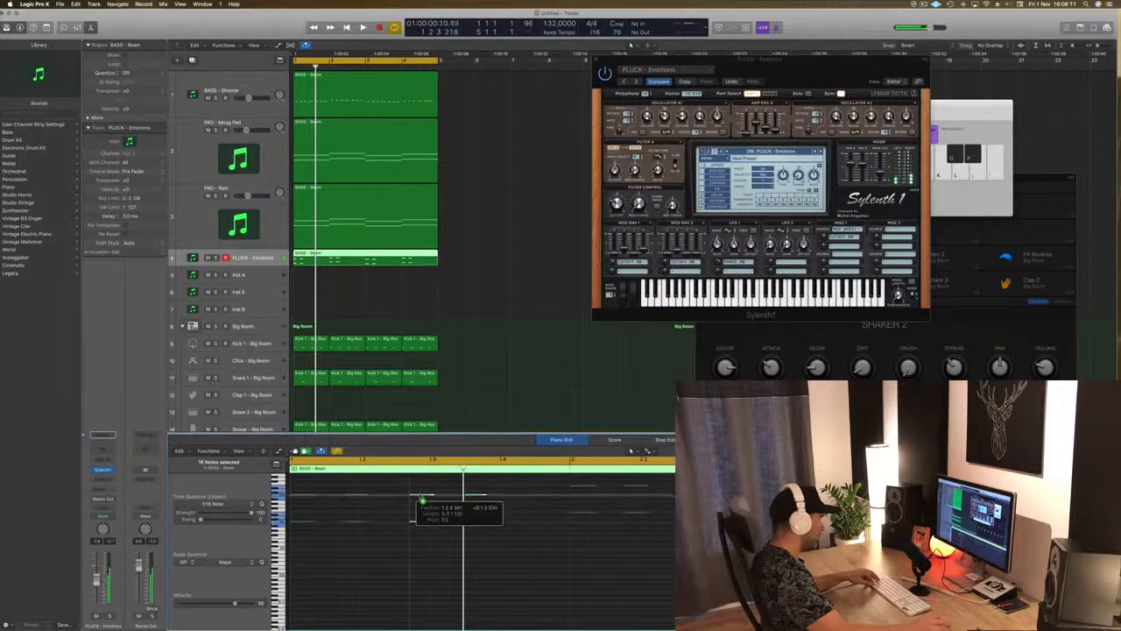
key("space")
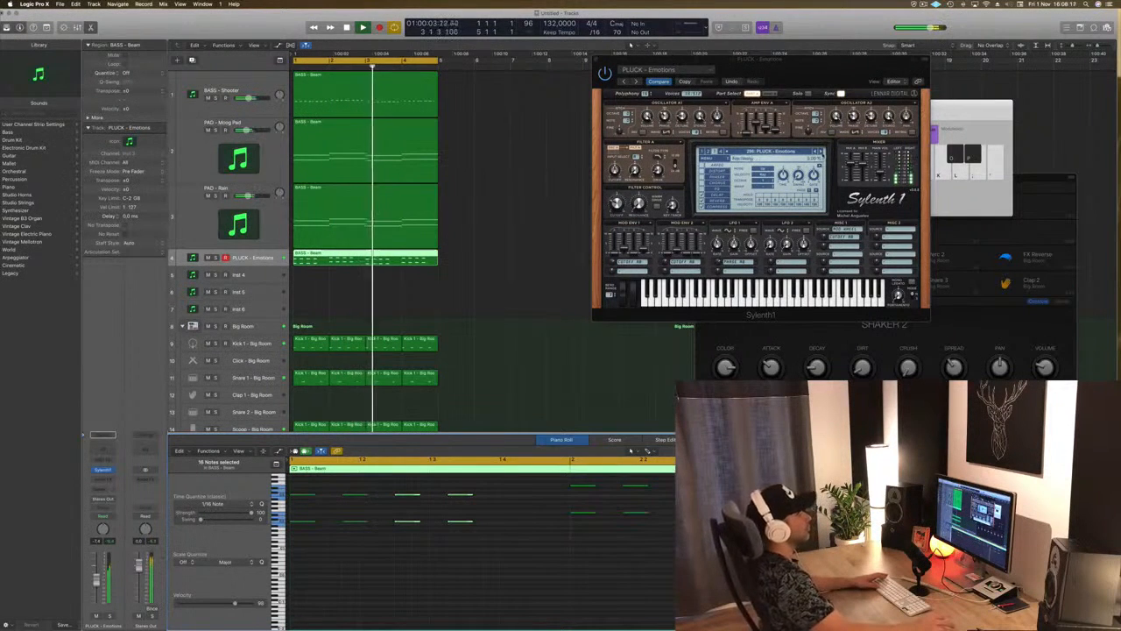
Audition the pluck presets from PLUCK - Euphoric Pluck up to PLUCK - I Remember against the playing loop
left_click(821, 151)
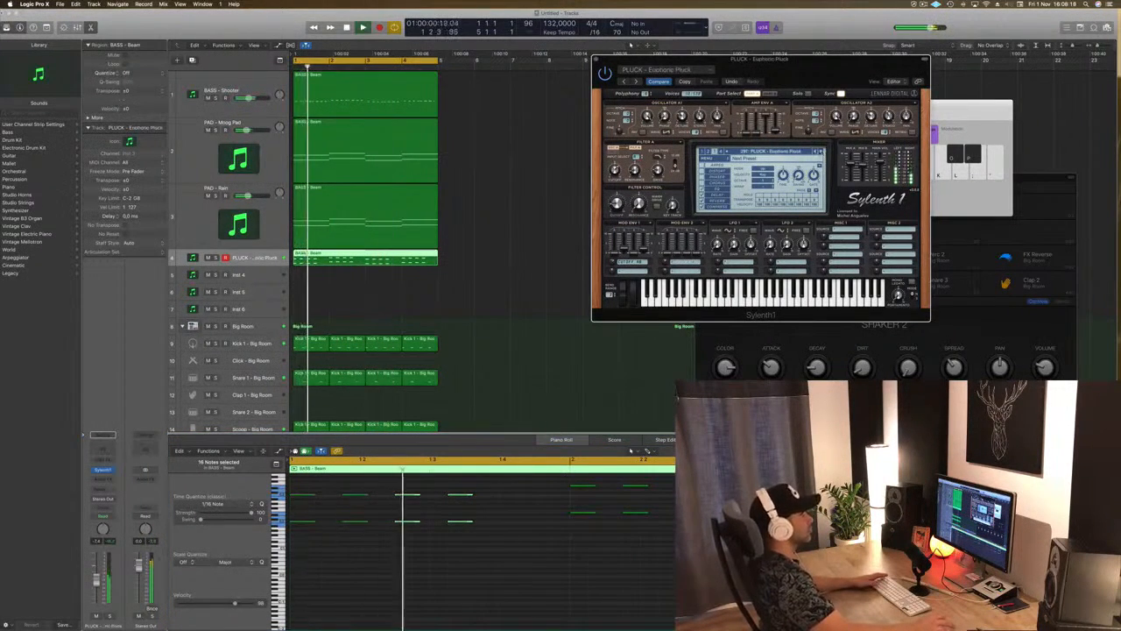
left_click_drag(753, 59, 629, 81)
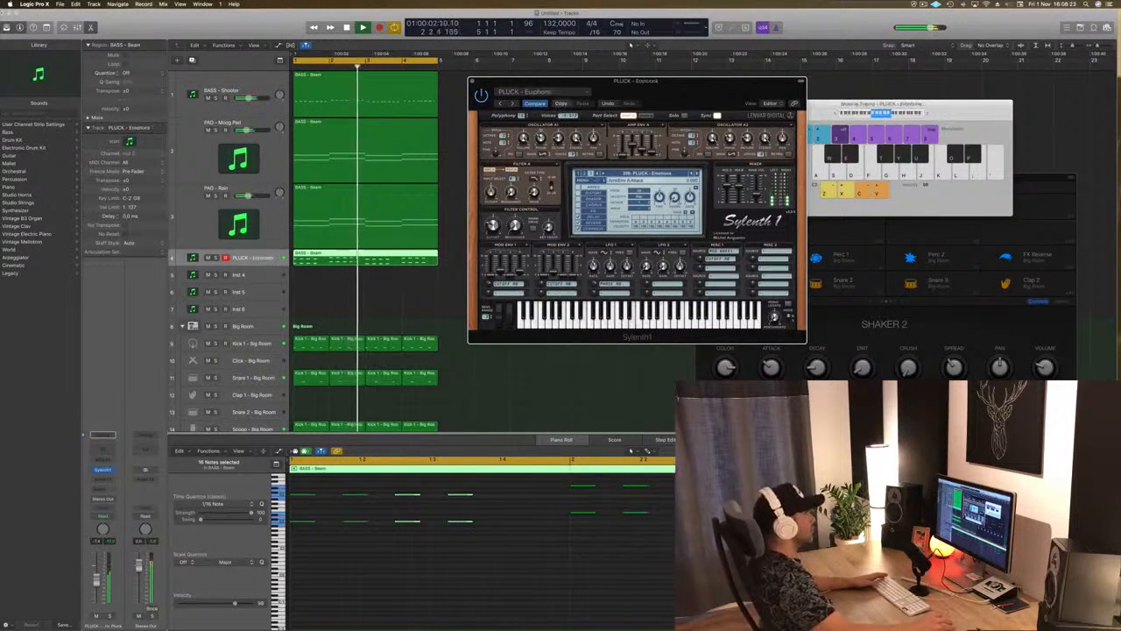
key("space")
left_click(697, 173)
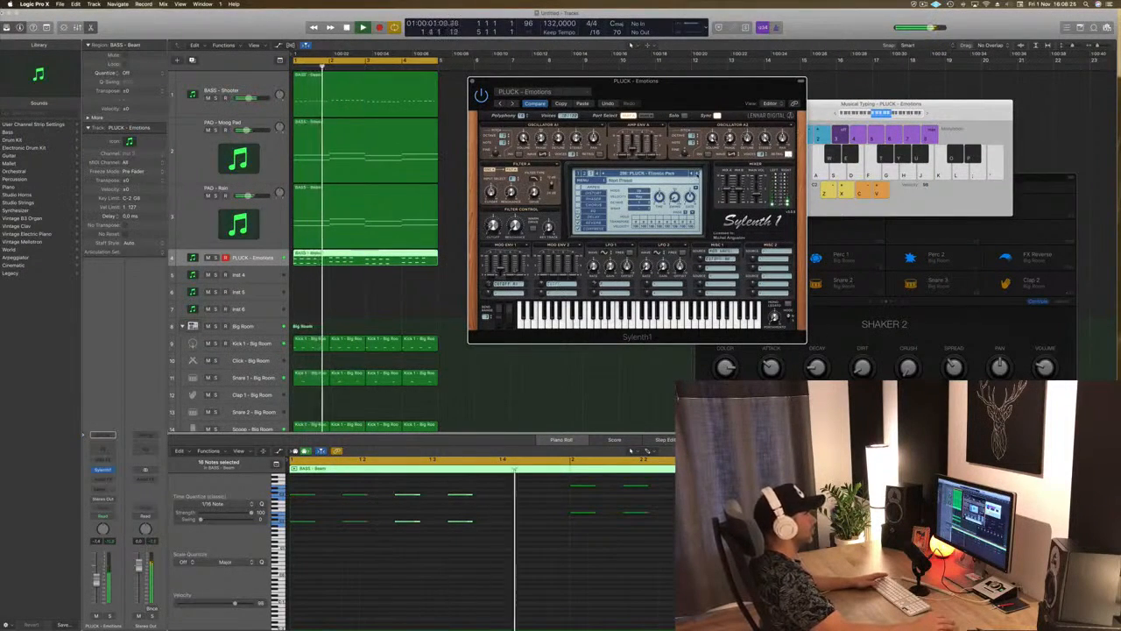
left_click(697, 174)
left_click(697, 174)
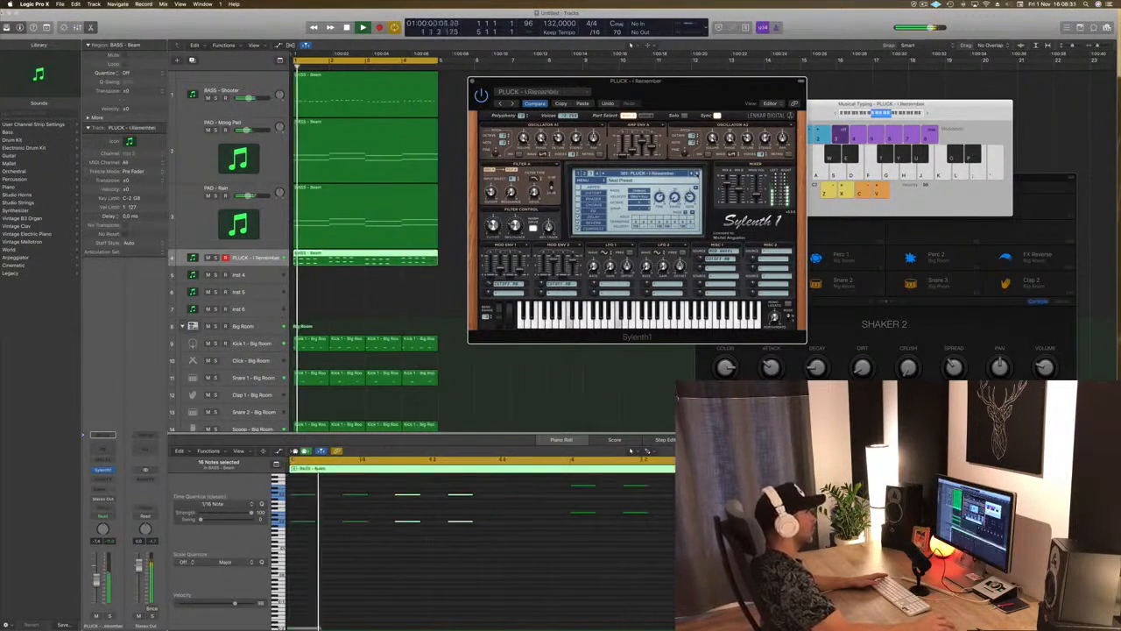
Step on through the pluck presets past PLUCK - Long Pluck, settle on PLUCK - Play And Win Chords, close the synth and replay the loop
left_click(697, 174)
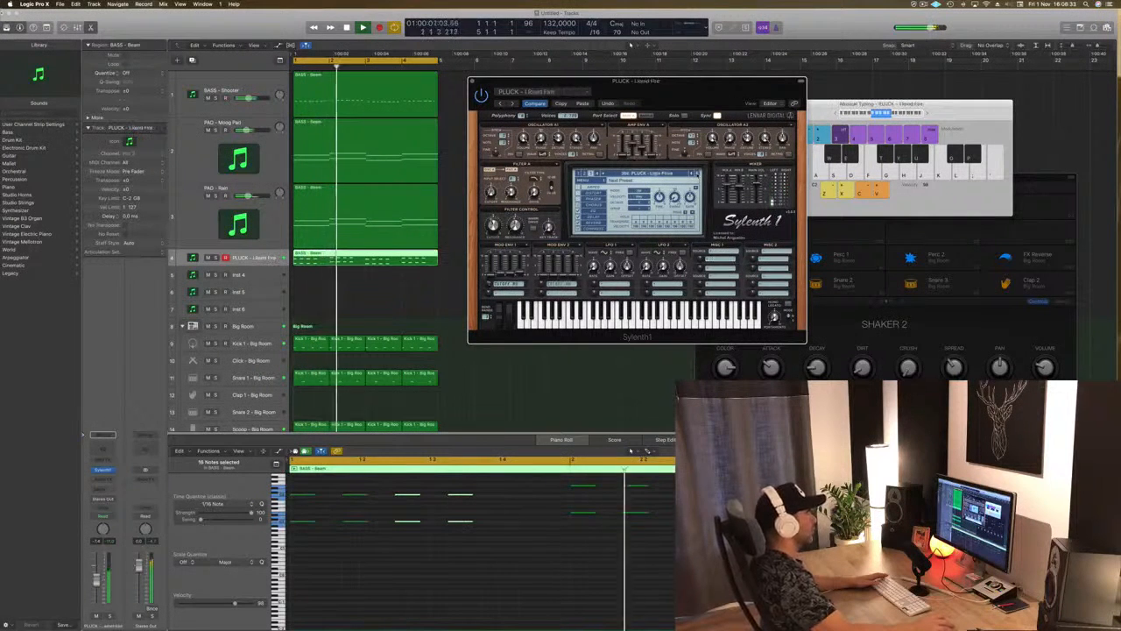
left_click(697, 173)
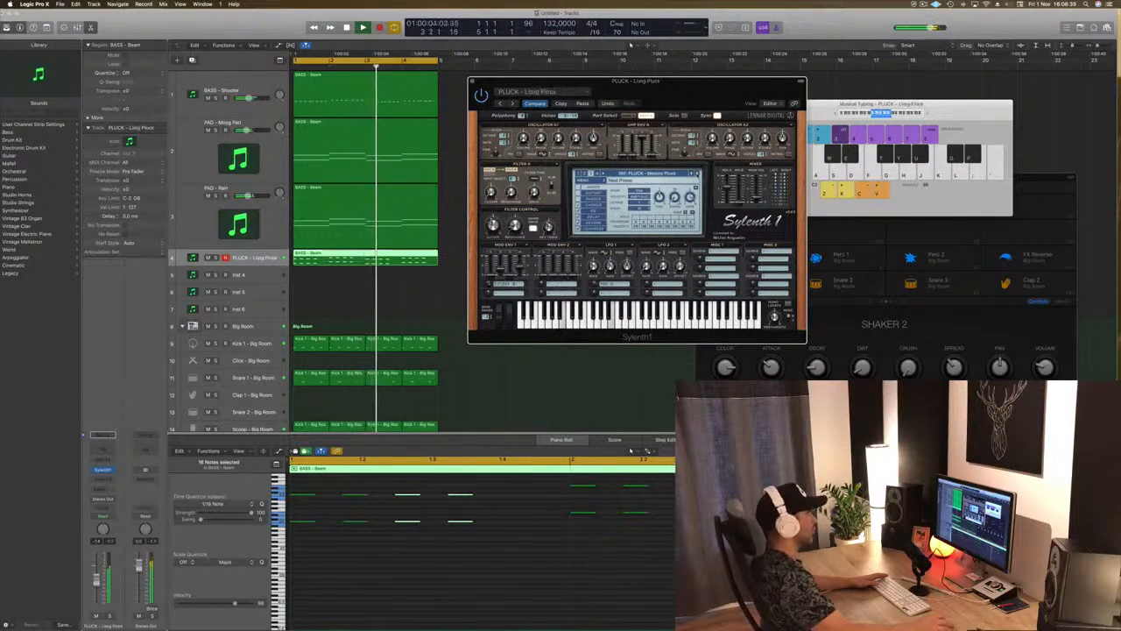
left_click(698, 173)
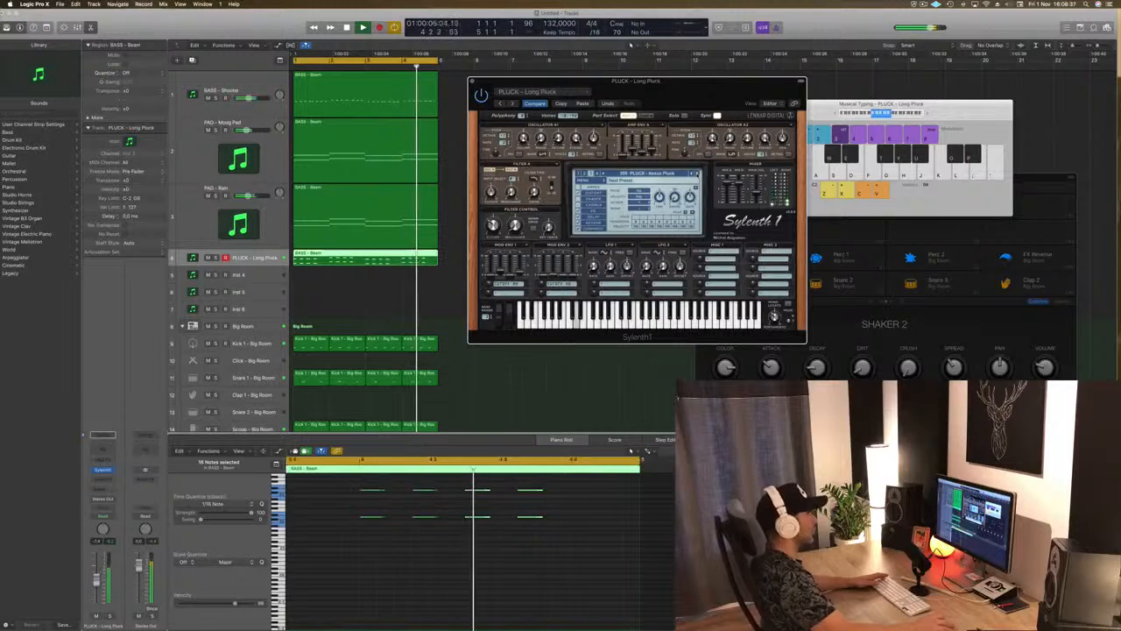
left_click_drag(491, 90, 529, 87)
left_click(513, 79)
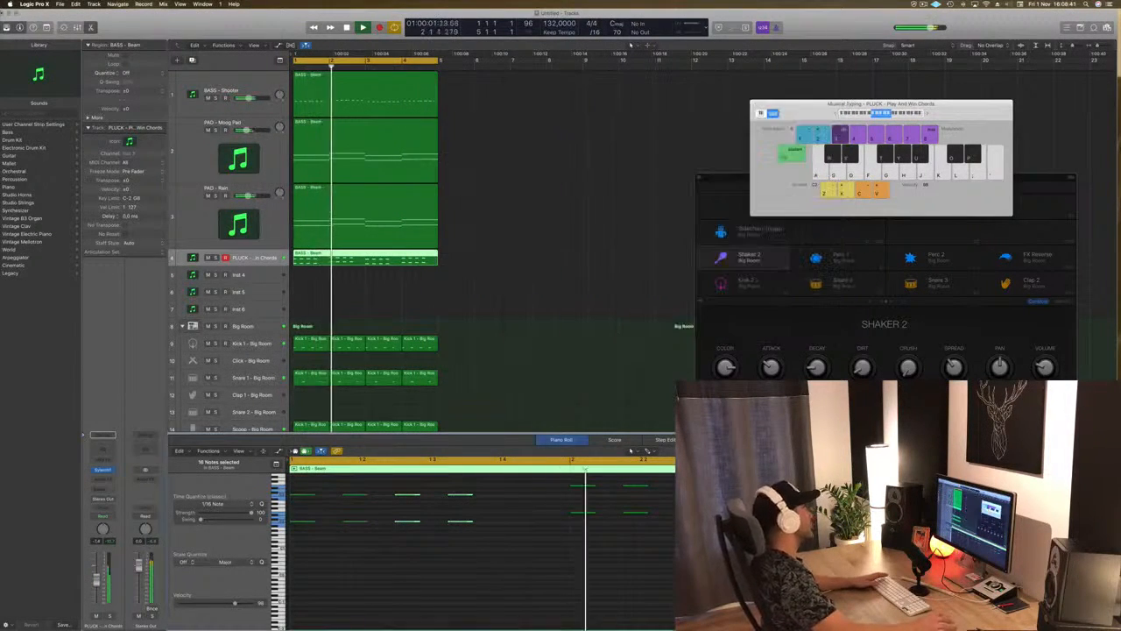
key("Return")
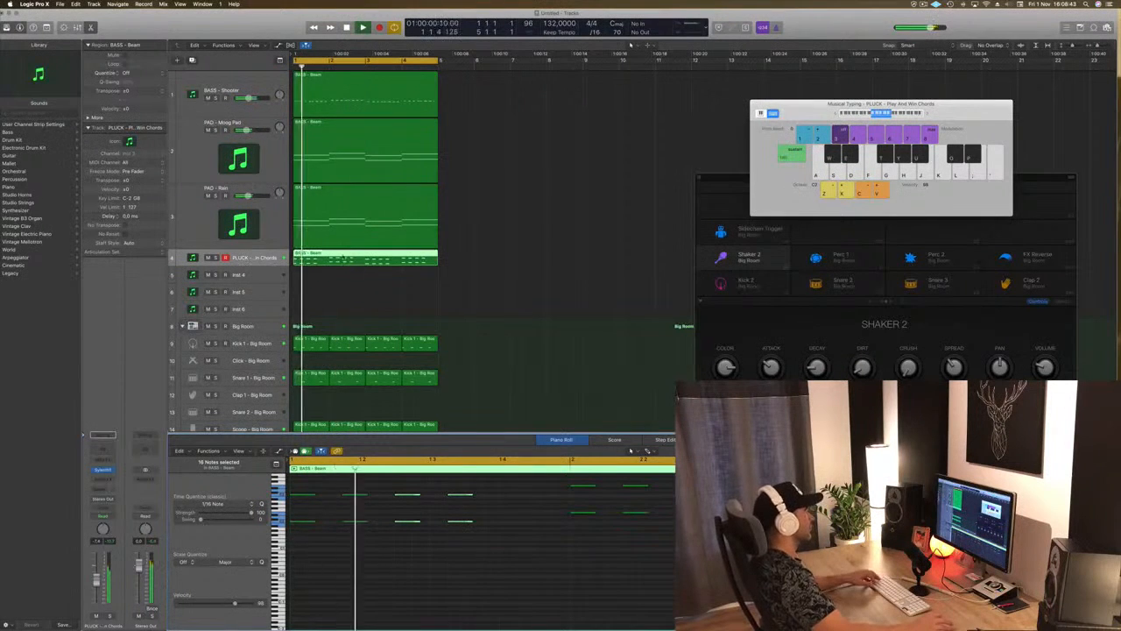
Copy the first-bar Hi-Hat 1 region to the Snare 3 track and delete all its notes except one in the last beat
scroll(525, 231, "down", 5)
scroll(537, 245, "down", 4)
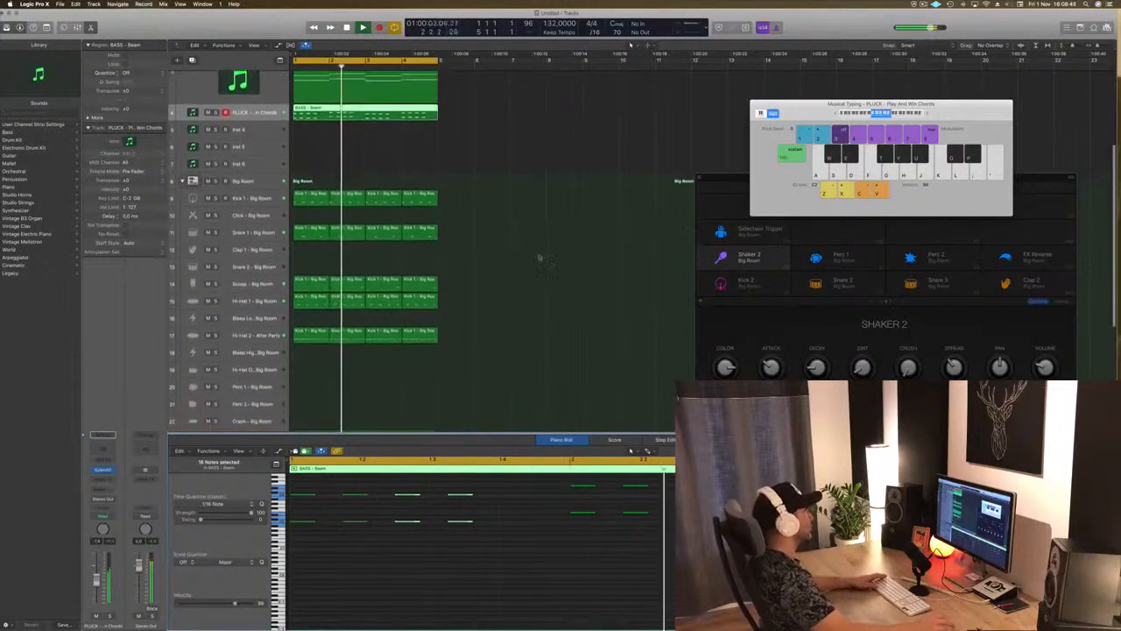
scroll(440, 345, "down", 2)
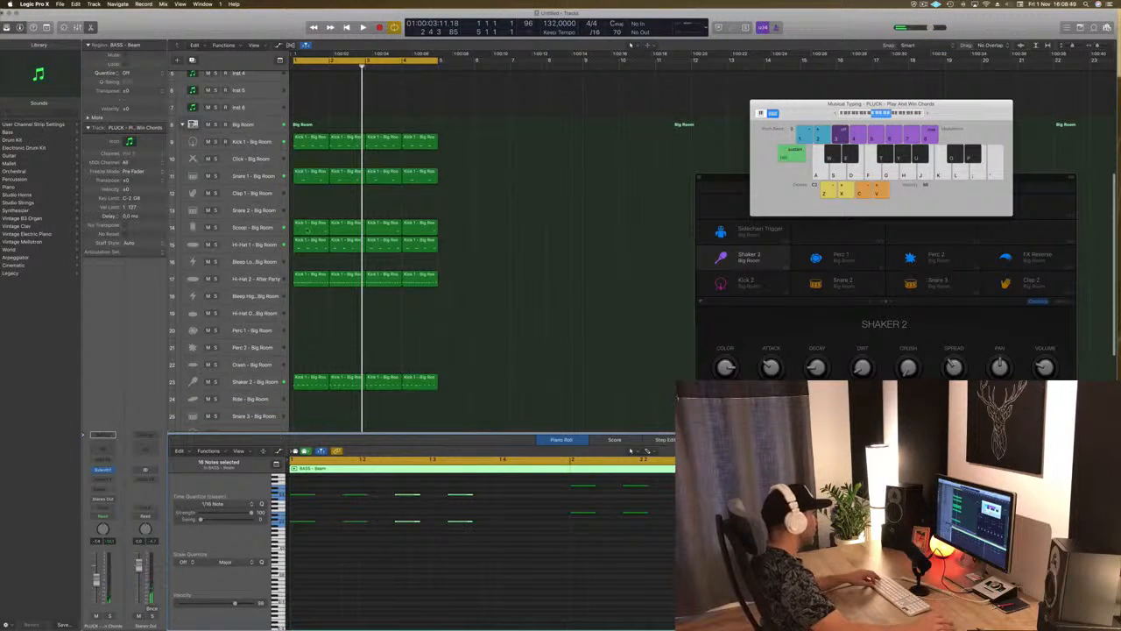
left_click(307, 245)
left_click_drag(304, 248, 299, 367)
left_click_drag(298, 360, 302, 282)
left_click_drag(311, 506, 481, 561)
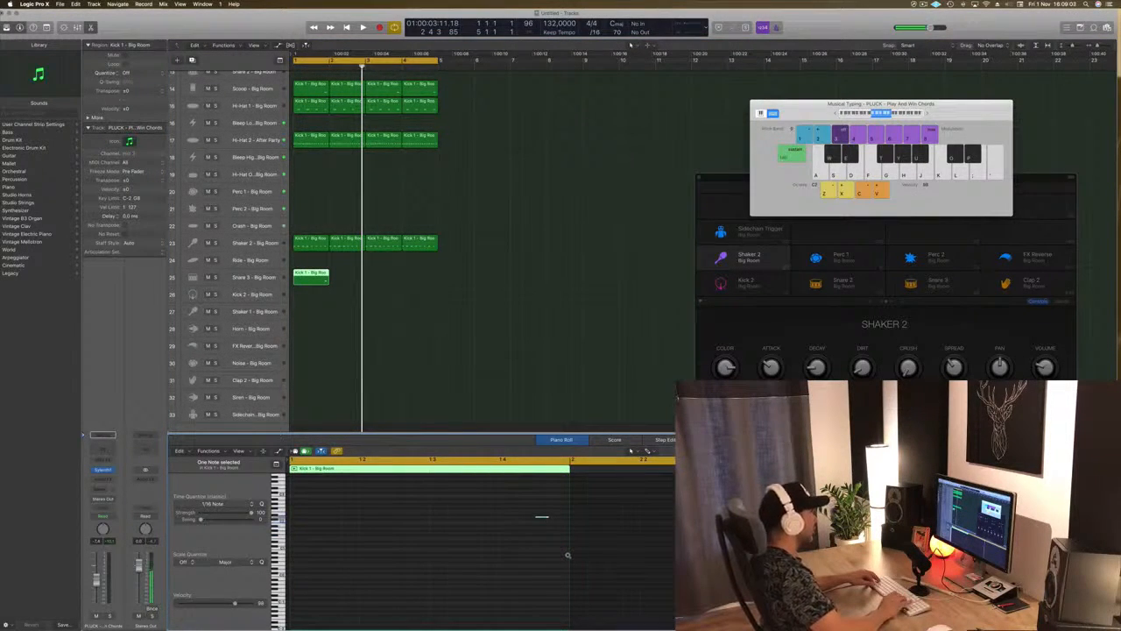
Play the loop with the new snare hit, repeat the Snare 3 region across bars 2 to 4 and select the Snare 3 track
key("space")
left_click(403, 351)
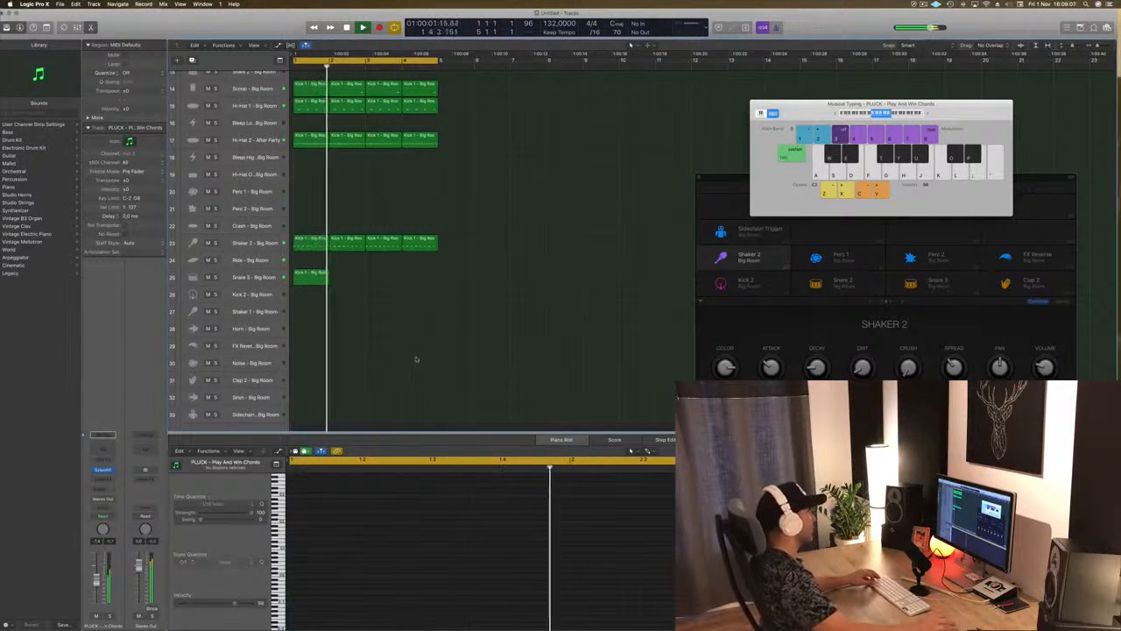
left_click(315, 274)
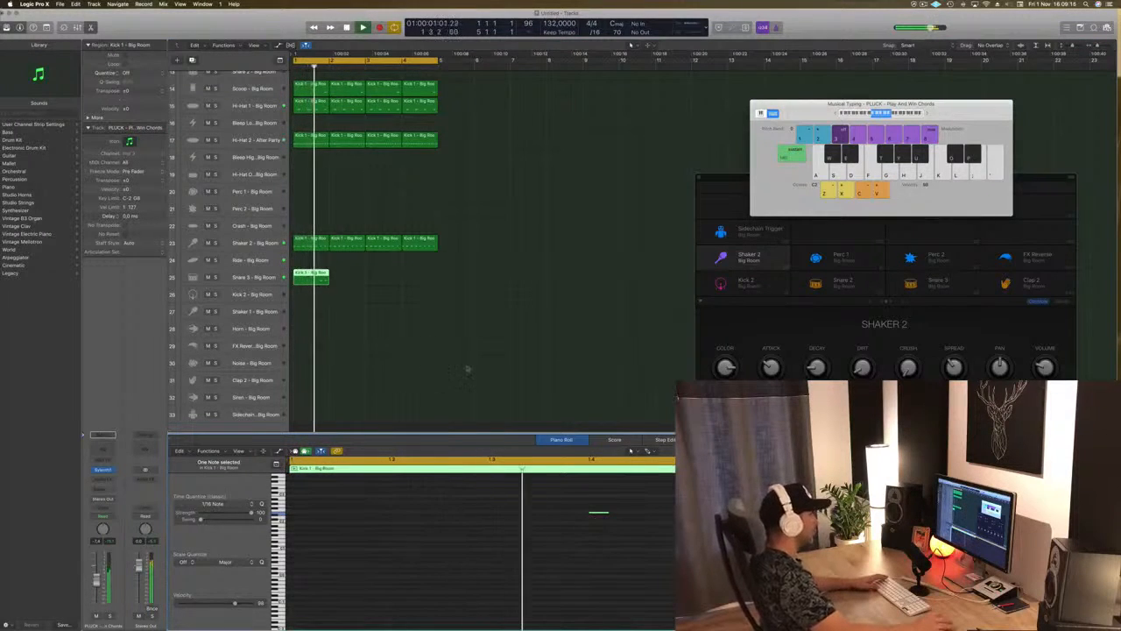
left_click_drag(321, 278, 352, 278)
left_click_drag(433, 283, 383, 282)
left_click(203, 277)
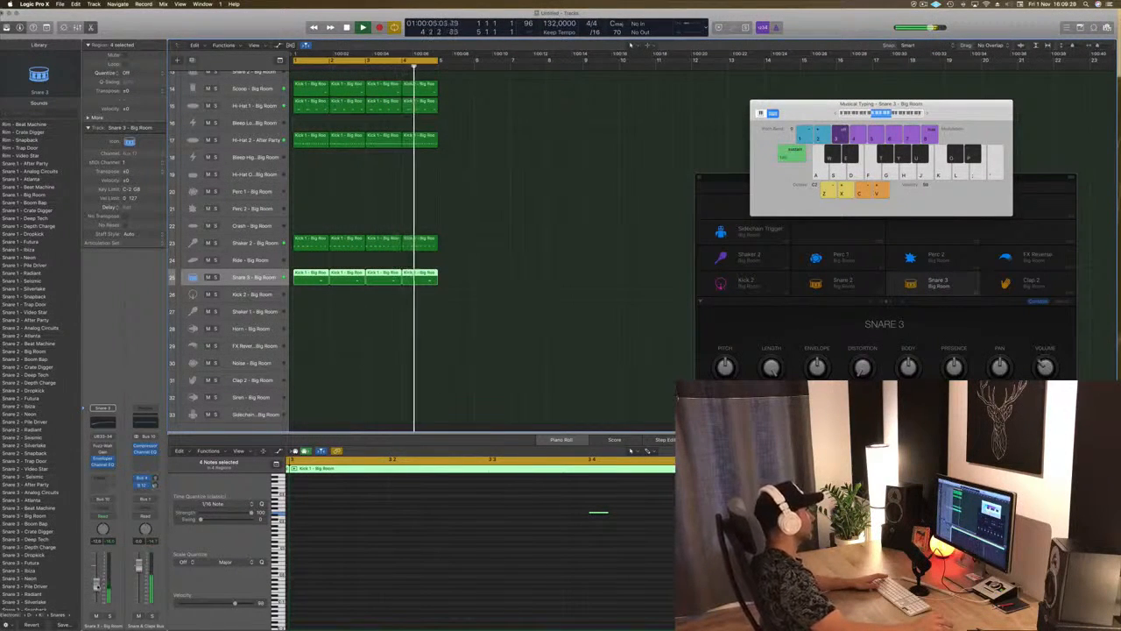
Copy the four-bar pluck chord region from the PLUCK - Play And Win Chords track to the empty Inst 4 track
scroll(428, 383, "up", 5)
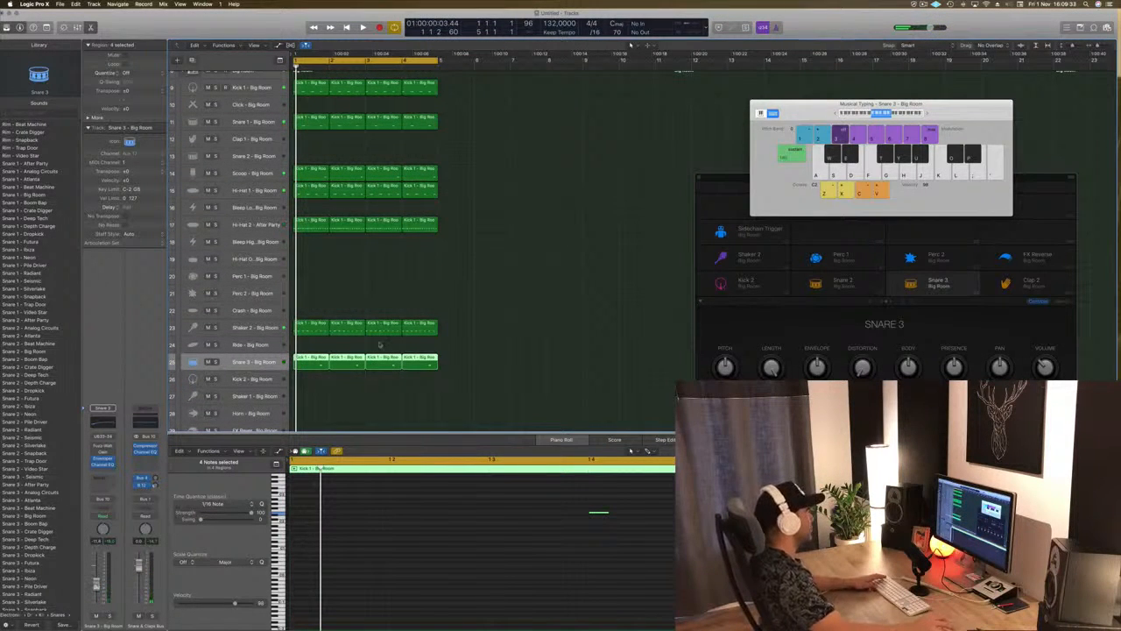
scroll(398, 230, "up", 5)
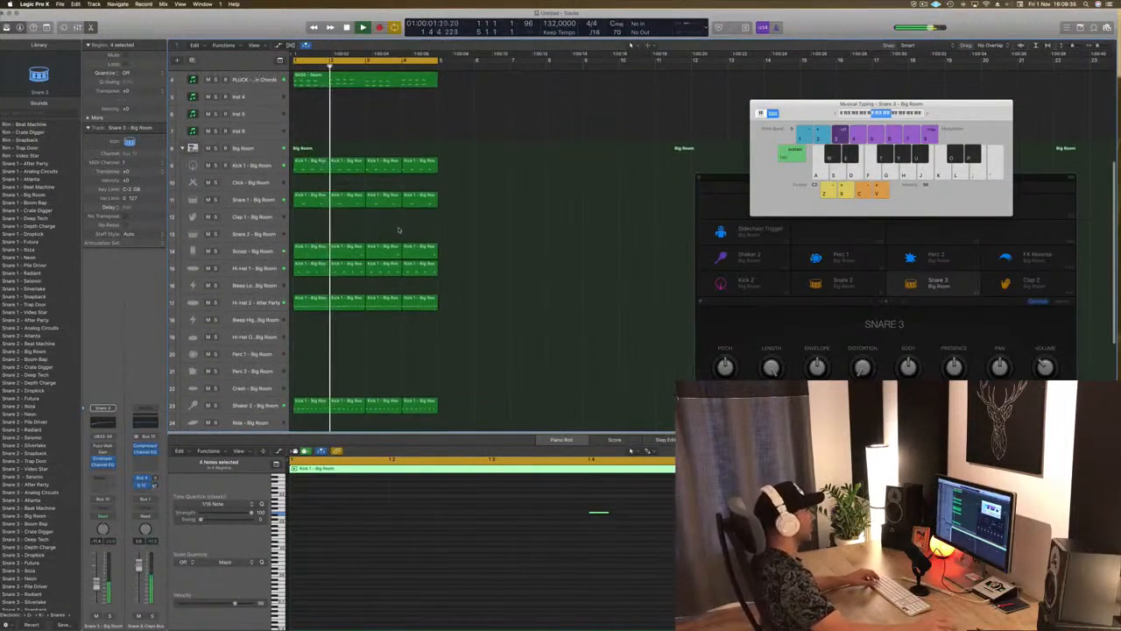
key("super+Right")
scroll(368, 219, "up", 3)
key("super+Left")
key("super+Left")
key("super+Right")
key("super+Right")
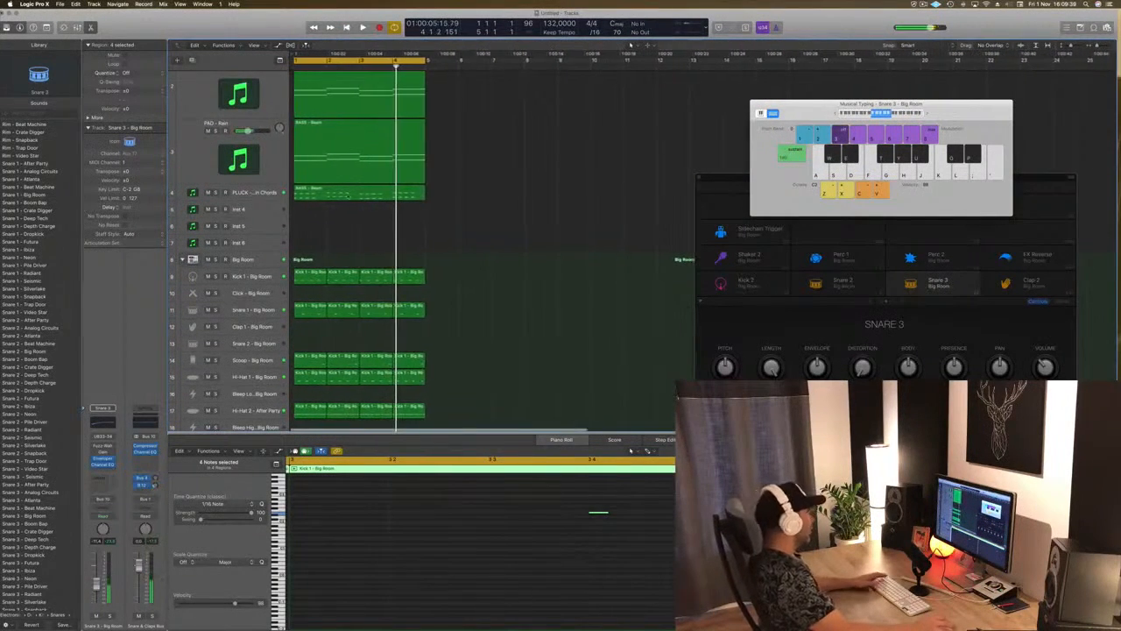
left_click(359, 193)
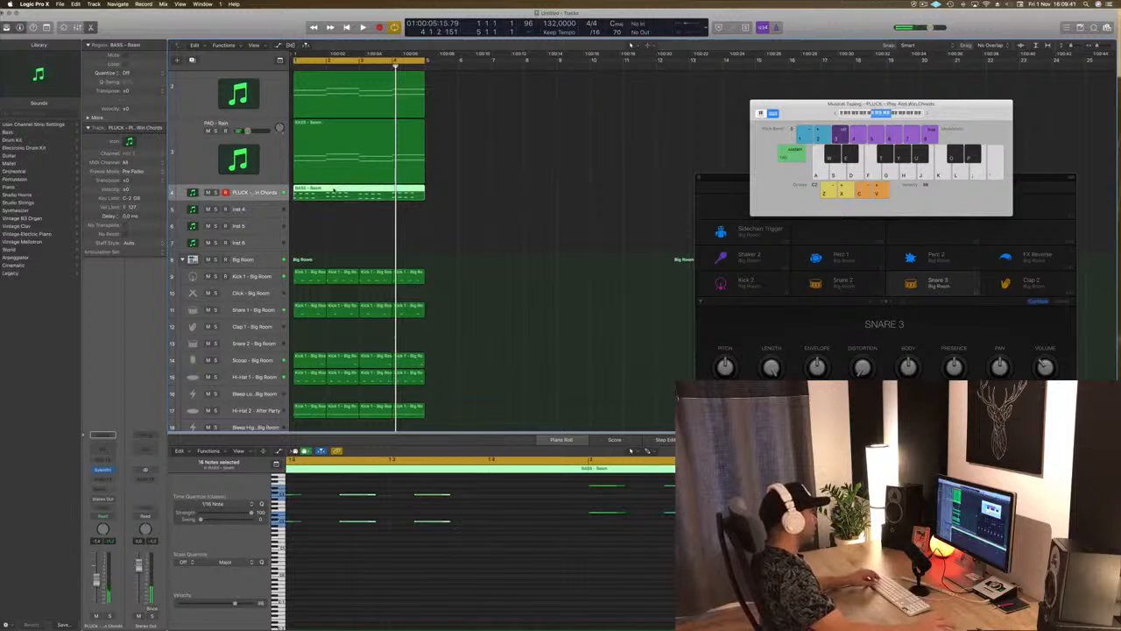
left_click_drag(335, 207, 335, 210)
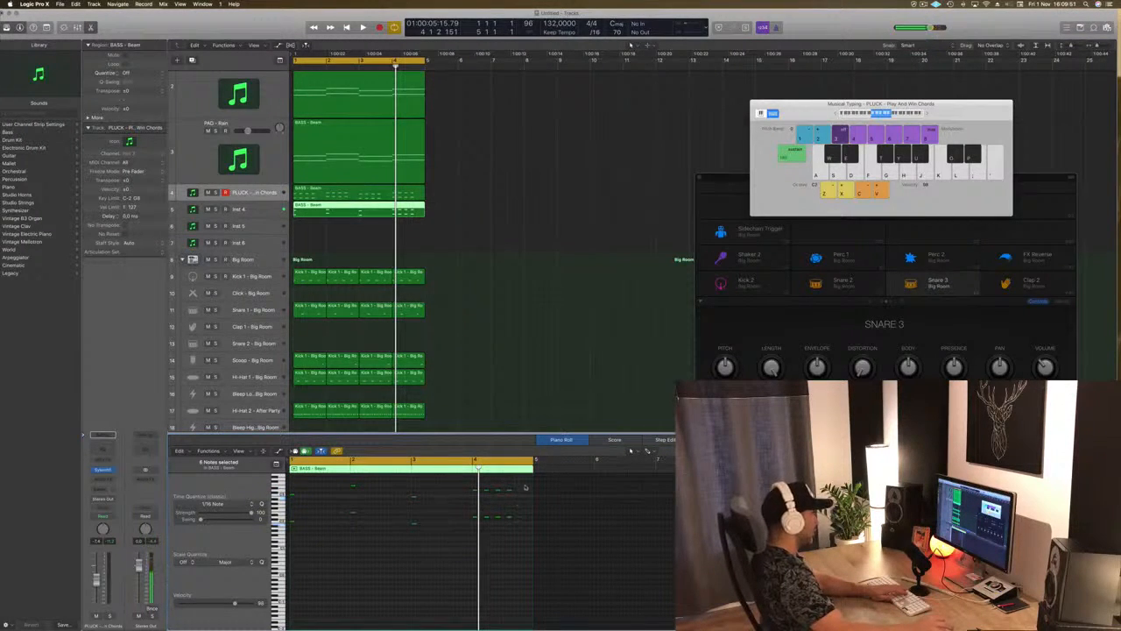
Keep only one stab per bar in the copied region, move the stabs three beats and two sixteenths later, and play the loop
left_click_drag(495, 545, 292, 496)
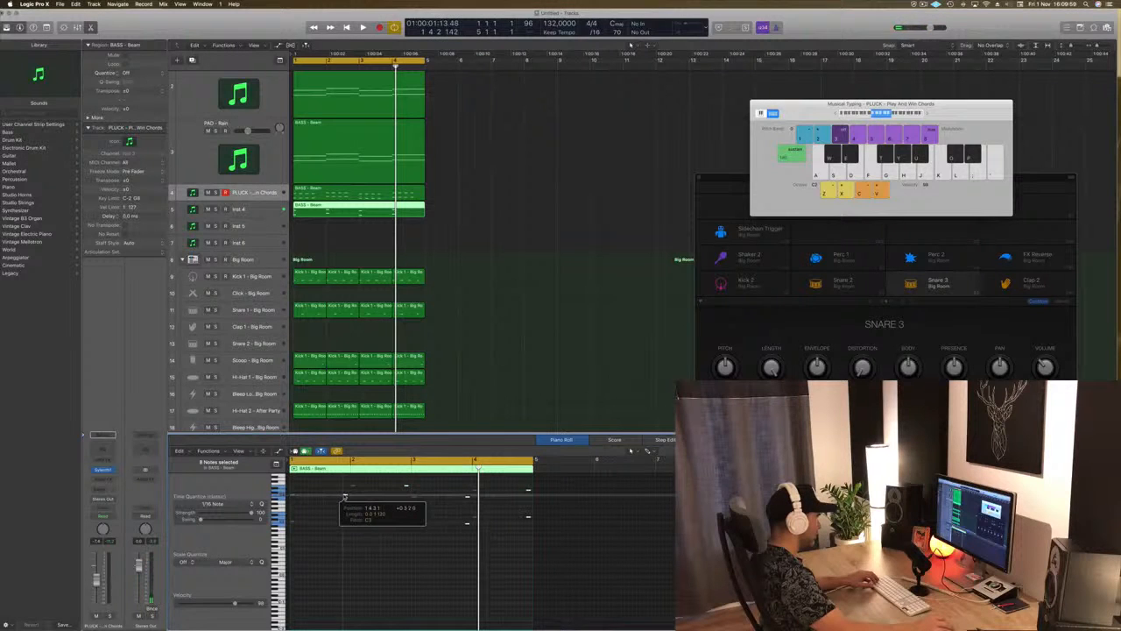
key("Return")
key("space")
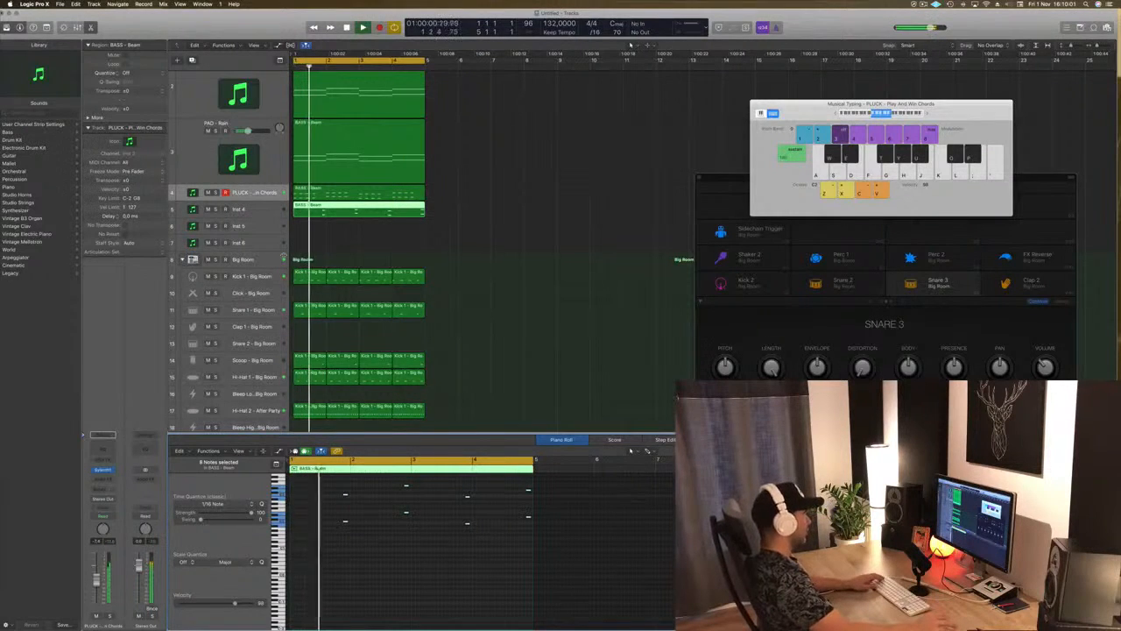
Select the Inst 4 track and its region, transpose the stab notes one octave down and play the loop
key("Down")
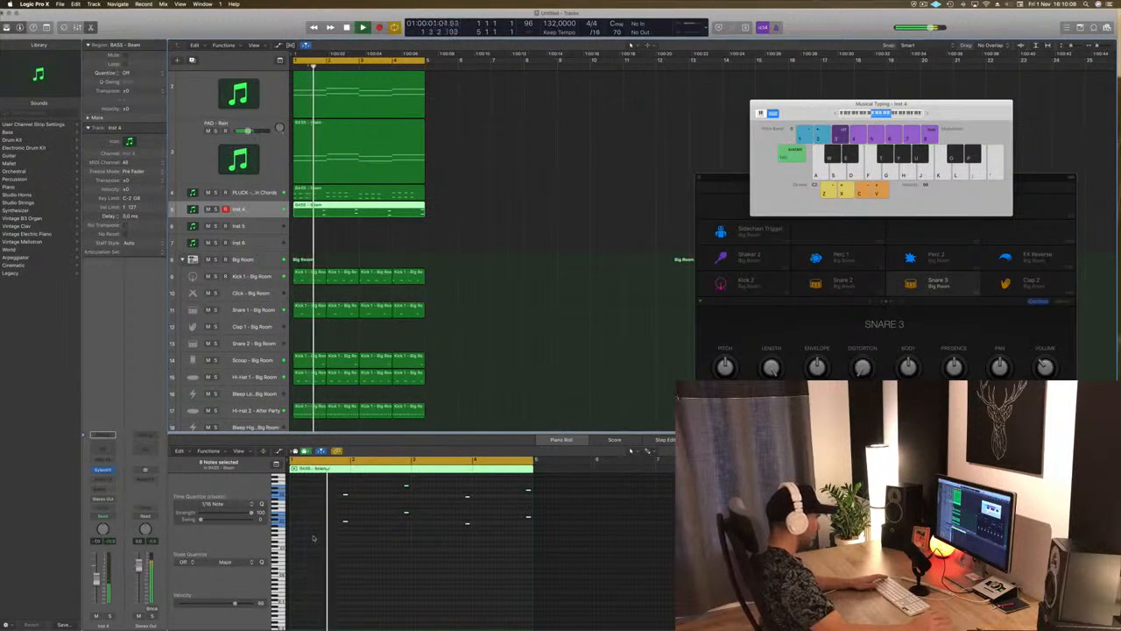
key("super+a")
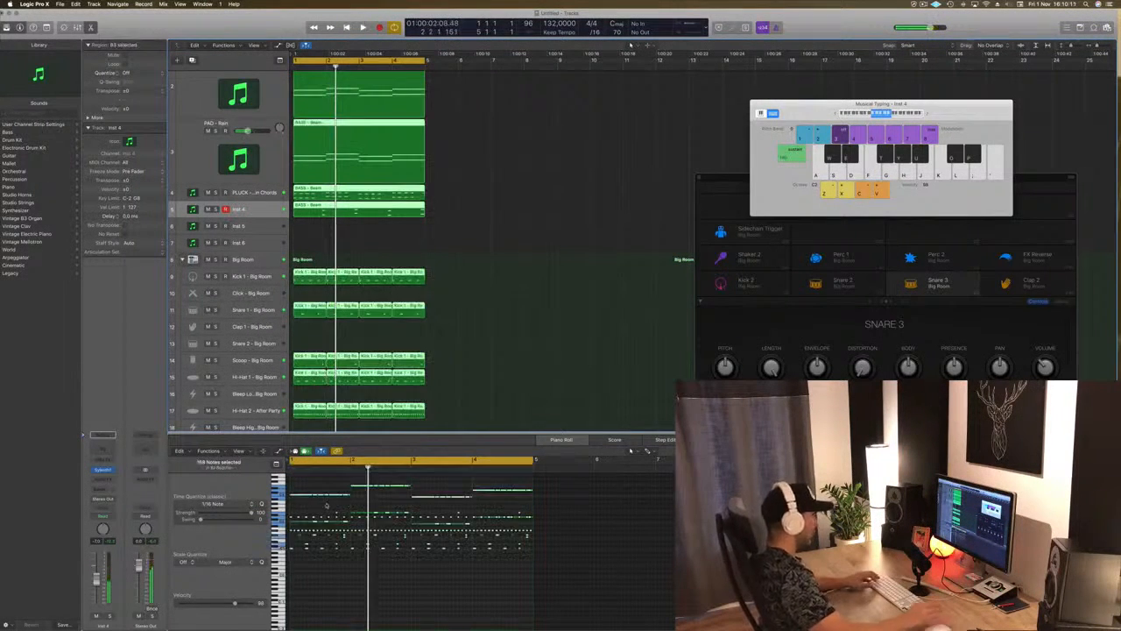
left_click(459, 278)
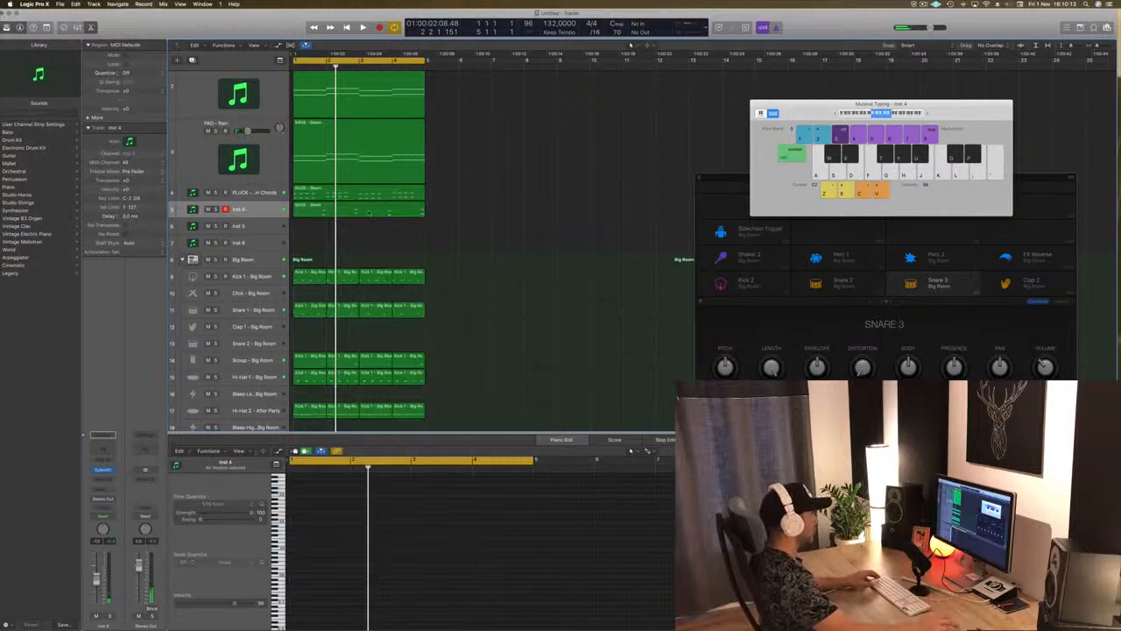
left_click(369, 212)
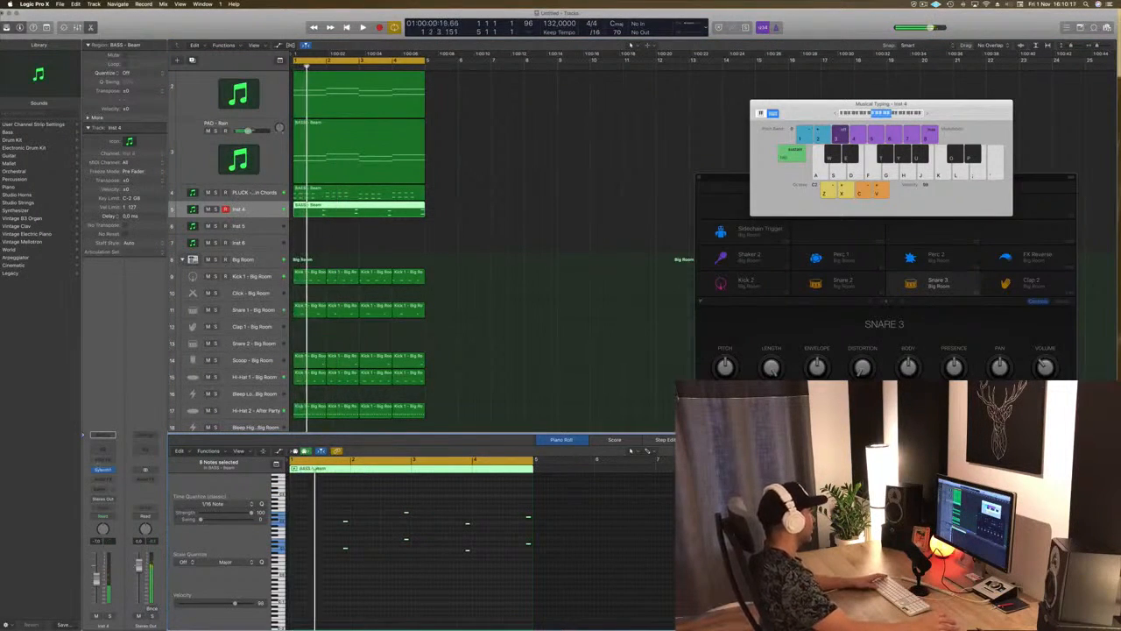
Open Sylenth1 on the Inst 4 track, move its window beside the regions and load the BS Classic PWM preset
left_click(103, 470)
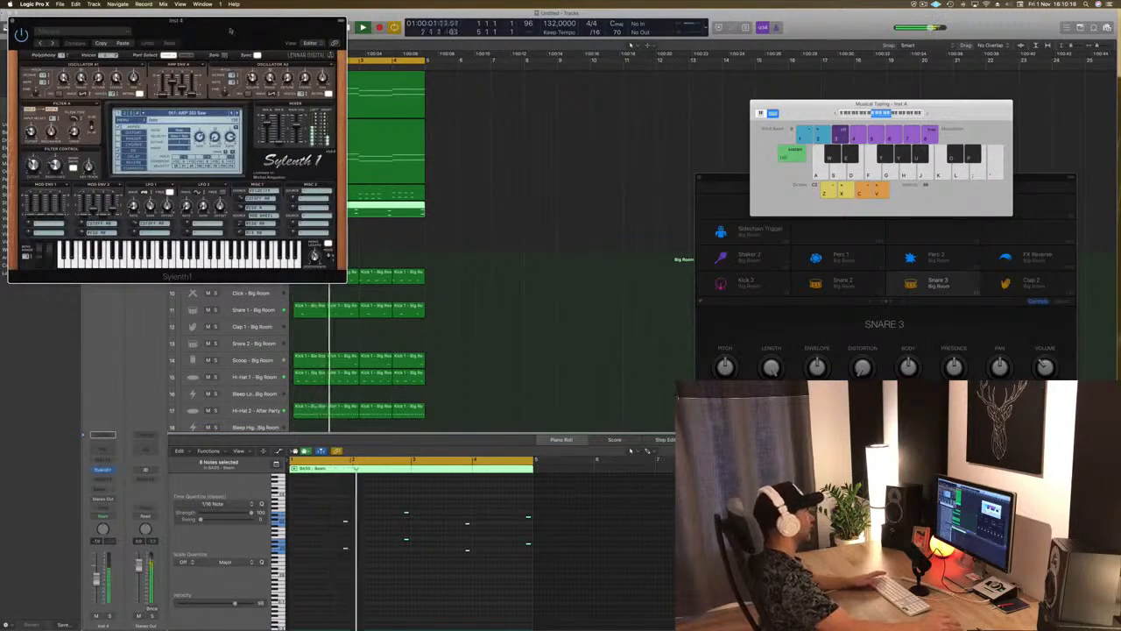
left_click_drag(231, 31, 648, 99)
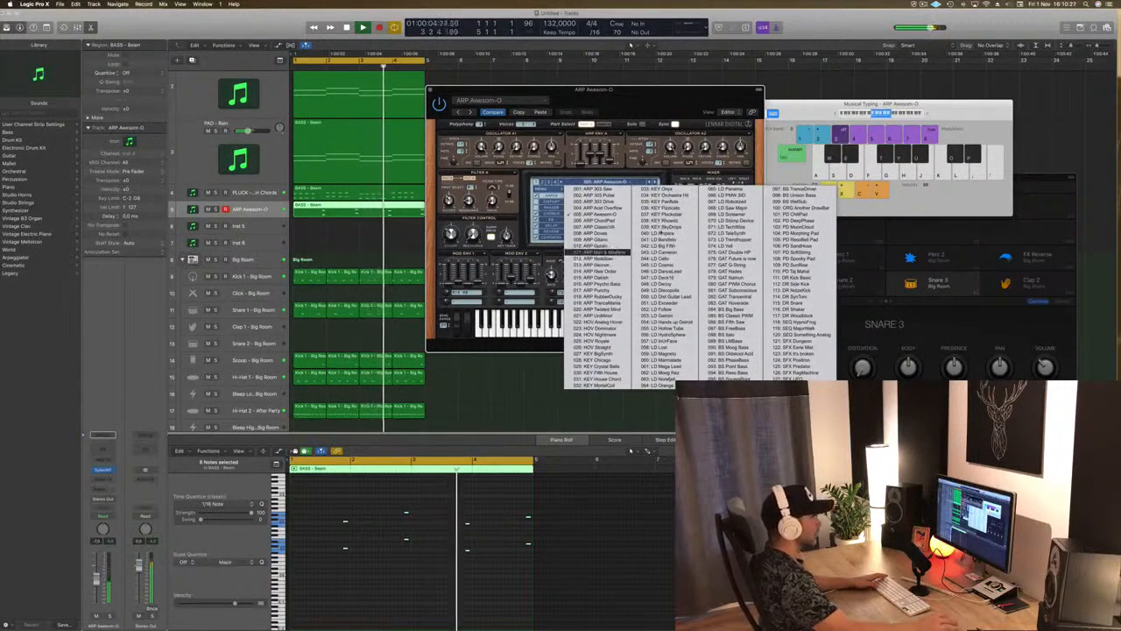
left_click(731, 313)
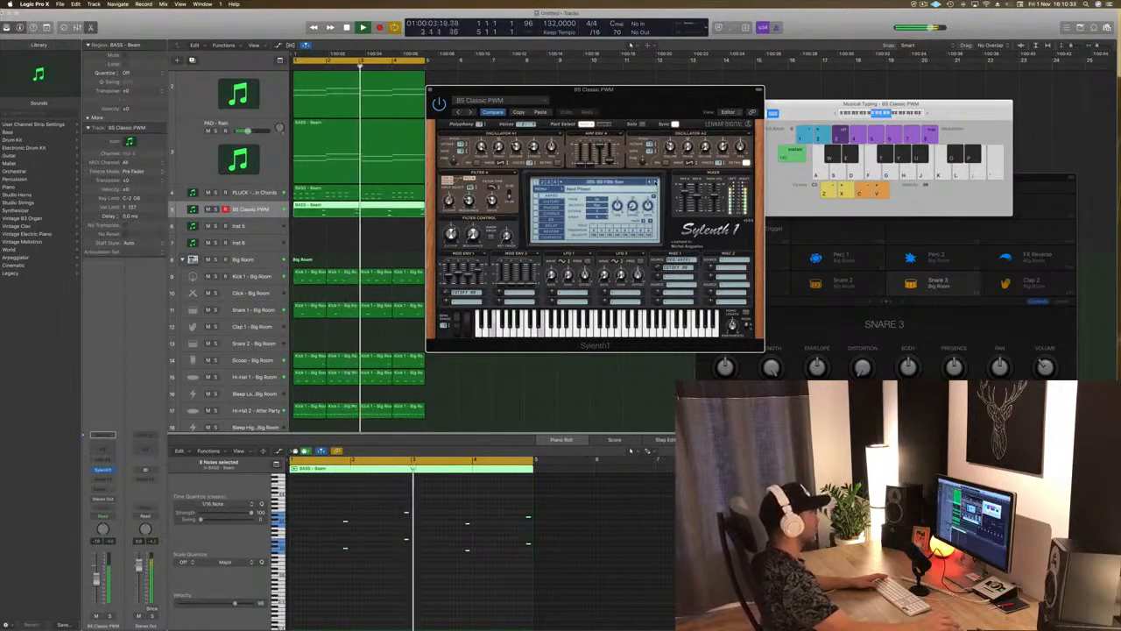
Audition the bass presets one after another from BS Fifth Saw up to BS SquareRoot against the playing loop
key("]")
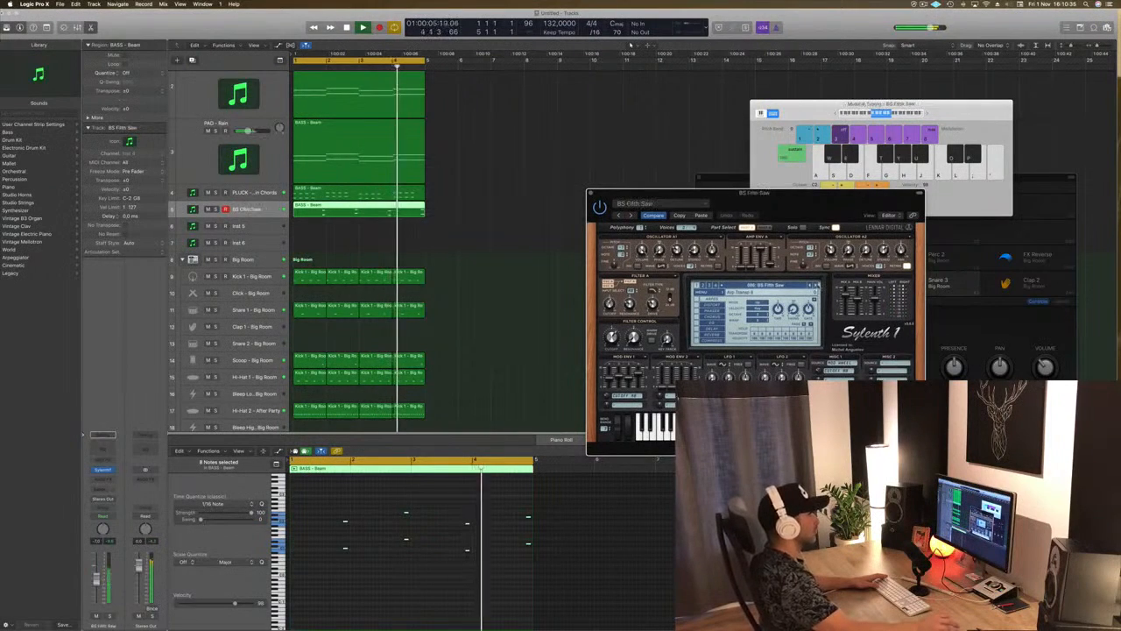
key("]")
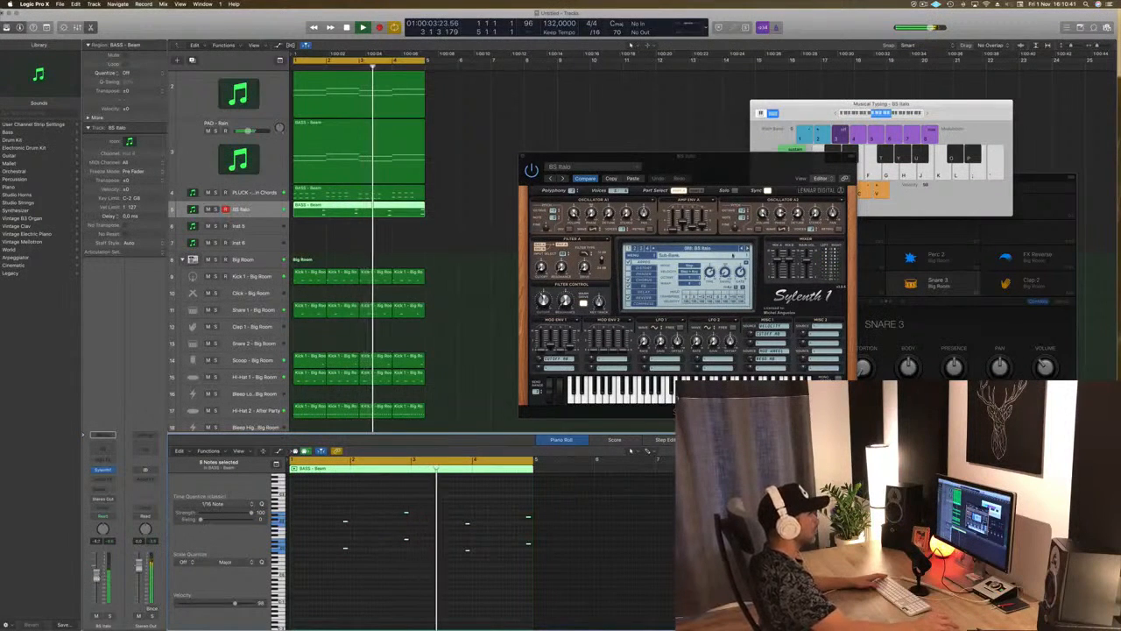
key("]")
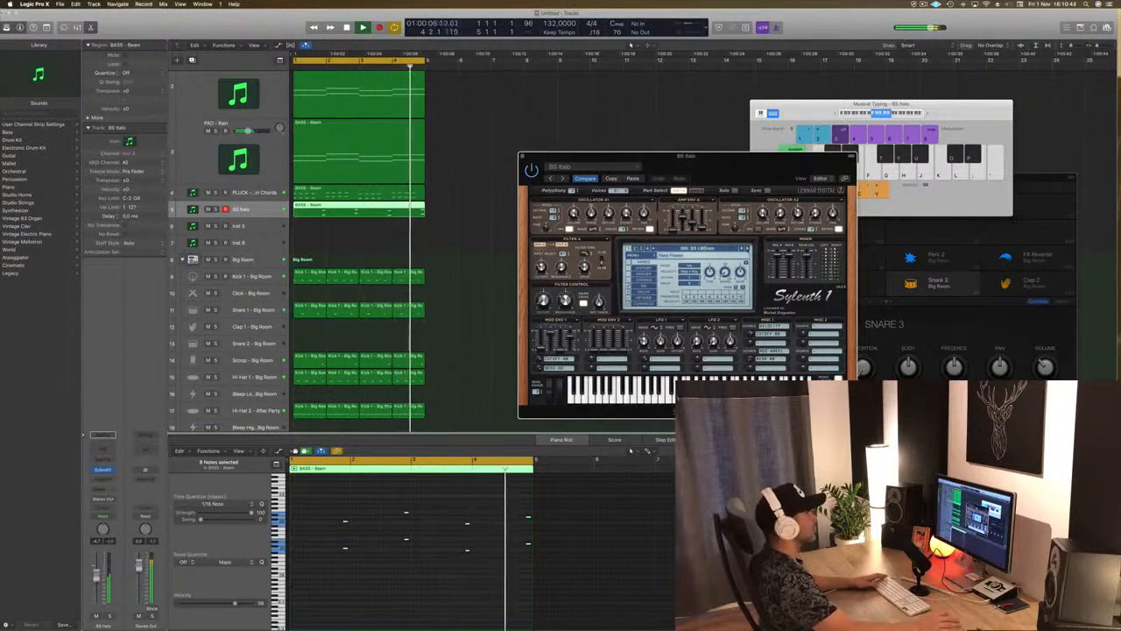
key("]")
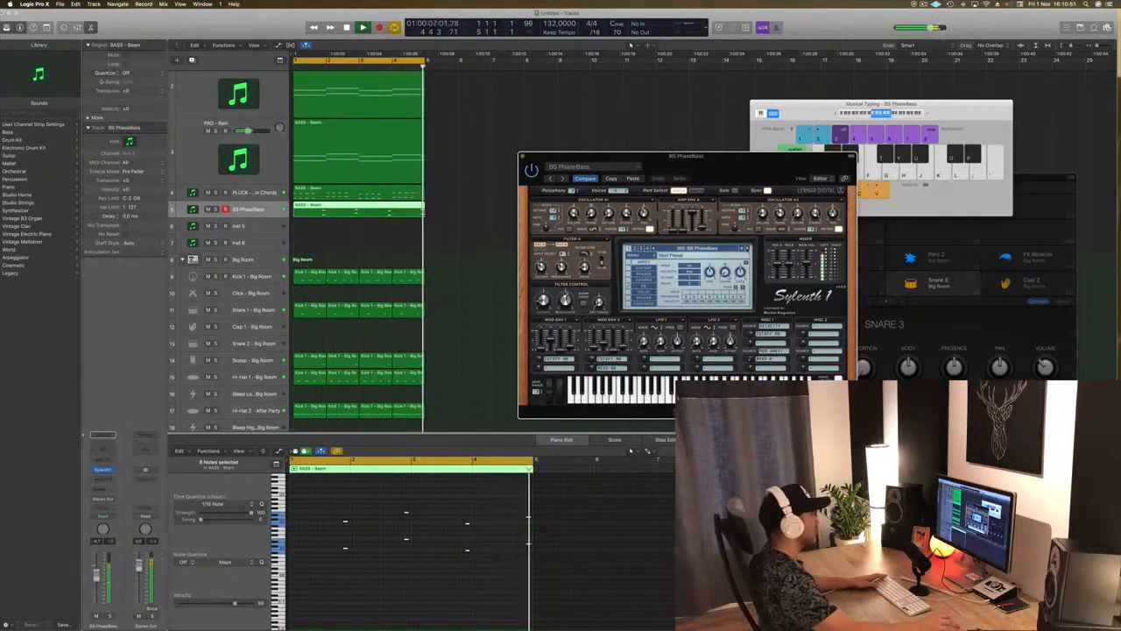
key("Down")
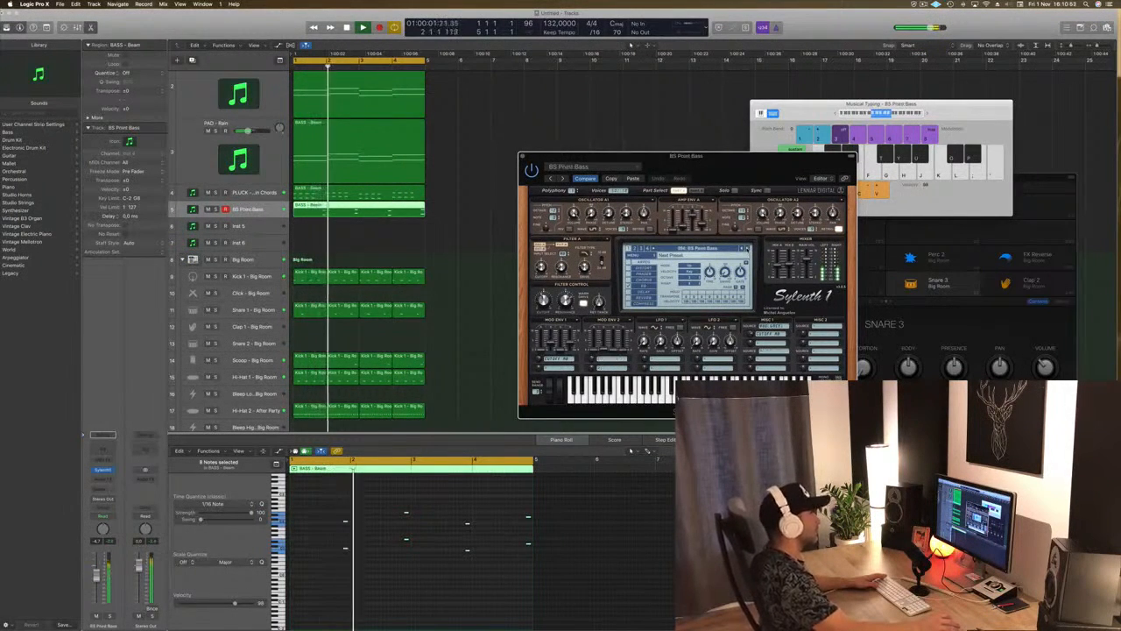
key("Down")
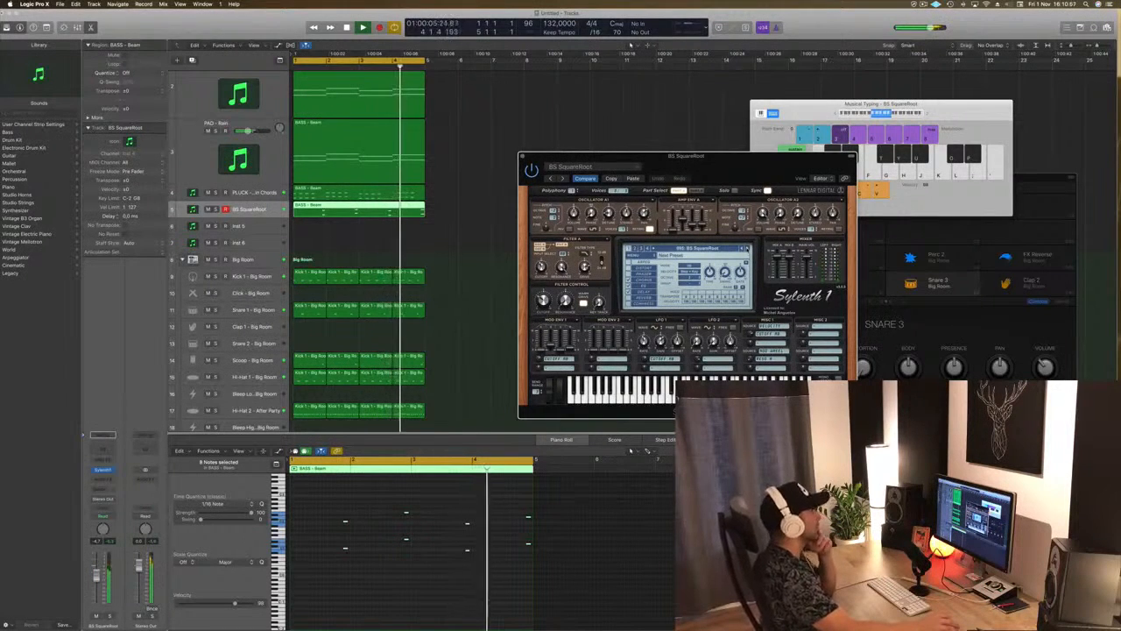
Audition the BS TranceBass preset against the loop, settle on BS TranceDriver, and close the Sylenth1 window
key("Down")
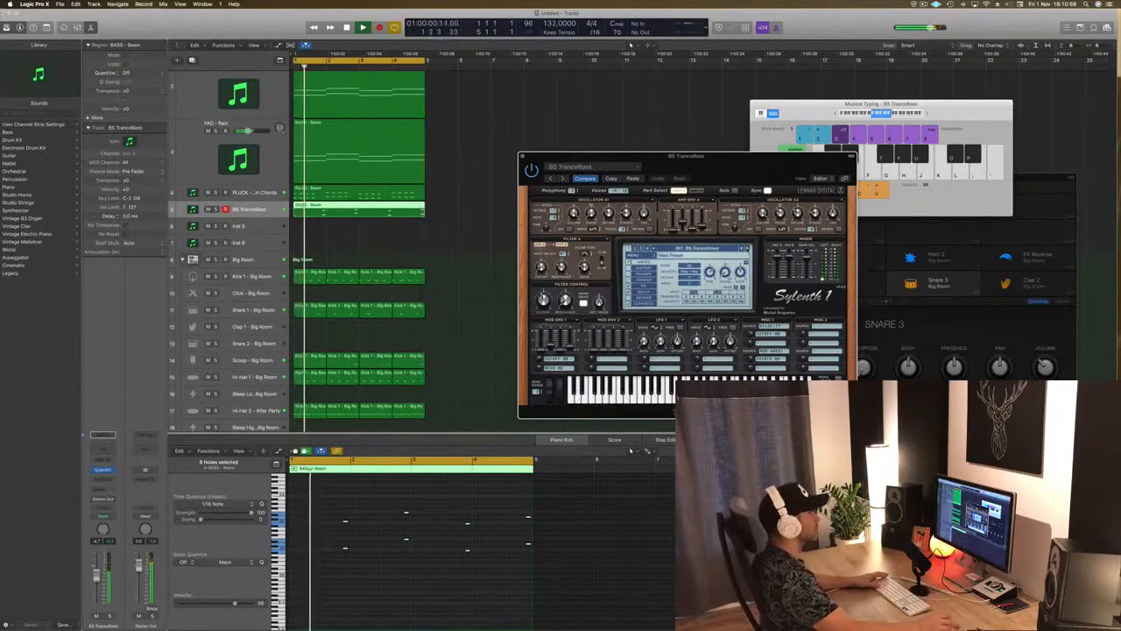
left_click_drag(768, 168, 686, 168)
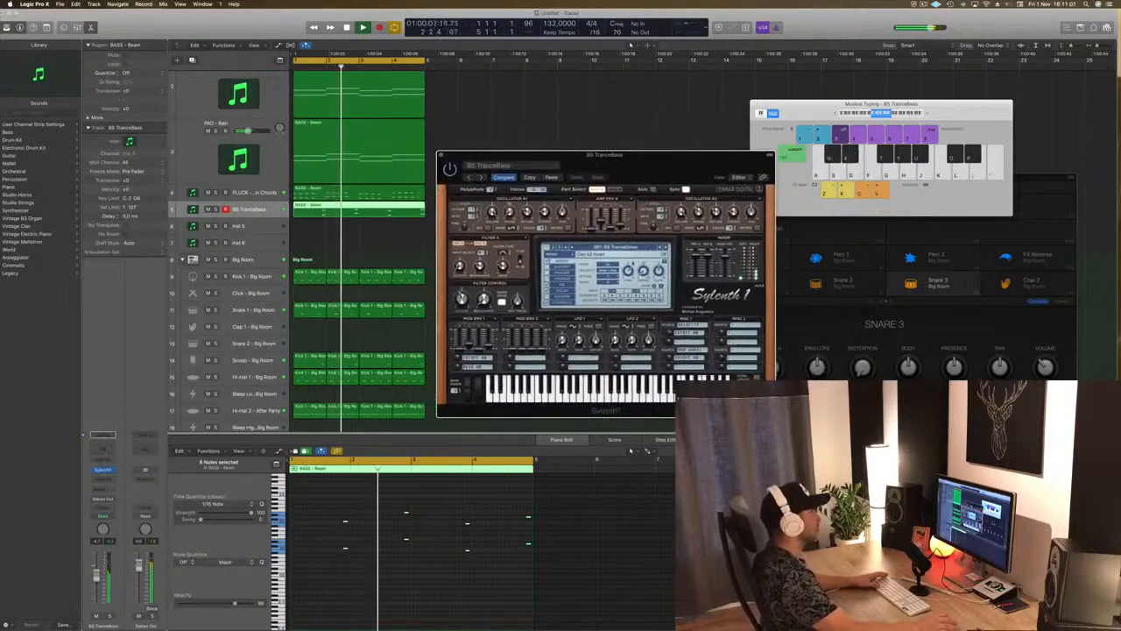
key("Down")
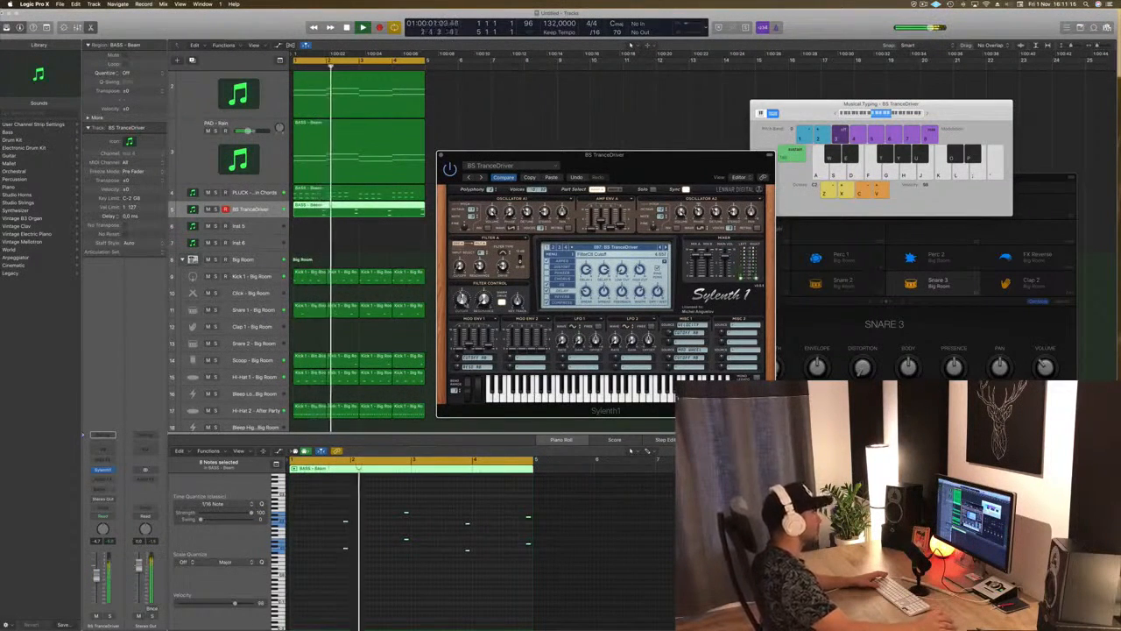
left_click_drag(642, 160, 670, 156)
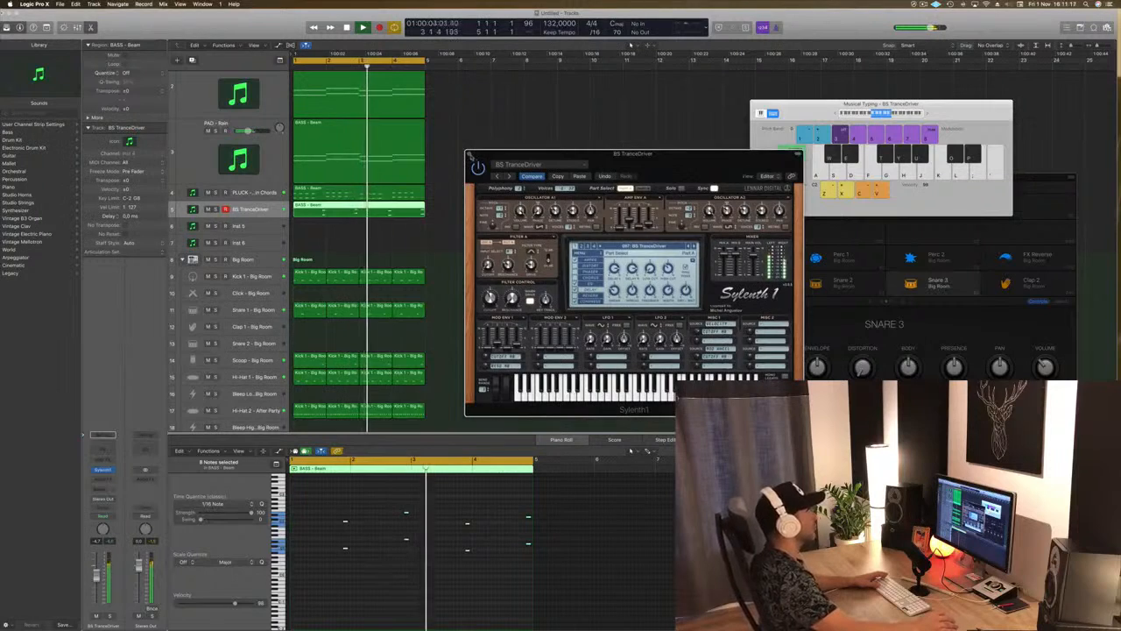
left_click(469, 151)
Save the project as Episode 20th
scroll(495, 236, "down", 5)
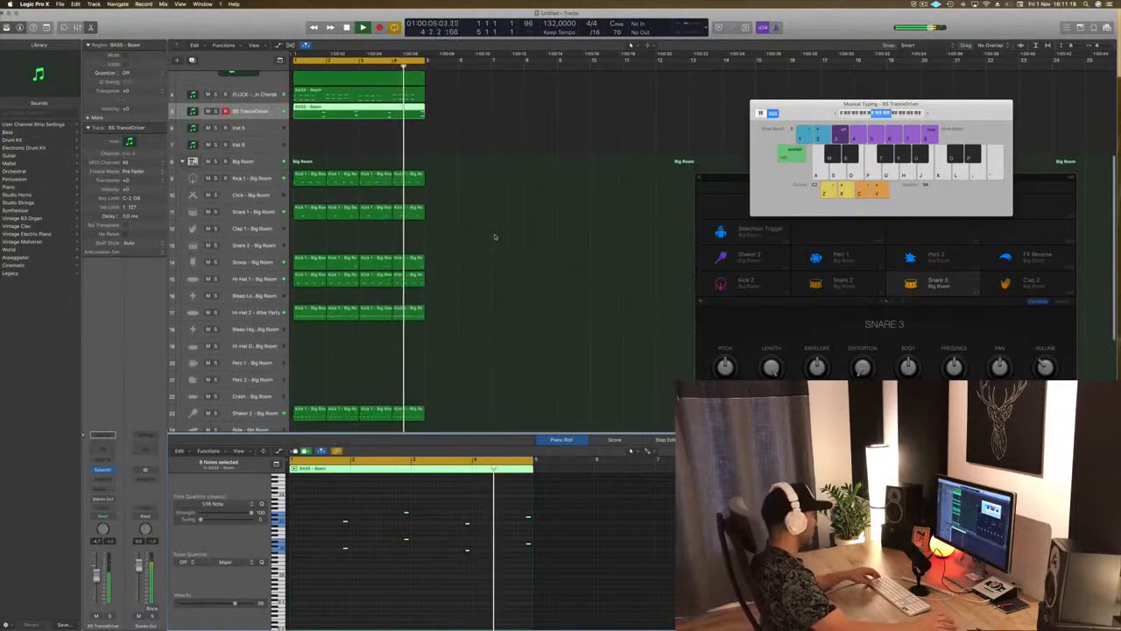
scroll(494, 237, "up", 4)
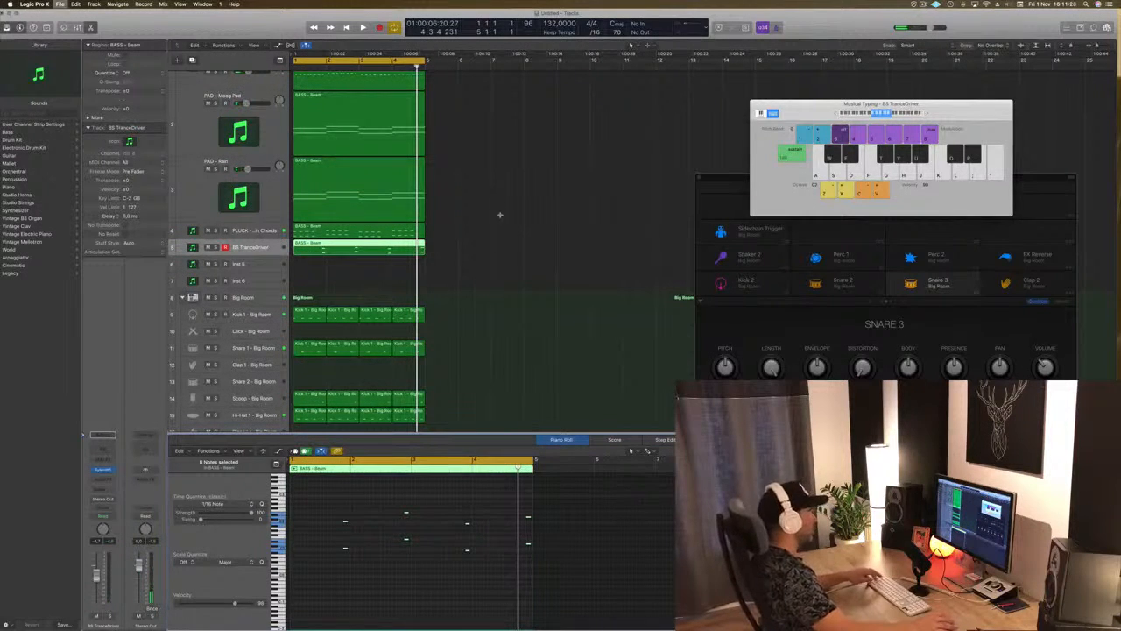
key("super+s")
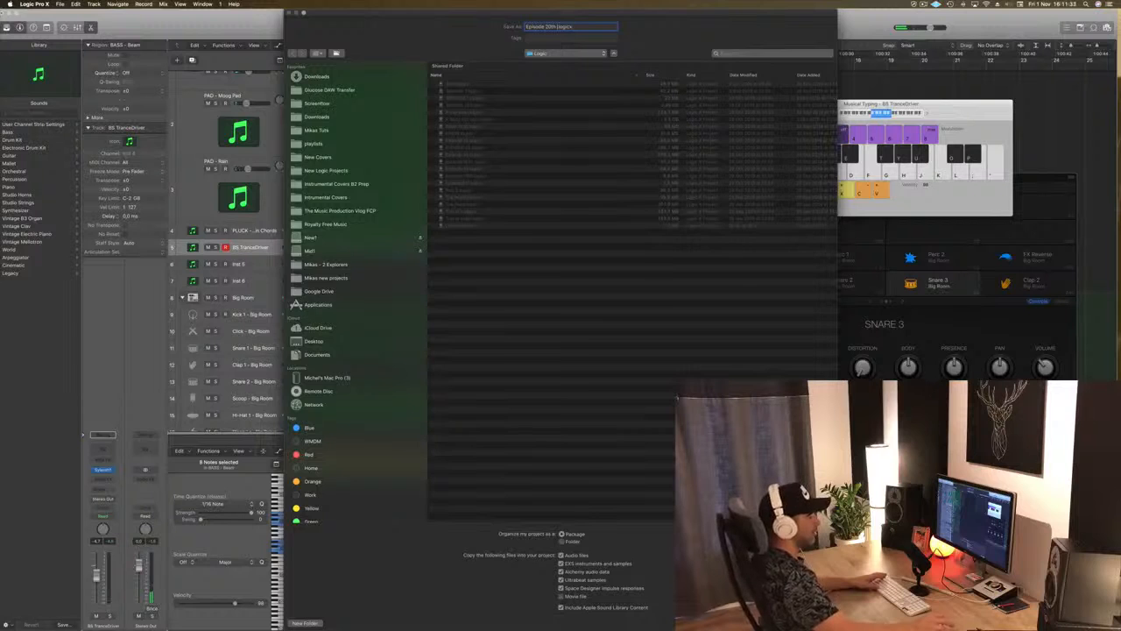
key("Return")
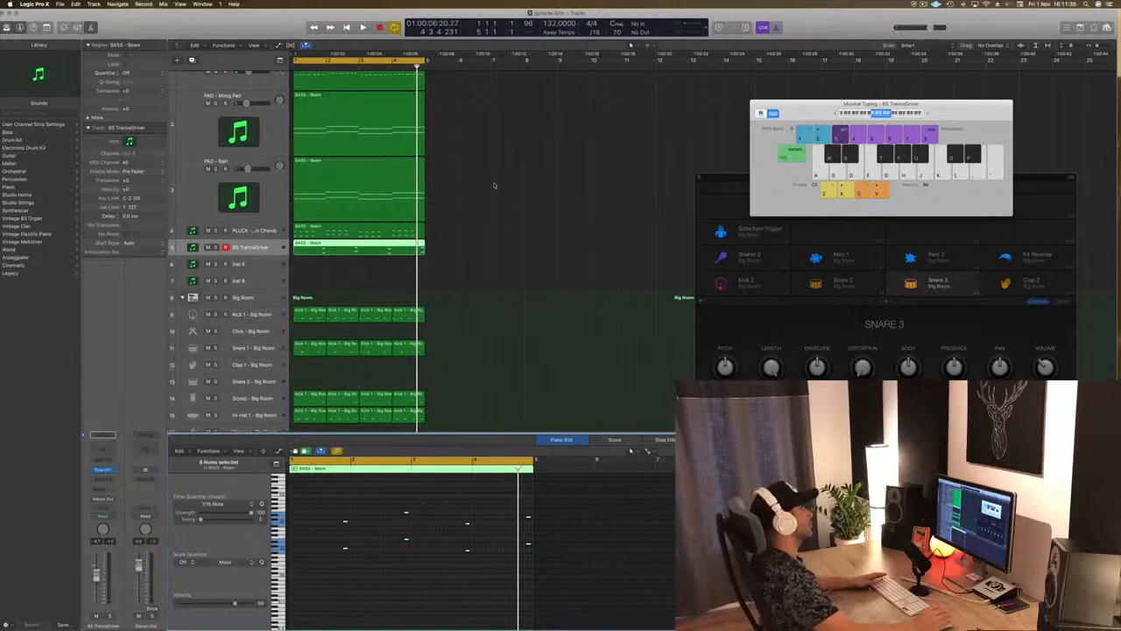
Play the loop from the start, select the BS TranceDriver region and lower that track's volume in the mix
left_click(494, 185)
key("Return")
key("space")
scroll(531, 199, "right", 3)
scroll(535, 198, "left", 3)
left_click(379, 246)
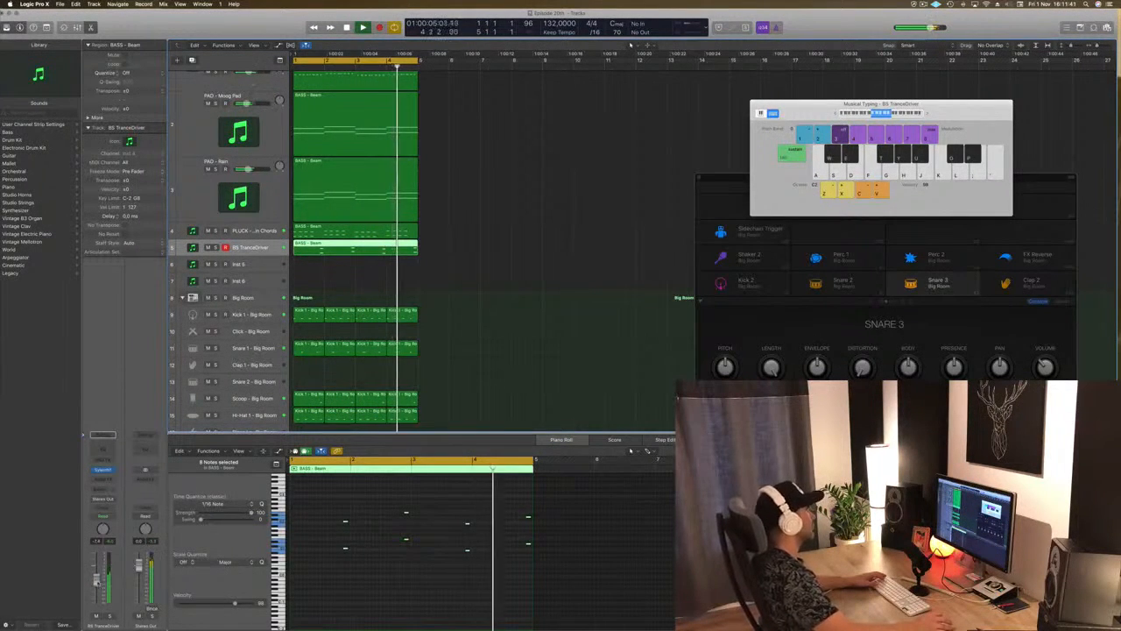
scroll(503, 218, "down", 3)
scroll(503, 218, "down", 2)
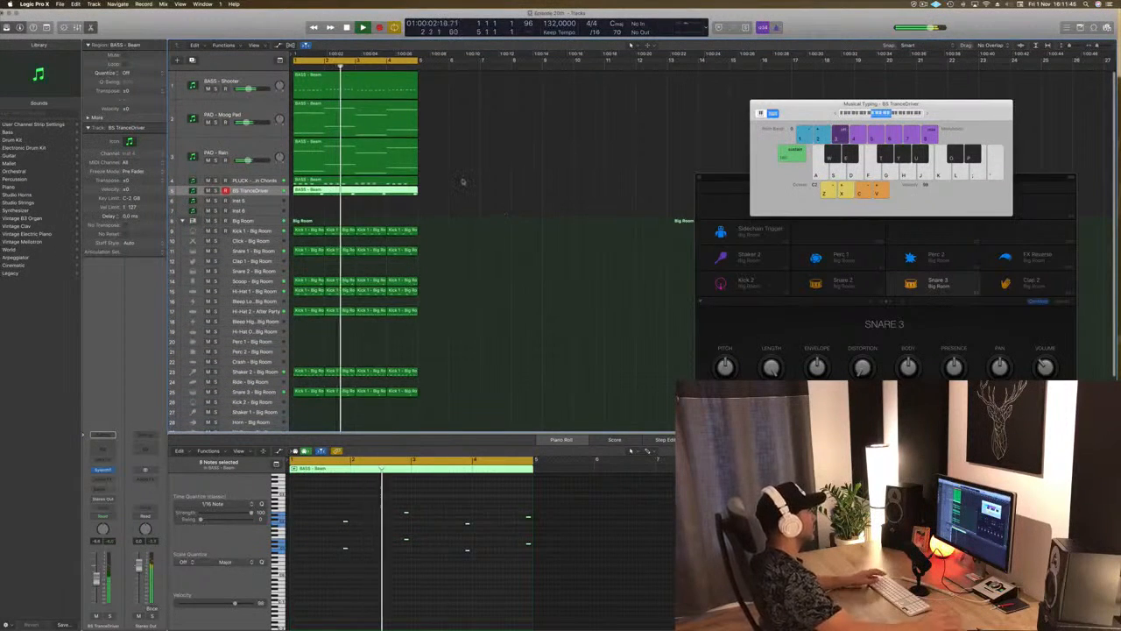
Deselect the stab region and mute the PAD - Rain and PAD - Moog Pad tracks while the loop plays
left_click(503, 218)
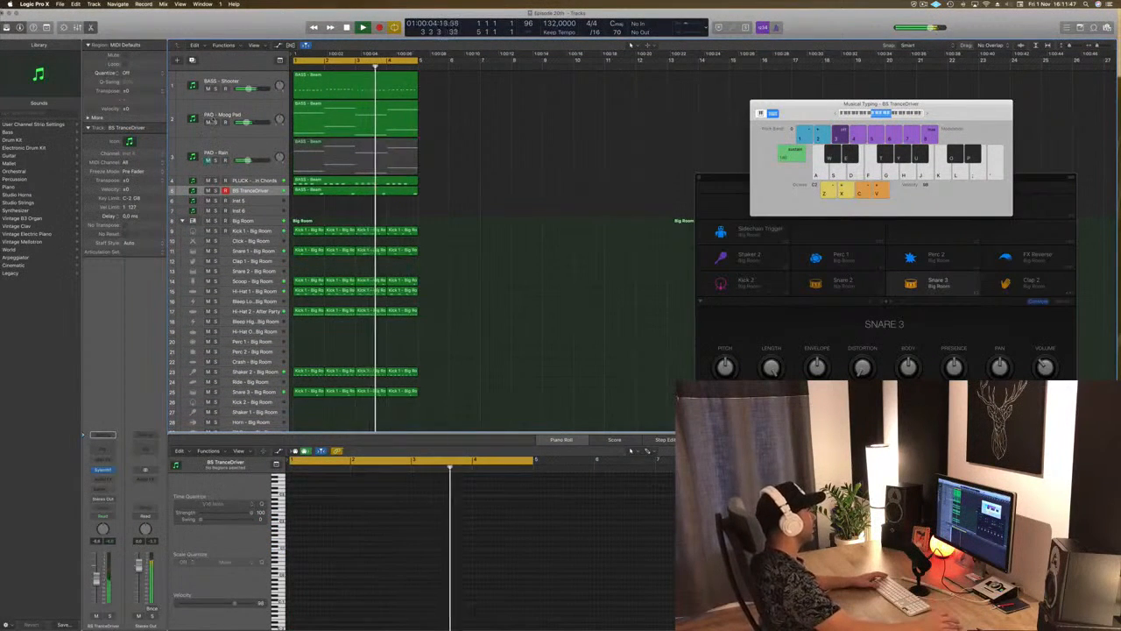
scroll(517, 200, "down", 3)
scroll(517, 200, "up", 1)
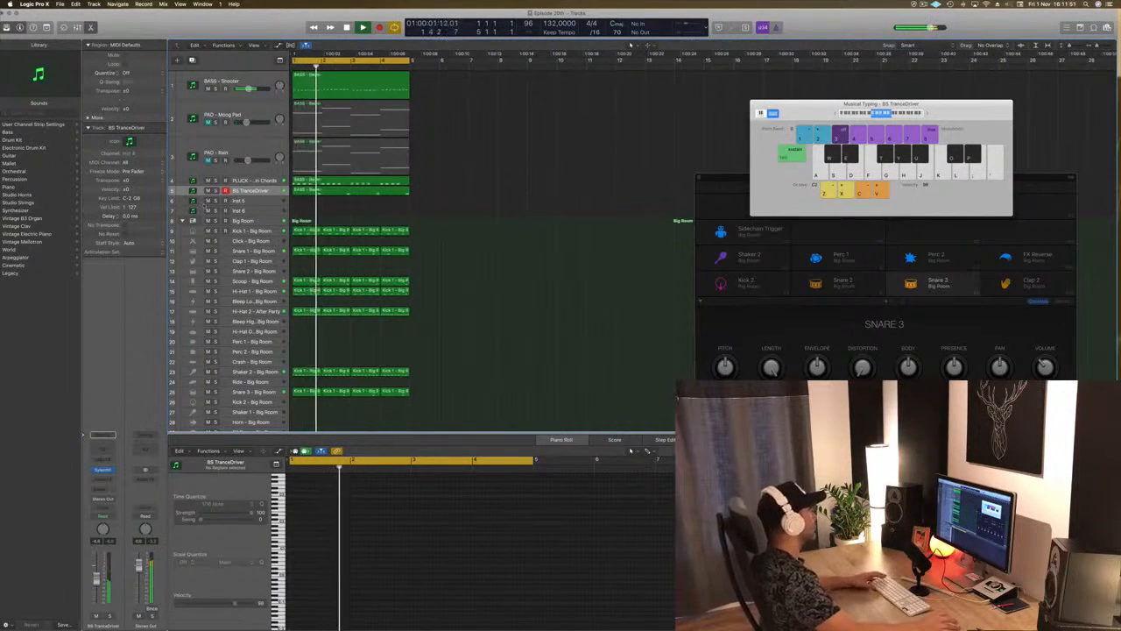
Select the Inst 5 track, enlarge its row, and open its Sylenth1 instrument over the arrangement
key("Down")
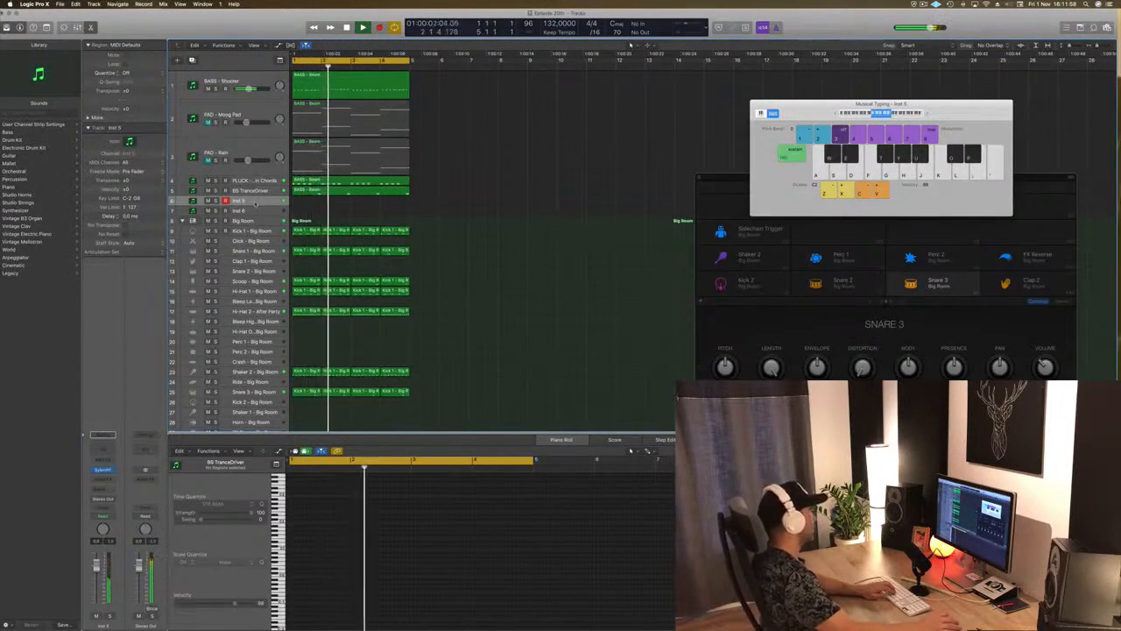
left_click_drag(249, 205, 251, 257)
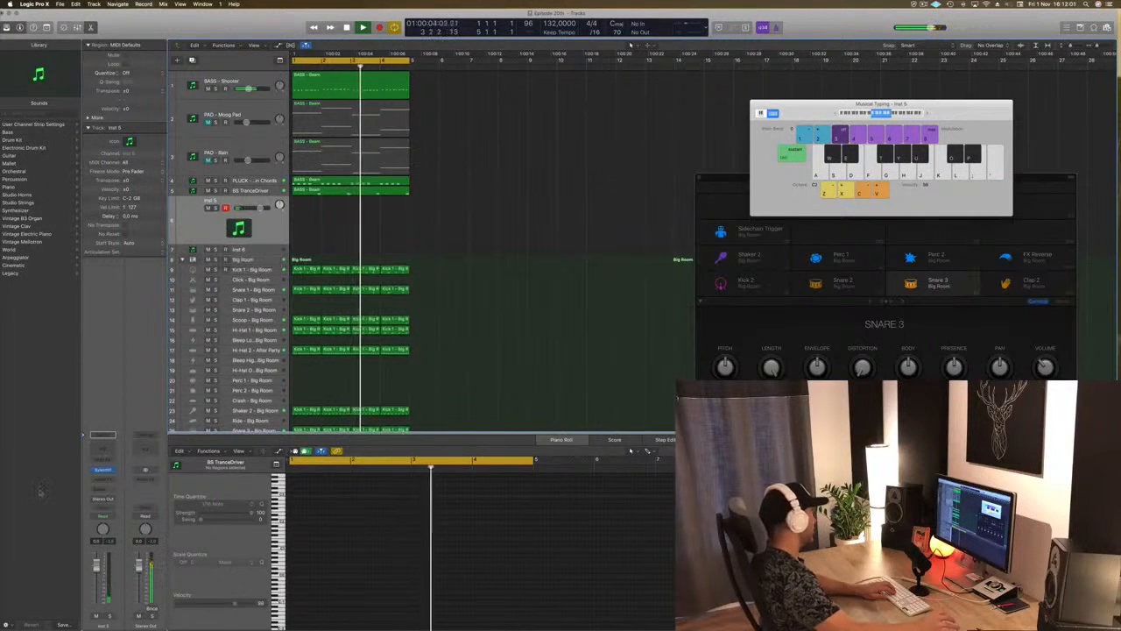
left_click(102, 470)
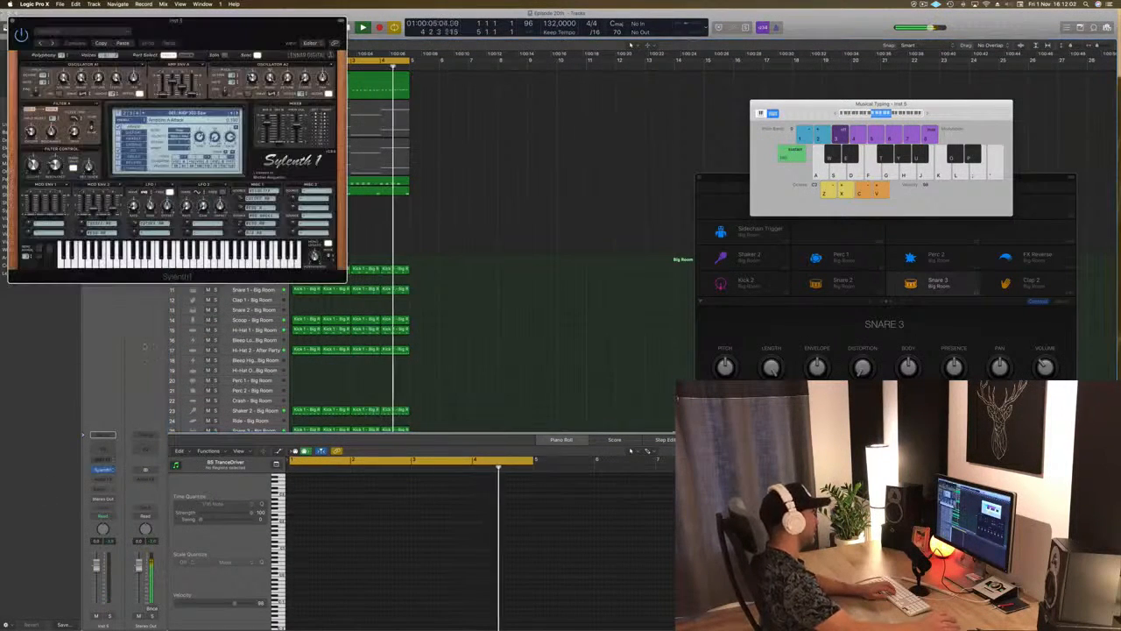
left_click_drag(253, 25, 491, 70)
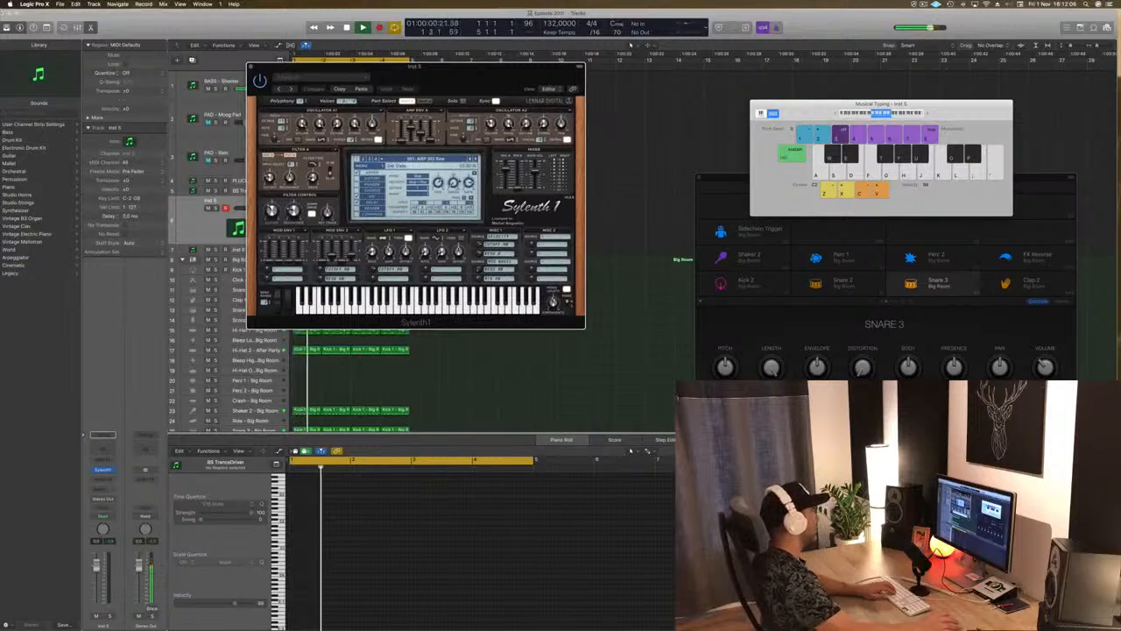
Load another factory bank in Sylenth1, choose its LEAD - 80's Cop preset, and move the window clear of the regions
left_click(359, 165)
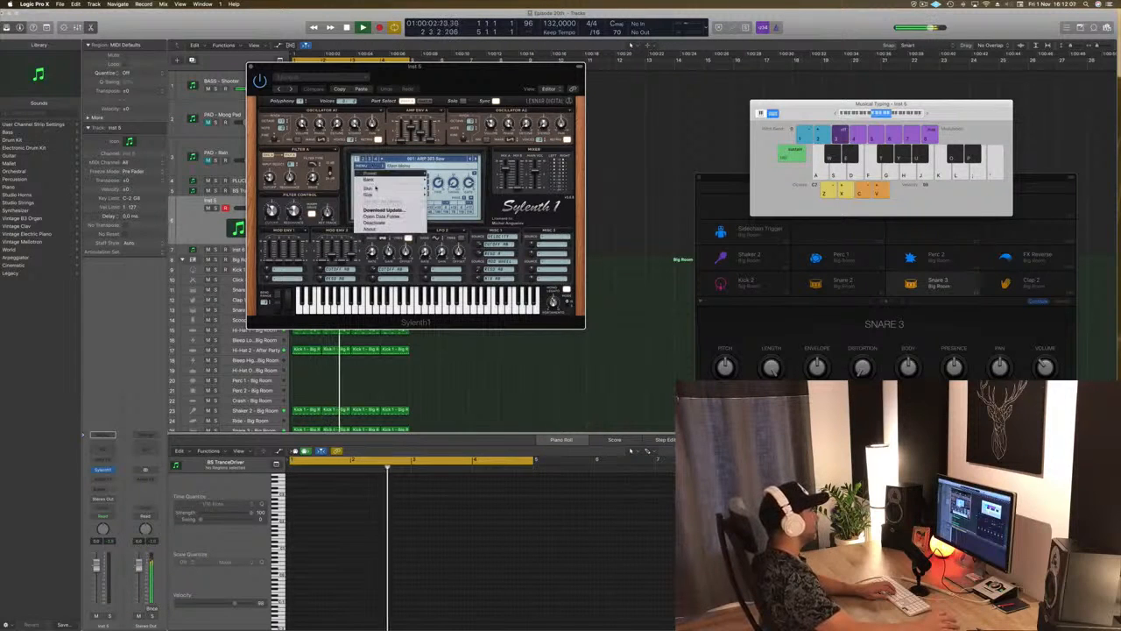
mouse_move(370, 186)
mouse_move(446, 181)
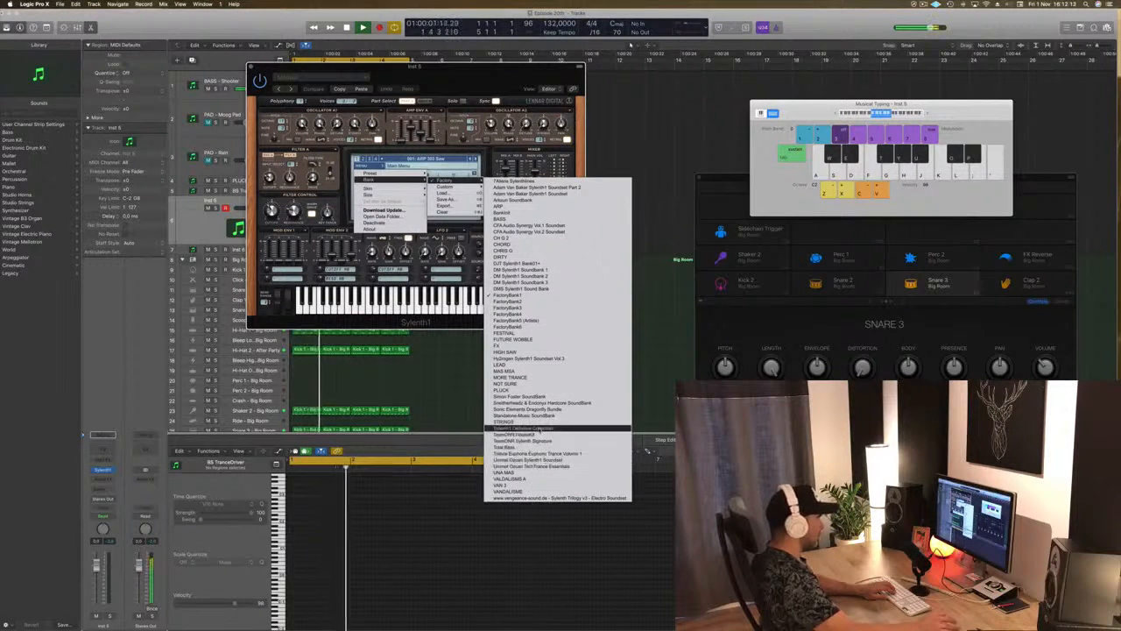
left_click(538, 453)
left_click(420, 159)
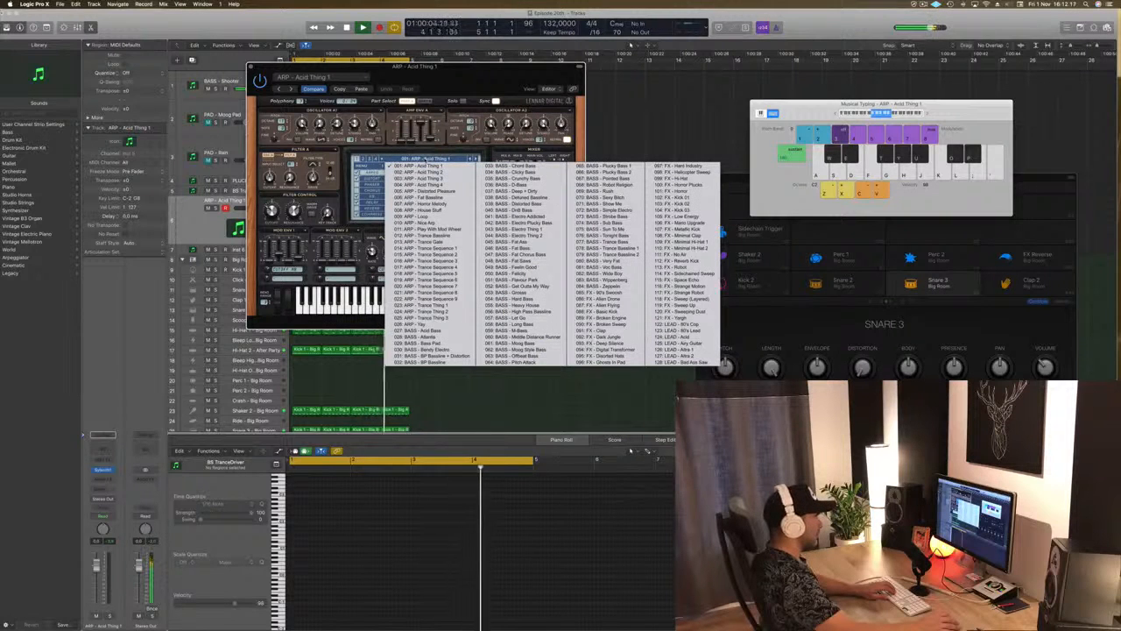
left_click(674, 325)
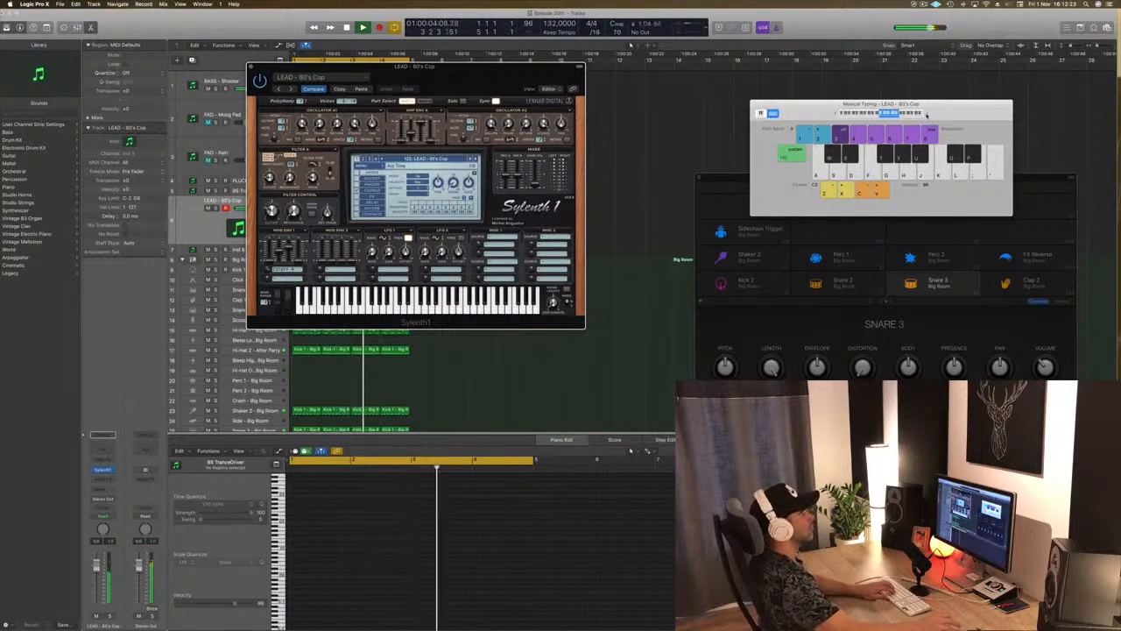
left_click_drag(416, 66, 663, 94)
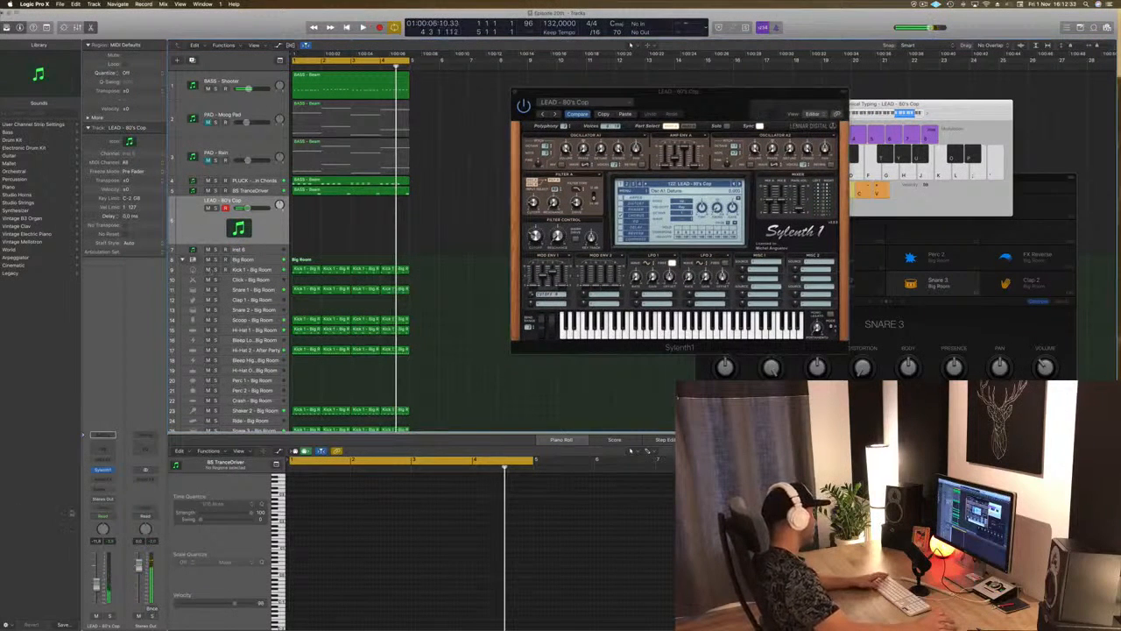
Add a send to Bus 14 on the LEAD - 80's Cop track
left_click(97, 491)
mouse_move(111, 506)
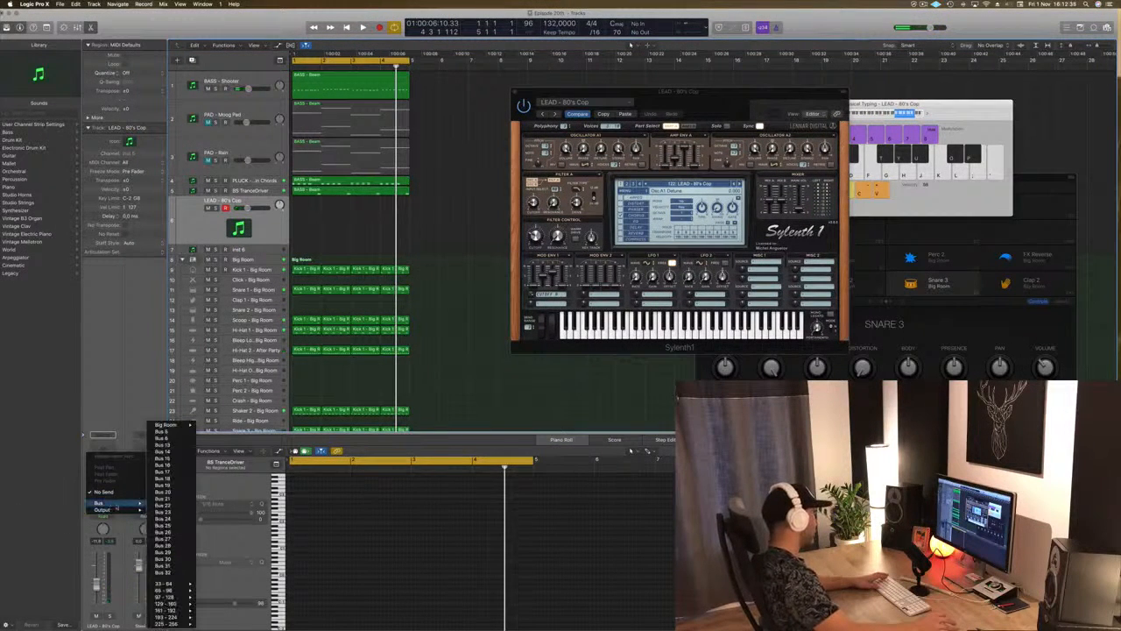
left_click(178, 452)
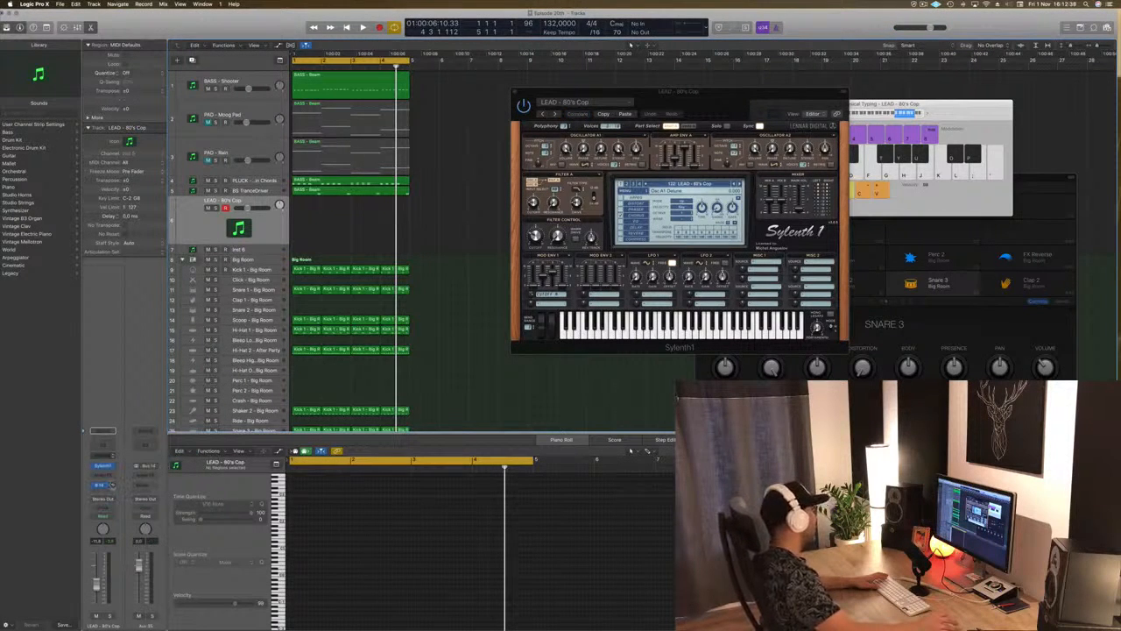
Insert SilverVerb on the new Bus 14 aux channel, load the saved custom preset with 94% wet output, and close it
left_click(155, 477)
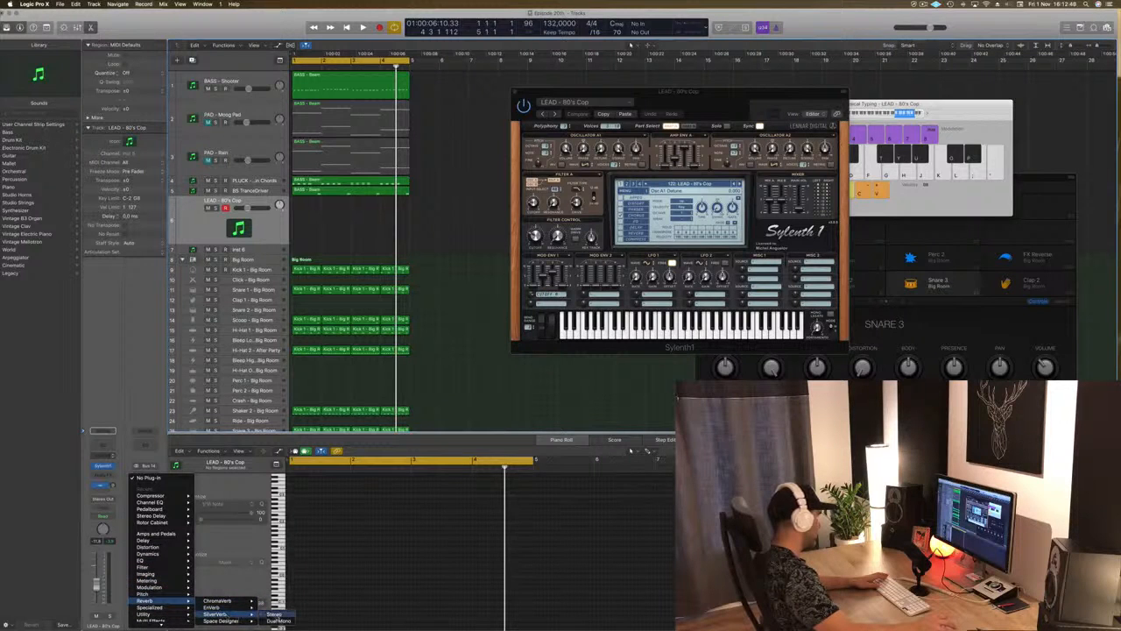
left_click(277, 619)
left_click(101, 36)
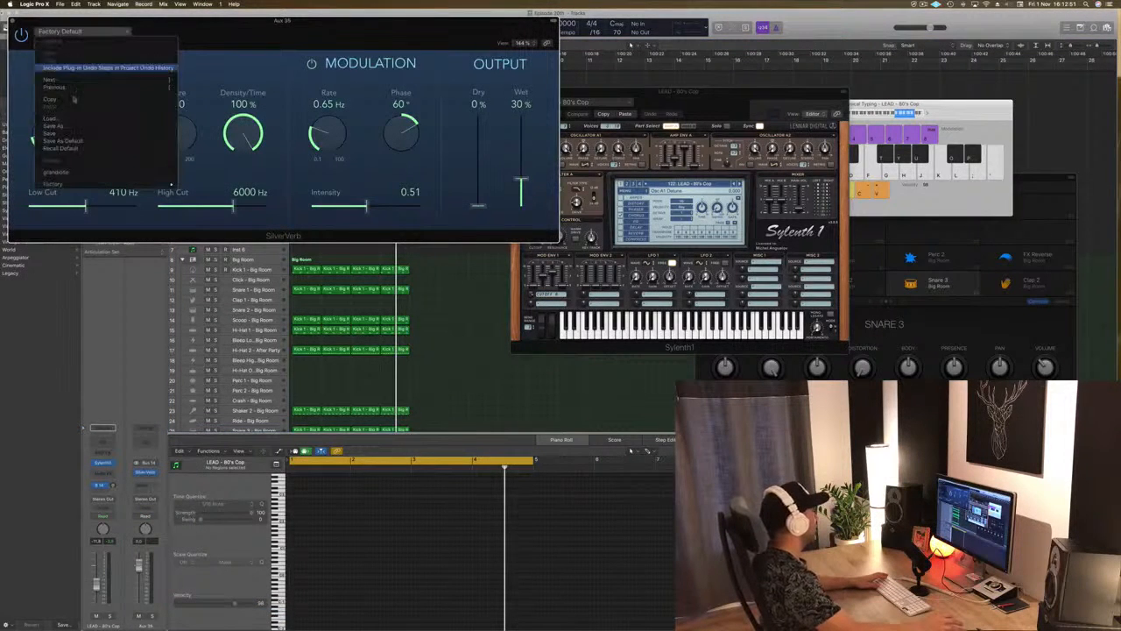
left_click(58, 172)
left_click_drag(225, 37, 479, 50)
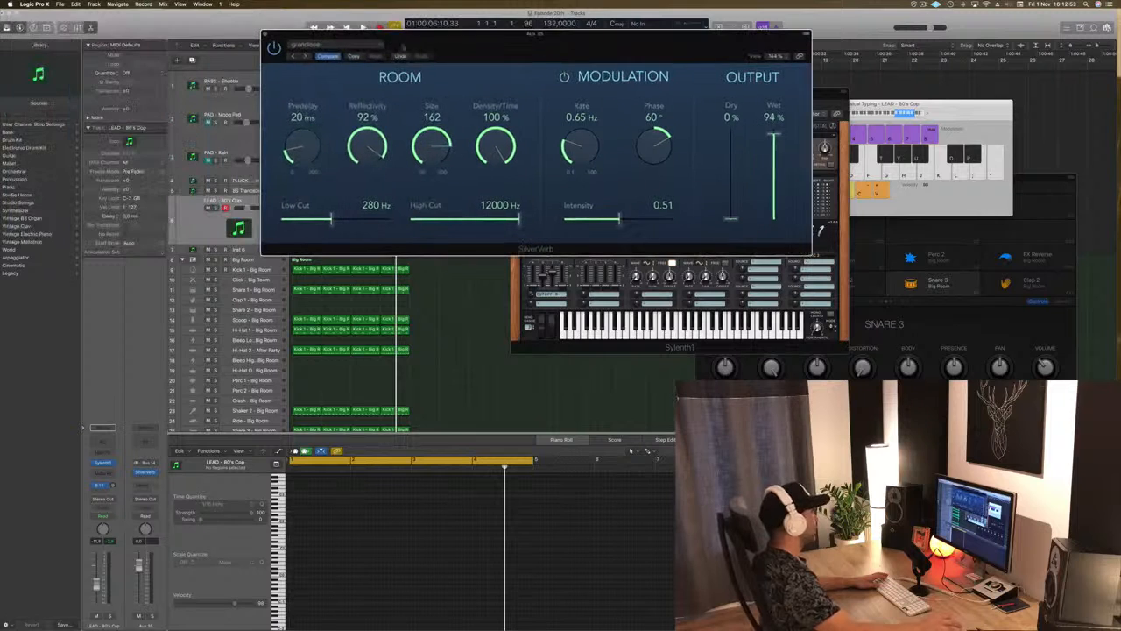
key("super+w")
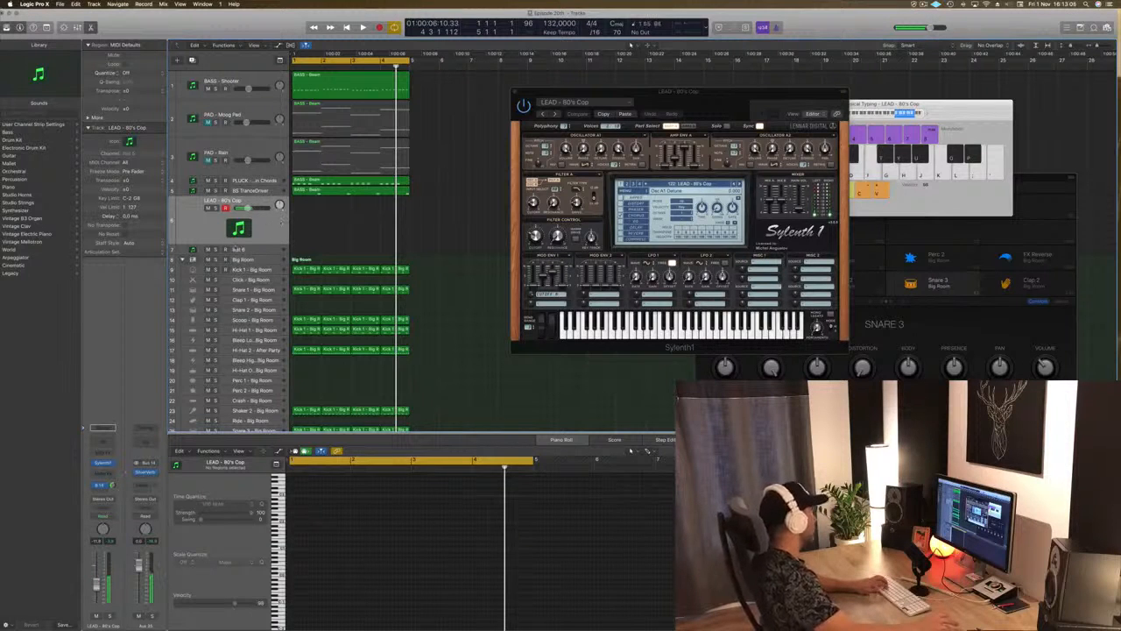
Insert a stereo Echo below SilverVerb on the aux channel and move its window off the Sylenth1 controls
left_click(147, 473)
left_click(147, 475)
left_click(146, 477)
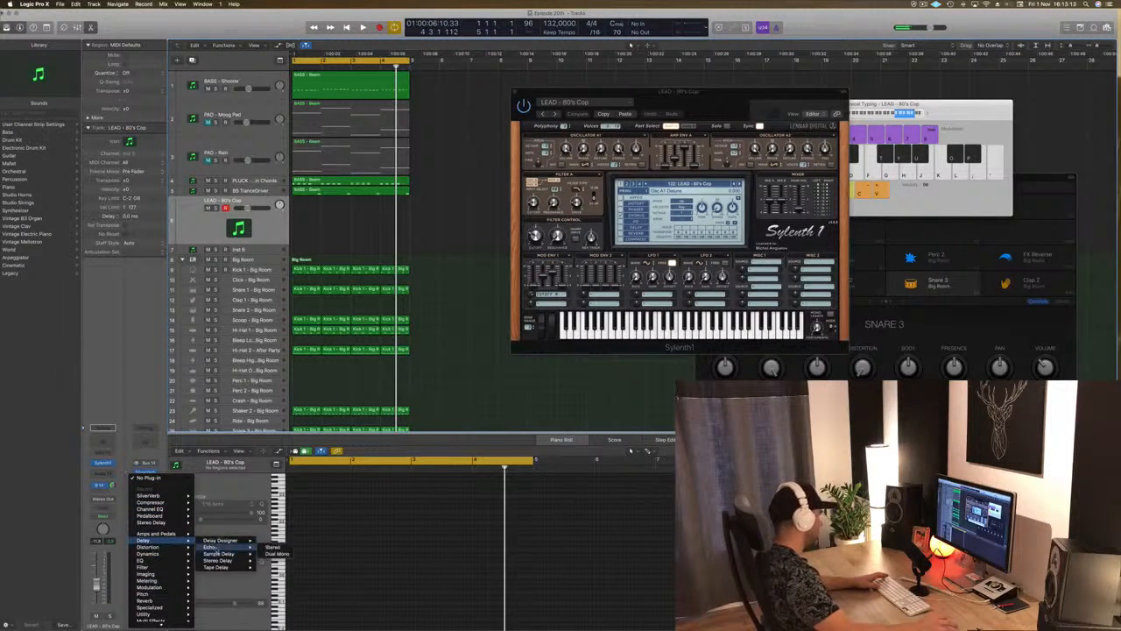
left_click(272, 547)
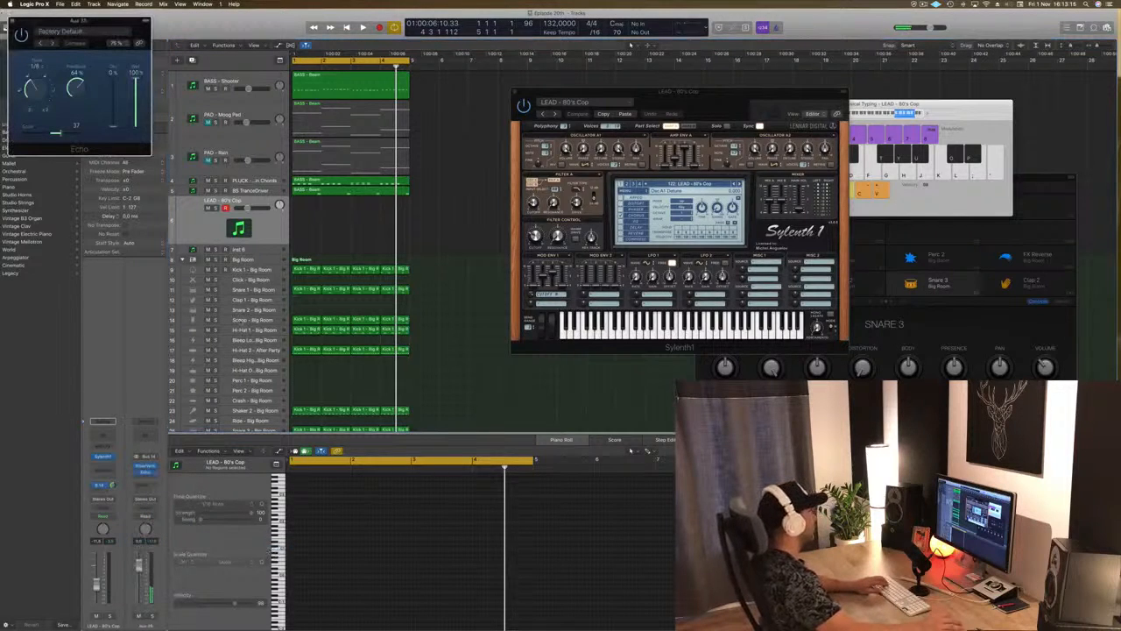
left_click_drag(108, 28, 653, 195)
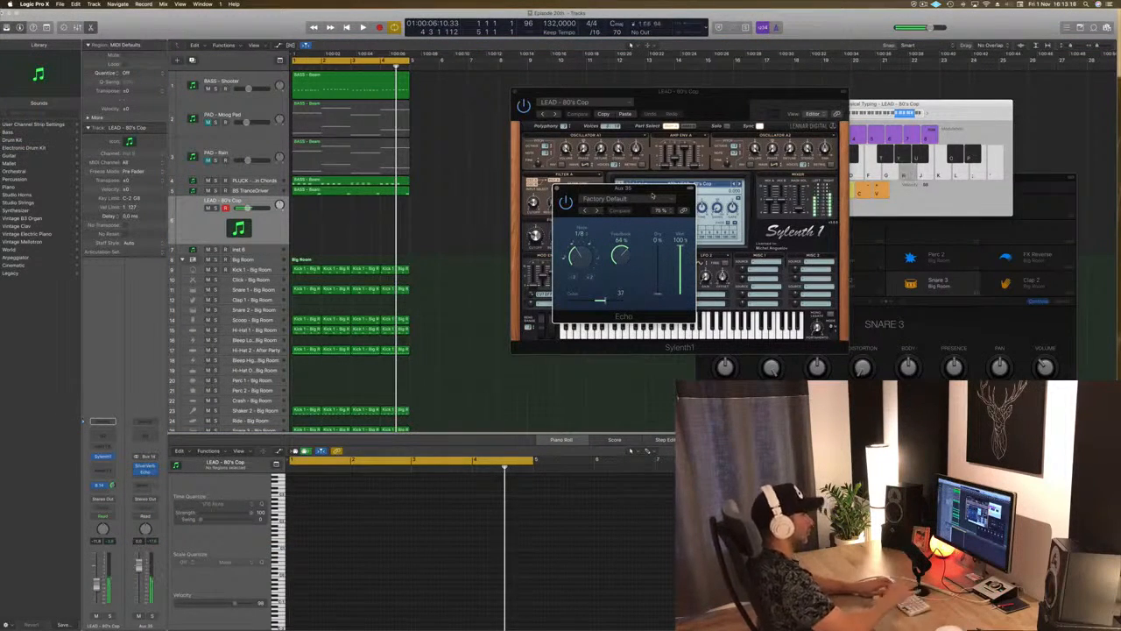
left_click_drag(649, 191, 809, 241)
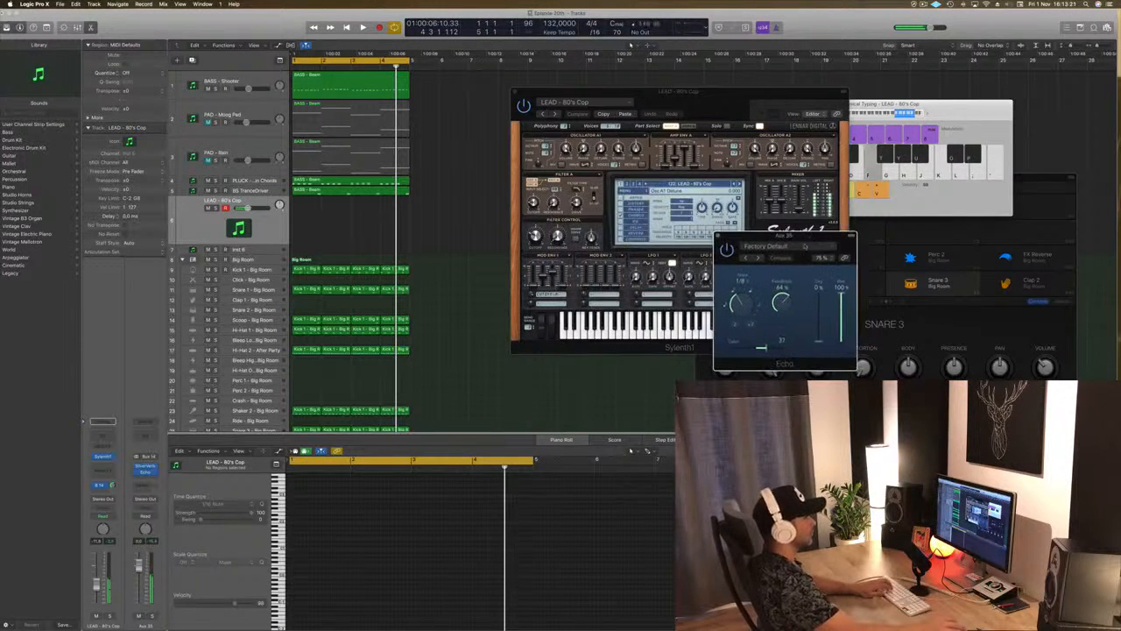
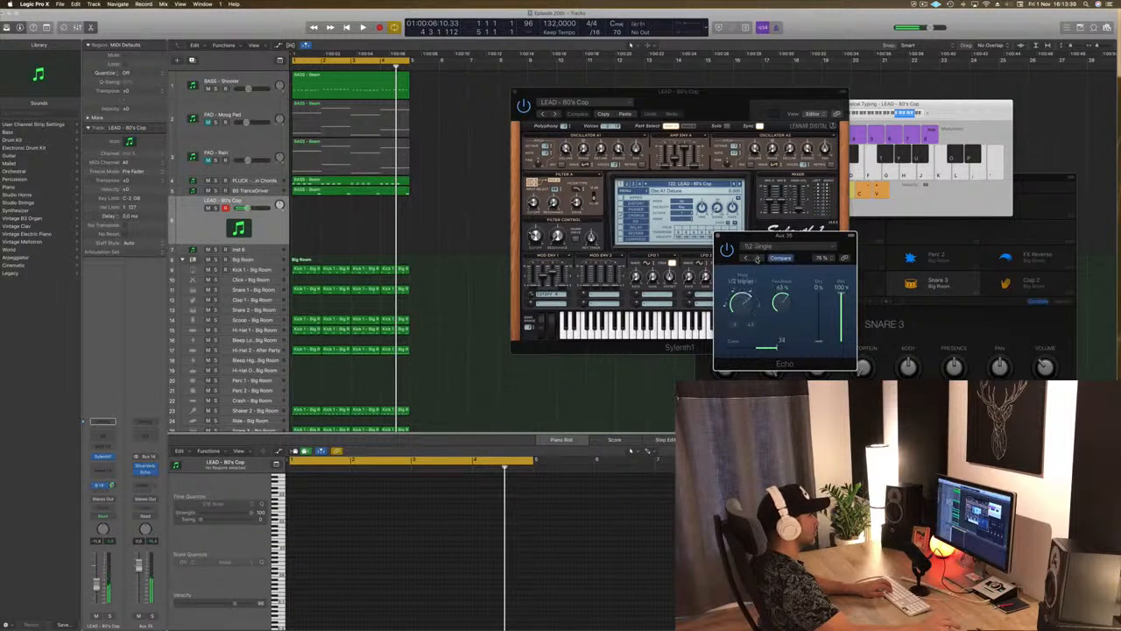
Recall the Echo plug-in's default settings and move its window away from the previous spot, up over the synth
left_click(752, 247)
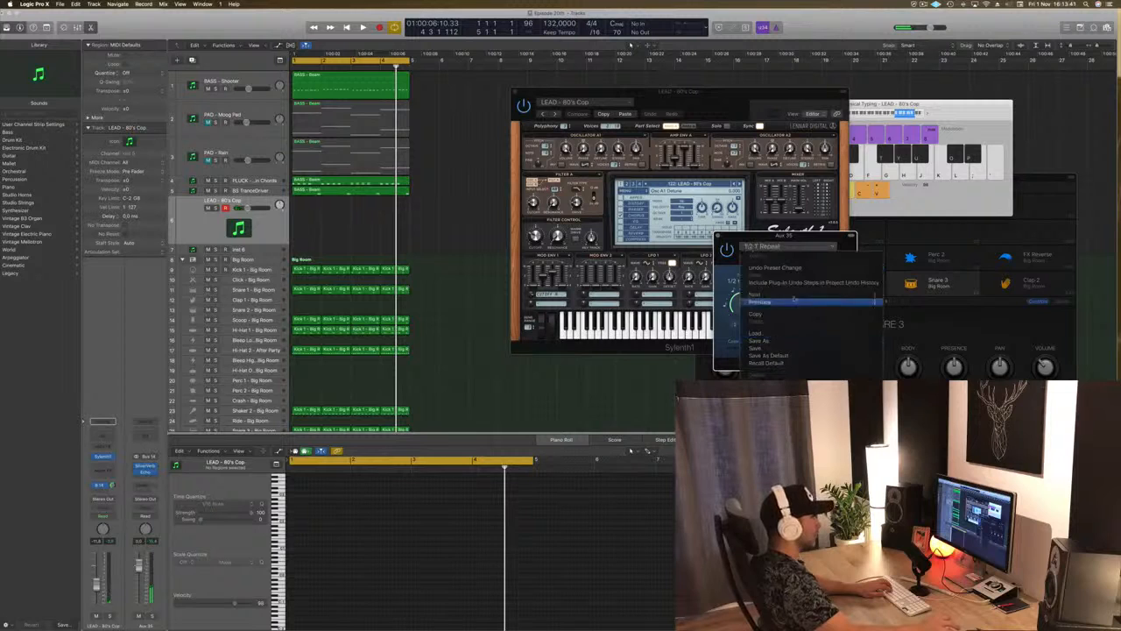
left_click(777, 363)
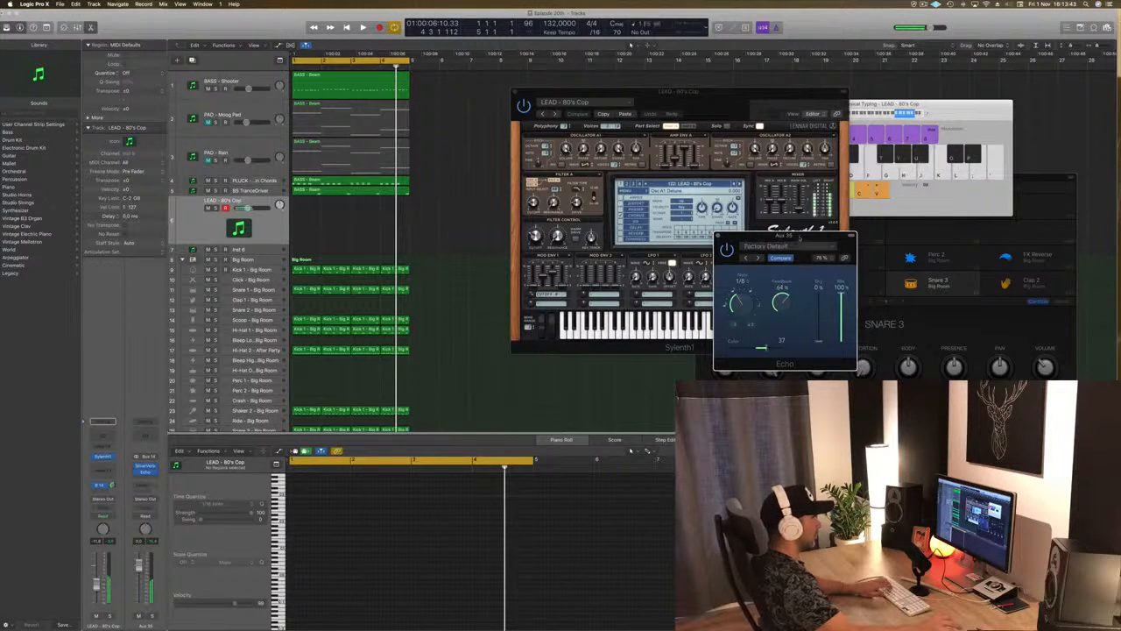
left_click_drag(802, 235, 741, 108)
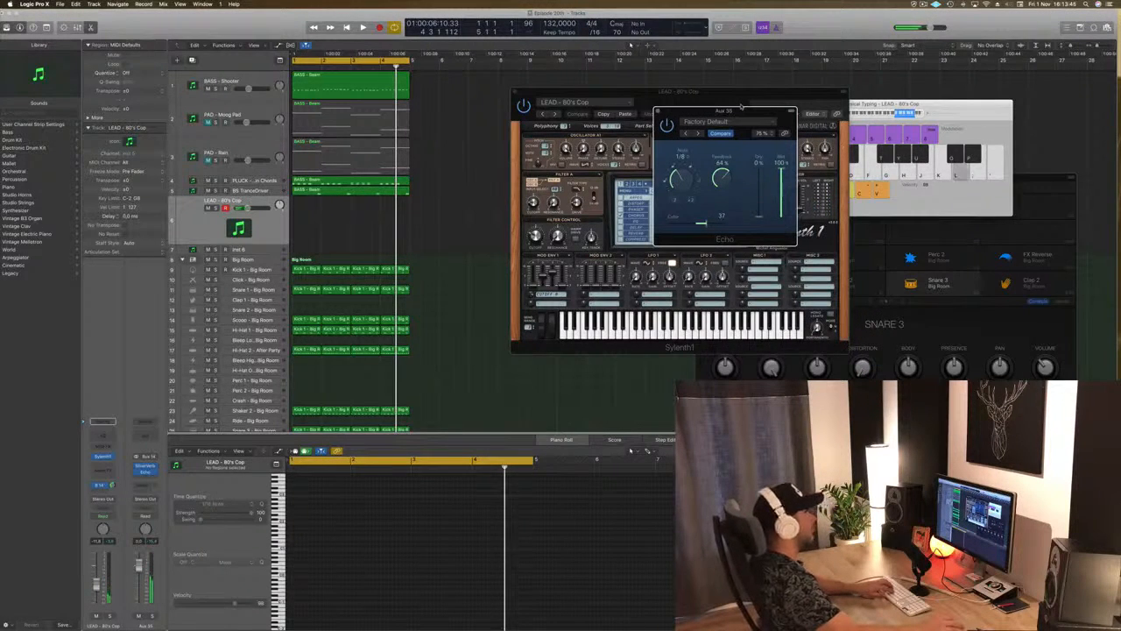
Play the loop and audition the Sylenth1 presets LEAD - 80's Lead and LEAD - Acid on the lead track
left_click(631, 44)
key("space")
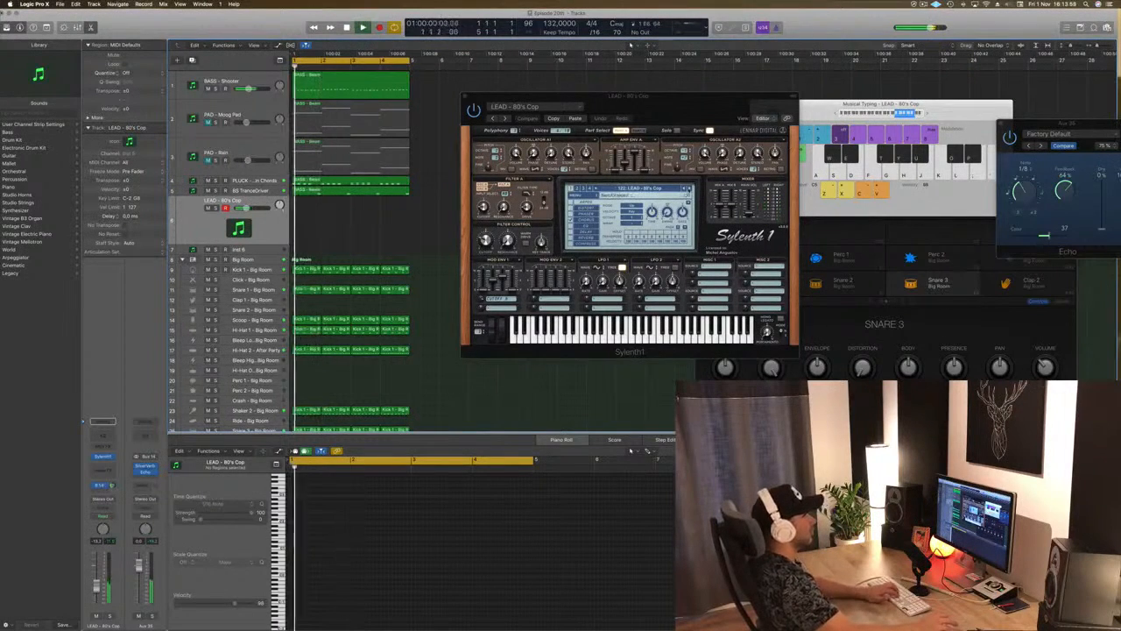
key("]")
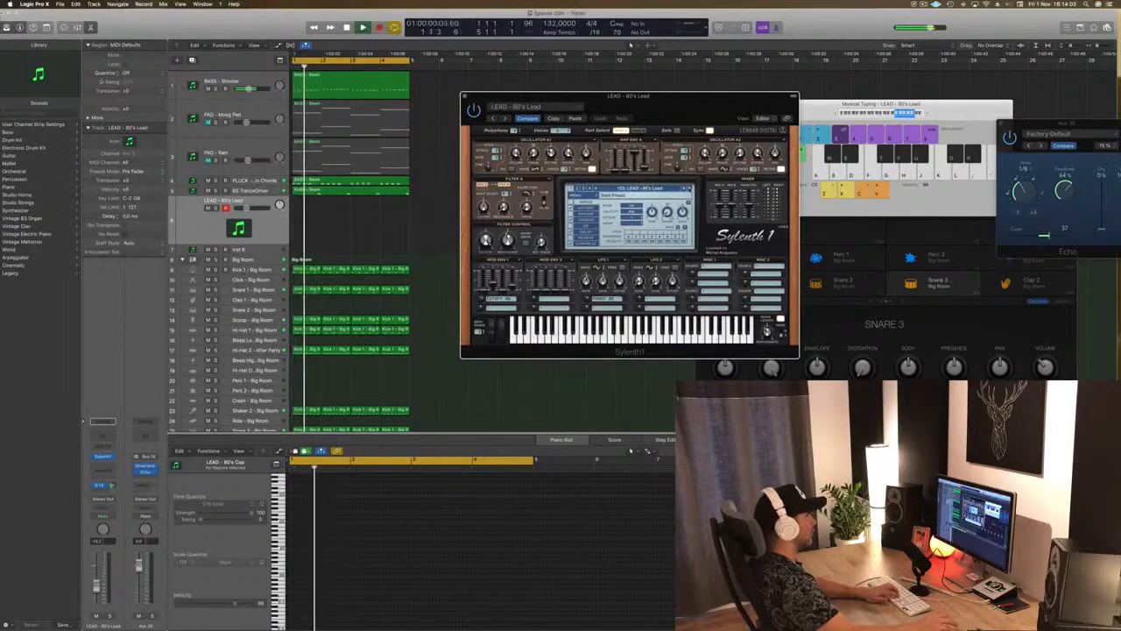
key("]")
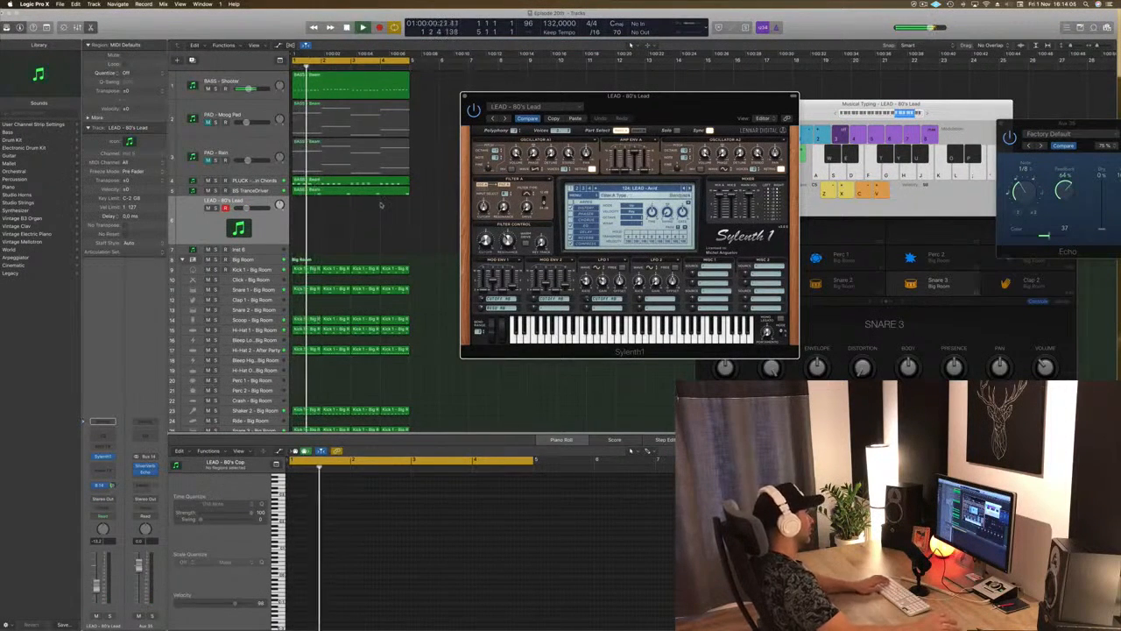
left_click(336, 237)
key("space")
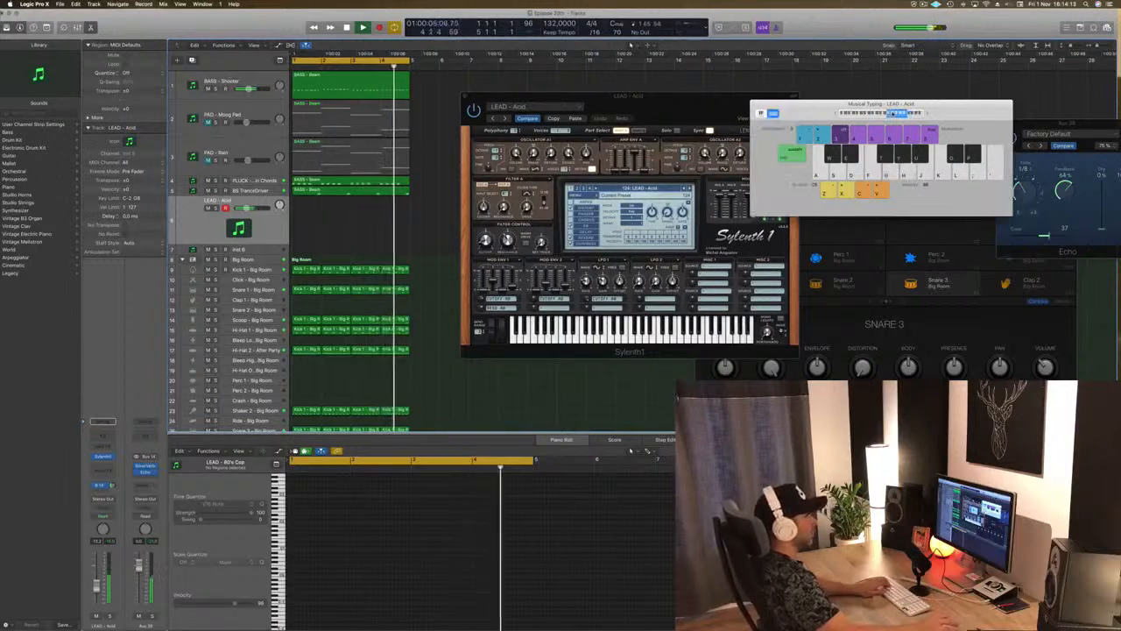
left_click_drag(695, 104, 671, 97)
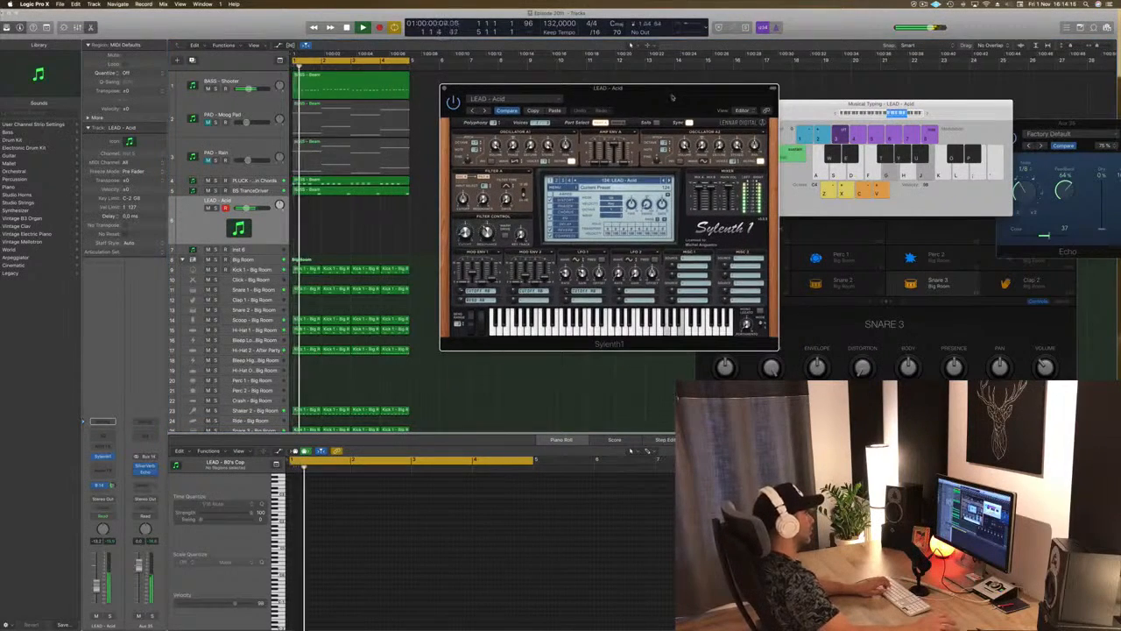
left_click(633, 44)
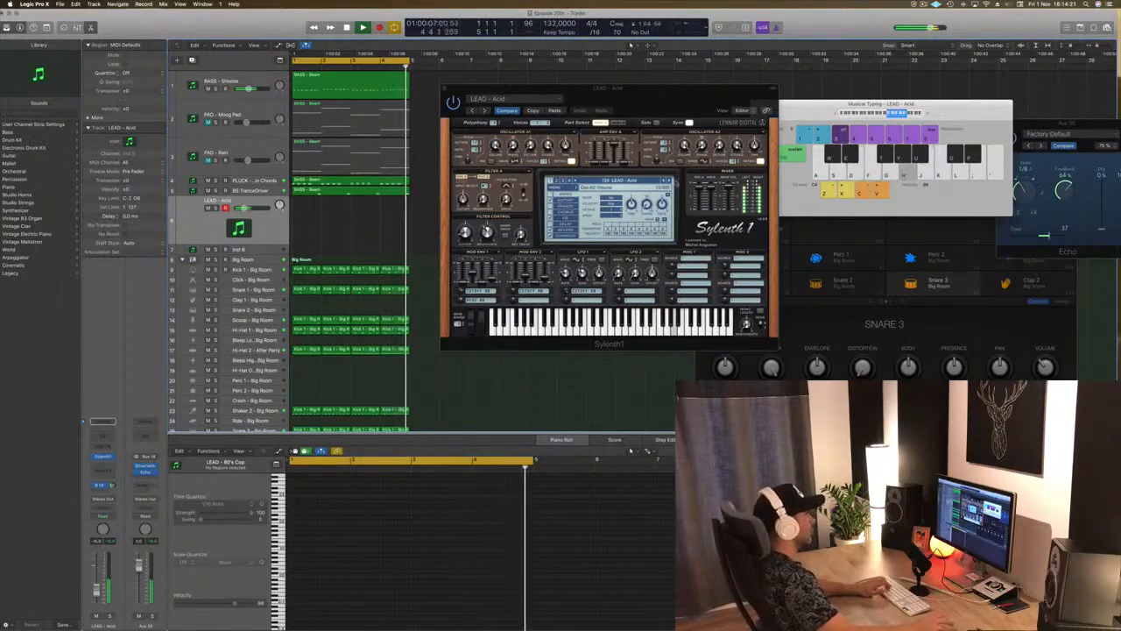
Advance the synth to the preset LEAD - Bad Ass Saw and play a few test notes over the loop
left_click(670, 180)
key("]")
key("]")
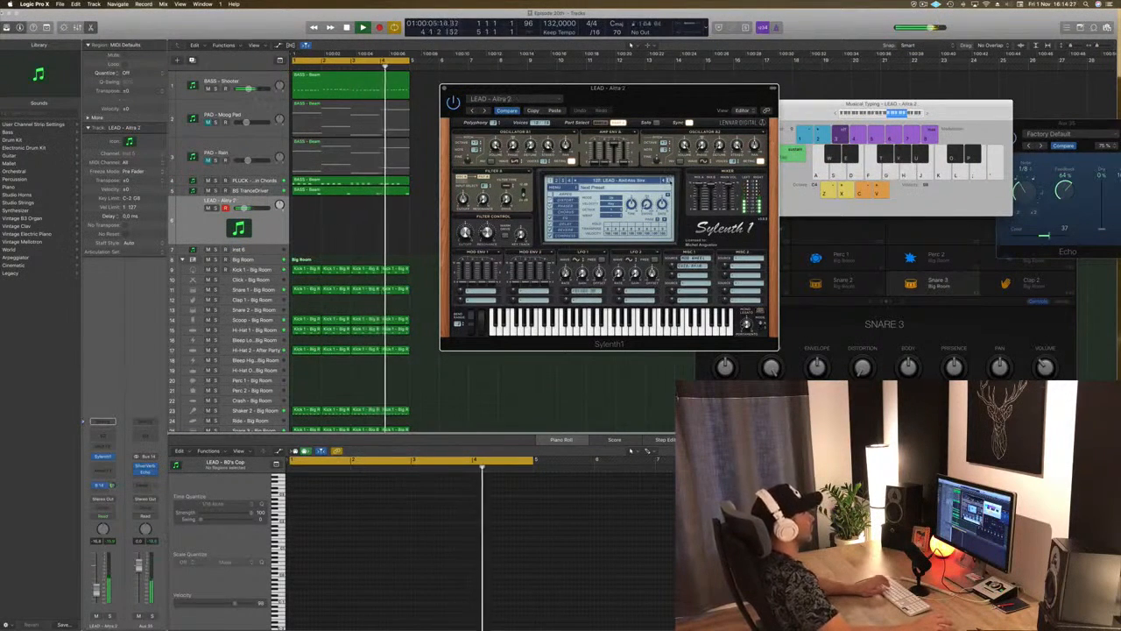
key("]")
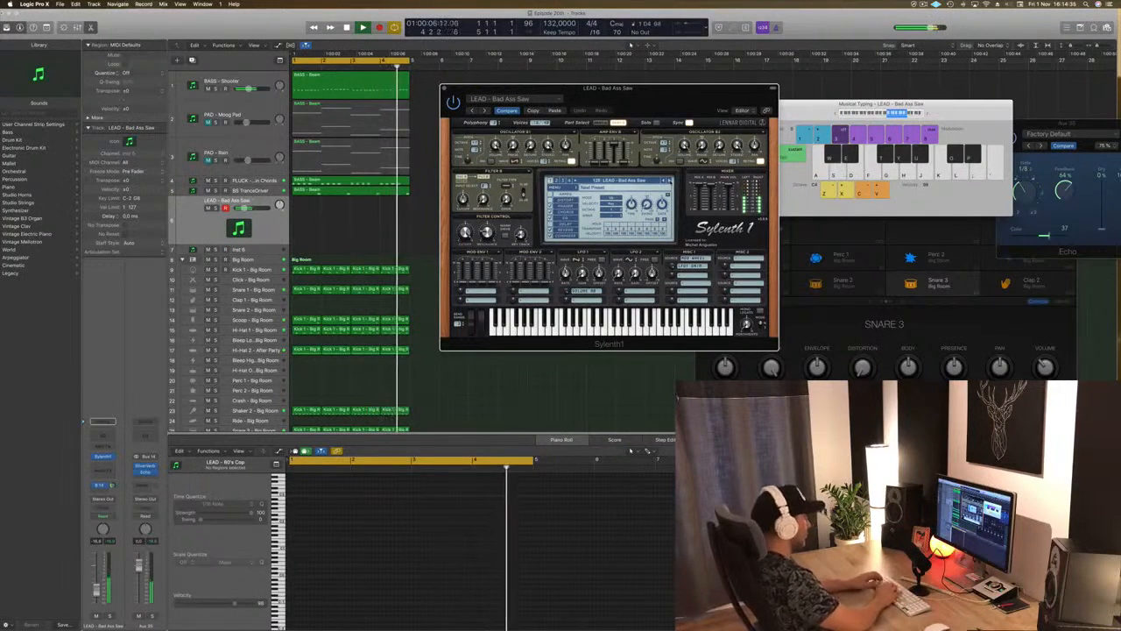
key("l")
key("k")
key("h")
Advance the synth through LEAD - Bendy Saw and LEAD - Brazil 1 to the preset LEAD - Broken Keys while the loop plays
left_click(671, 182)
left_click(671, 181)
key("]")
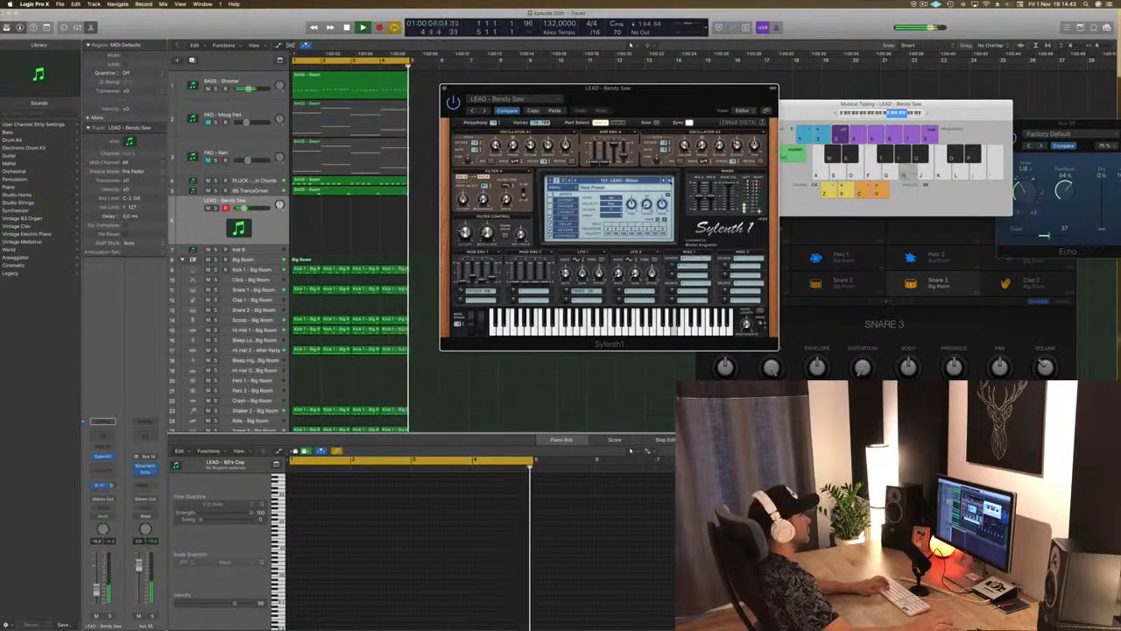
key("]")
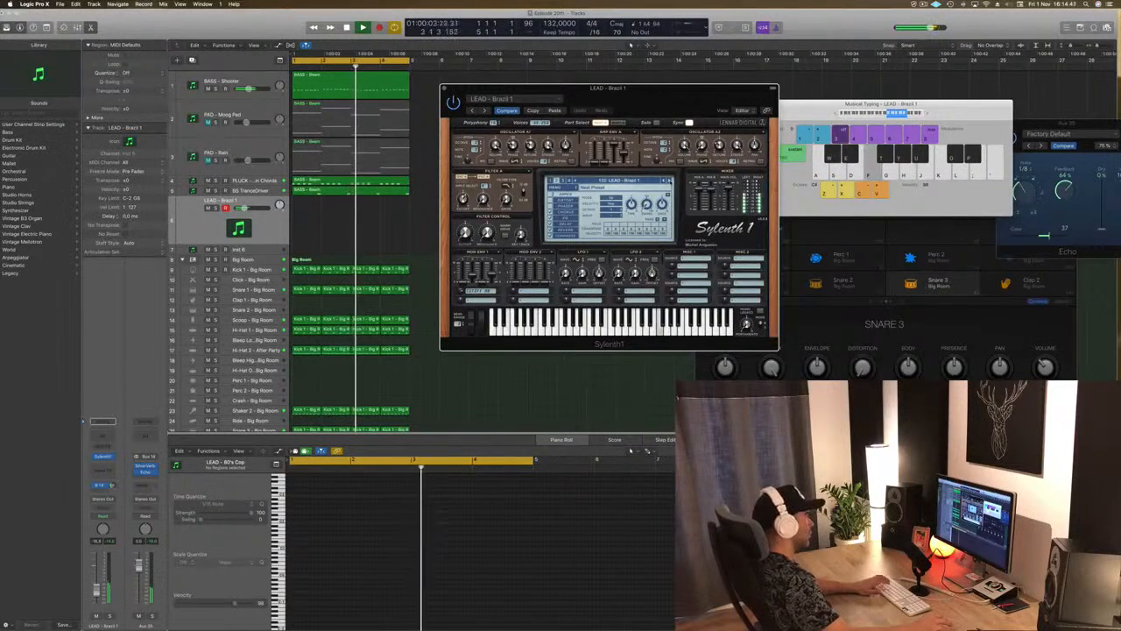
key("]")
key("]")
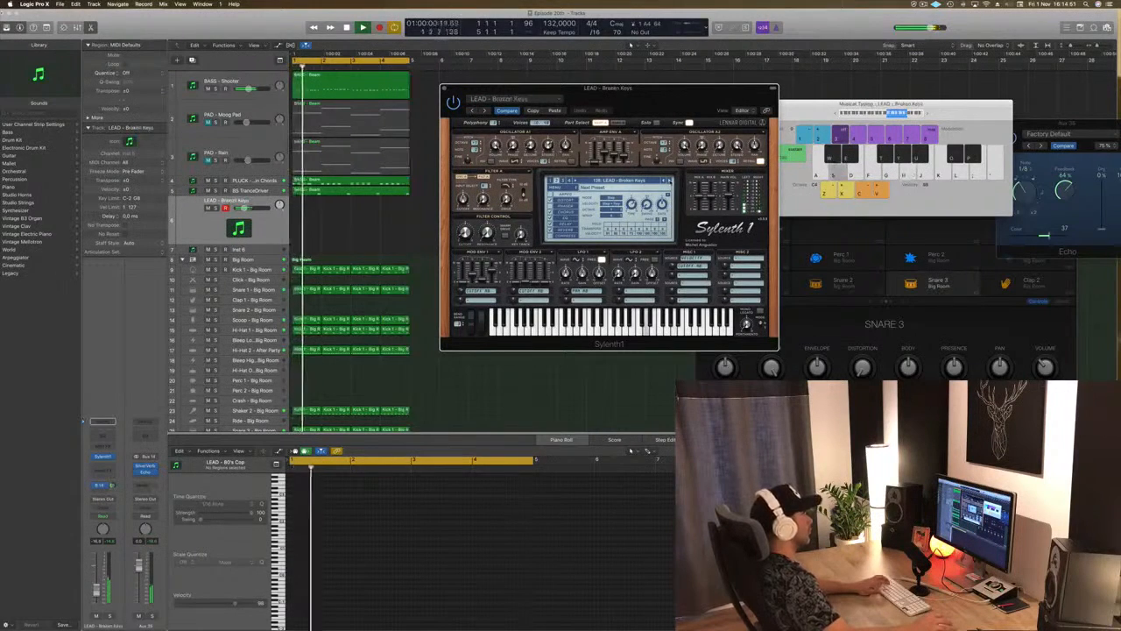
Advance the synth through LEAD - Burning Up, LEAD - Central Park and LEAD - Disco Lights to the preset LEAD - Discover Trance
key("]")
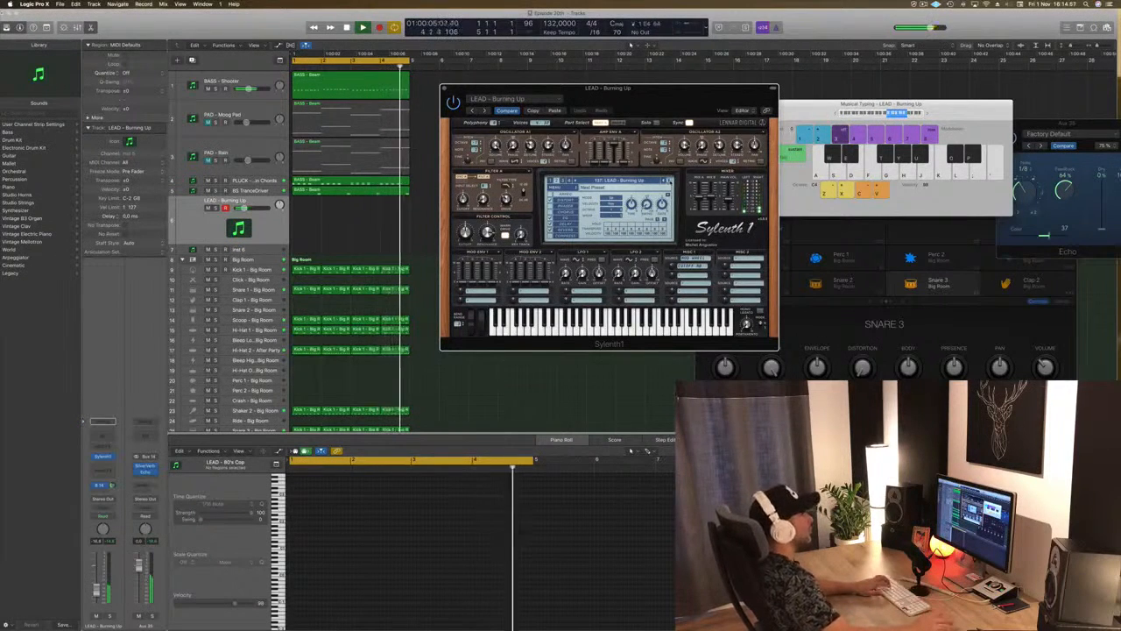
key("]")
key("]")
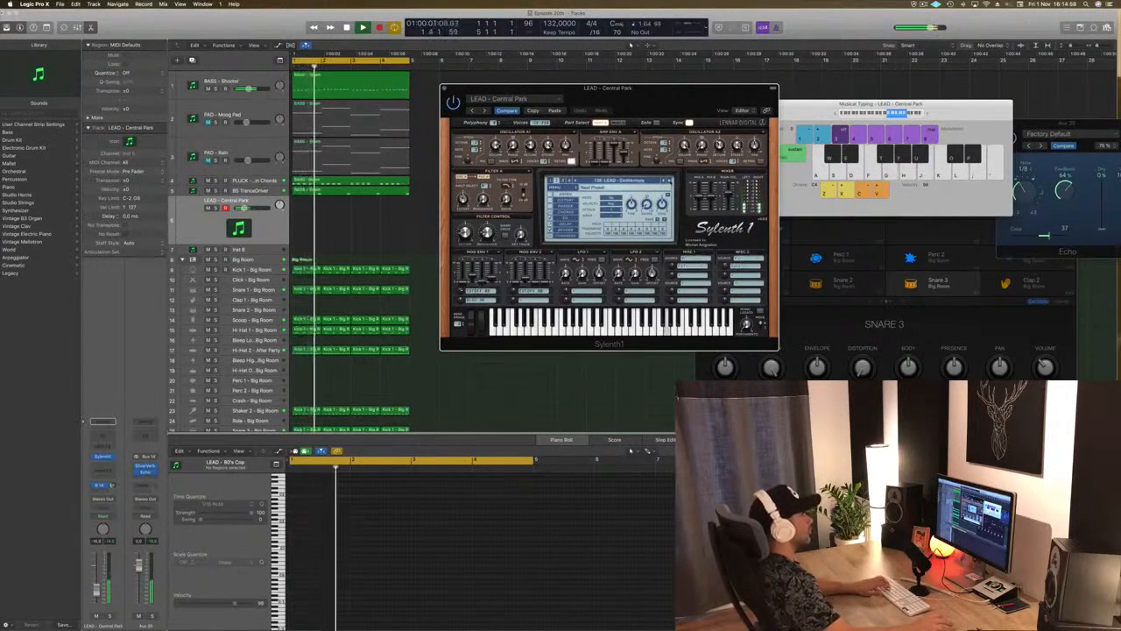
key("]")
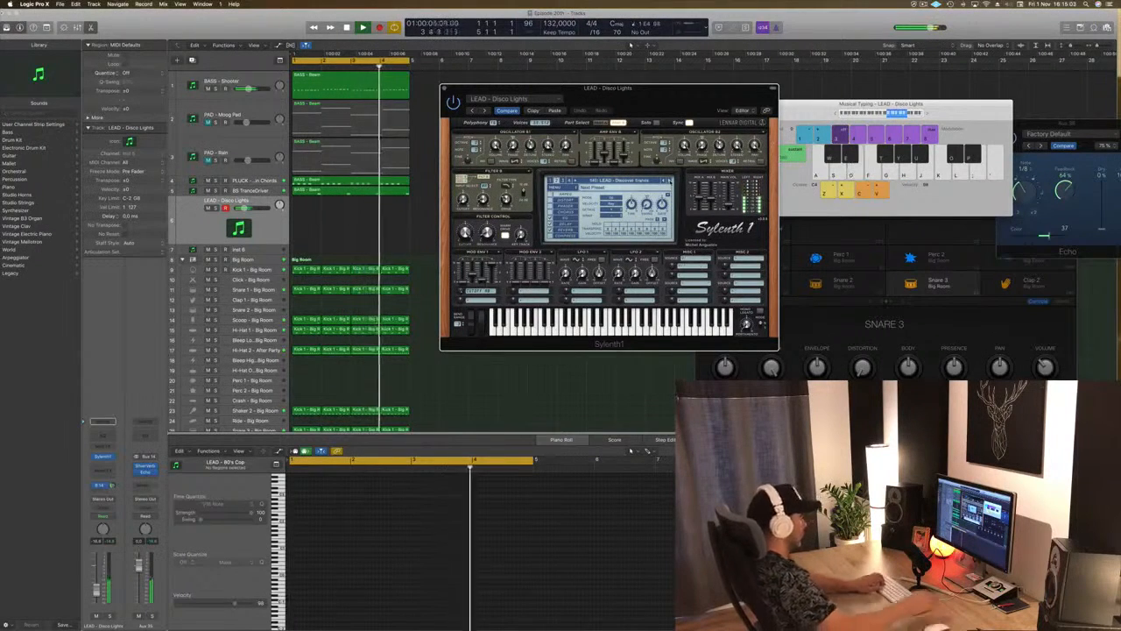
key("]")
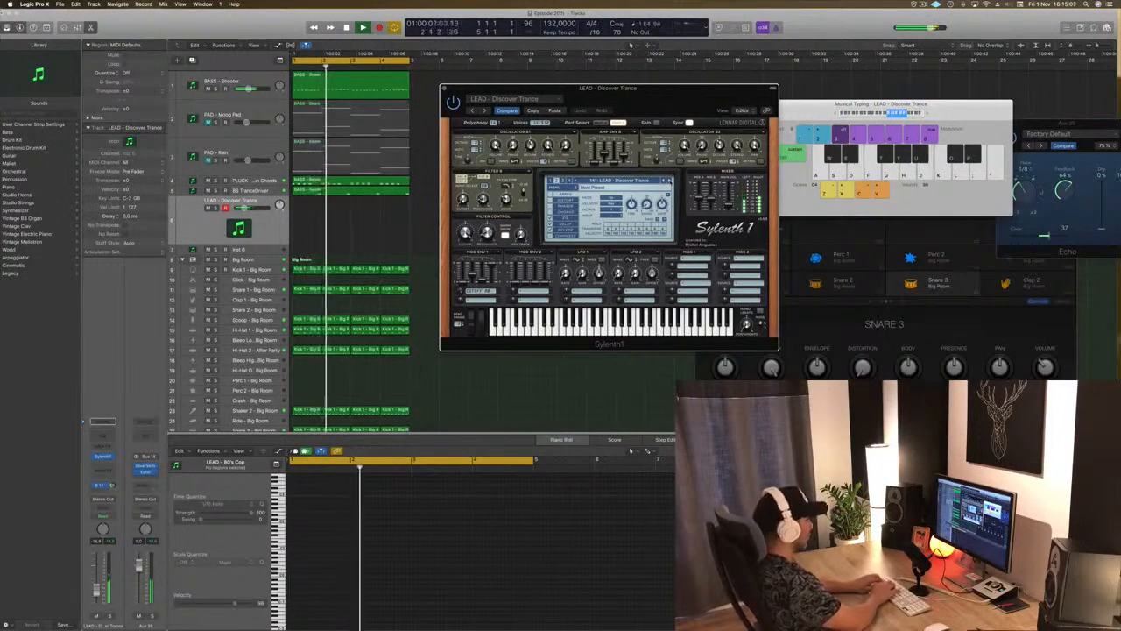
Record a lead melody on the LEAD - Discover Trance track over the looping four bars, then stop
key("r")
key("j")
key("h")
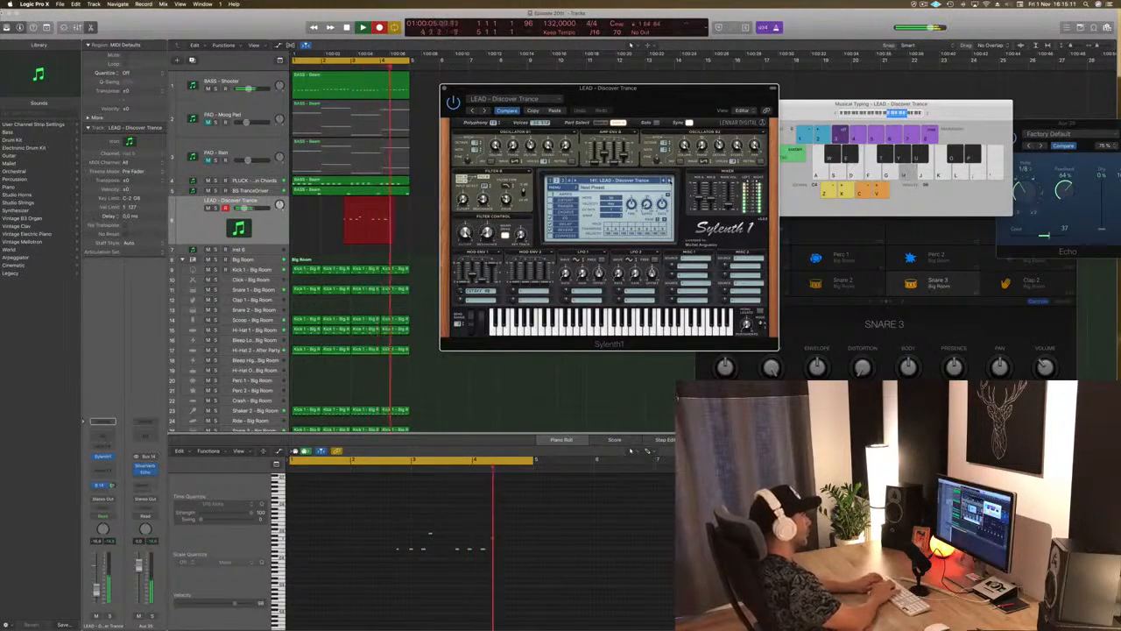
key("d")
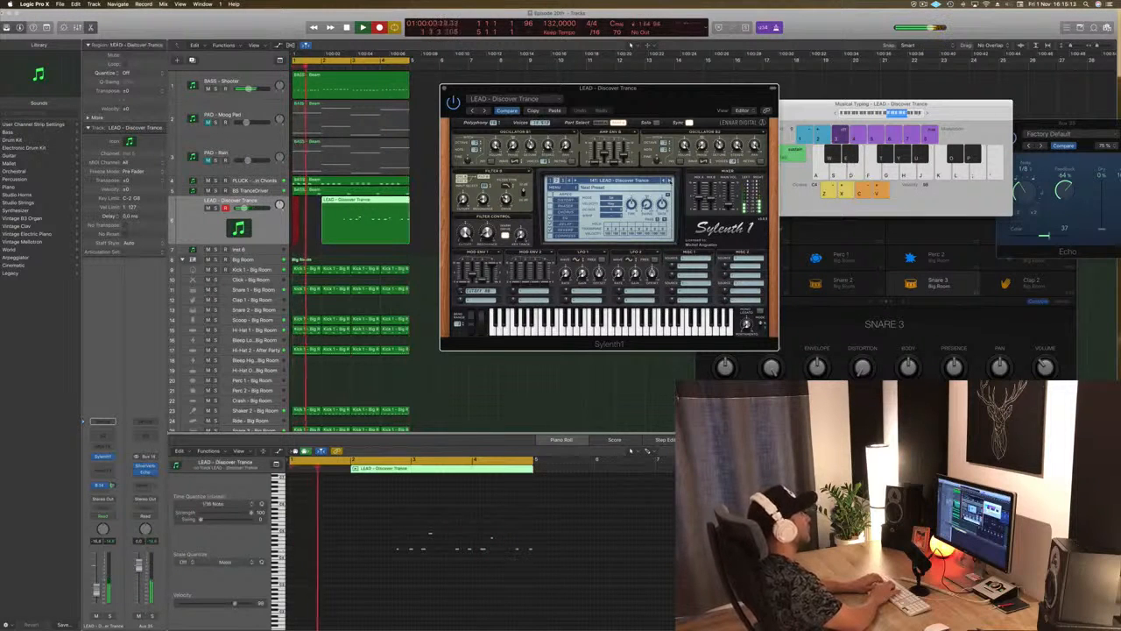
key("d")
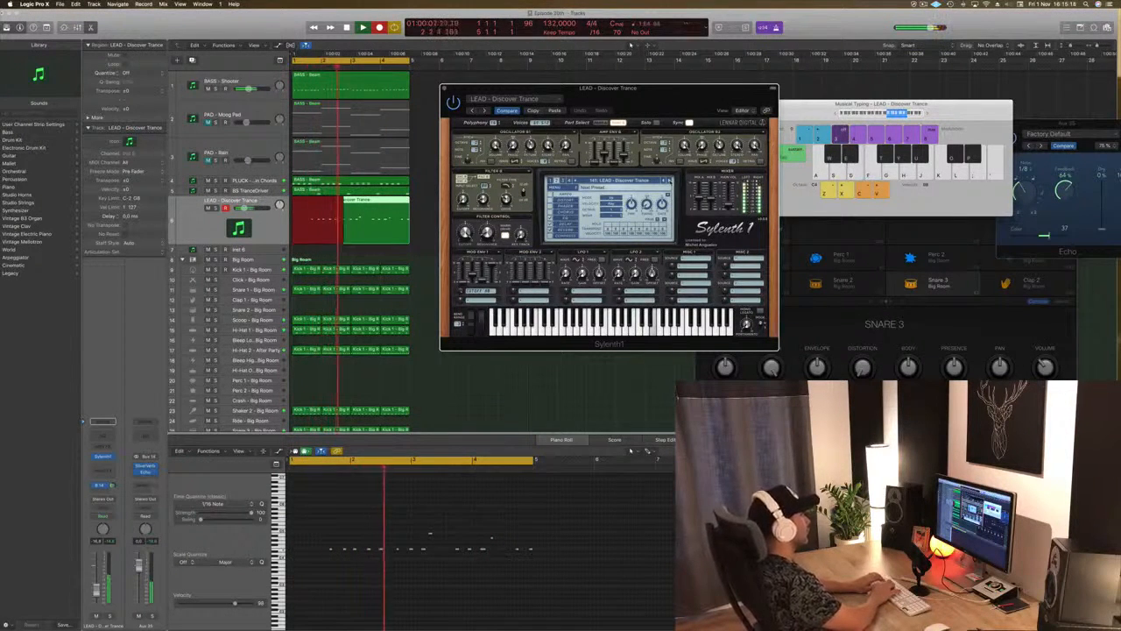
key("space")
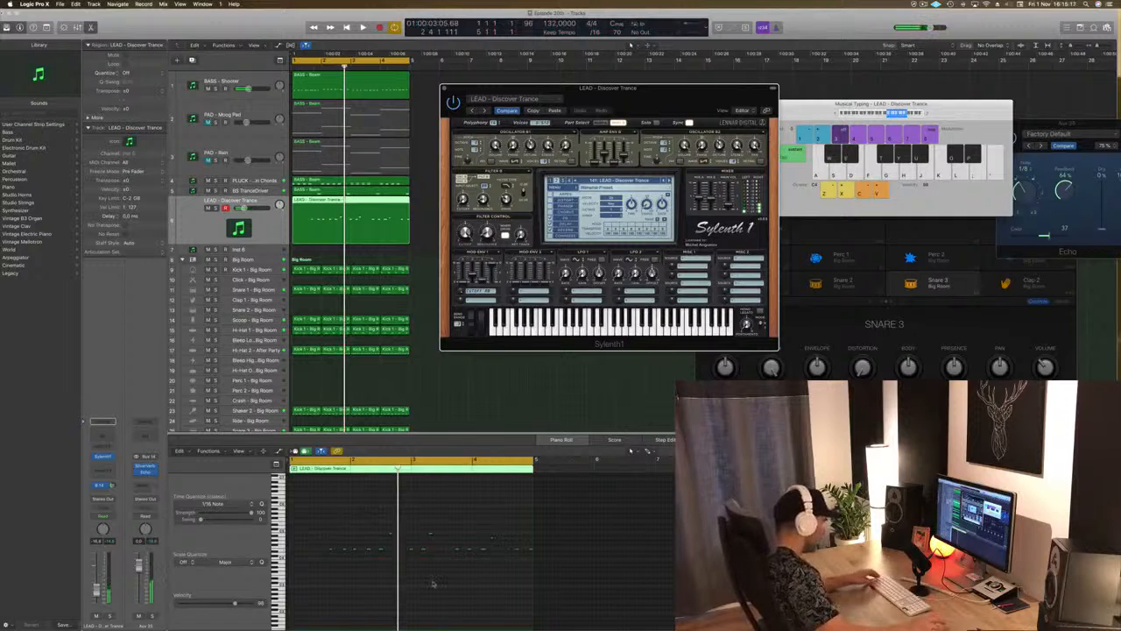
Undo the merge of the recorded passes and move the lead region one bar earlier to start at bar 1
left_click(434, 583)
key("Return")
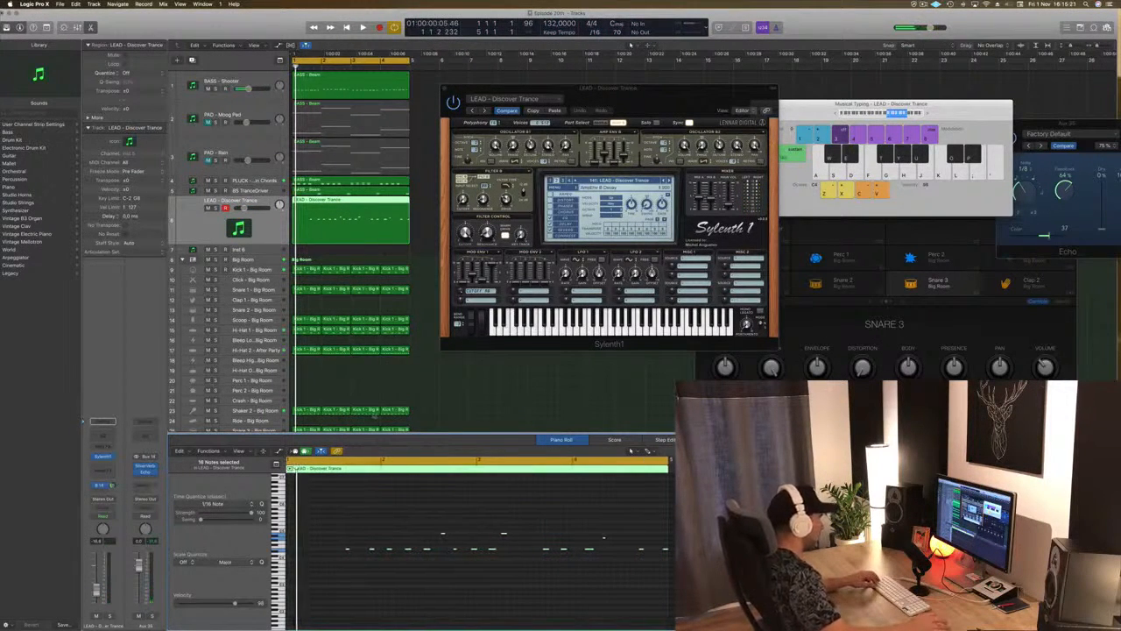
key("super+z")
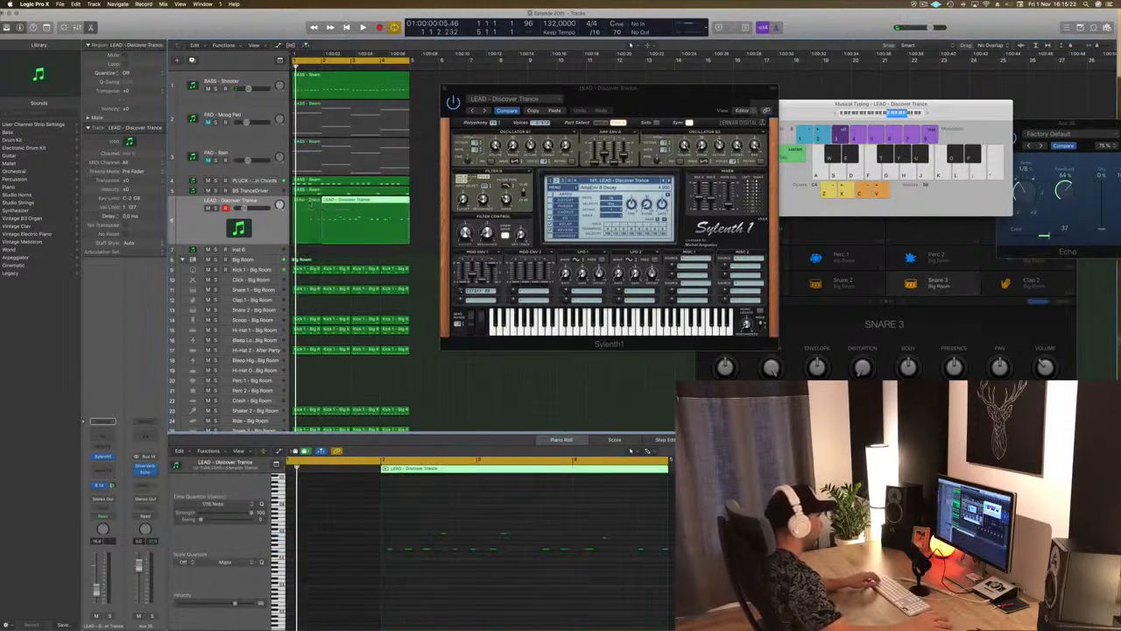
left_click_drag(379, 203, 350, 201)
key("space")
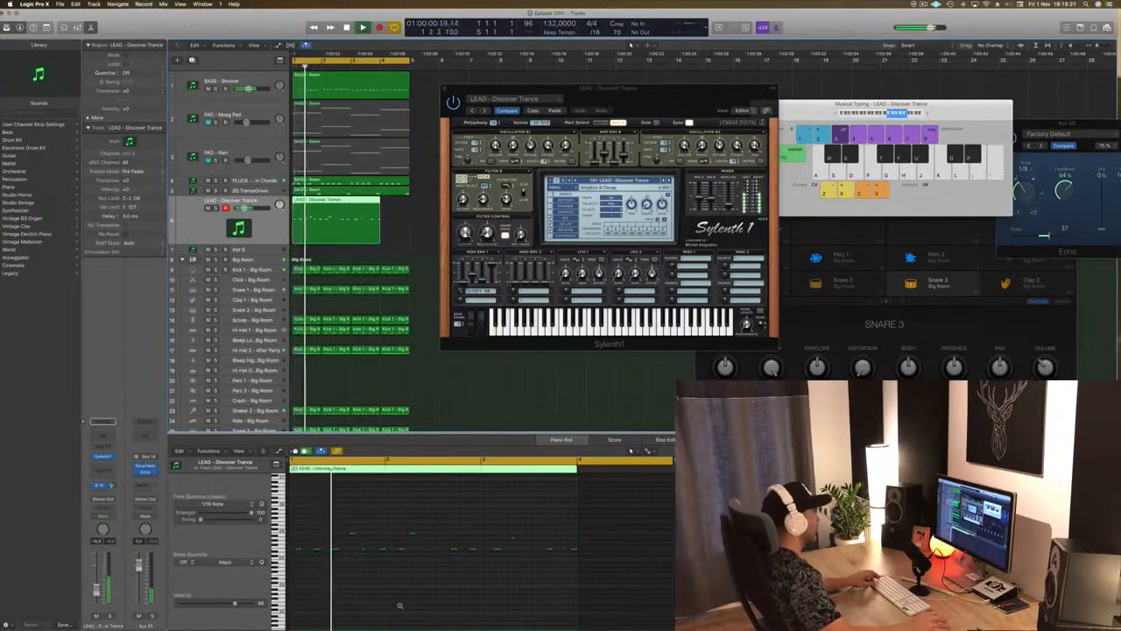
Delete the nine notes after the opening lead phrase and copy the remaining five-note phrase one bar later
key("Return")
left_click_drag(425, 517, 675, 598)
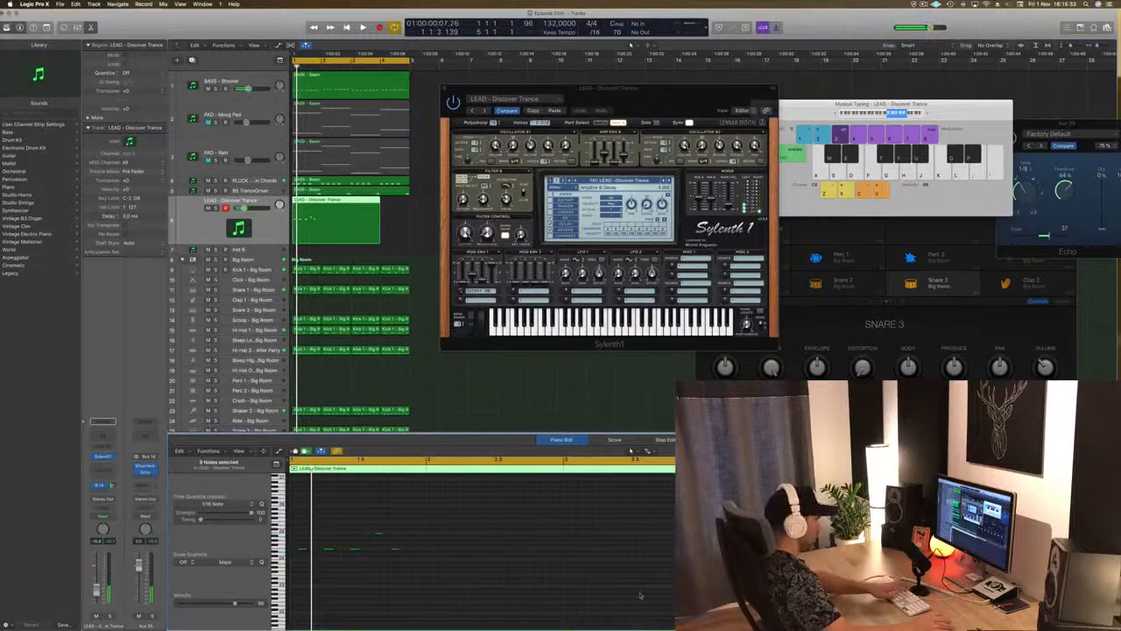
key("space")
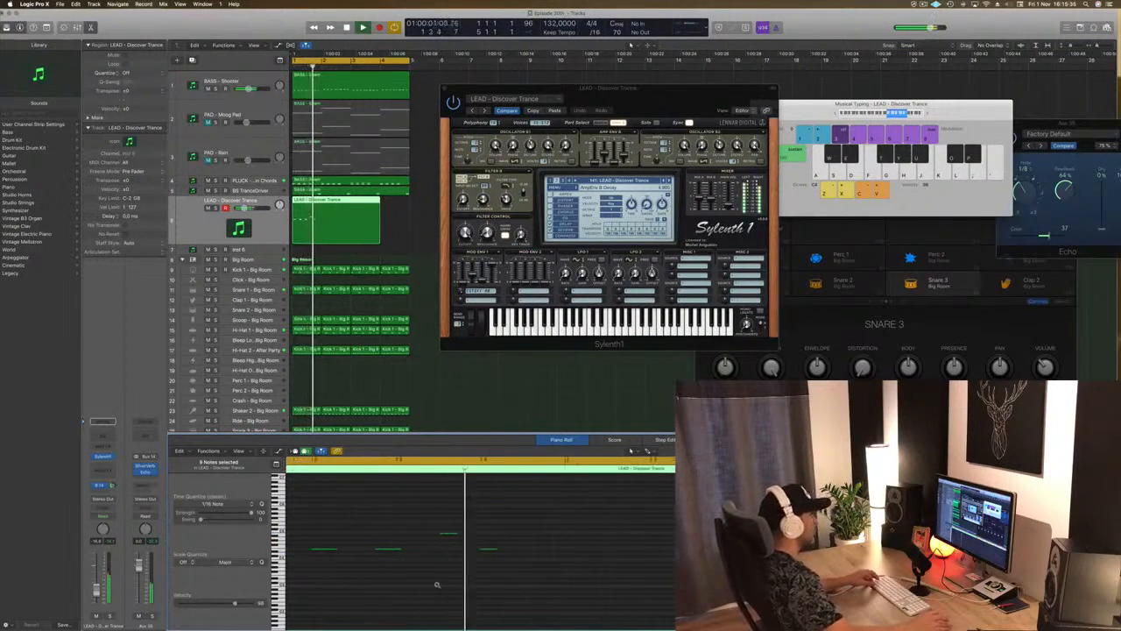
left_click_drag(491, 514, 547, 554)
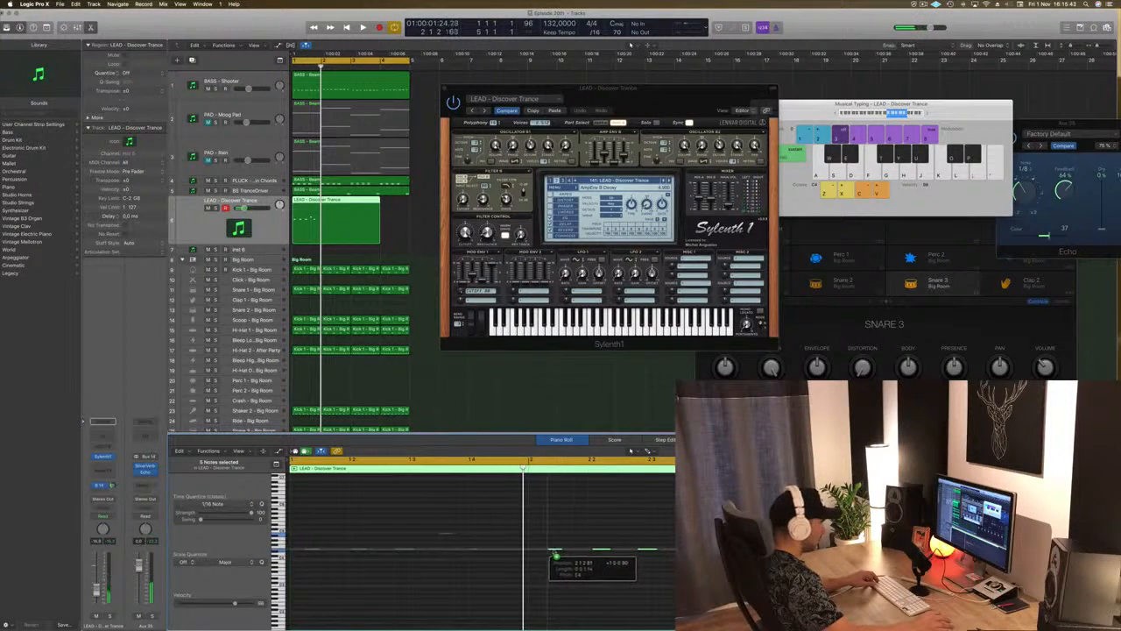
key("space")
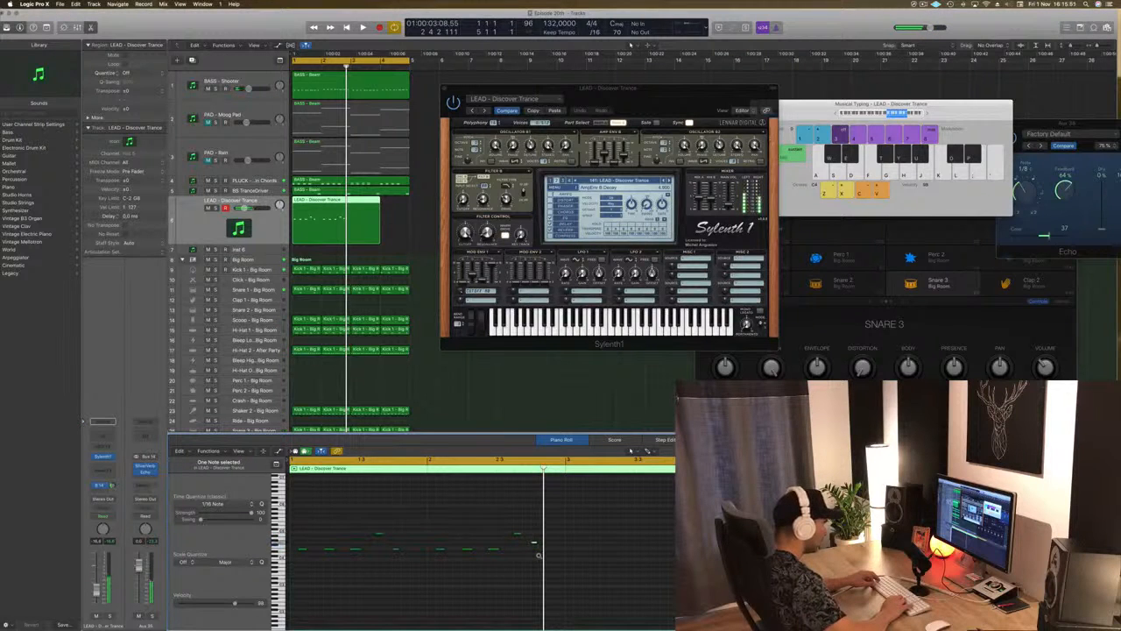
Copy the last note of the second phrase to just after it, four semitones lower, and adjust its placement
key("space")
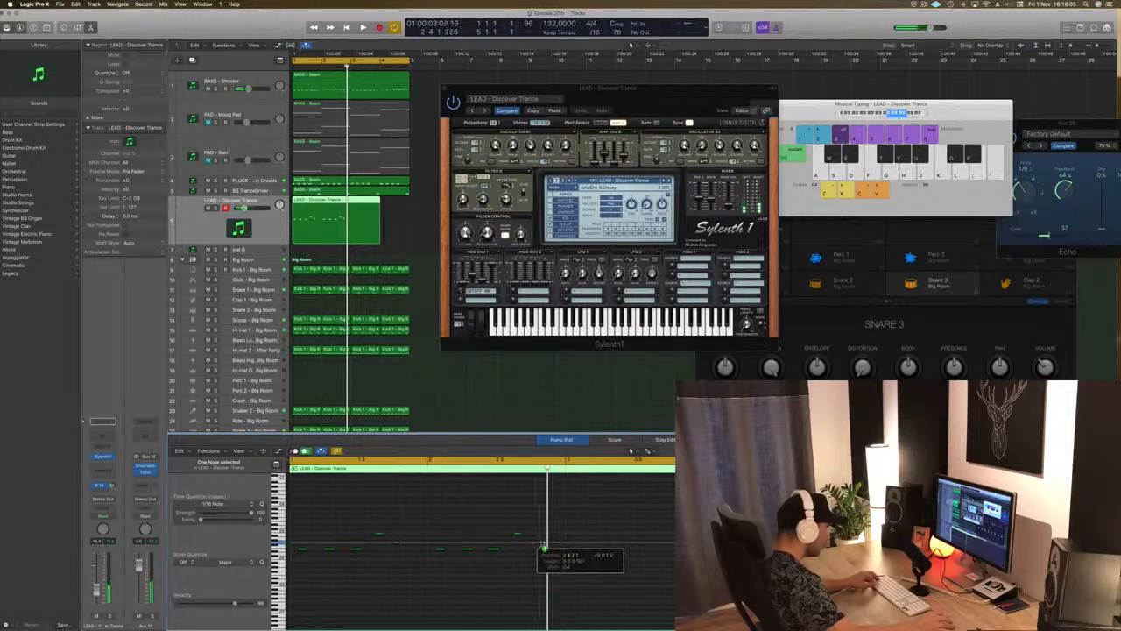
left_click_drag(547, 549, 548, 559)
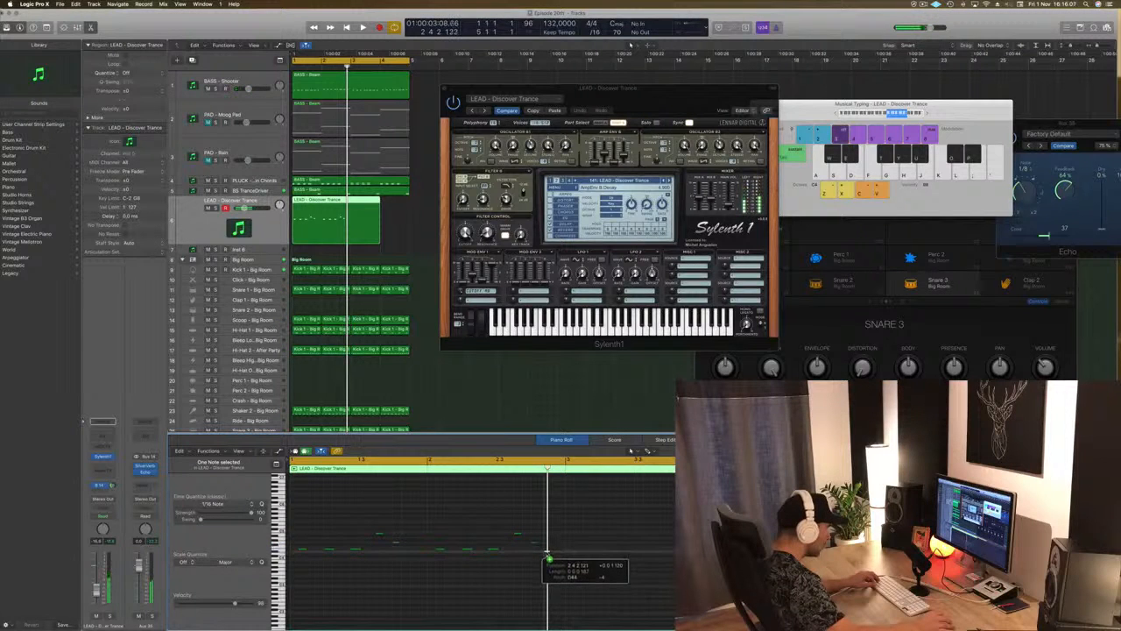
key("space")
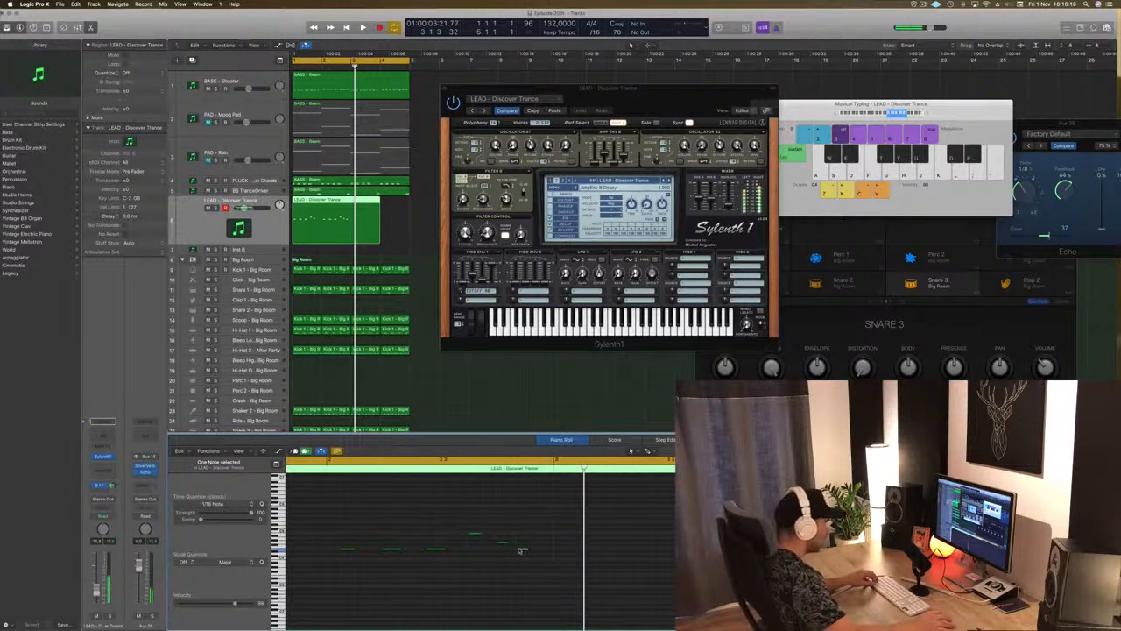
left_click_drag(515, 551, 515, 552)
Play the edited melody from the start and trim the lead region to two bars, ending at bar 3
key("Return")
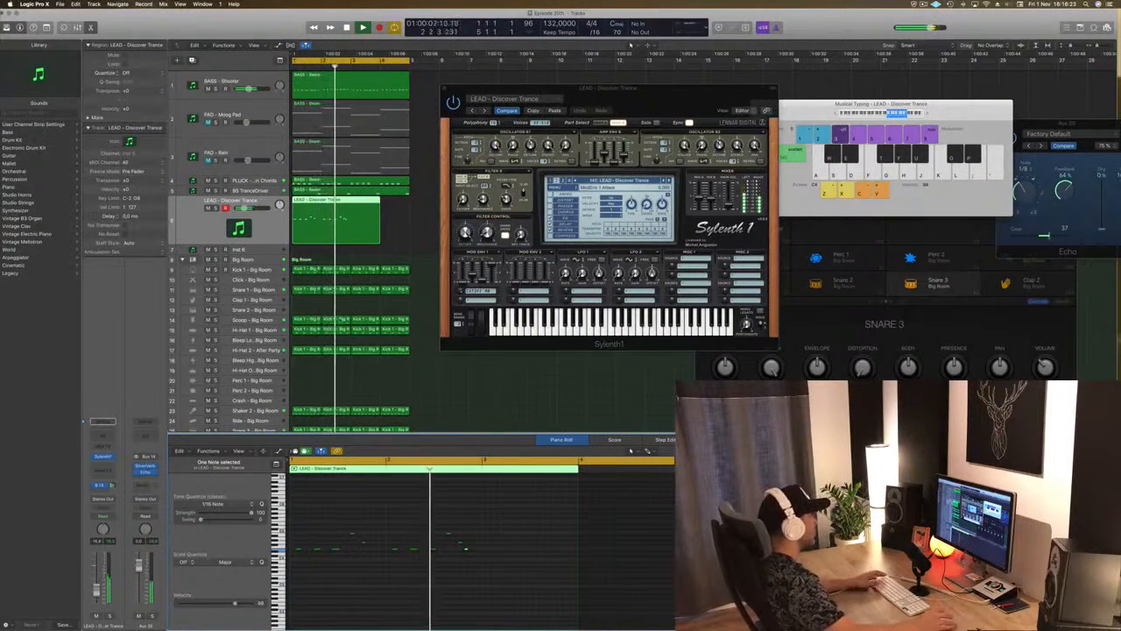
left_click(375, 225)
left_click(341, 226)
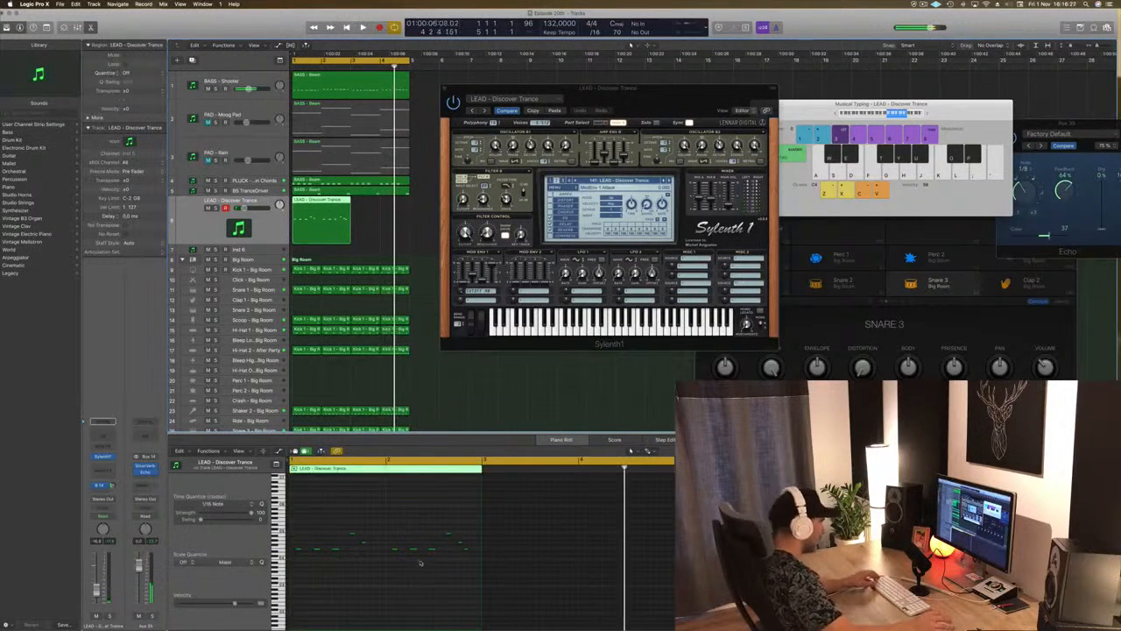
Nudge the melody's last note slightly later, play the melody from the start, and copy the two-bar lead region to bar 3
left_click(470, 547)
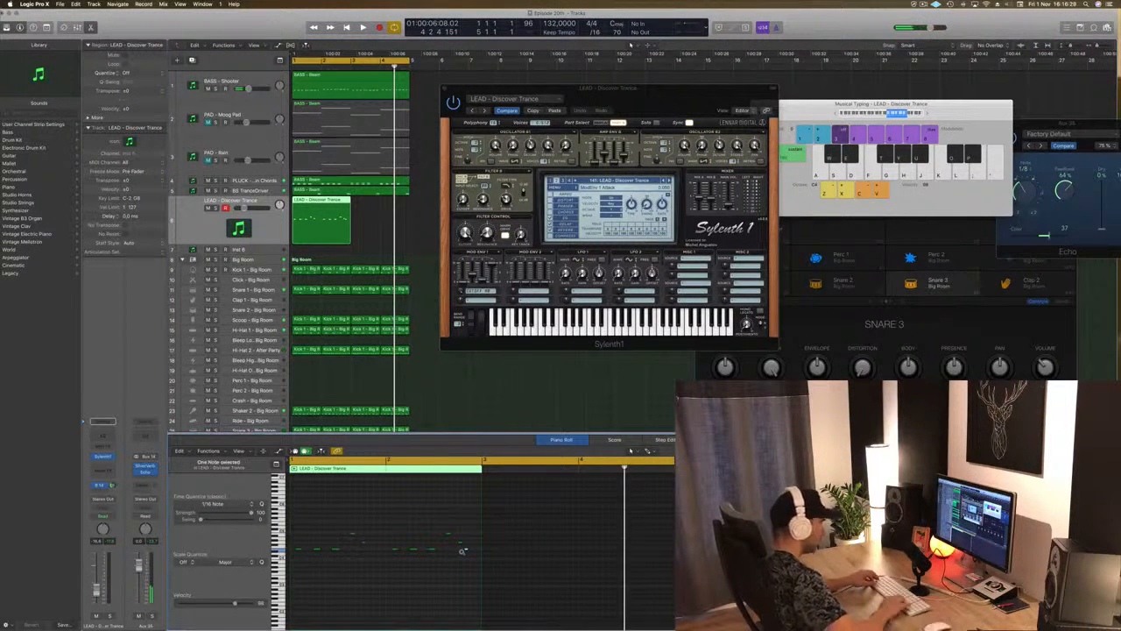
key("Return")
key("space")
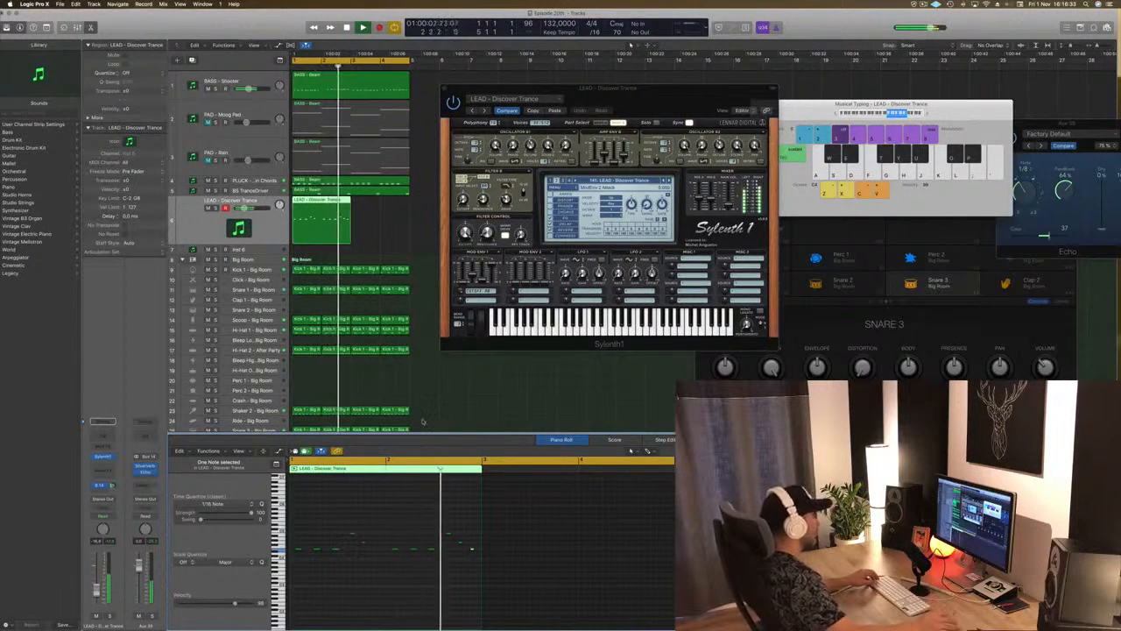
key("Return")
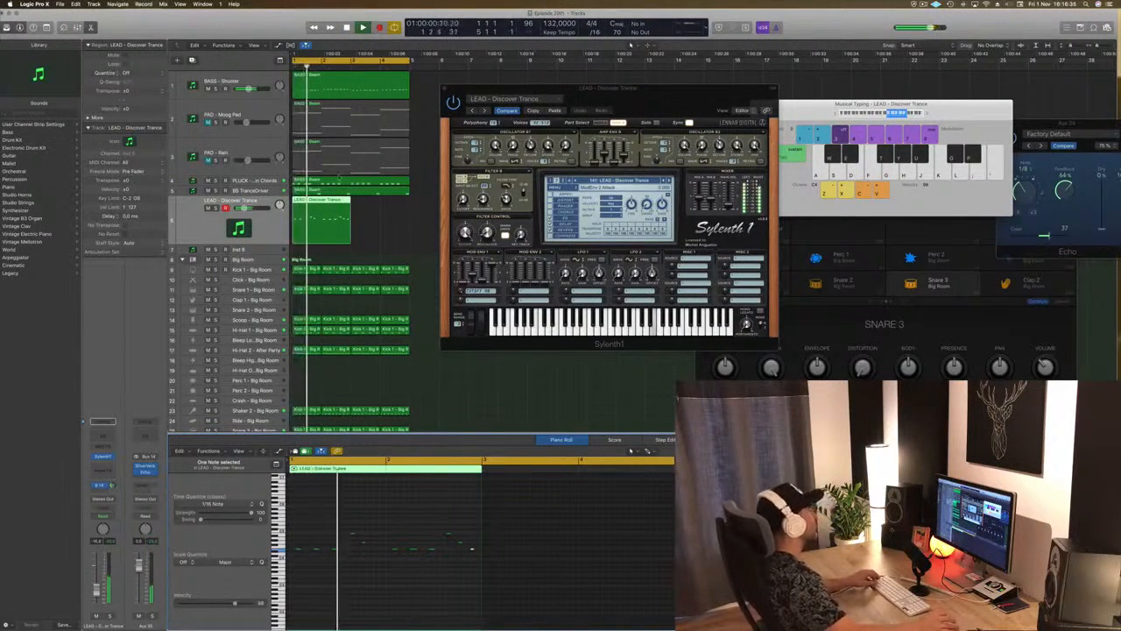
left_click_drag(337, 207, 390, 203)
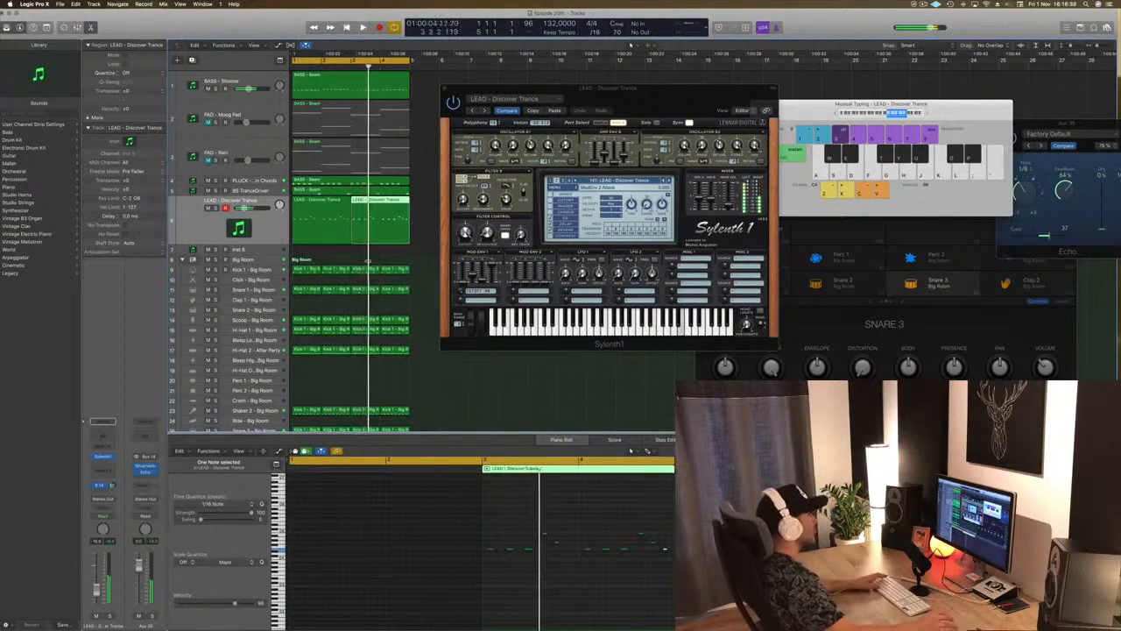
Select both lead regions and audition Sylenth1 presets including LEAD - Distorted Chord and LEAD - Distorted Pleasure during playback
left_click_drag(660, 91, 690, 94)
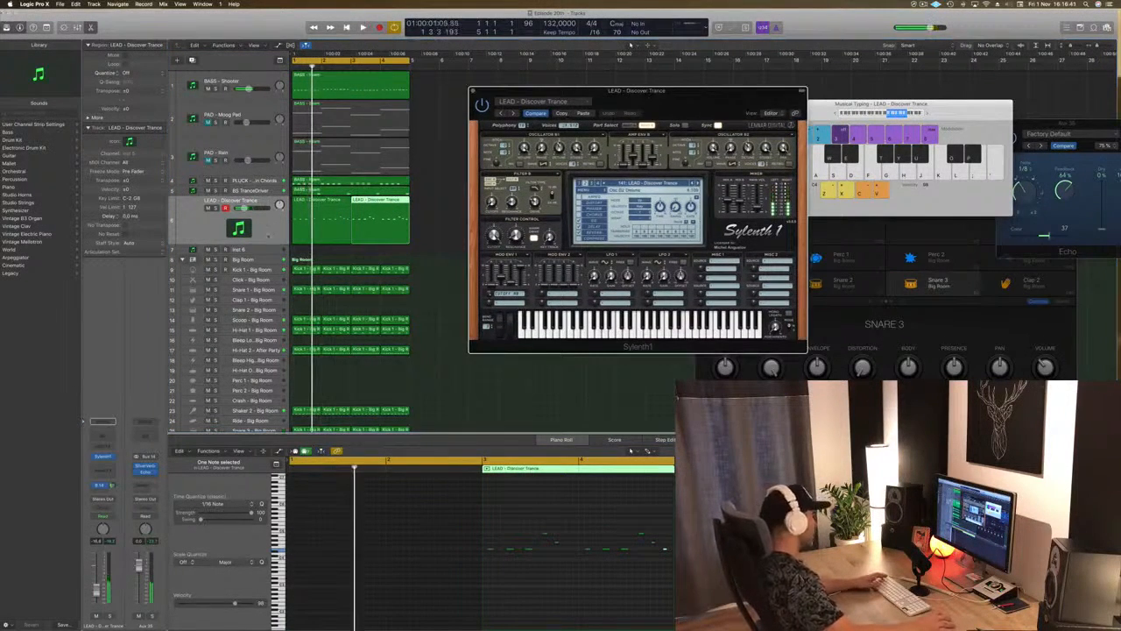
left_click(232, 201)
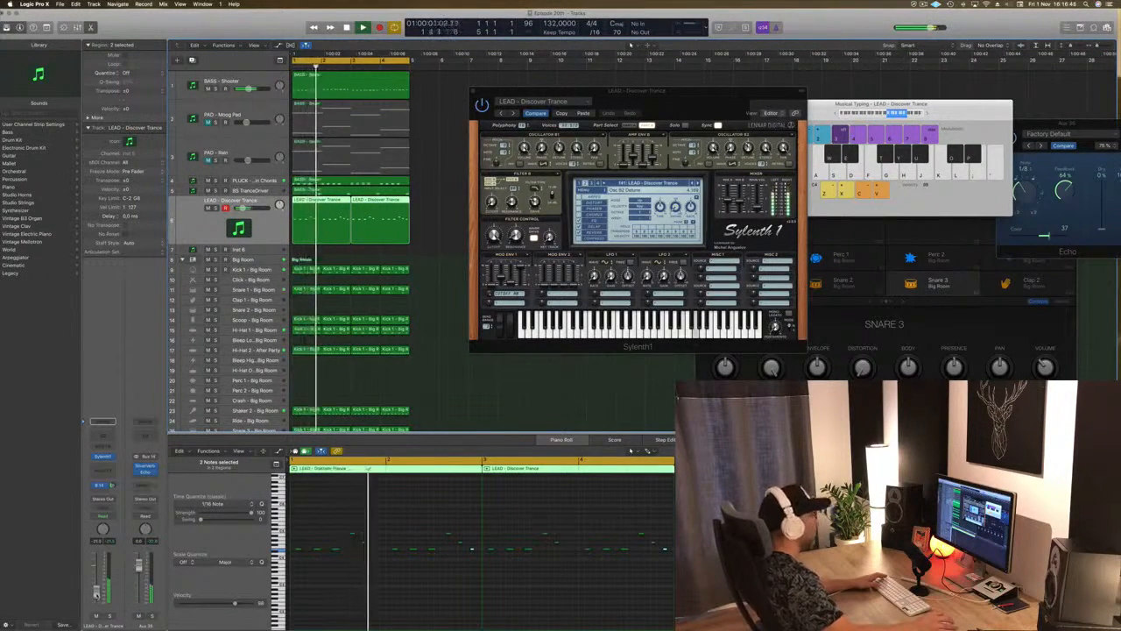
left_click_drag(695, 102, 583, 176)
key("bracketleft")
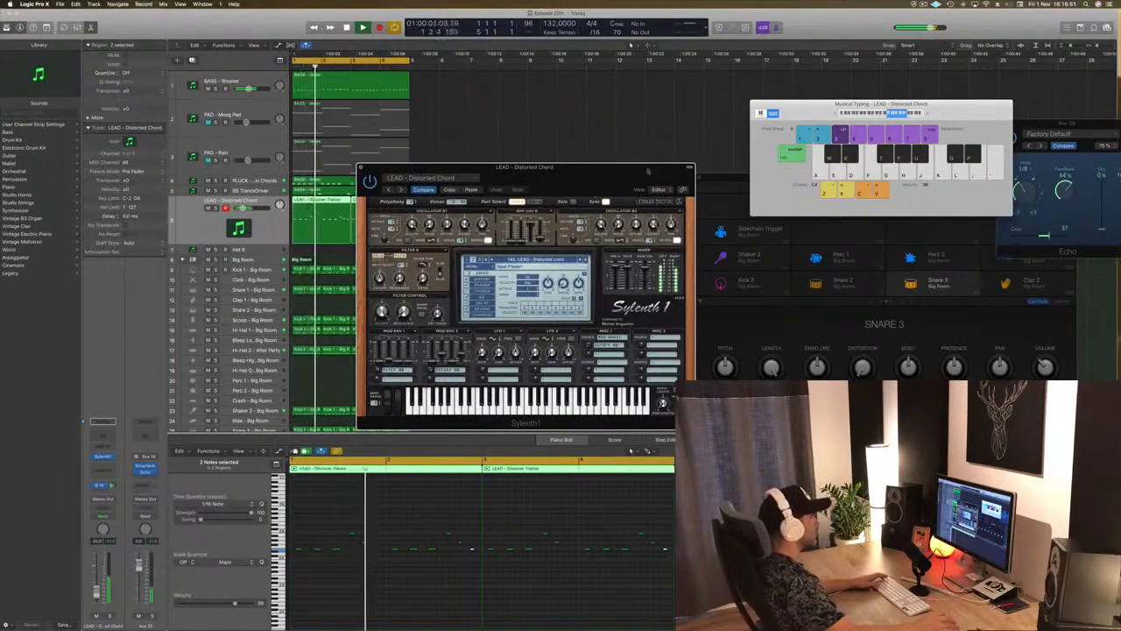
key("bracketright")
key("bracketright")
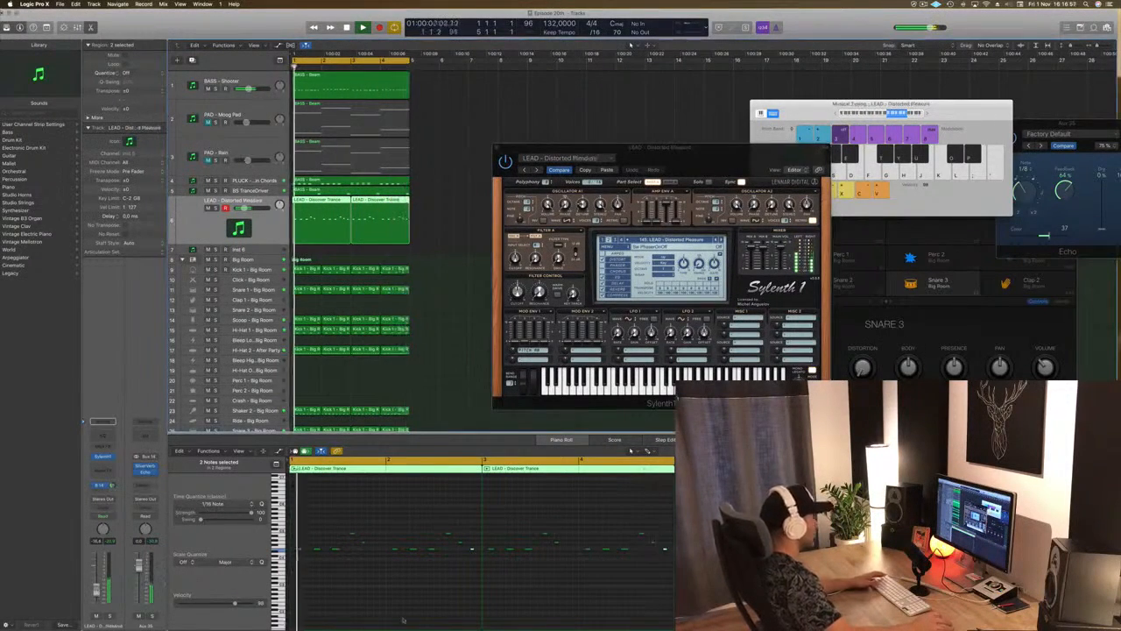
Transpose all notes in both lead regions down one octave and change the Sylenth1 preset to LEAD - Divine
scroll(397, 607, "up", 2)
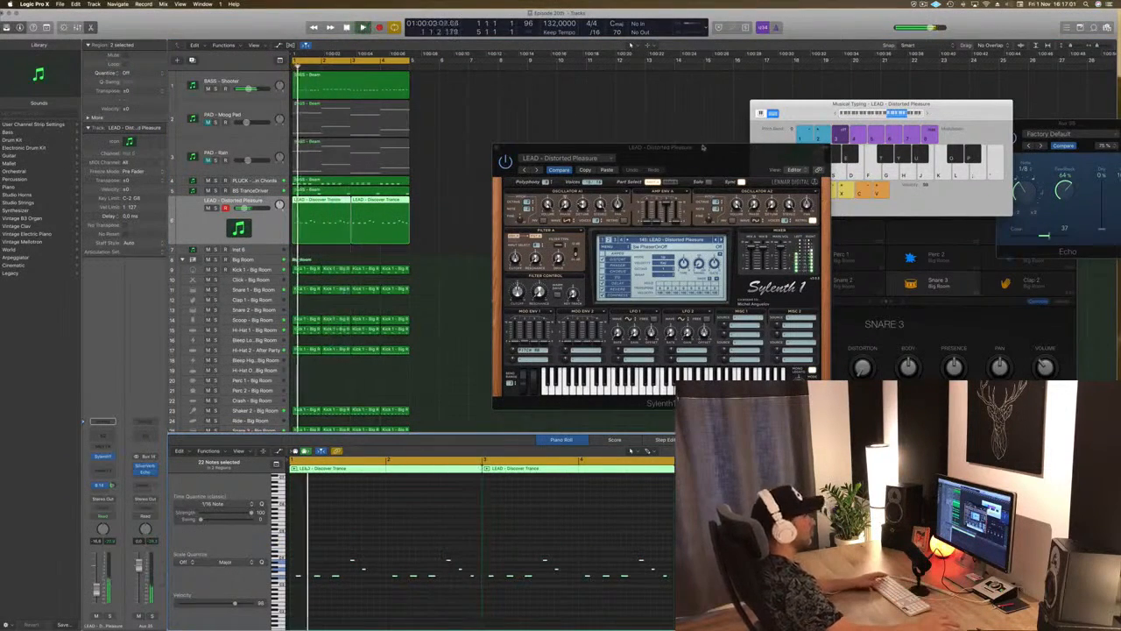
left_click_drag(561, 147, 541, 138)
key("bracketright")
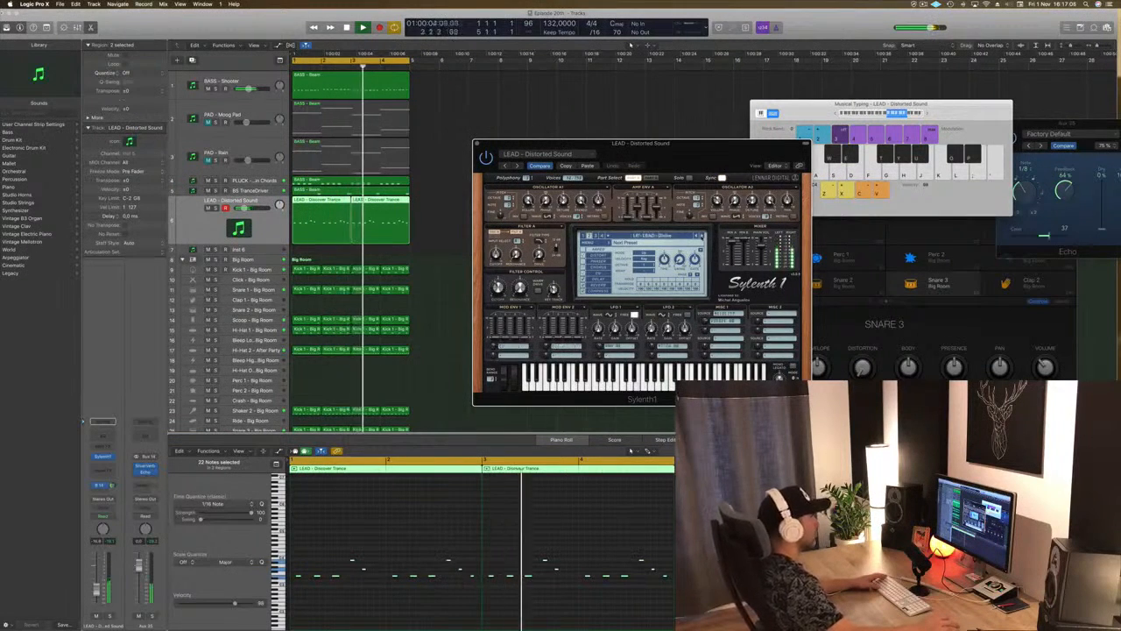
left_click_drag(561, 143, 609, 121)
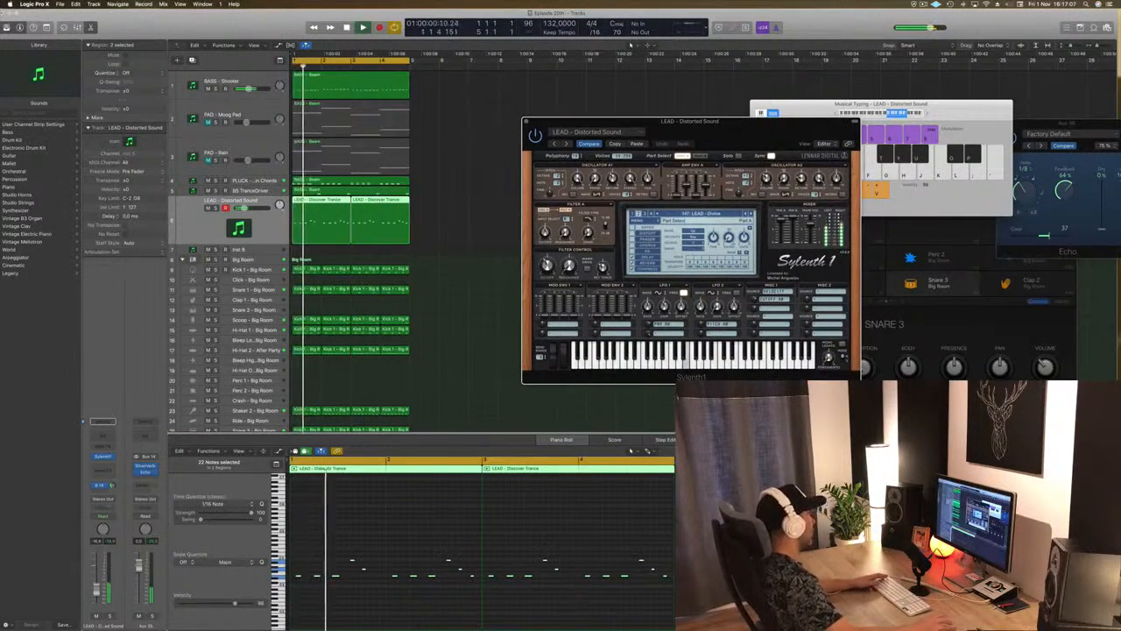
key("bracketright")
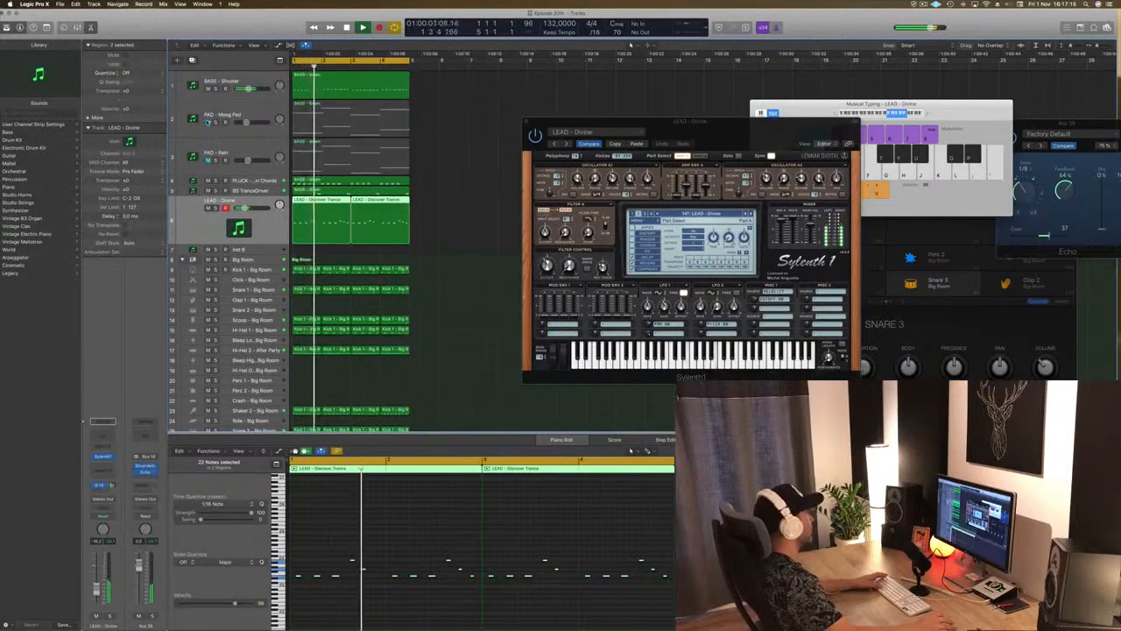
Unmute the PAD - Moog Pad track, reselect the lead track, and close the lead's Sylenth1 window
left_click(253, 110)
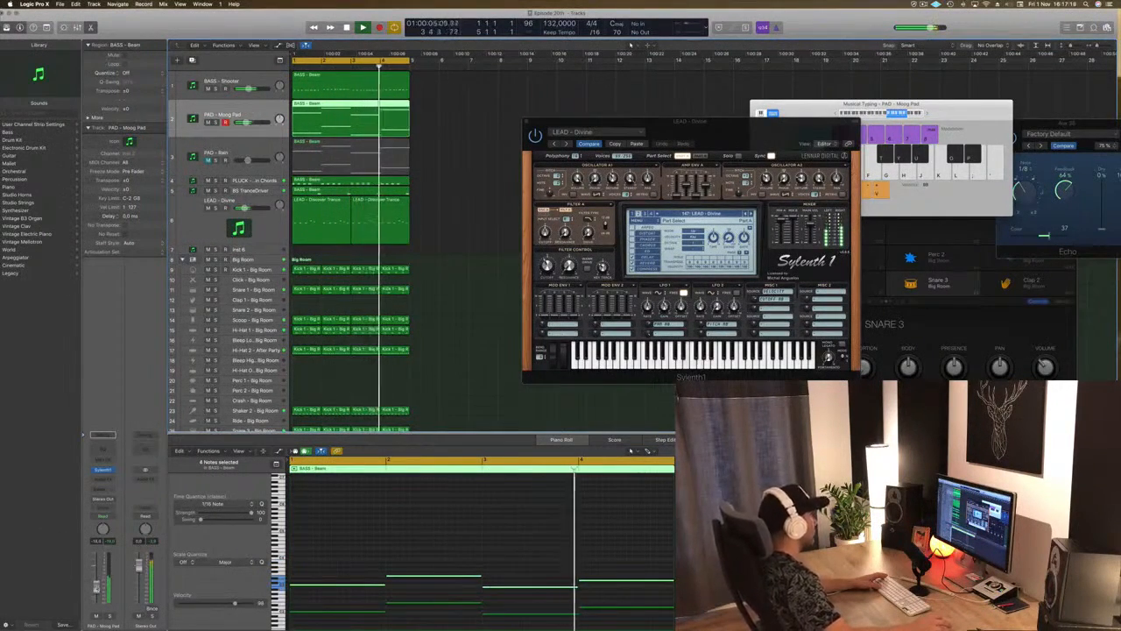
left_click(253, 203)
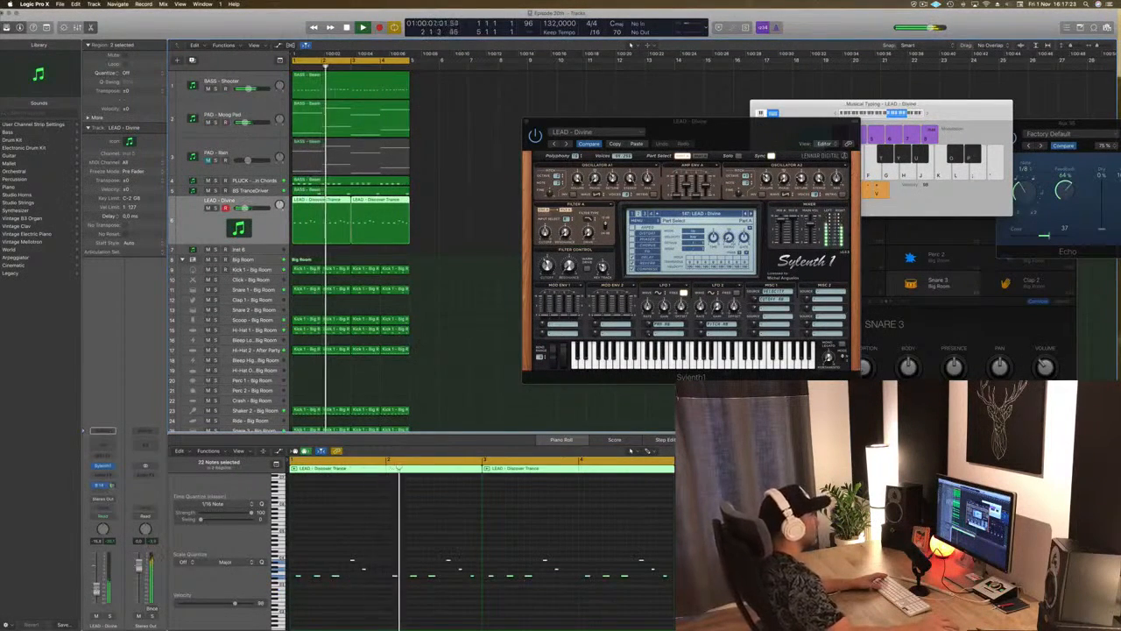
left_click_drag(720, 131, 602, 132)
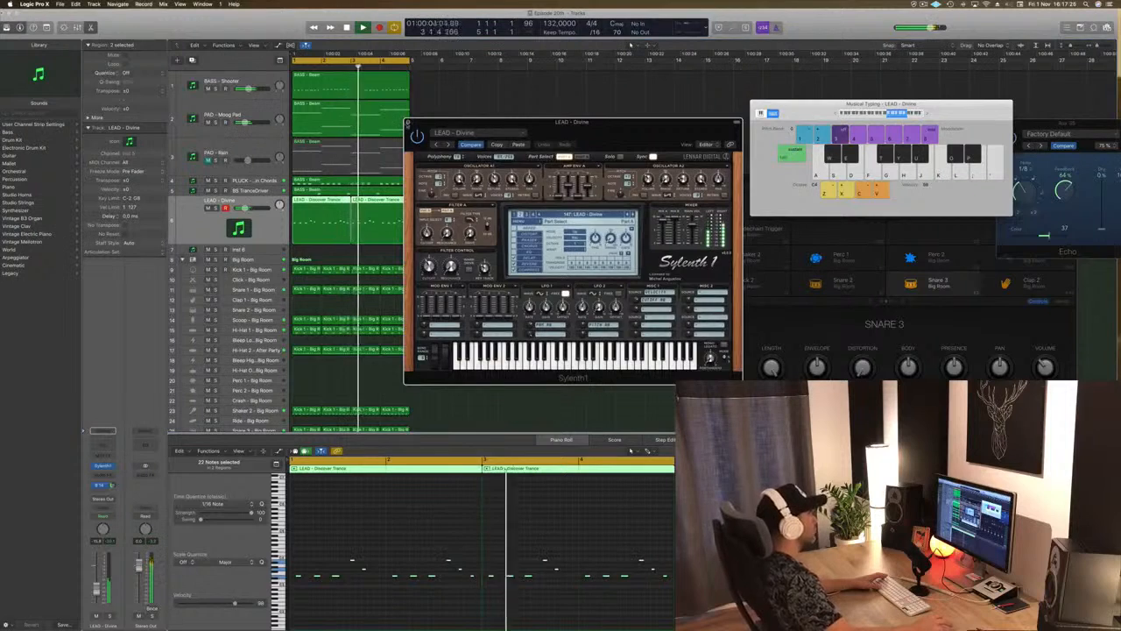
key("super+w")
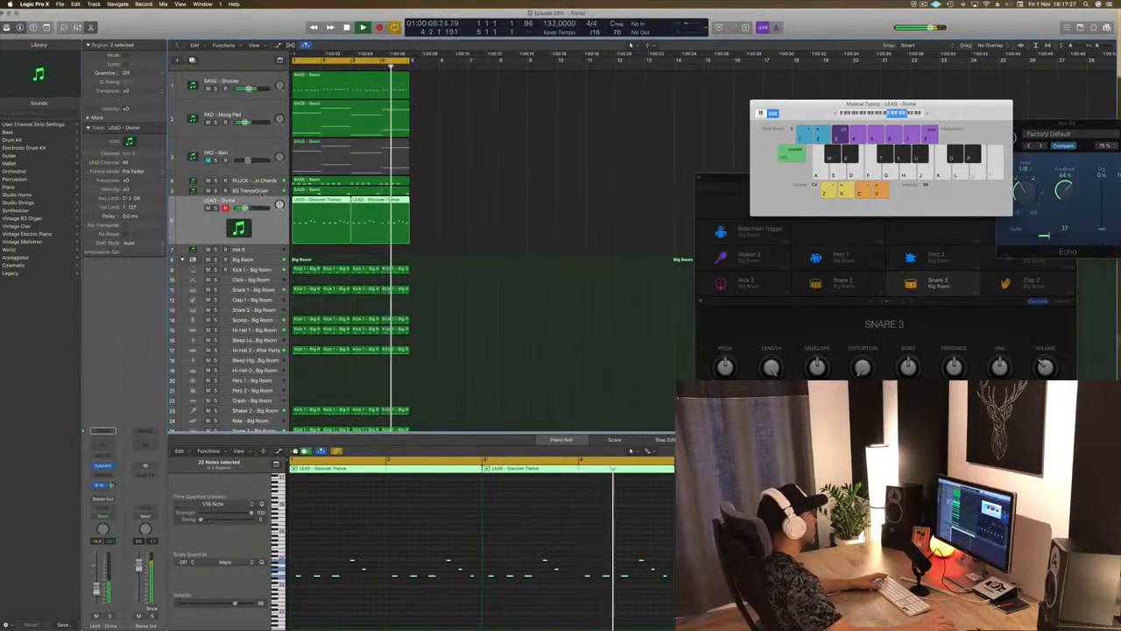
Adjust the BS TranceDriver track's volume, then unmute the PAD - Rain track and lower its volume
left_click(259, 190)
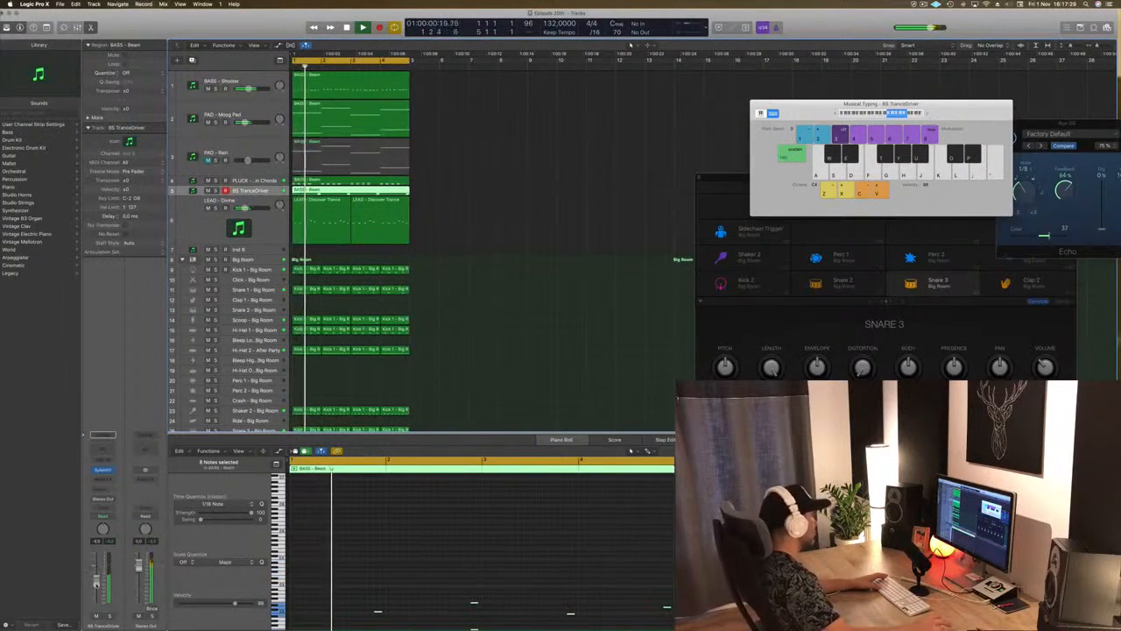
left_click(506, 309)
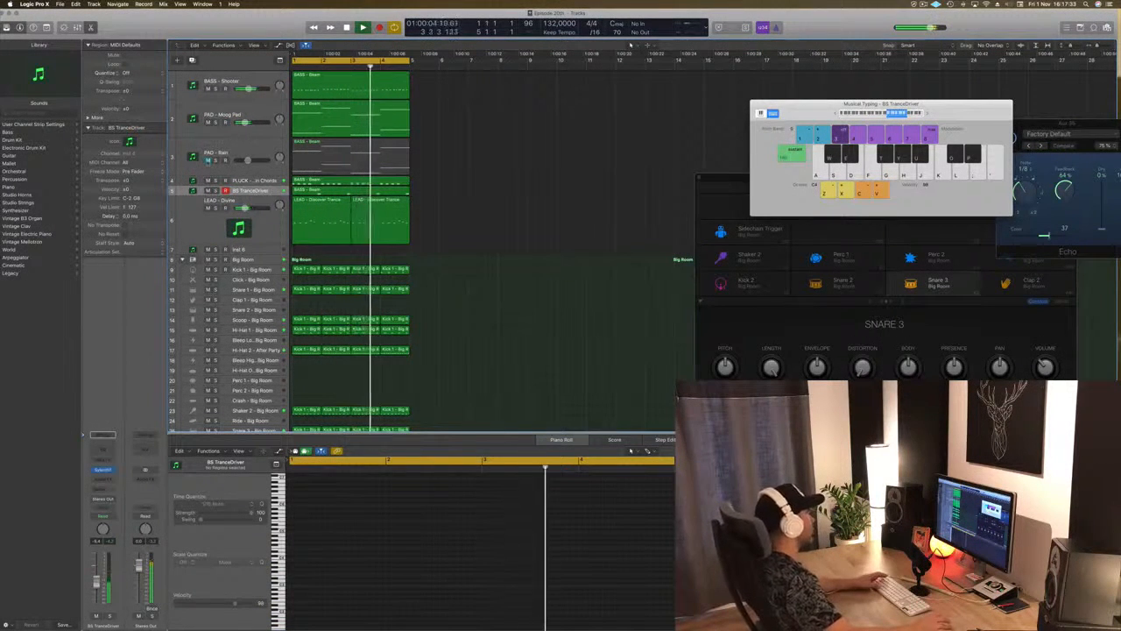
left_click(351, 154)
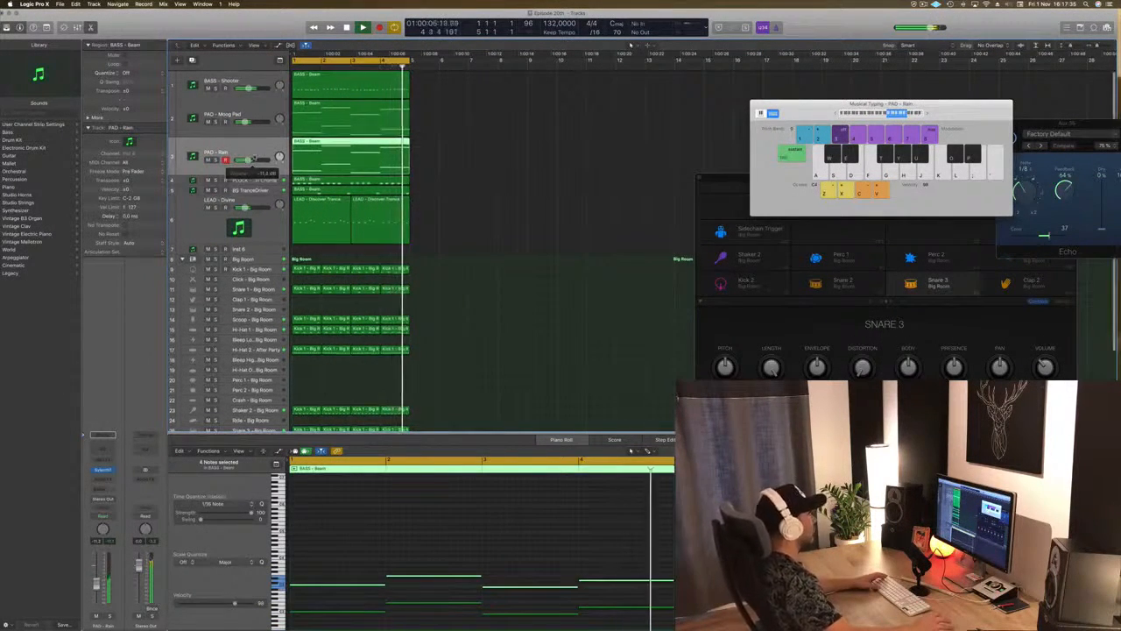
mouse_move(245, 162)
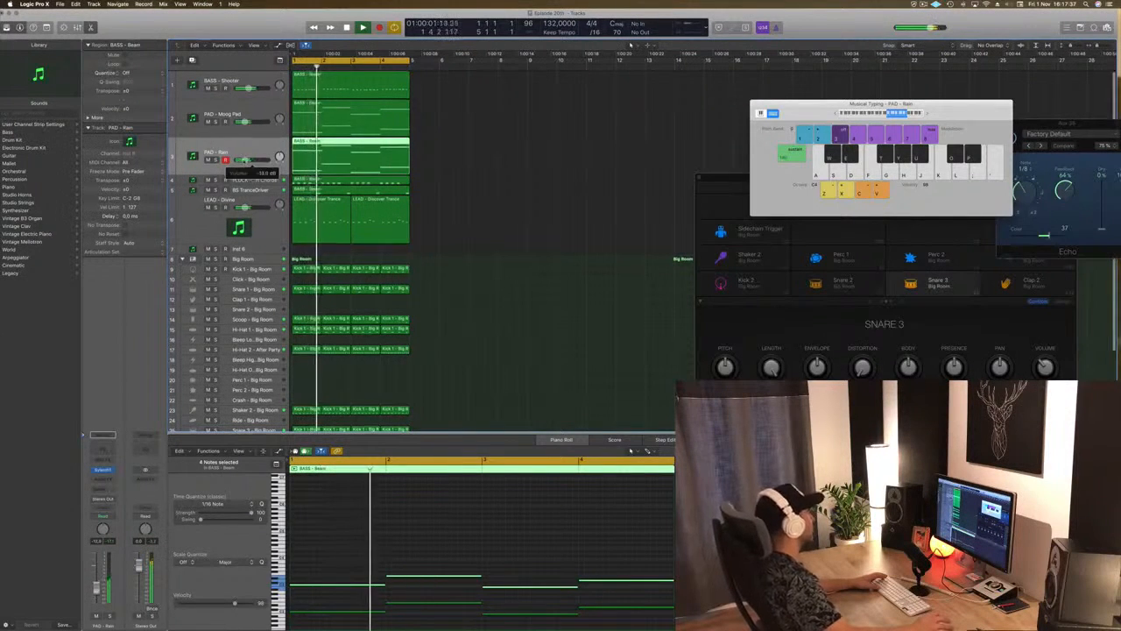
left_click(481, 183)
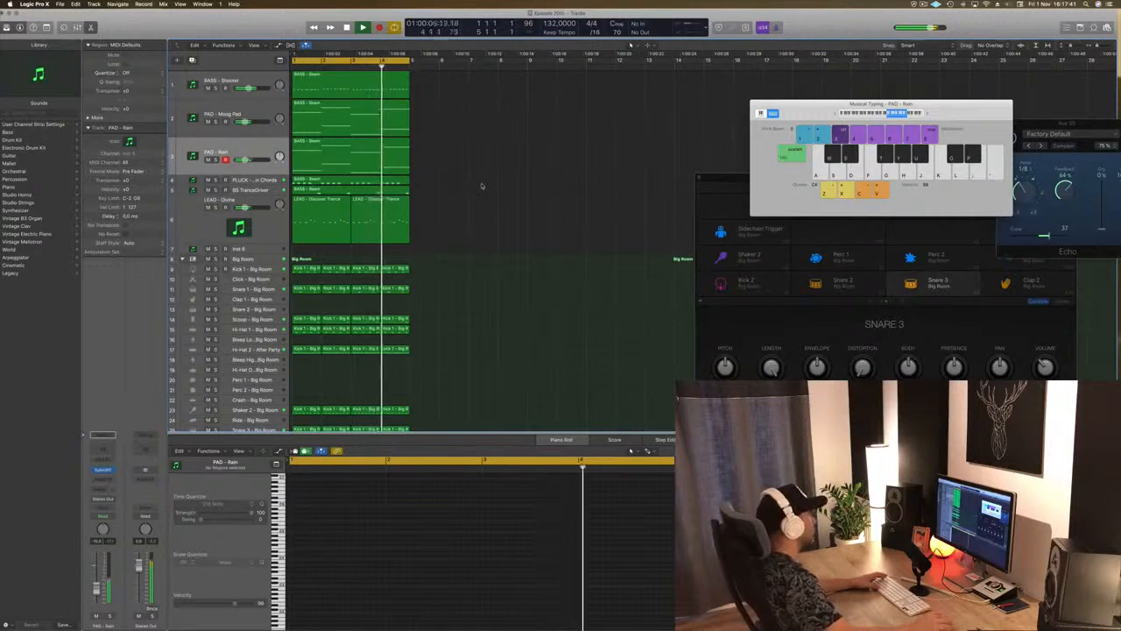
Copy the first Snare 1 region to the Clap 1 track at bar 1 and reduce it to a single note on the first beat
scroll(510, 279, "down", 5)
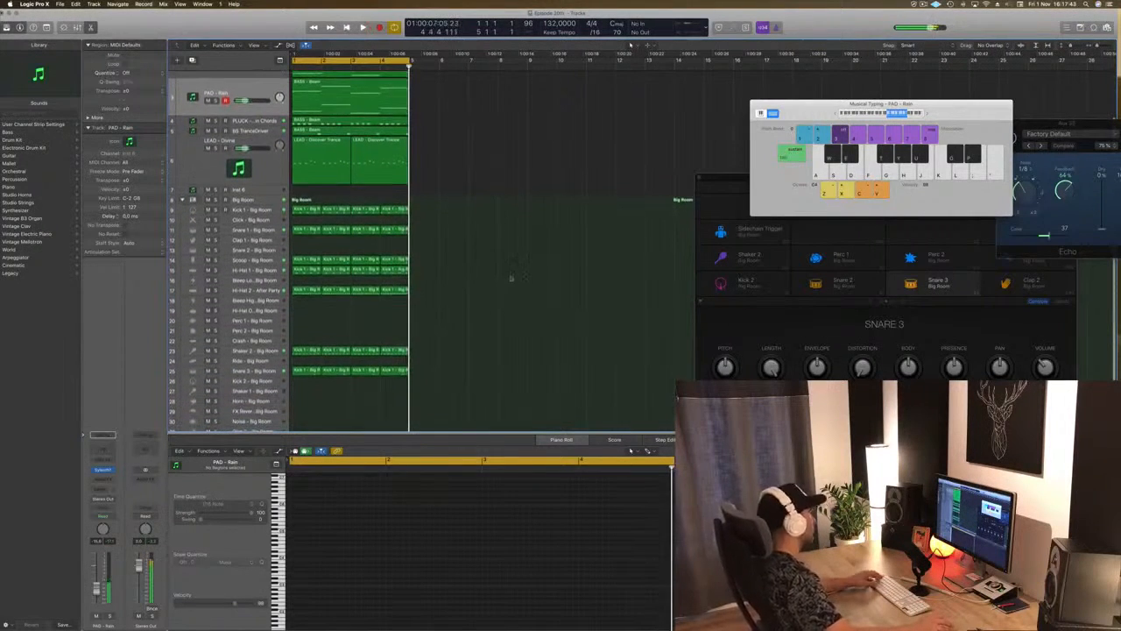
scroll(344, 319, "down", 3)
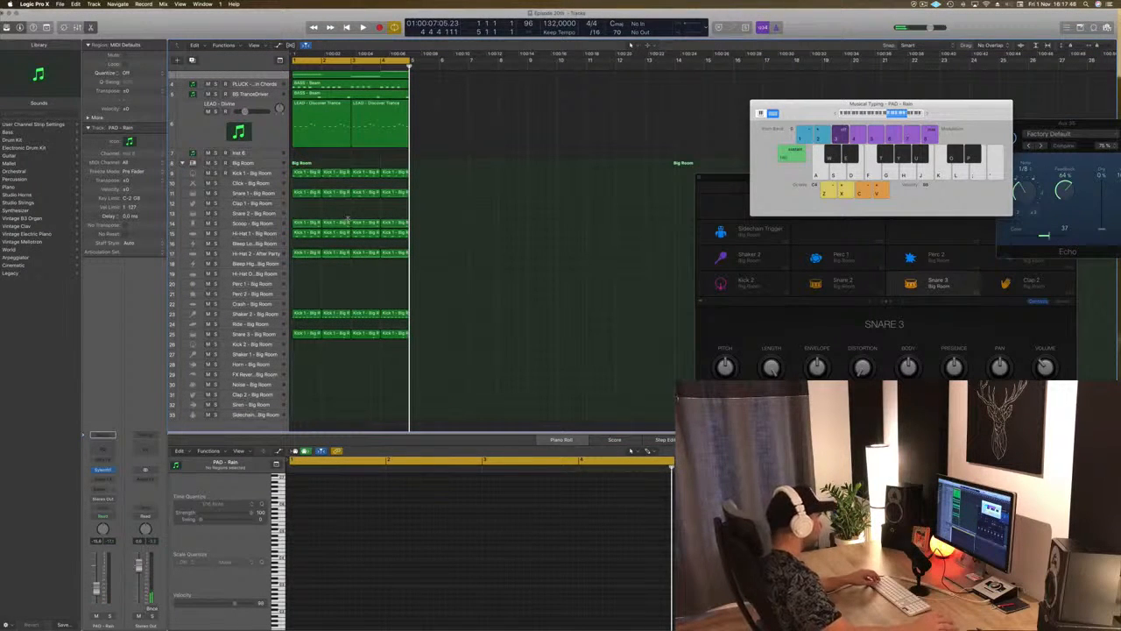
left_click(304, 194)
left_click_drag(304, 194, 306, 204)
left_click_drag(303, 537, 395, 569)
key("space")
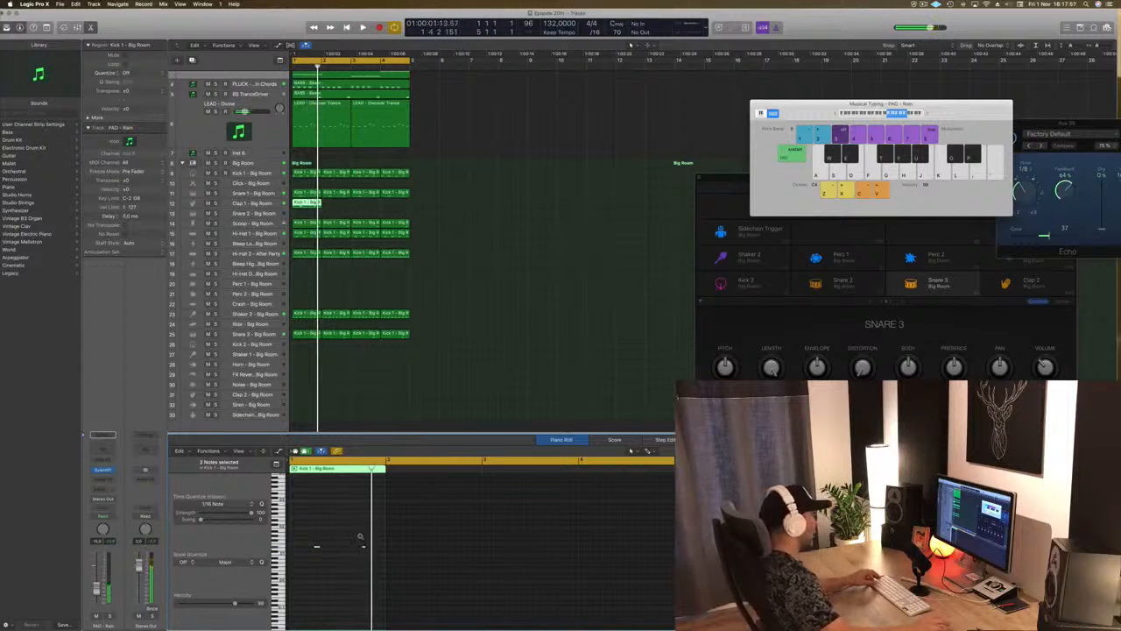
left_click(316, 550)
key("space")
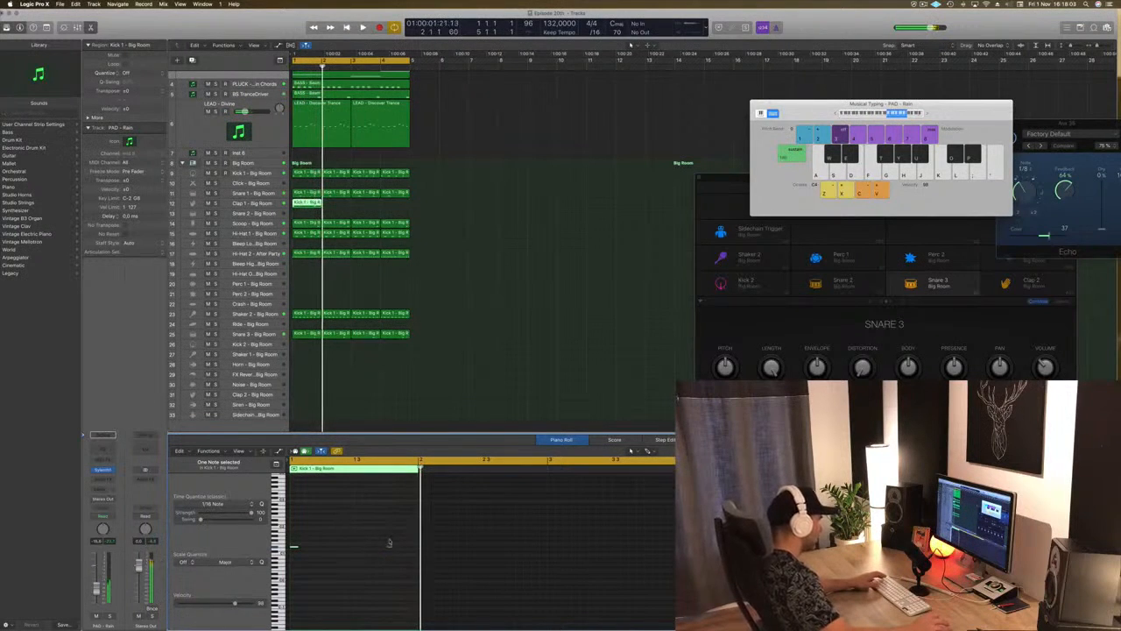
key("space")
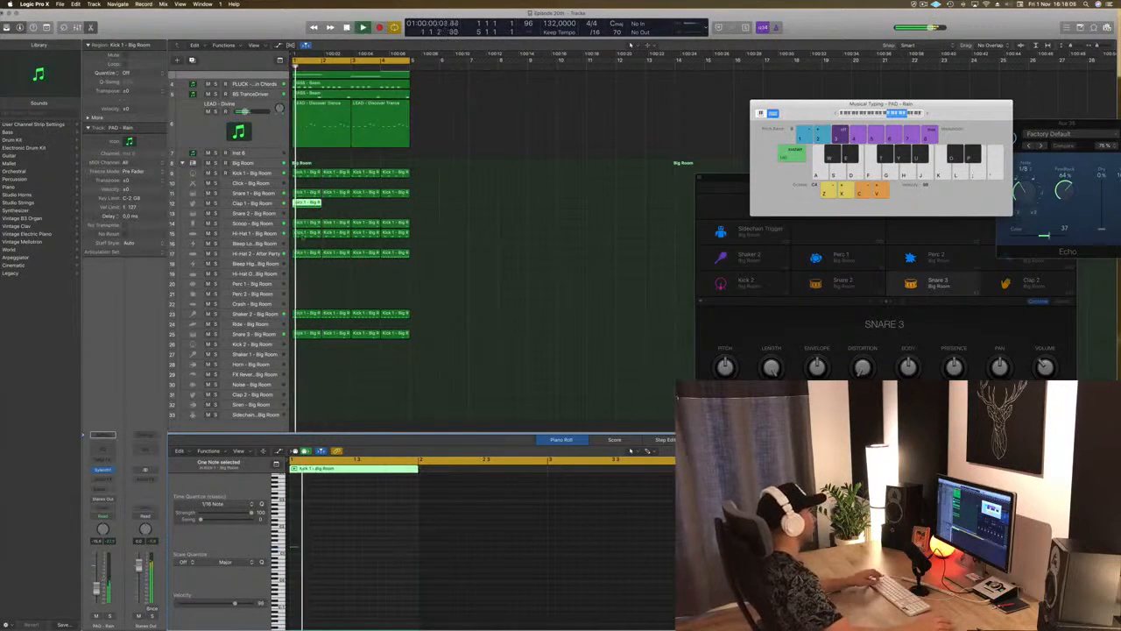
Copy the one-bar clap region across bars 2 to 4 and play the loop with the Clap 1 track selected
left_click_drag(308, 202, 376, 208)
left_click(308, 203, "shift")
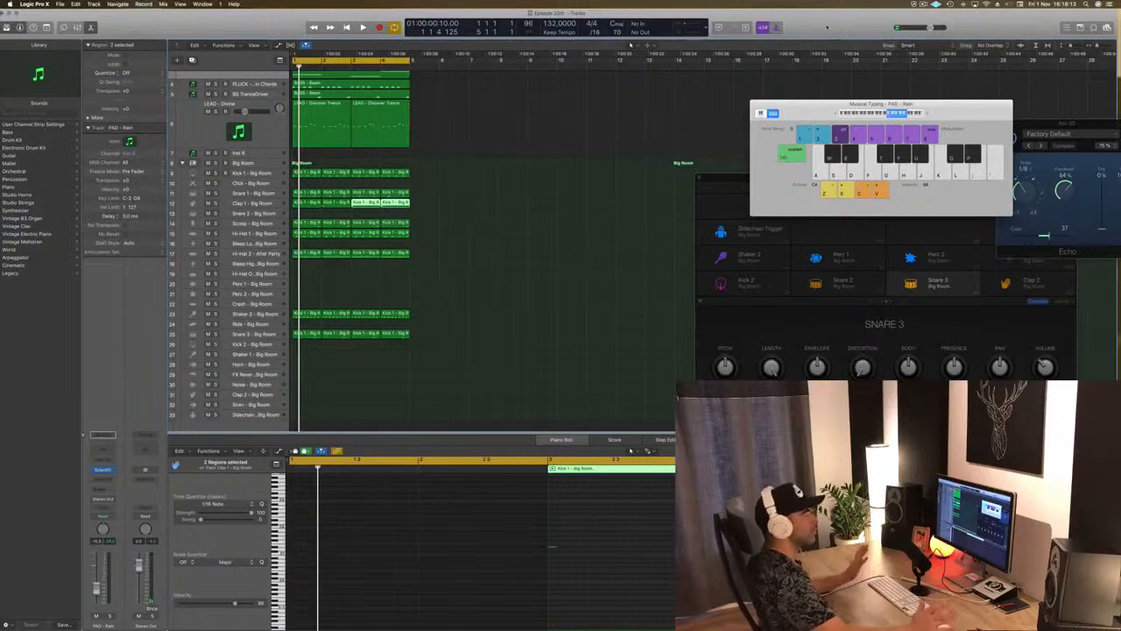
left_click(497, 235)
key("space")
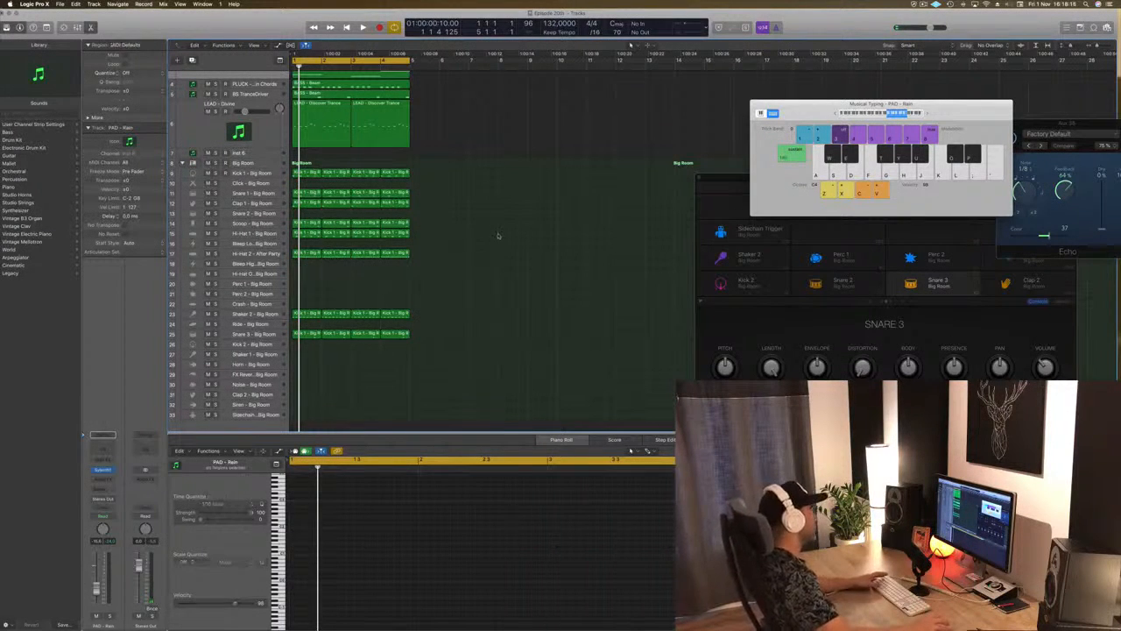
left_click(250, 202)
key("Return")
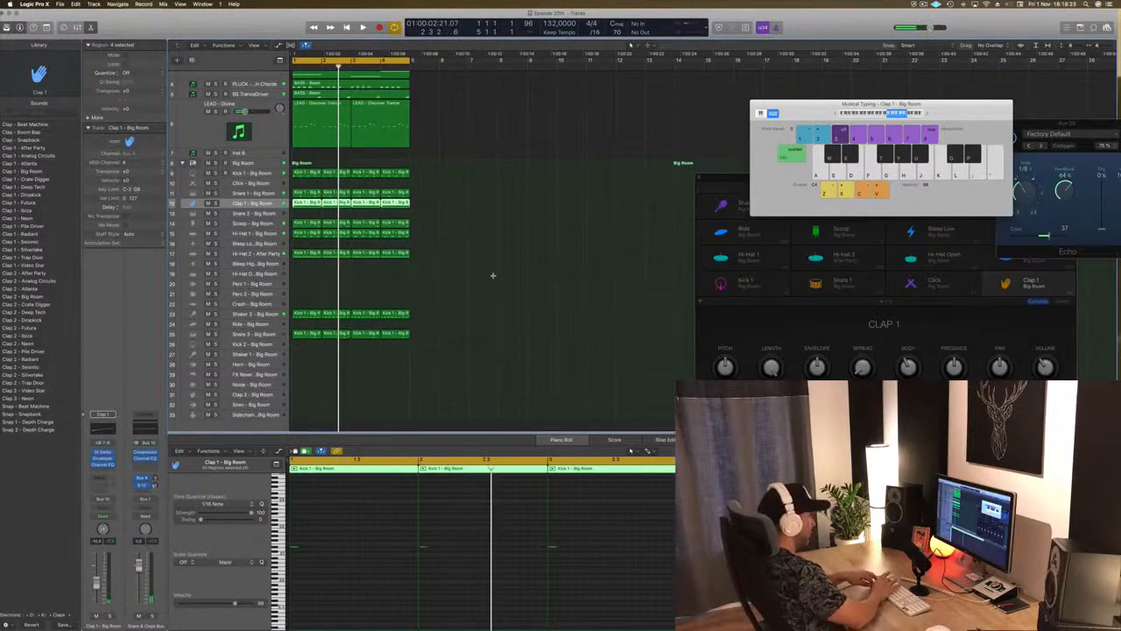
Repeat all regions three times up to bar 17, extend the cycle range to bar 17, and start playback
key("super+r")
key("super+r")
key("super+r")
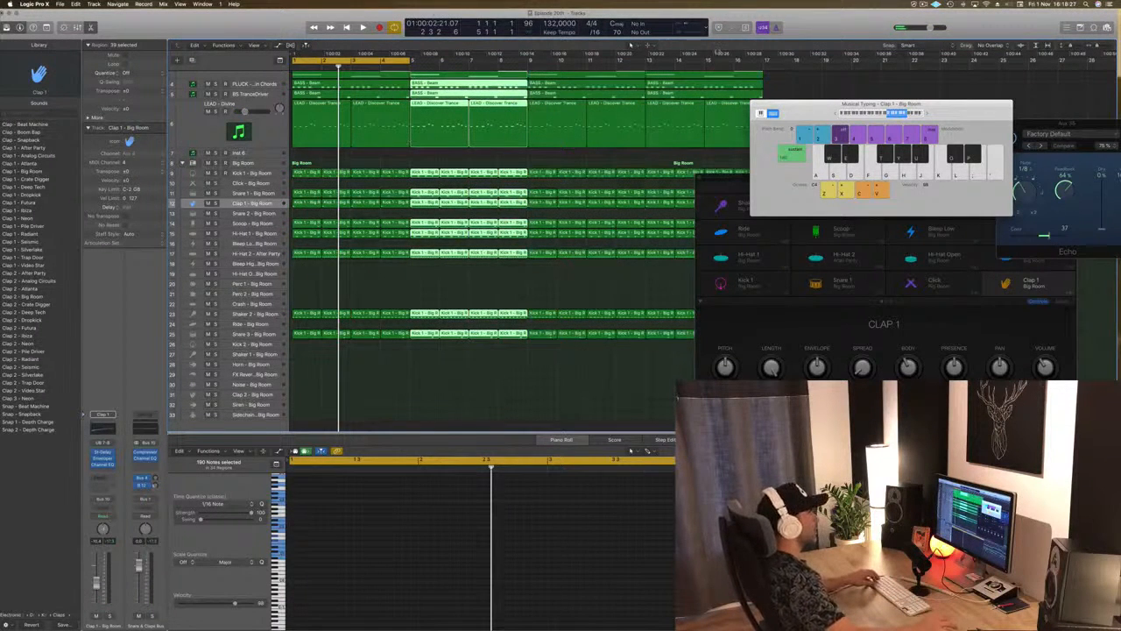
left_click_drag(412, 62, 768, 77)
key("space")
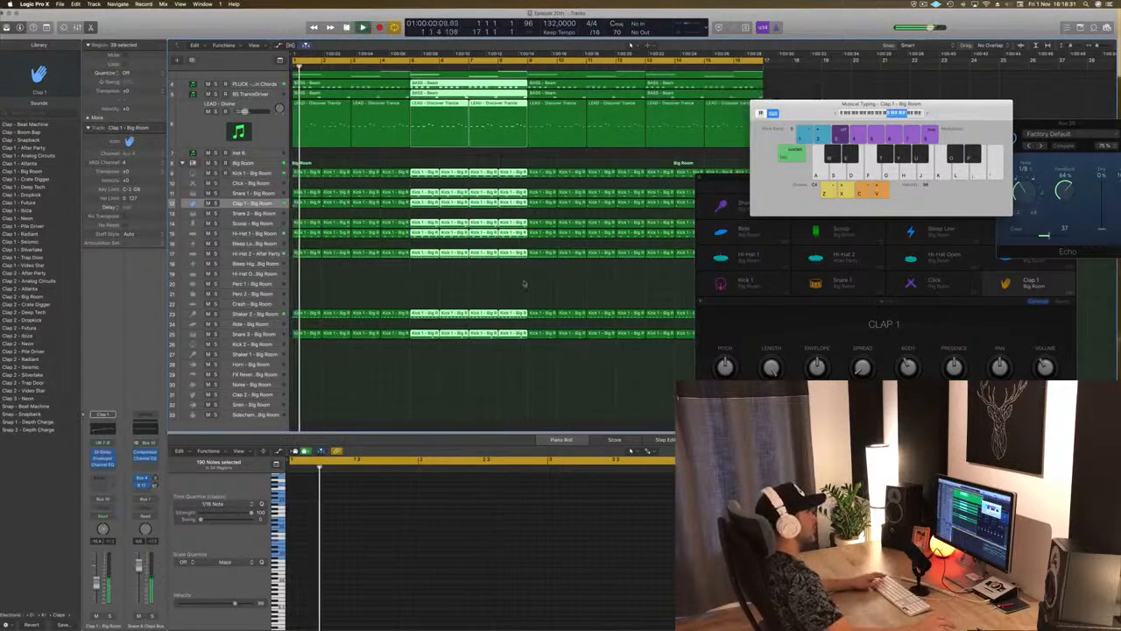
Select the BASS - Shooter track, open its Sylenth1 window, and play the arrangement from the start
left_click(510, 290)
scroll(437, 289, "left", 4)
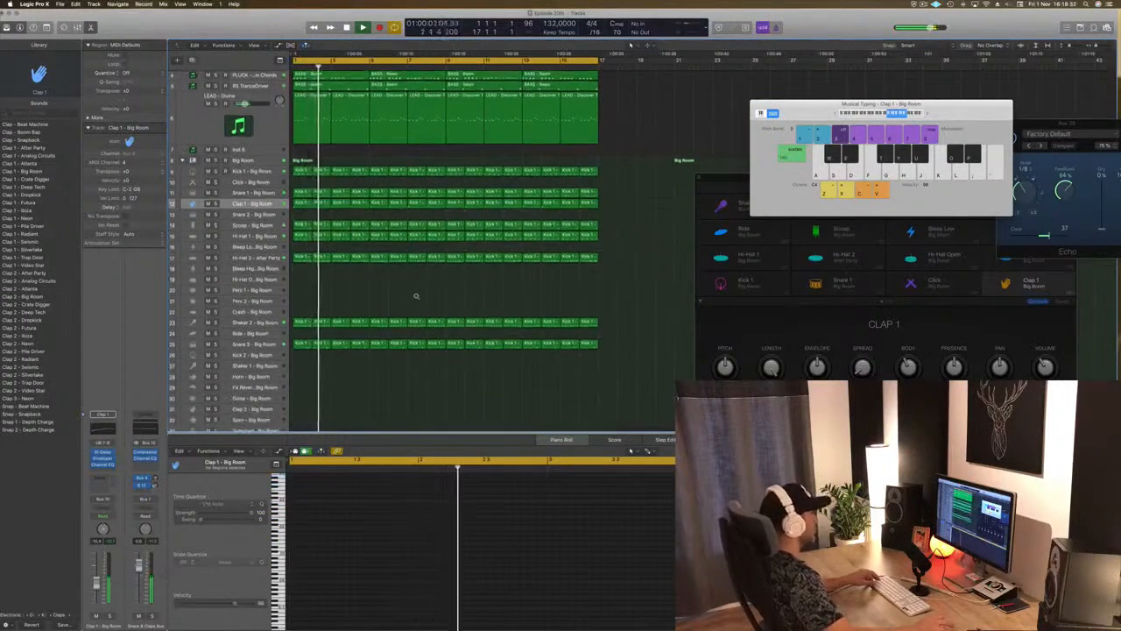
scroll(317, 136, "up", 3)
scroll(317, 136, "up", 2)
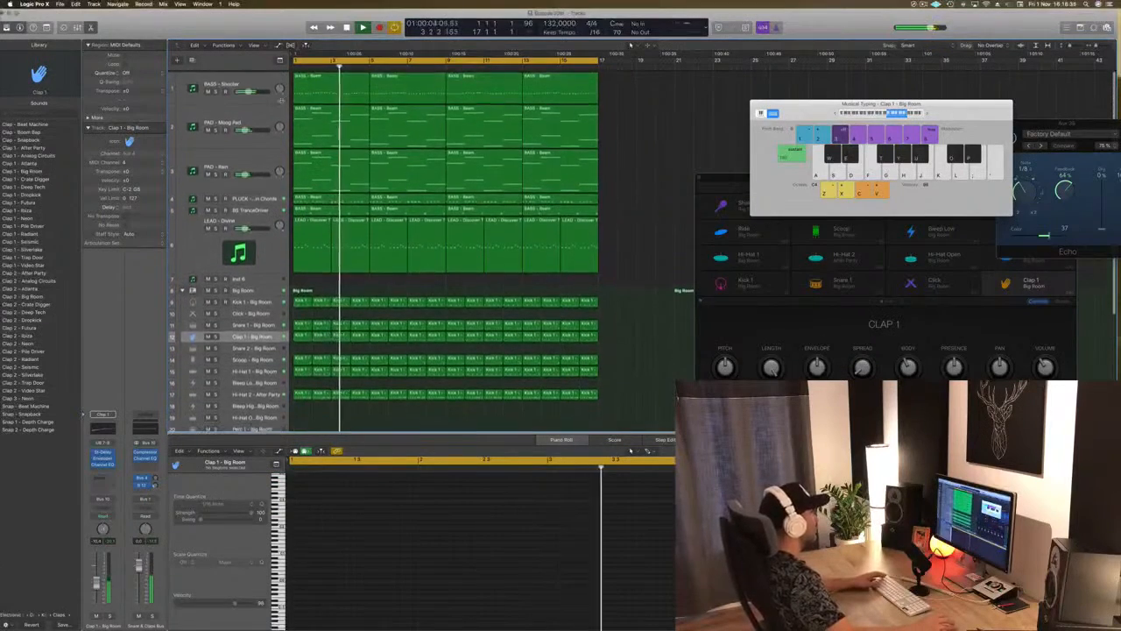
left_click(333, 88)
key("Return")
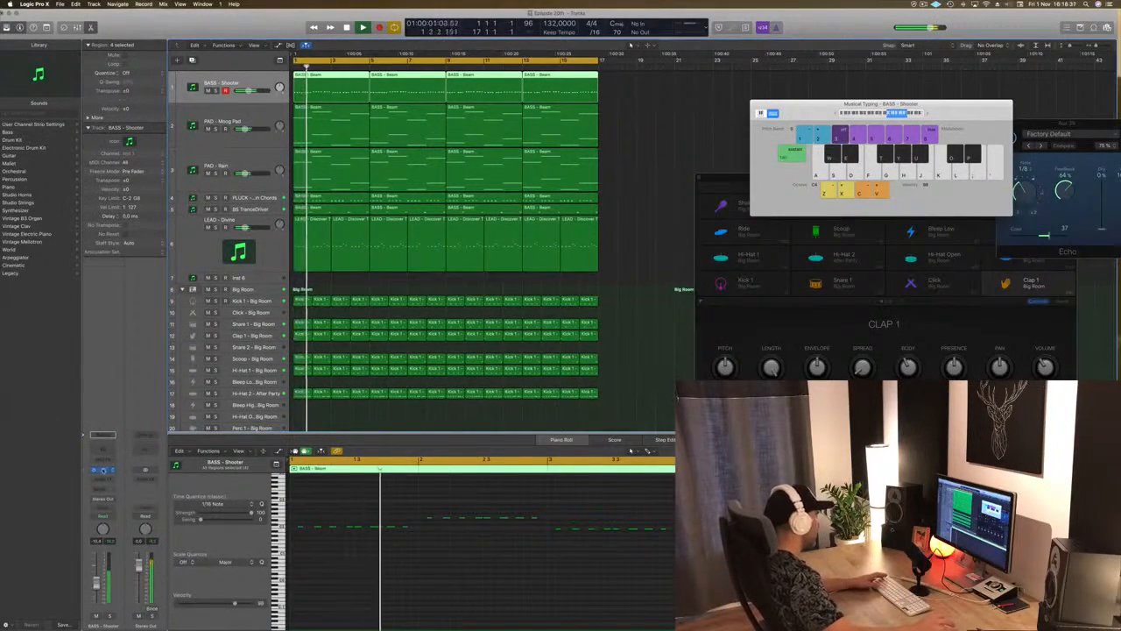
key("v")
left_click_drag(722, 130, 615, 133)
key("space")
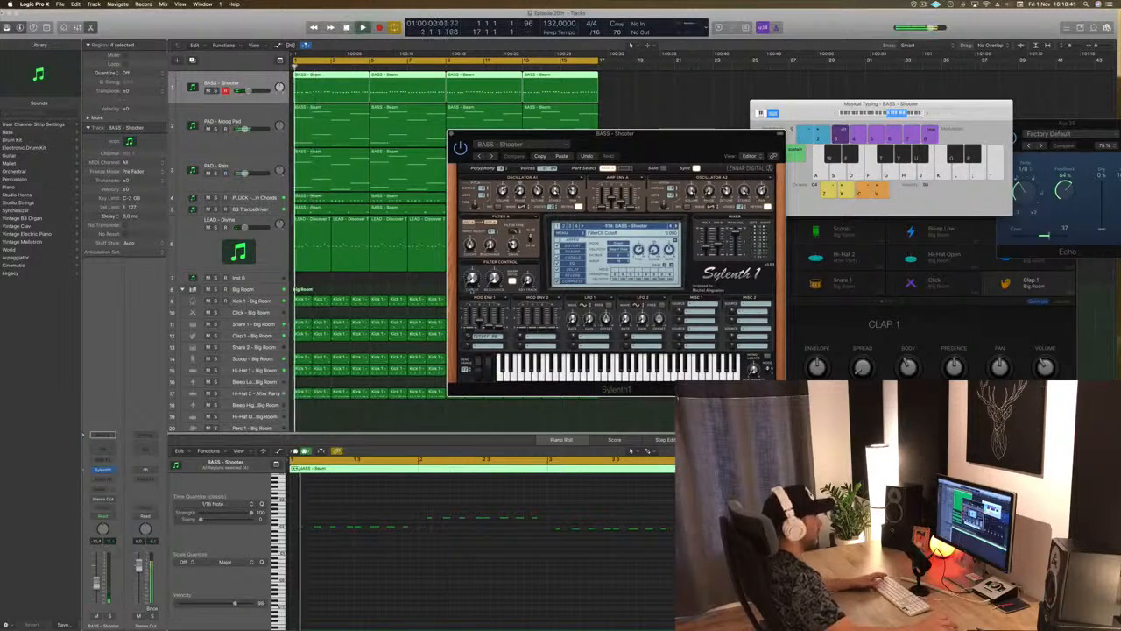
Add a Channel EQ to the BASS - Shooter track and enable its high-cut band at 48 dB/Oct
key("space")
key("space")
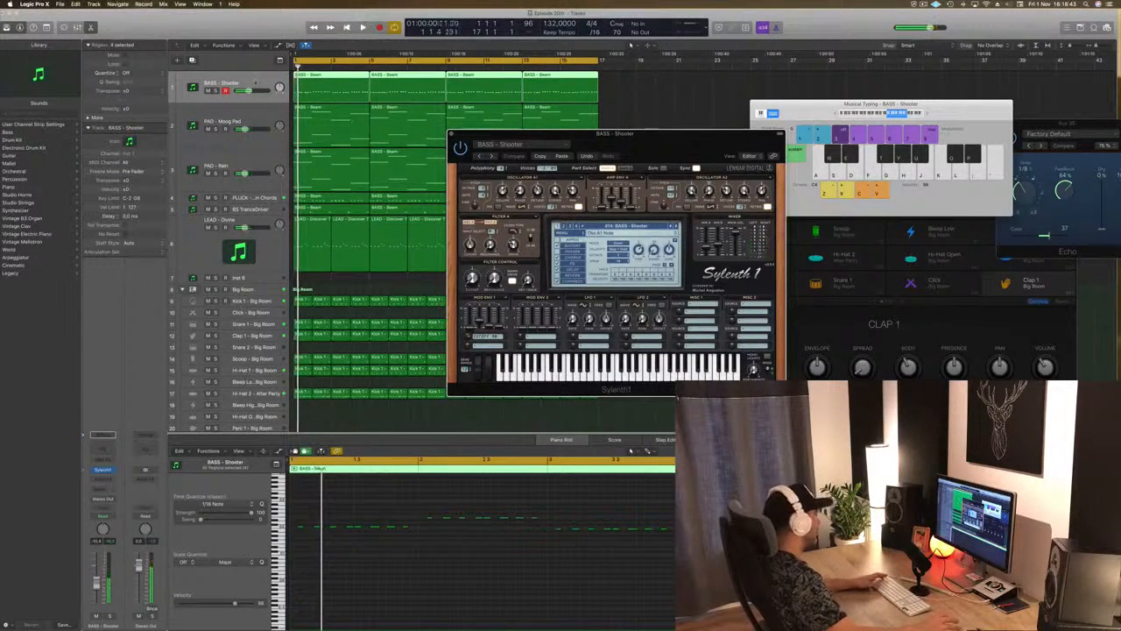
left_click(102, 434)
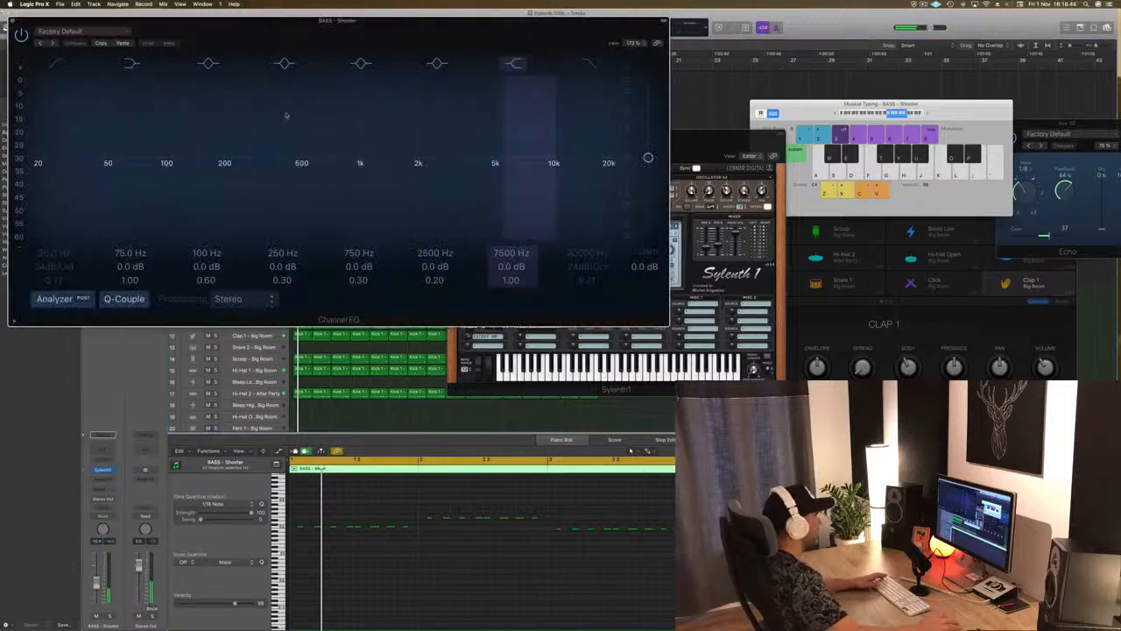
left_click_drag(324, 16, 469, 51)
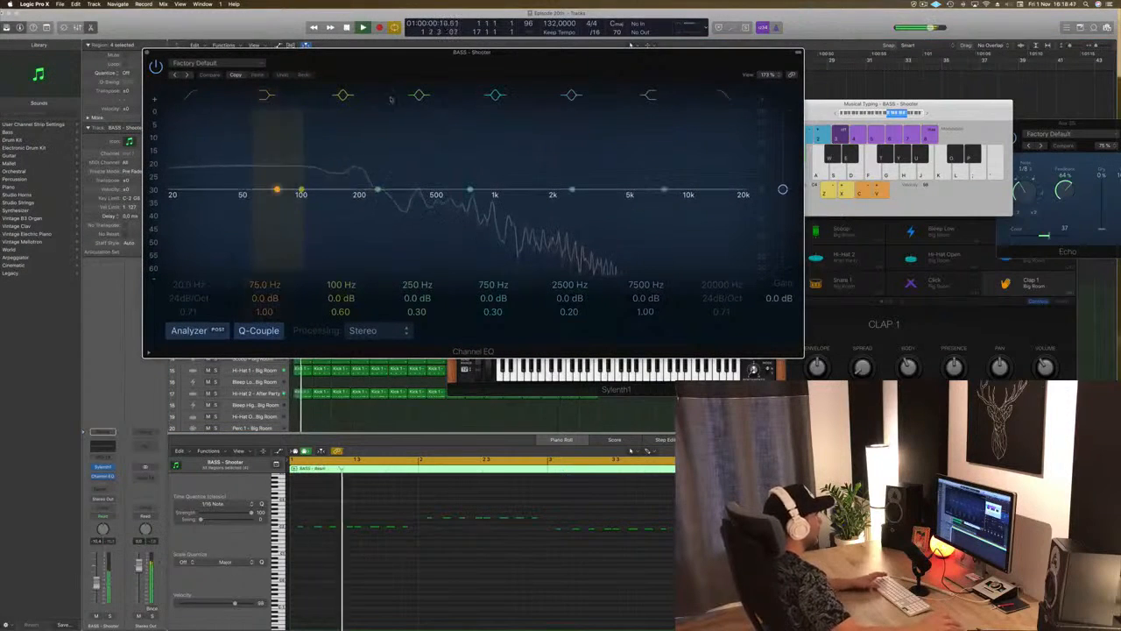
left_click(723, 94)
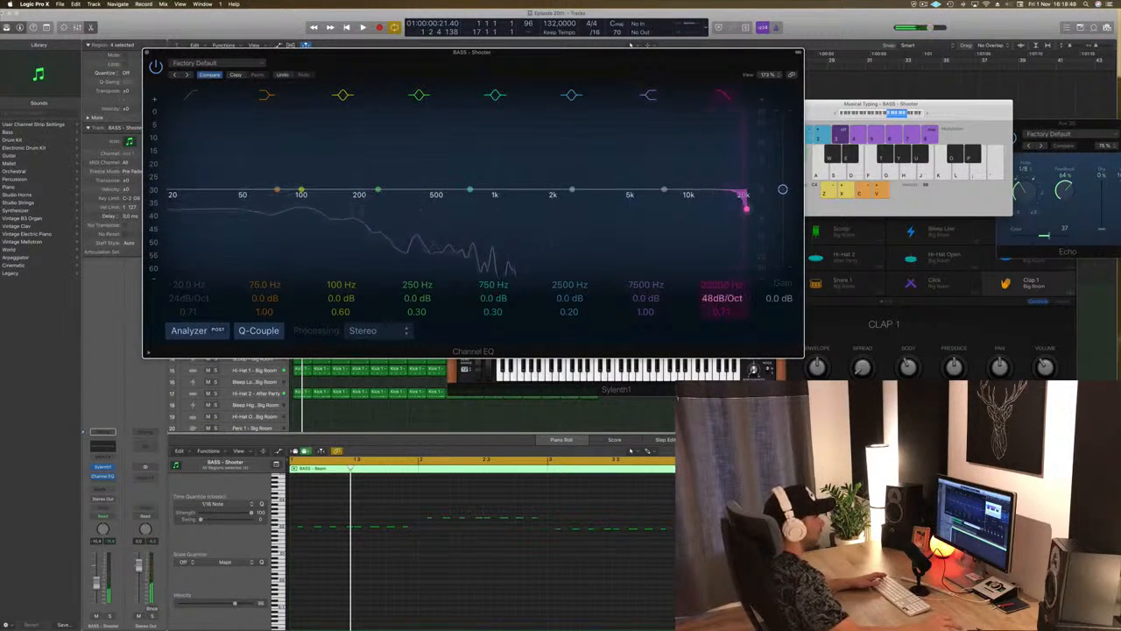
Lower the bass EQ's high-cut frequency to 870 Hz and listen to the filtered sound during playback
left_click_drag(745, 208, 410, 208)
key("space")
left_click_drag(631, 56, 718, 52)
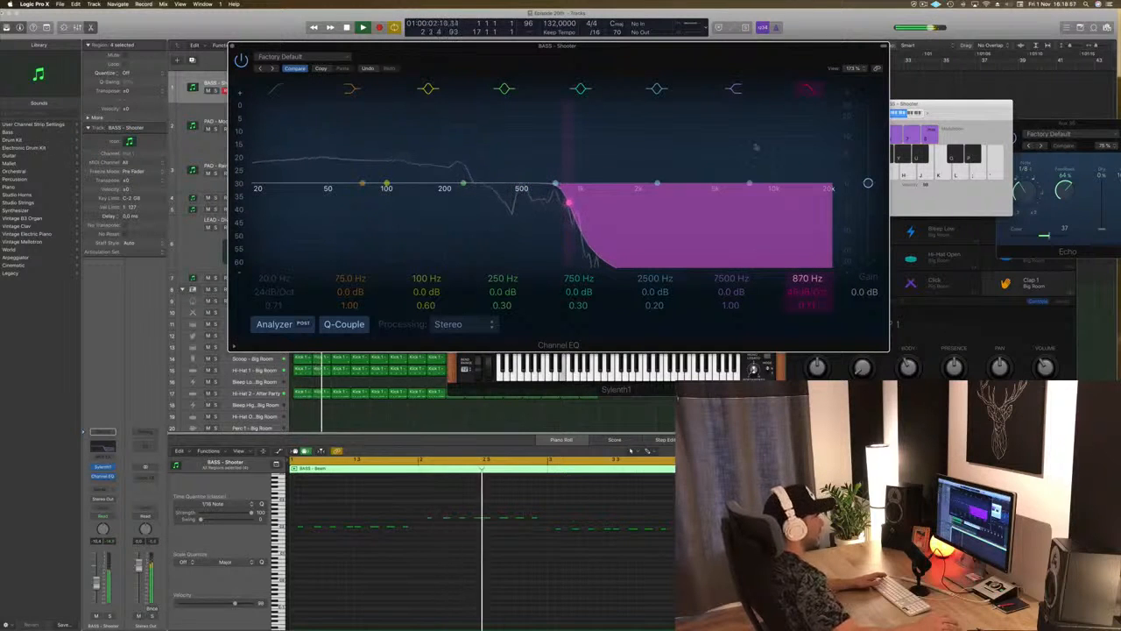
left_click_drag(447, 40, 630, 45)
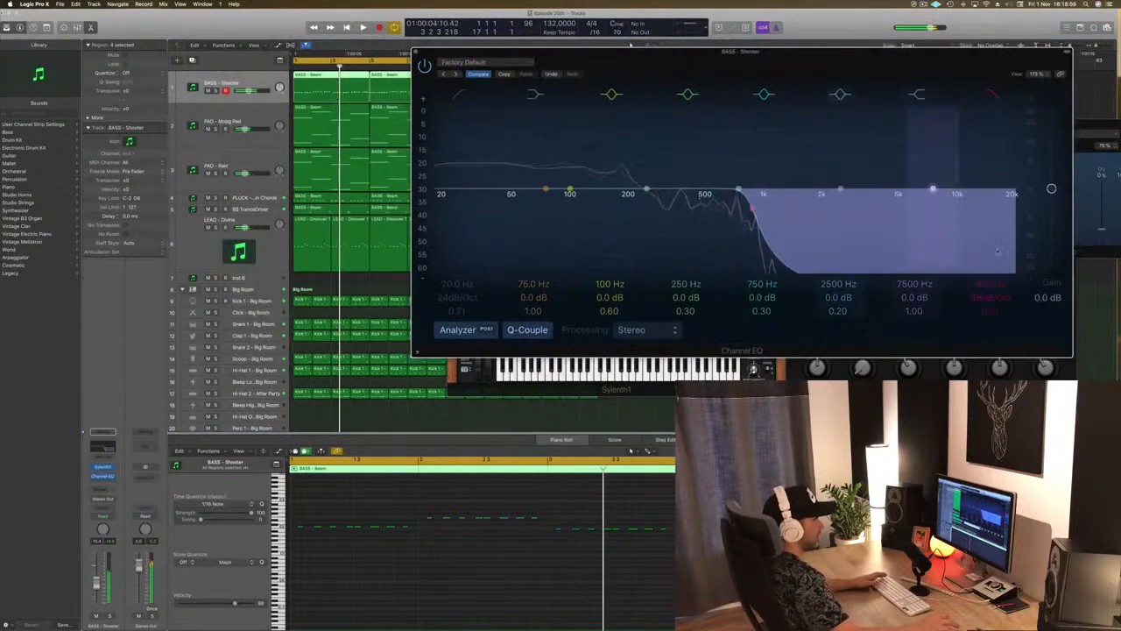
key("space")
Set the bass EQ's high-cut frequency to 17600 Hz and close the Channel EQ window
left_click_drag(754, 167, 1004, 166)
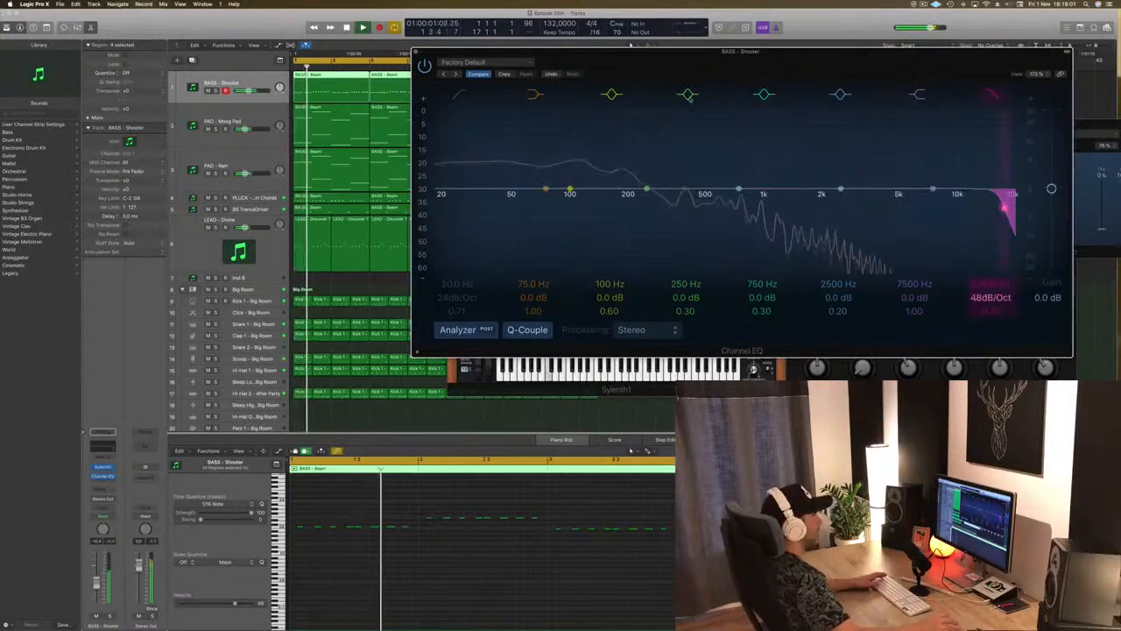
key("super+k")
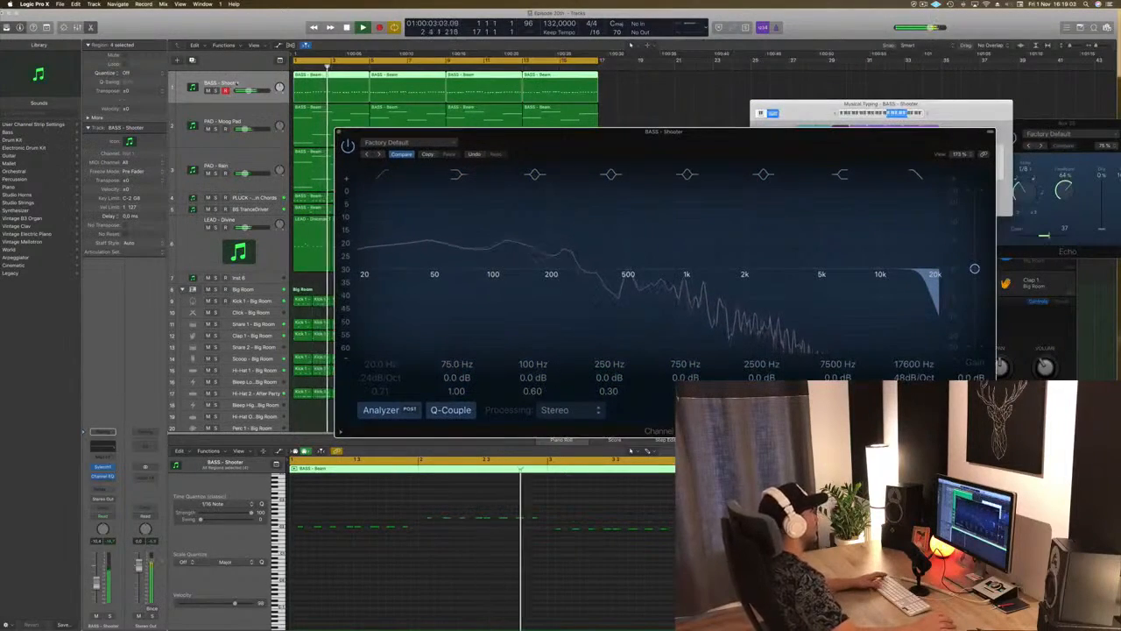
left_click(339, 133)
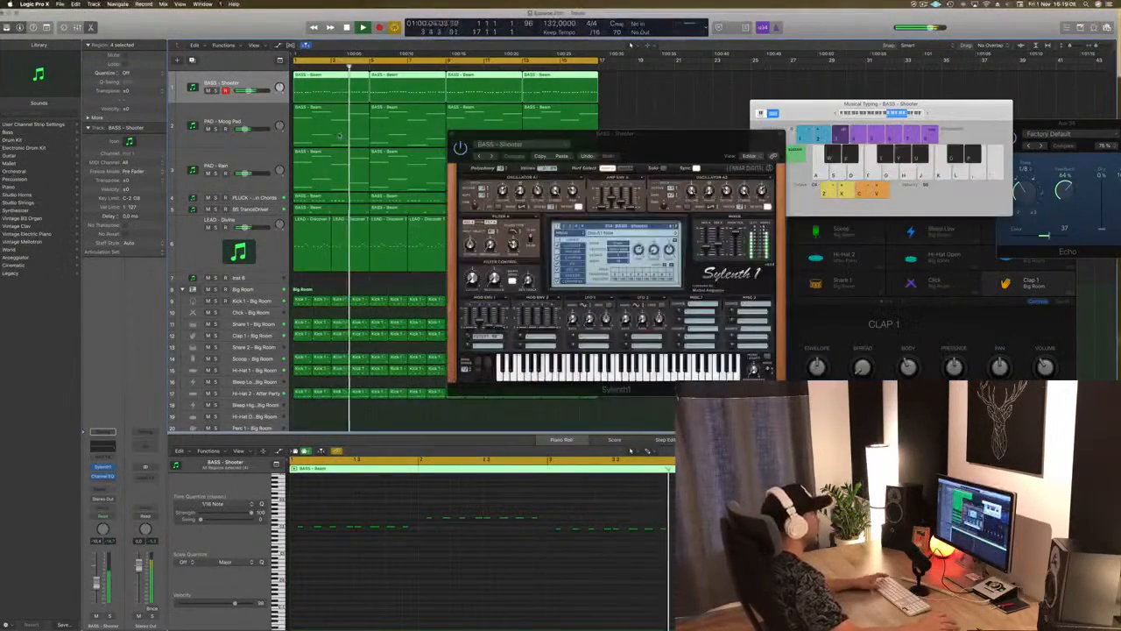
Move the Sylenth1 window clear of the regions and play the arrangement with the drum tracks in view
left_click_drag(619, 133, 866, 97)
scroll(394, 370, "down", 4)
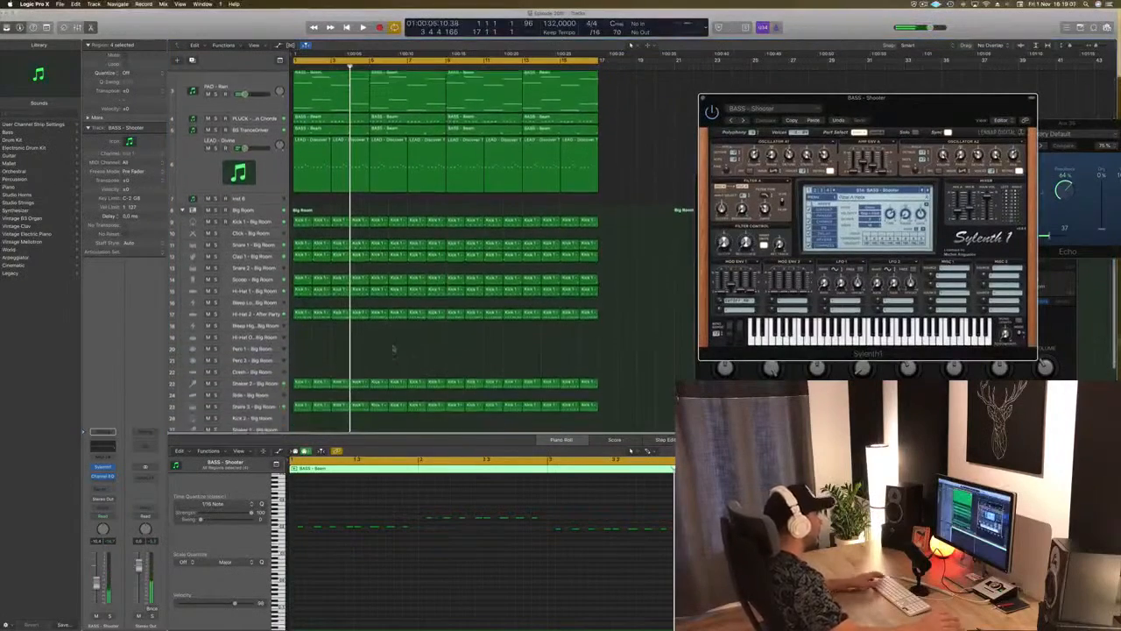
scroll(395, 370, "down", 4)
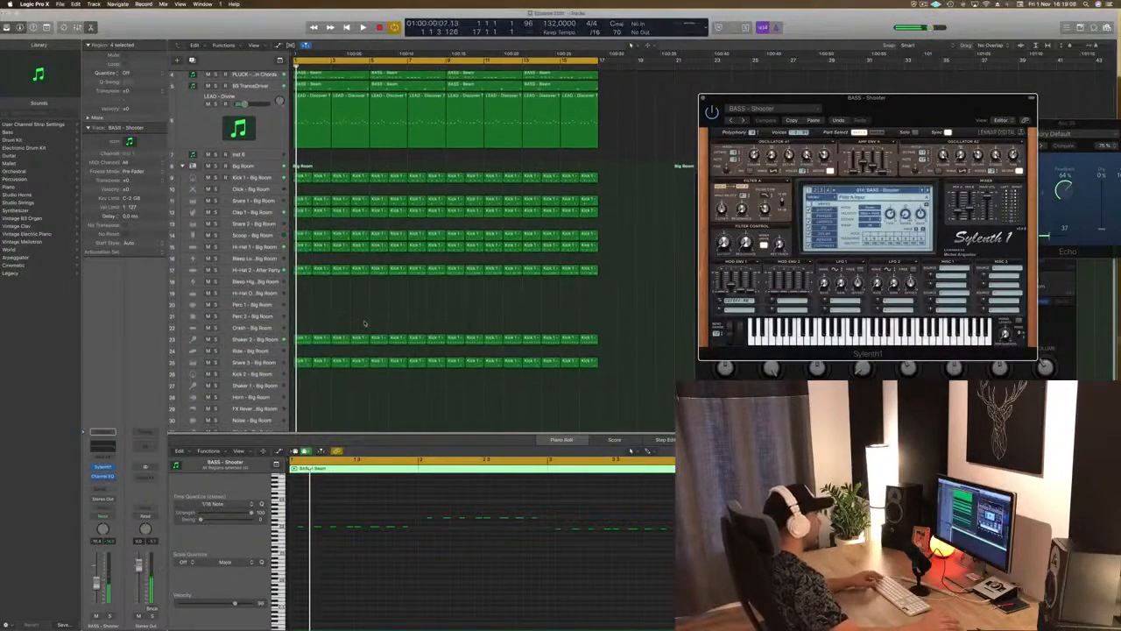
key("space")
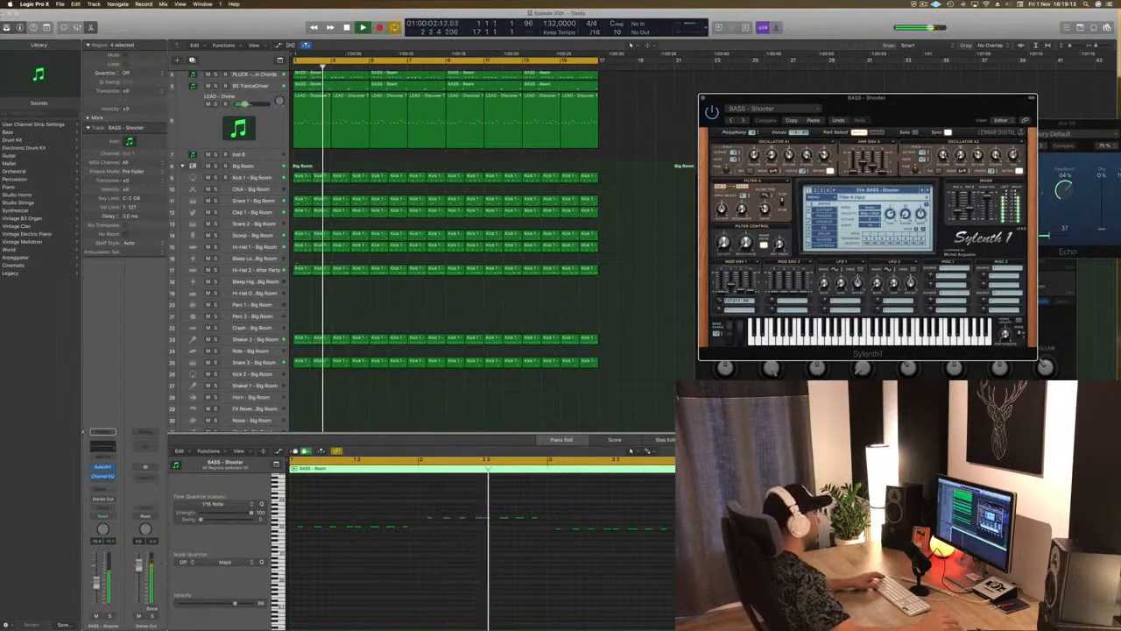
Load the Dual 1/2 Note Feedback preset in the Clap 1 track's Stereo Delay and play the arrangement
left_click(271, 213)
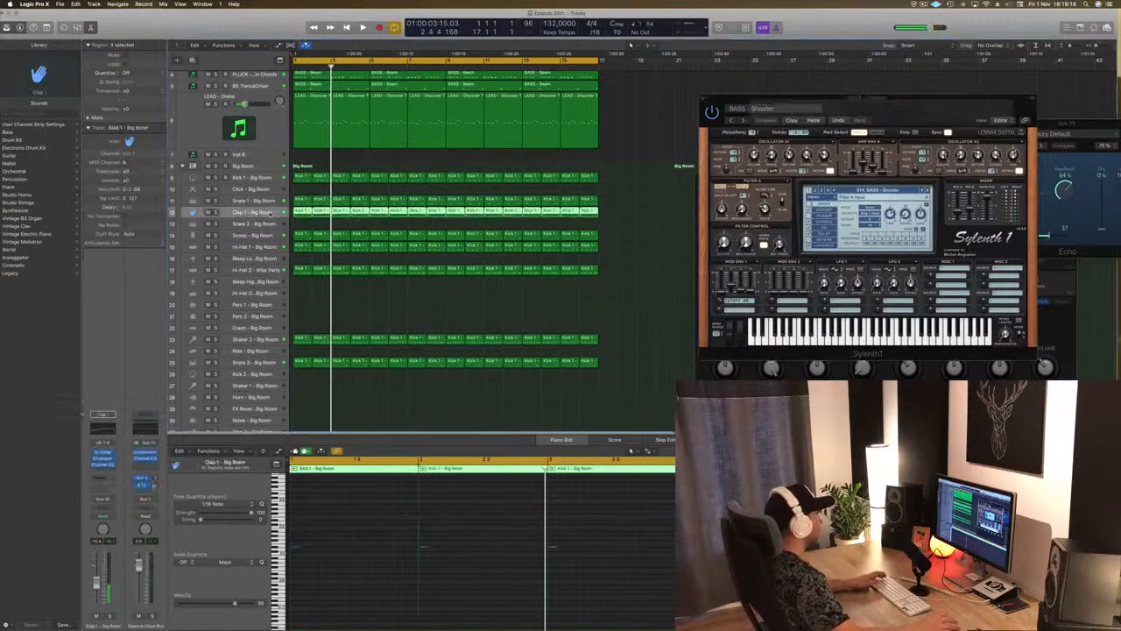
key("Return")
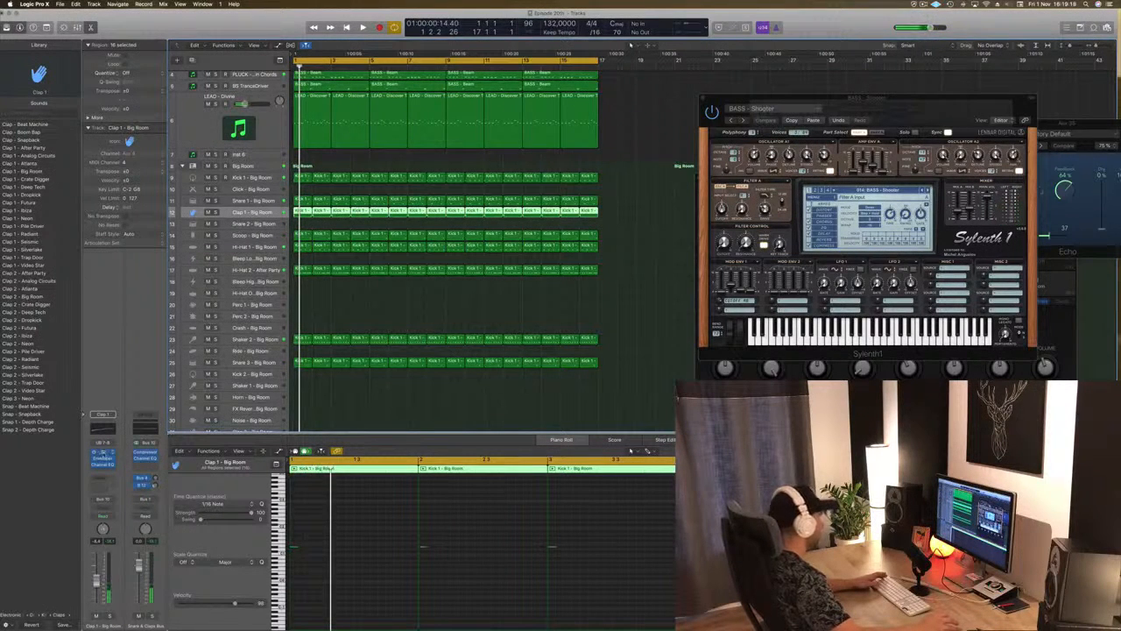
left_click(102, 455)
left_click(39, 43)
left_click(50, 41)
left_click(59, 32)
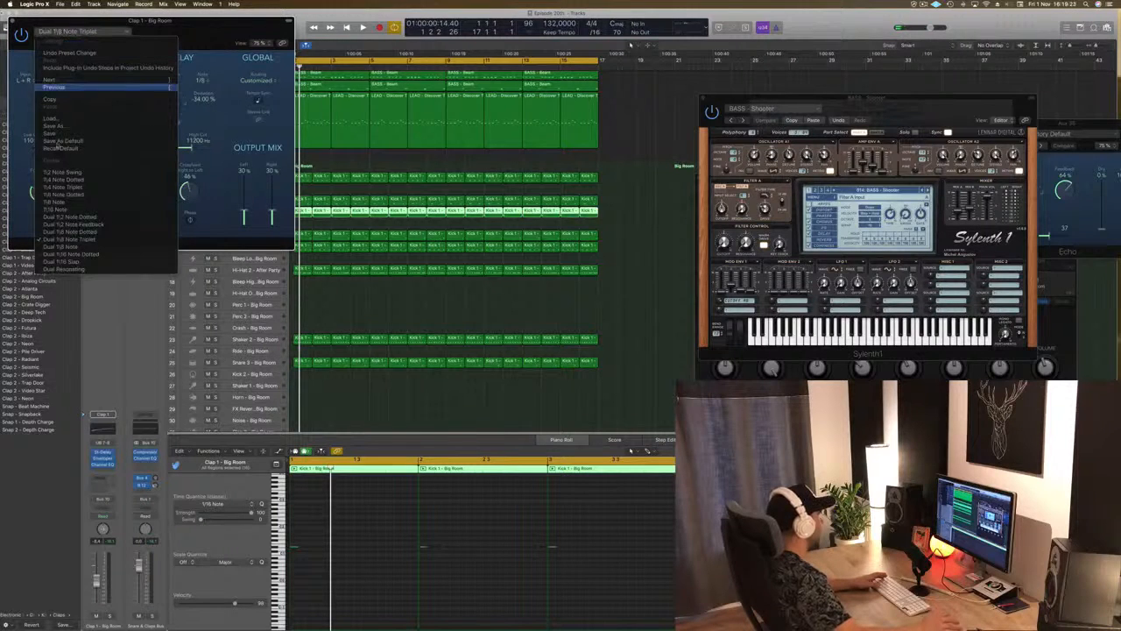
left_click(88, 224)
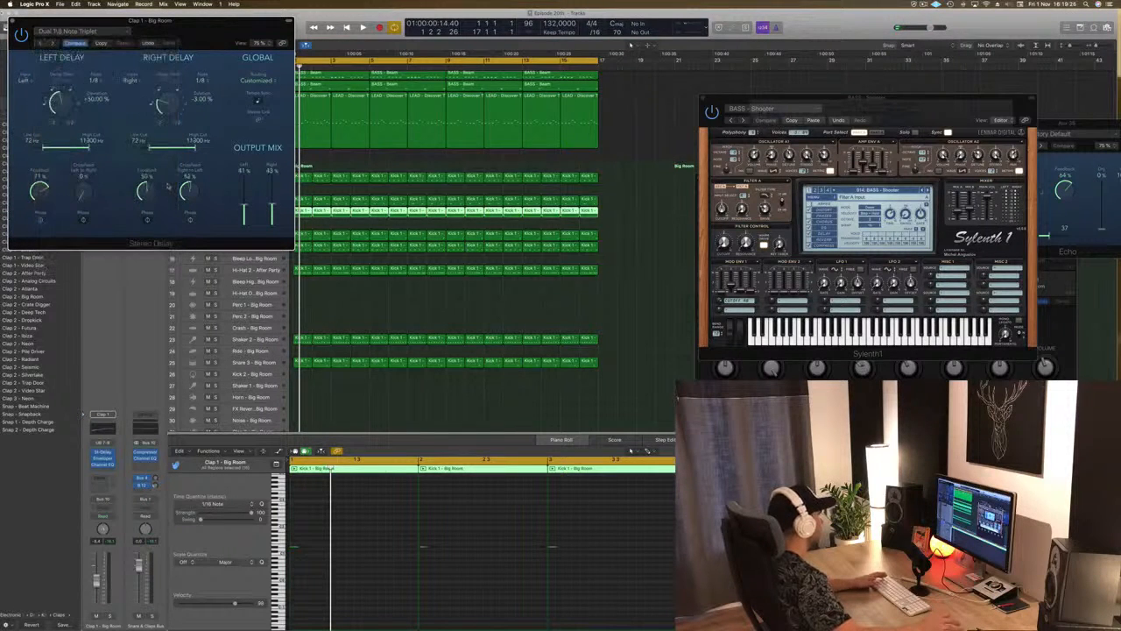
left_click(38, 43)
key("space")
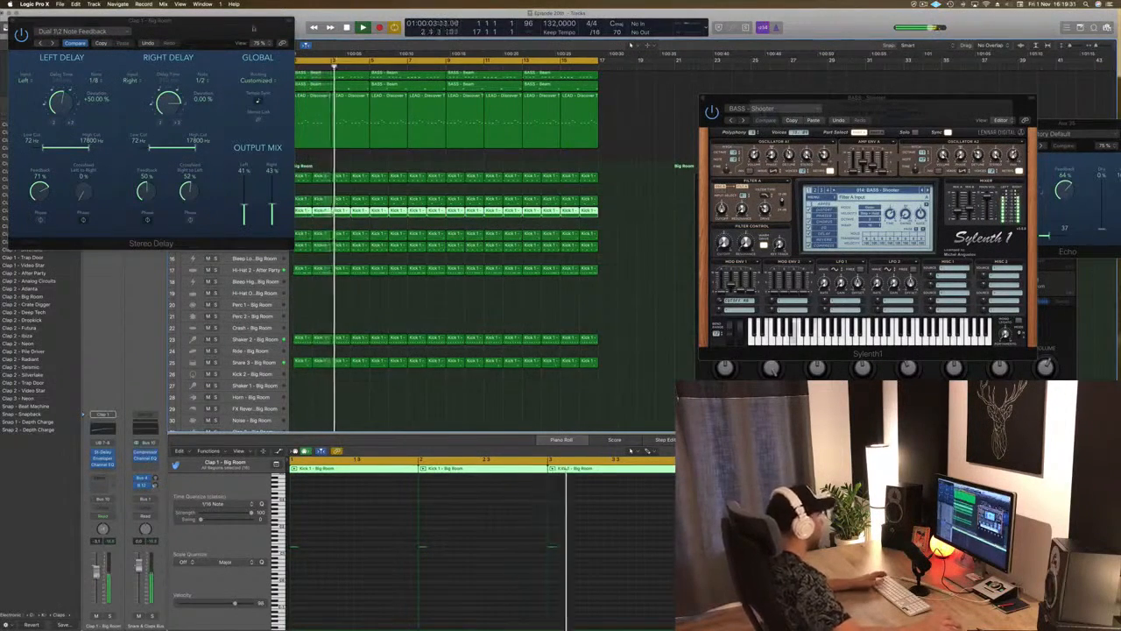
Close the Stereo Delay window and move the main project window back to its original place
left_click_drag(630, 44, 849, 94)
left_click_drag(176, 19, 302, 30)
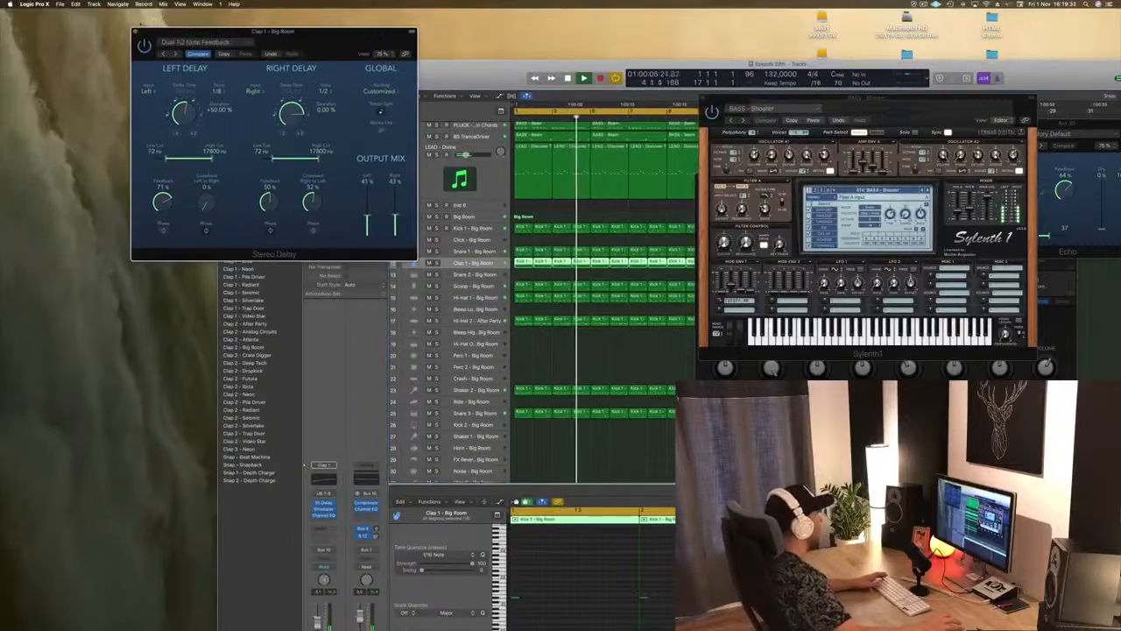
left_click(135, 32)
left_click_drag(520, 64, 303, 4)
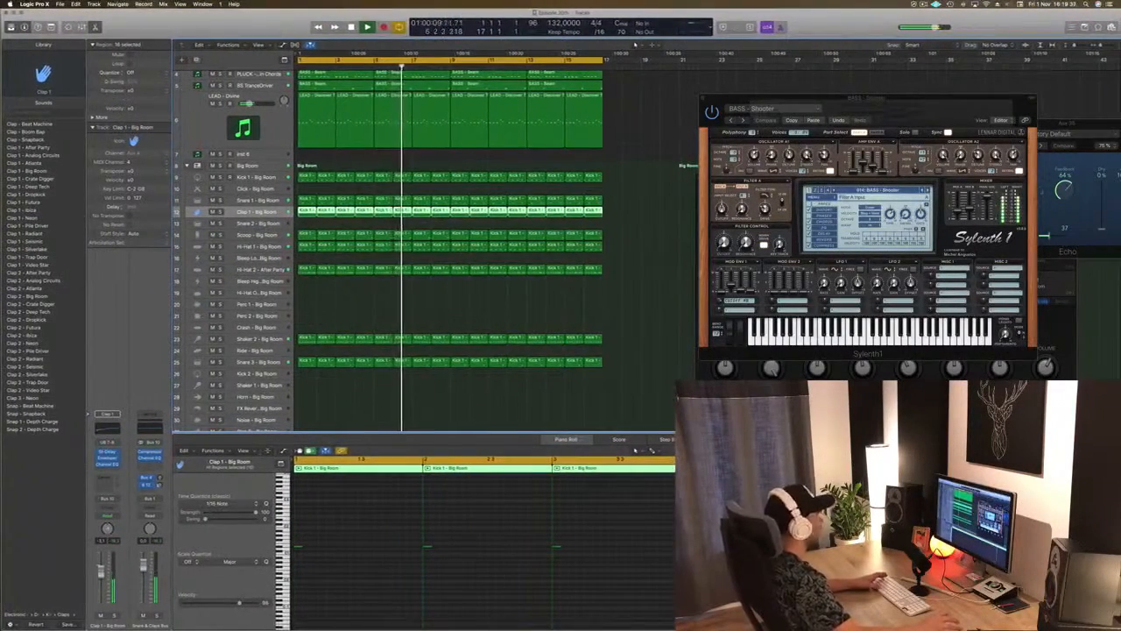
Deselect the clap regions, listen to the arrangement from the start, and review the lower drum tracks
left_click(611, 218)
key("Return")
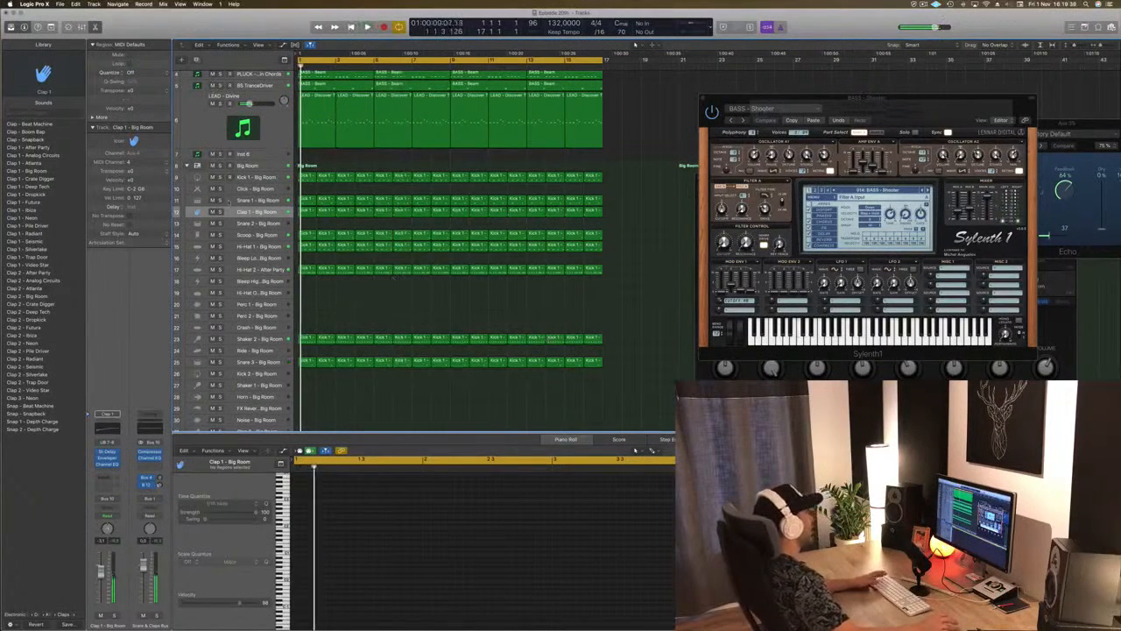
key("space")
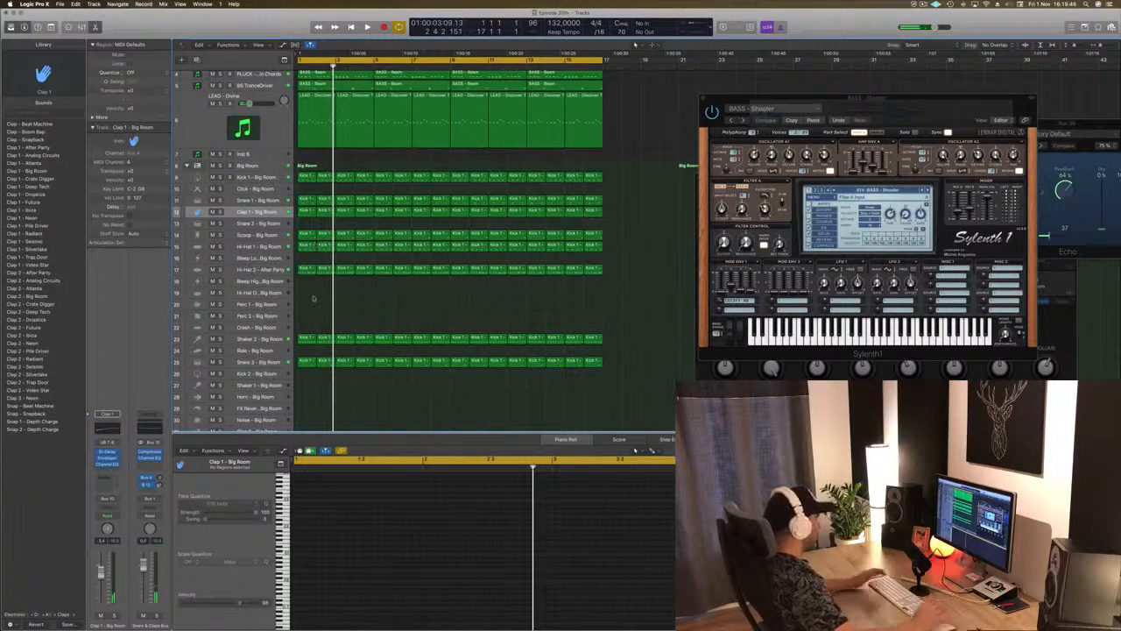
key("space")
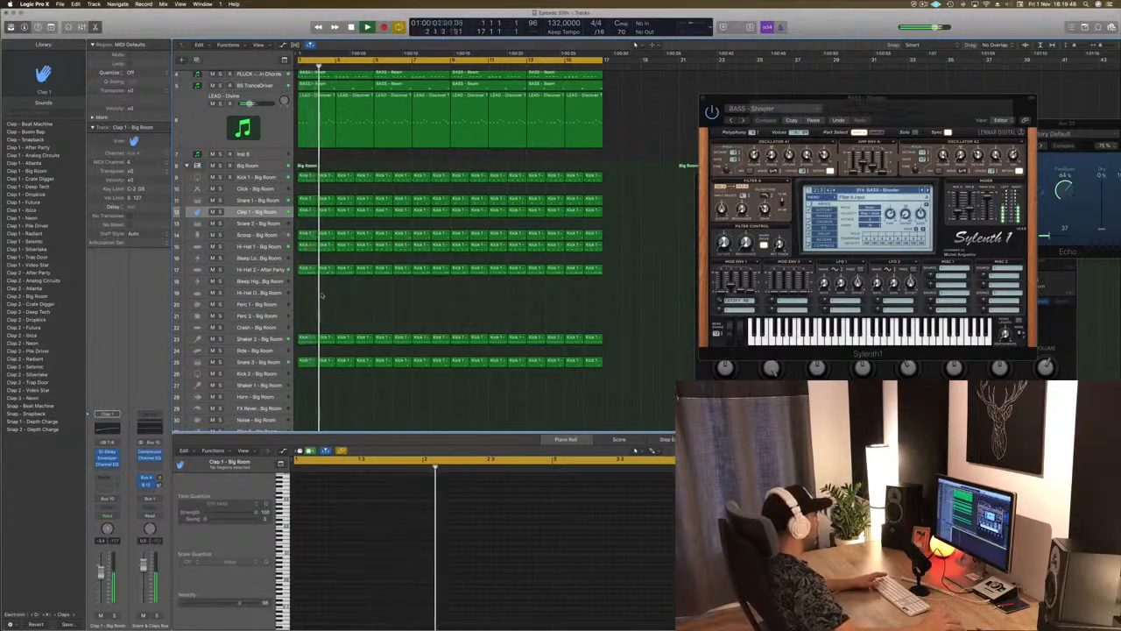
scroll(379, 334, "down", 1)
scroll(338, 373, "down", 4)
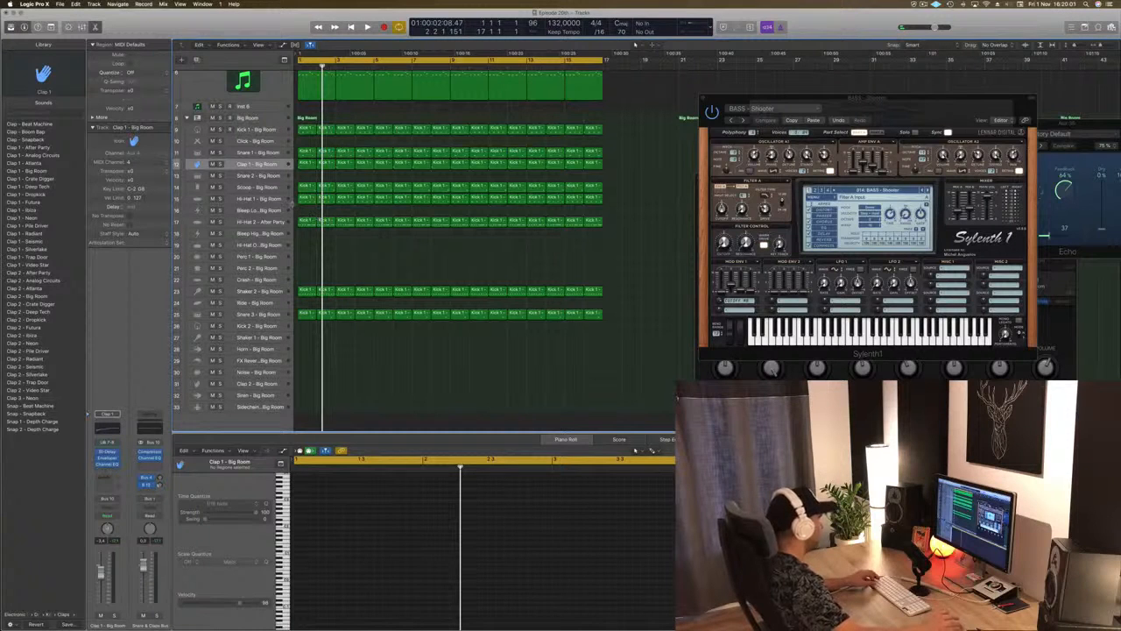
Place a one-bar region on the Ride track at bar 1 with eight evenly spaced notes, and audition it
left_click(307, 165)
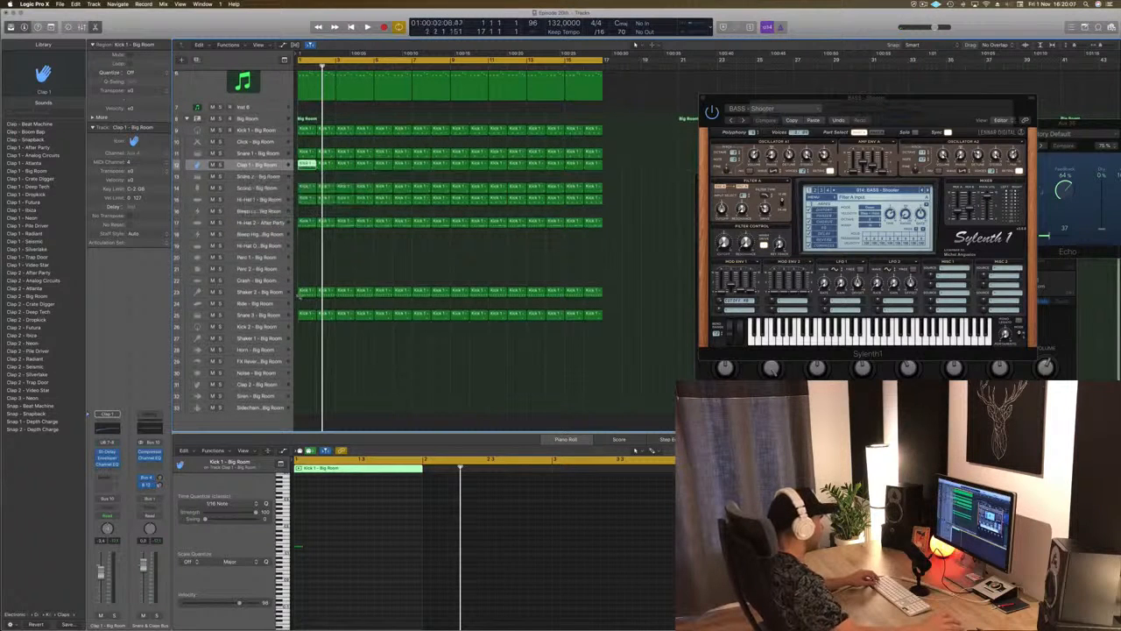
left_click_drag(307, 294, 306, 304)
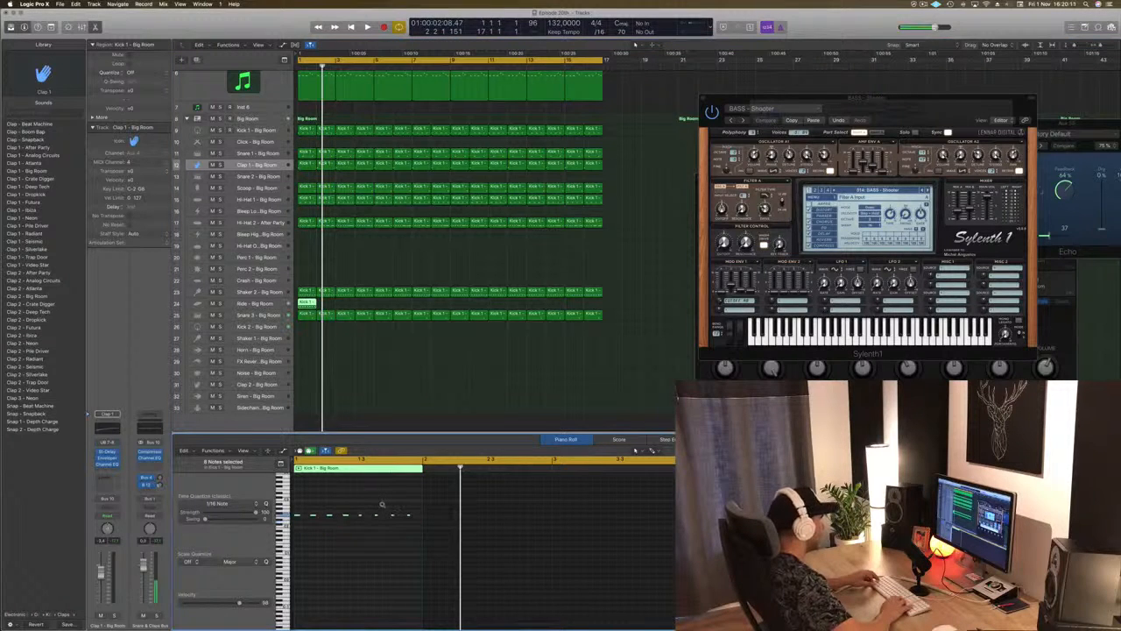
key("Return")
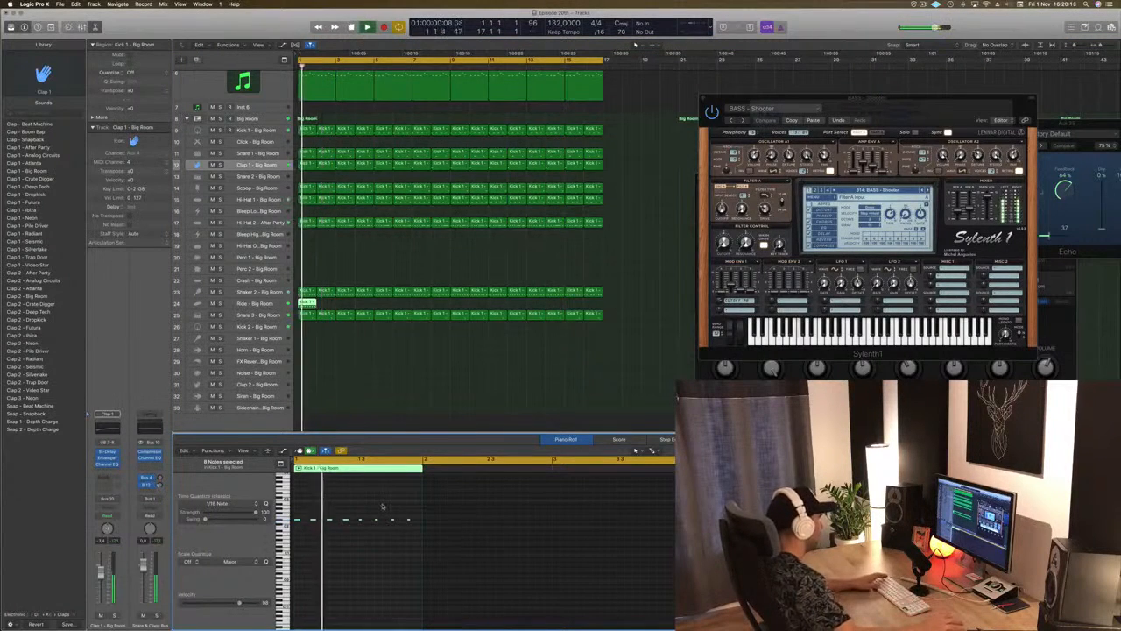
key("space")
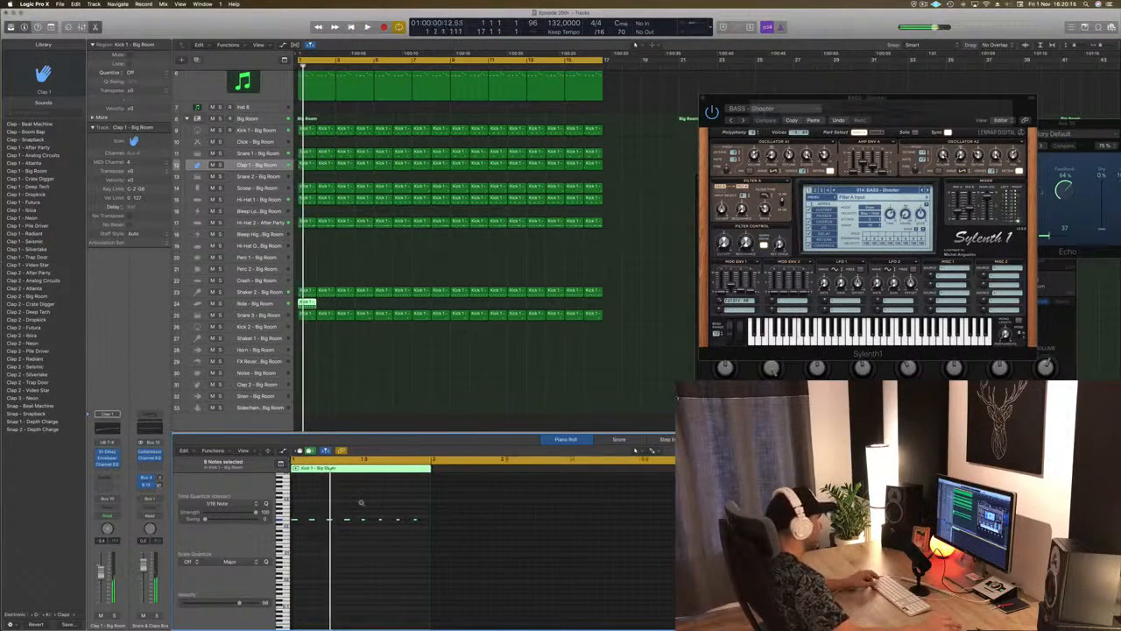
Duplicate the one-bar Ride region into bar 2, then copy the pair to bars 3 and 4
left_click(305, 303)
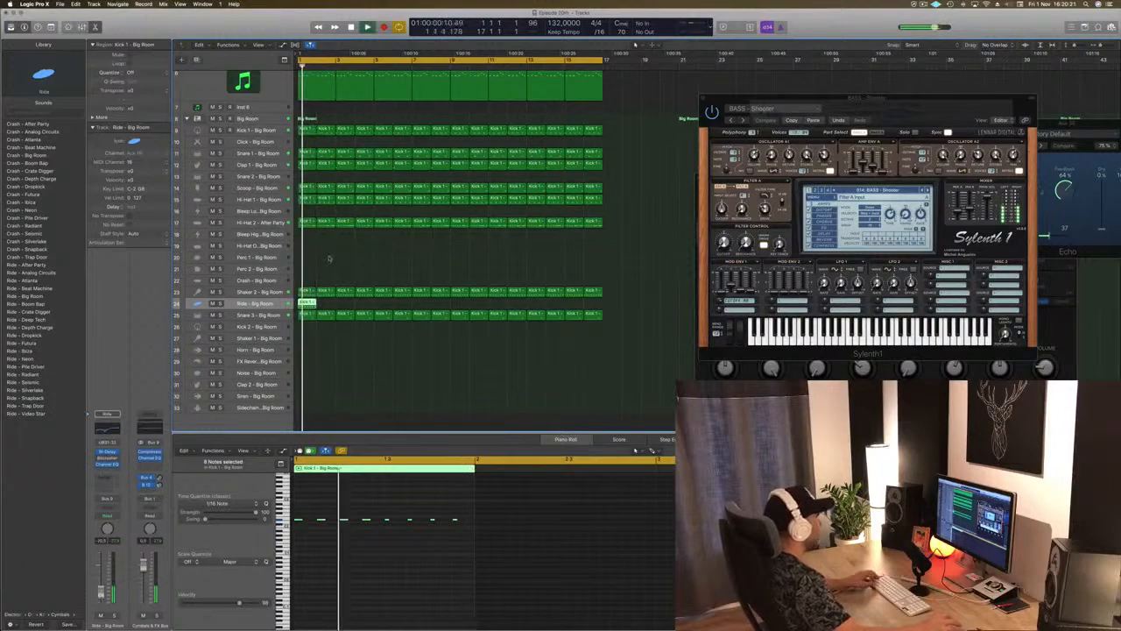
left_click_drag(305, 303, 351, 303)
key("super+Right")
key("super+Right")
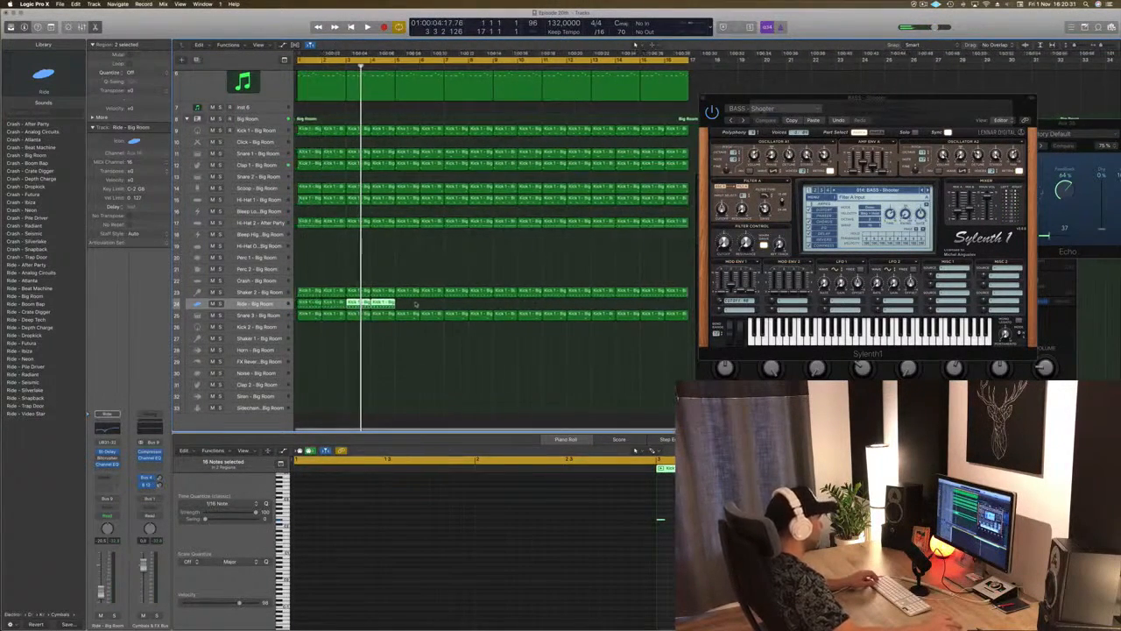
Repeat the Ride regions through bar 16, clear the selection, and play the arrangement
left_click(302, 302)
left_click_drag(339, 305, 503, 314)
left_click(309, 303, "shift")
key("super+Left")
key("super+Left")
key("super+Left")
key("super+Left")
left_click(342, 259)
key("space")
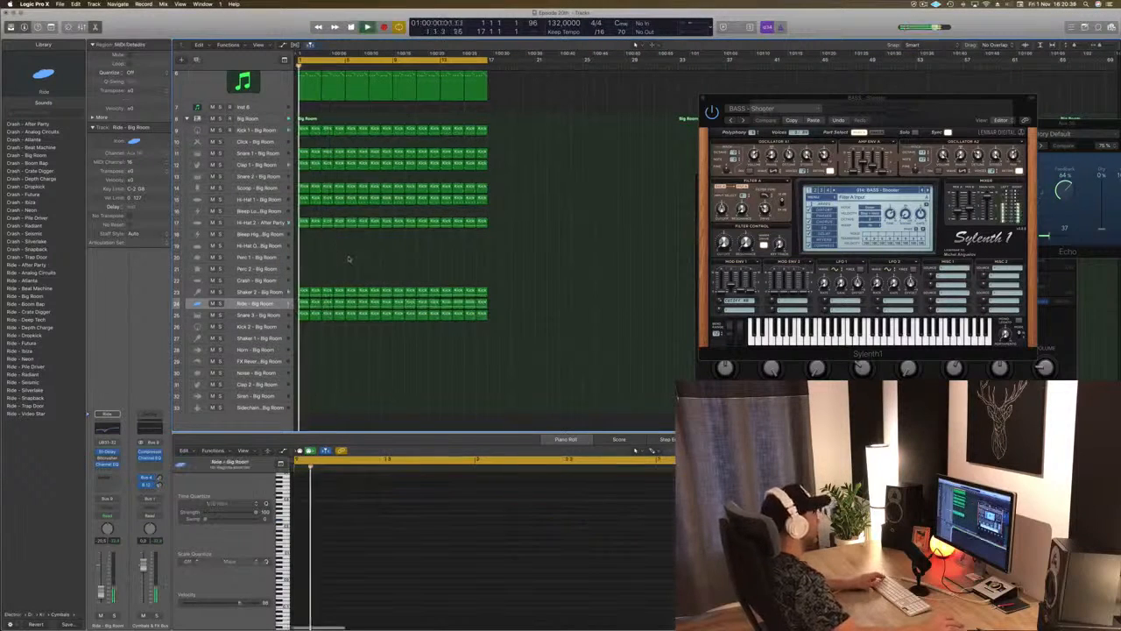
Select and solo the LEAD - Divine track and play it from the start
scroll(358, 230, "up", 3)
scroll(358, 230, "up", 3)
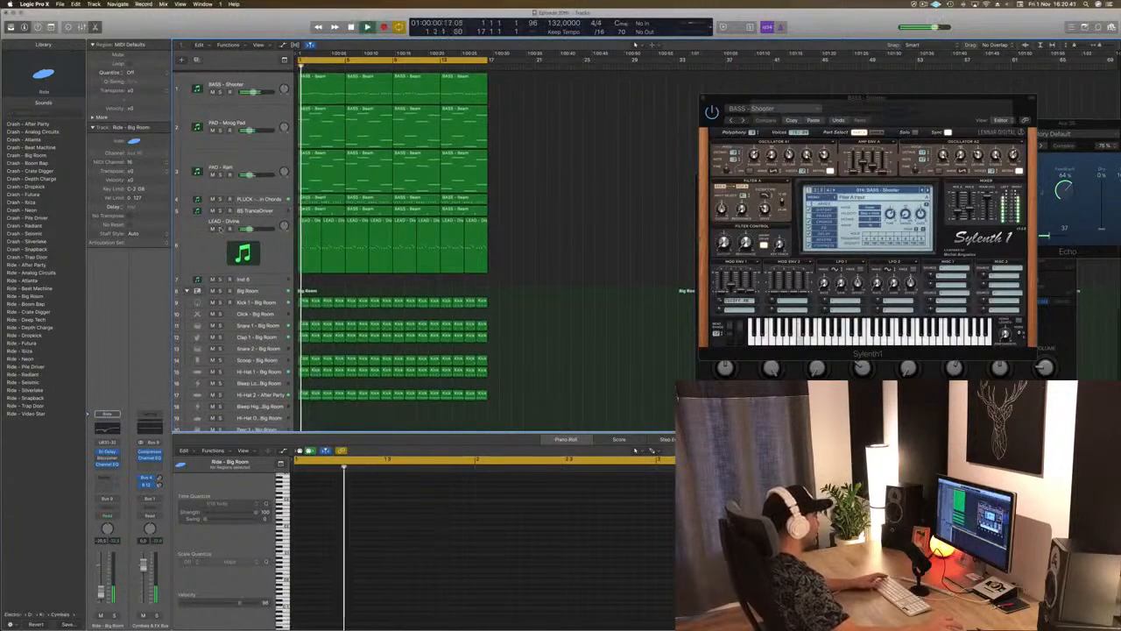
left_click(215, 247)
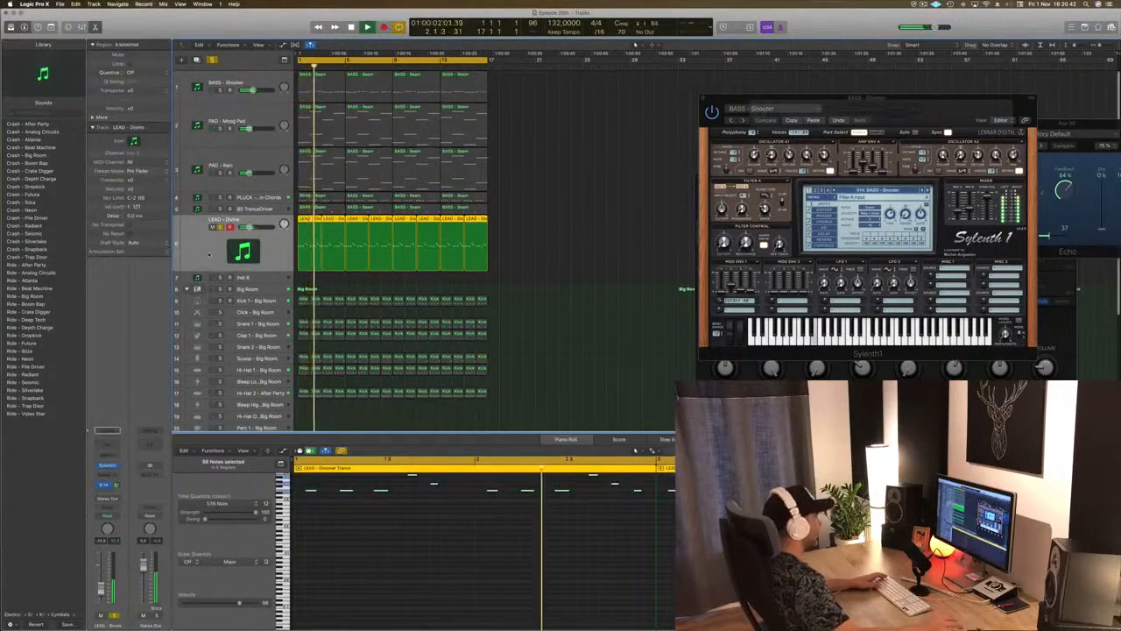
key("Return")
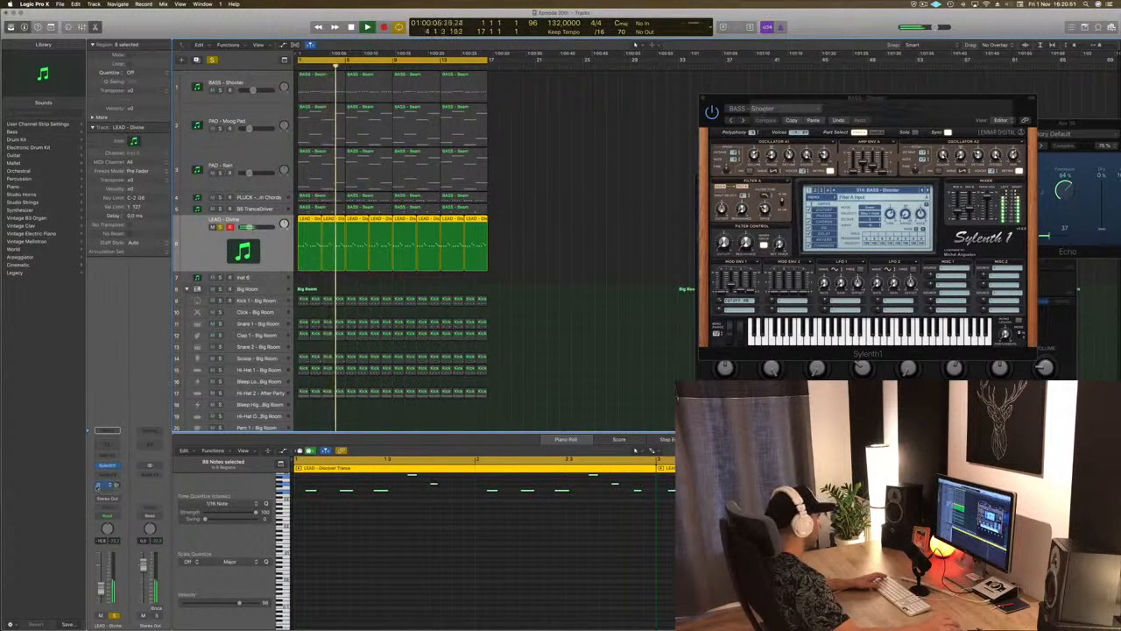
Toggle the LEAD - Divine solo to compare the lead alone with the full mix
key("s")
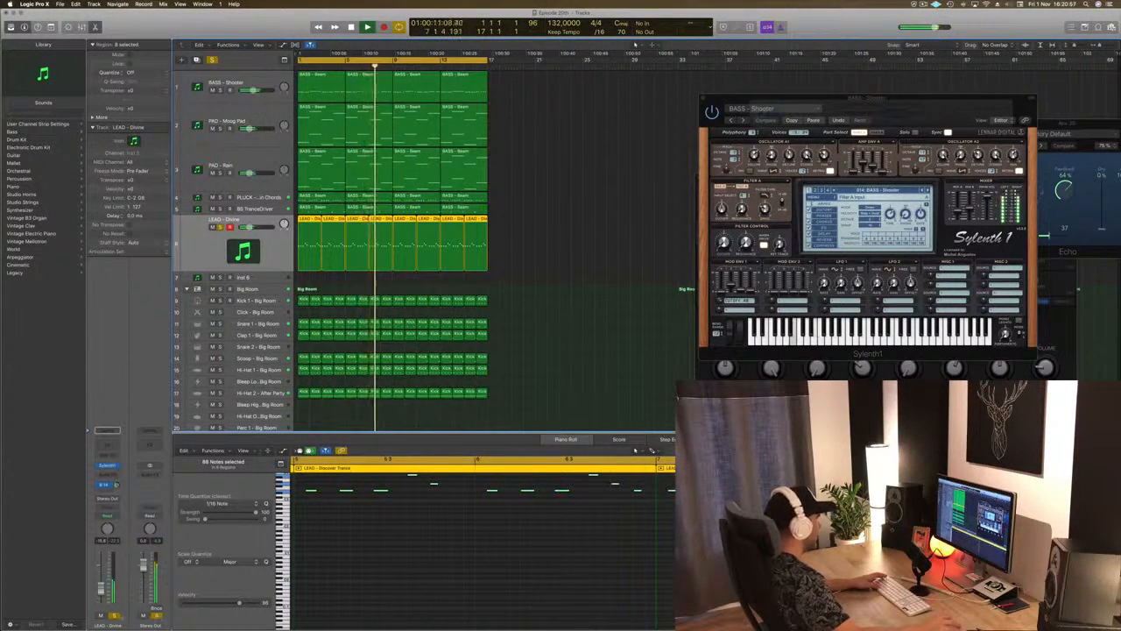
key("s")
key("s")
key("s")
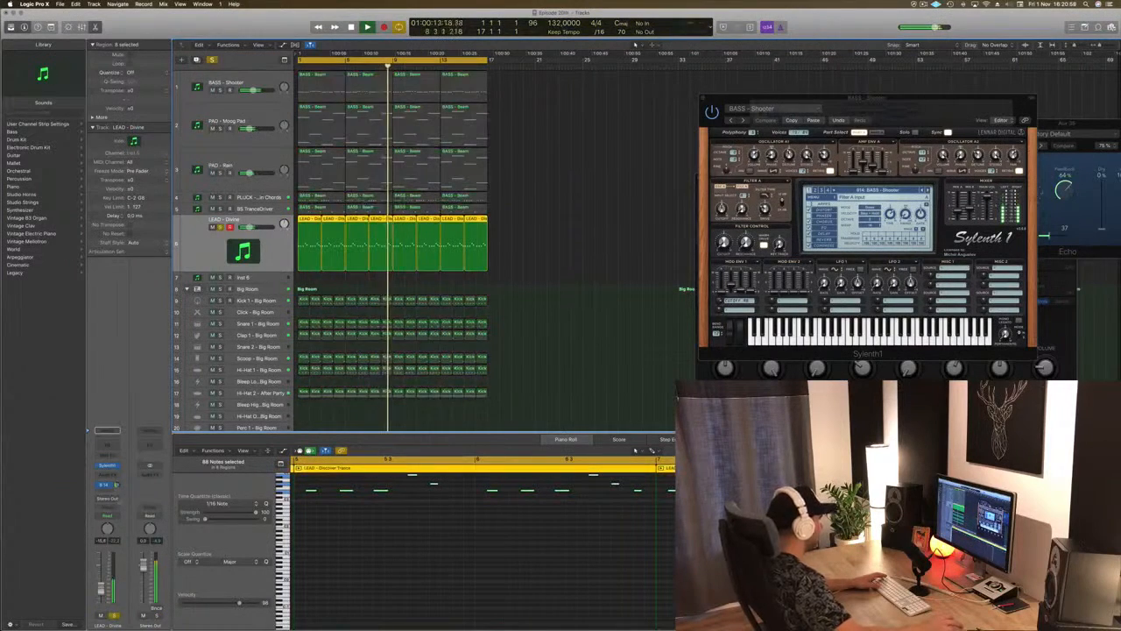
Check the send routing on the LEAD - Divine channel, keeping Bus 14 as its destination
left_click(107, 484)
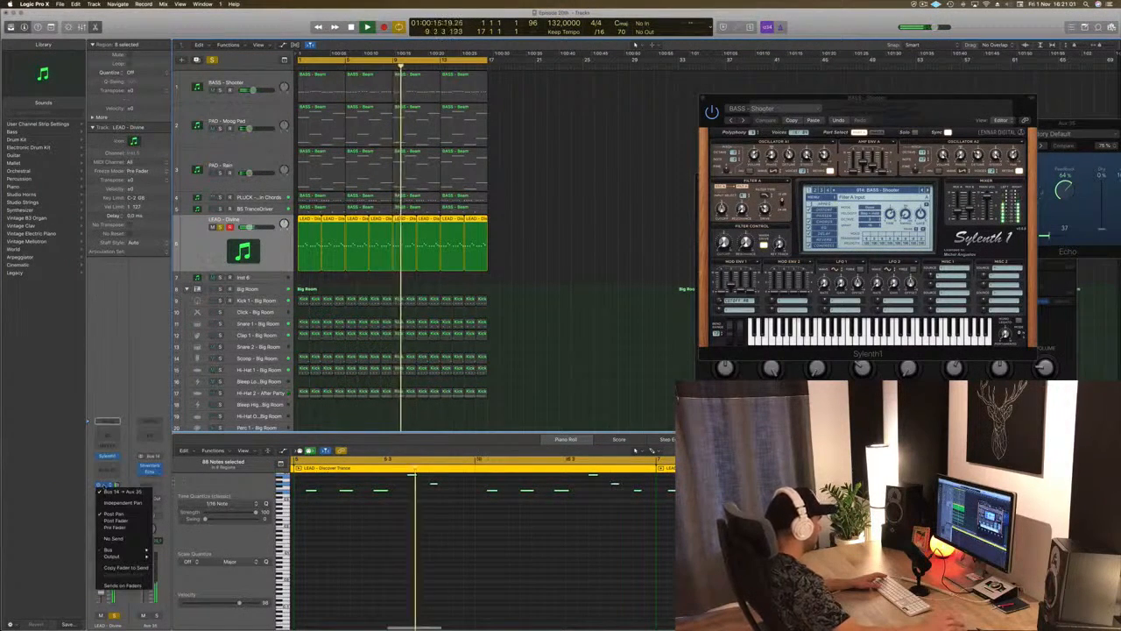
left_click(109, 492)
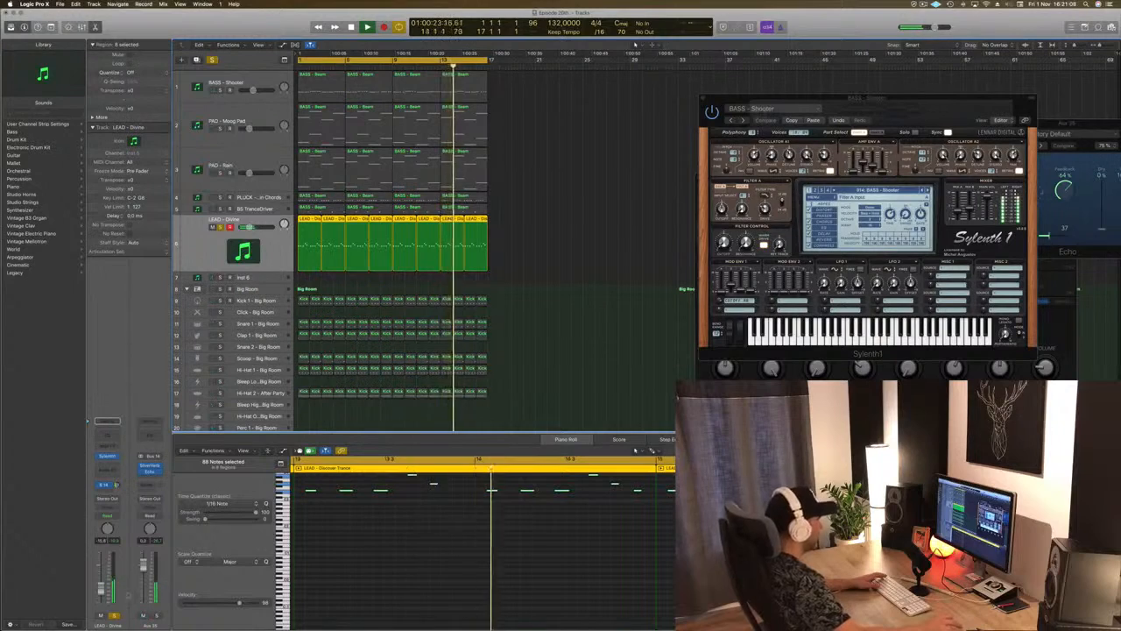
Select all regions, play the full mix from the start with the lead unsoloed, and clear the selection
key("super+a")
key("Return")
key("super+Up")
key("super+Up")
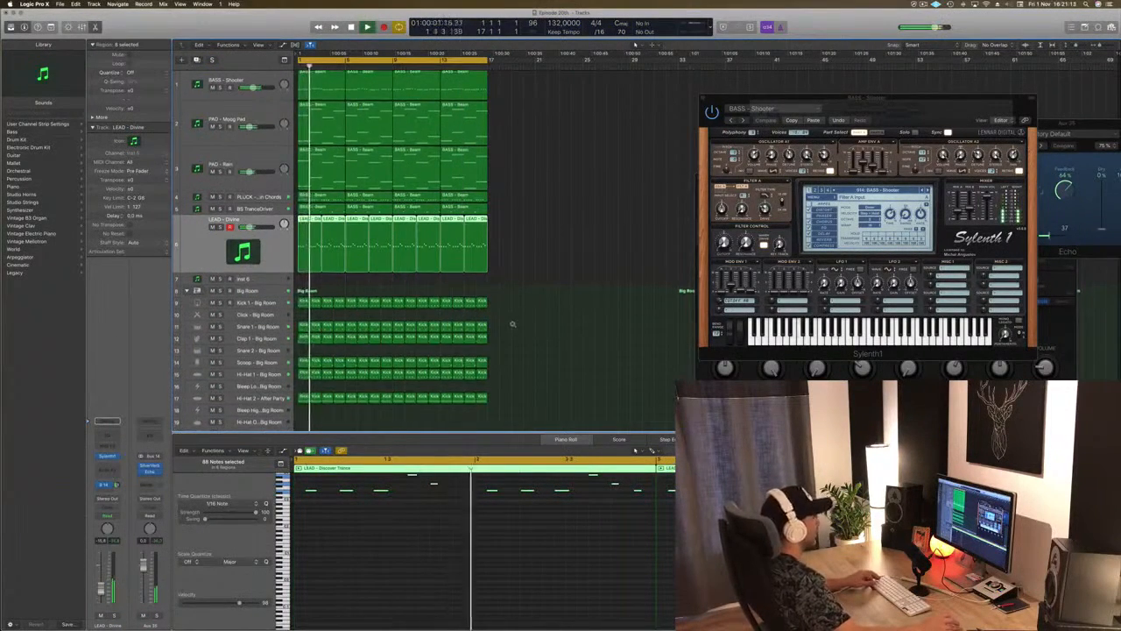
key("super+Up")
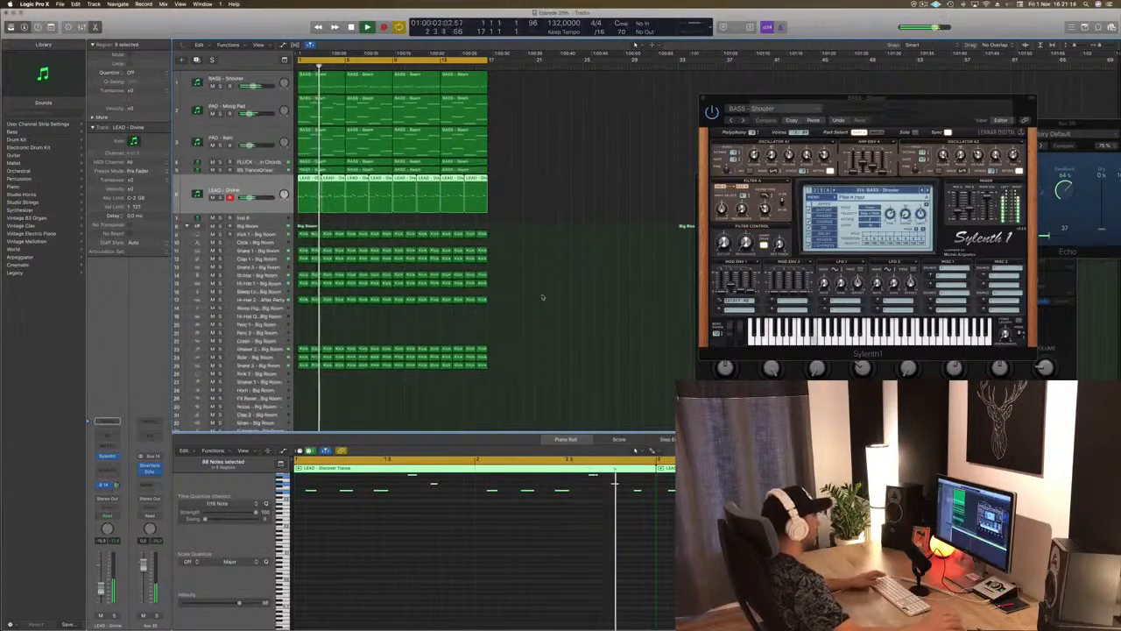
left_click(334, 314)
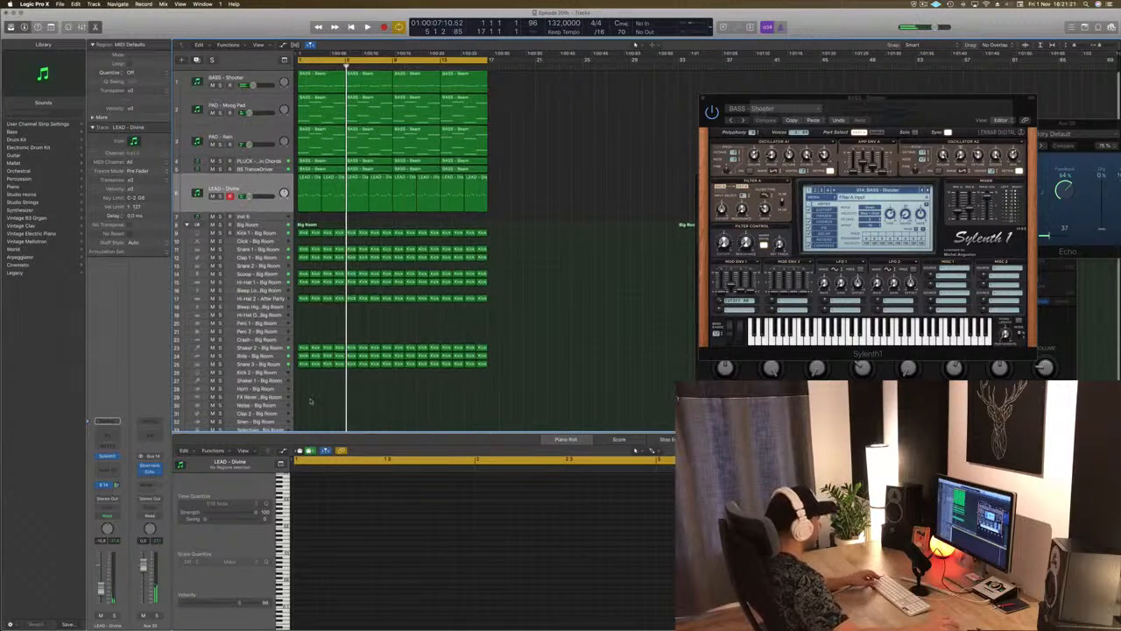
Play the 16-bar arrangement from the start again and look over all the tracks
key("Return")
key("space")
key("super+Right")
key("super+Right")
key("super+Right")
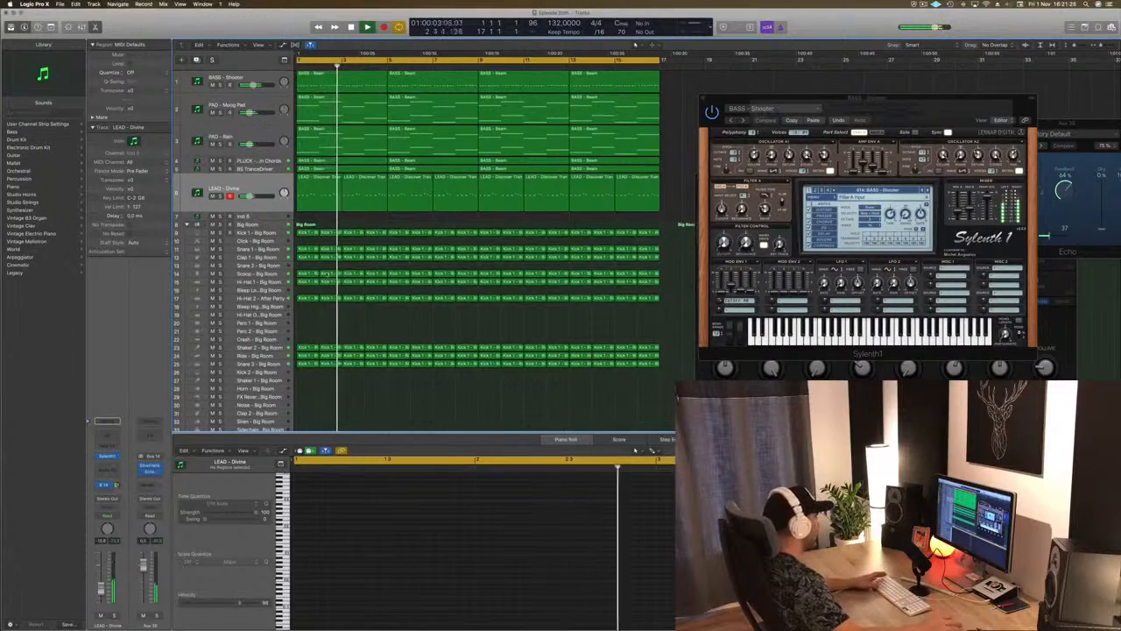
scroll(329, 346, "up", 3)
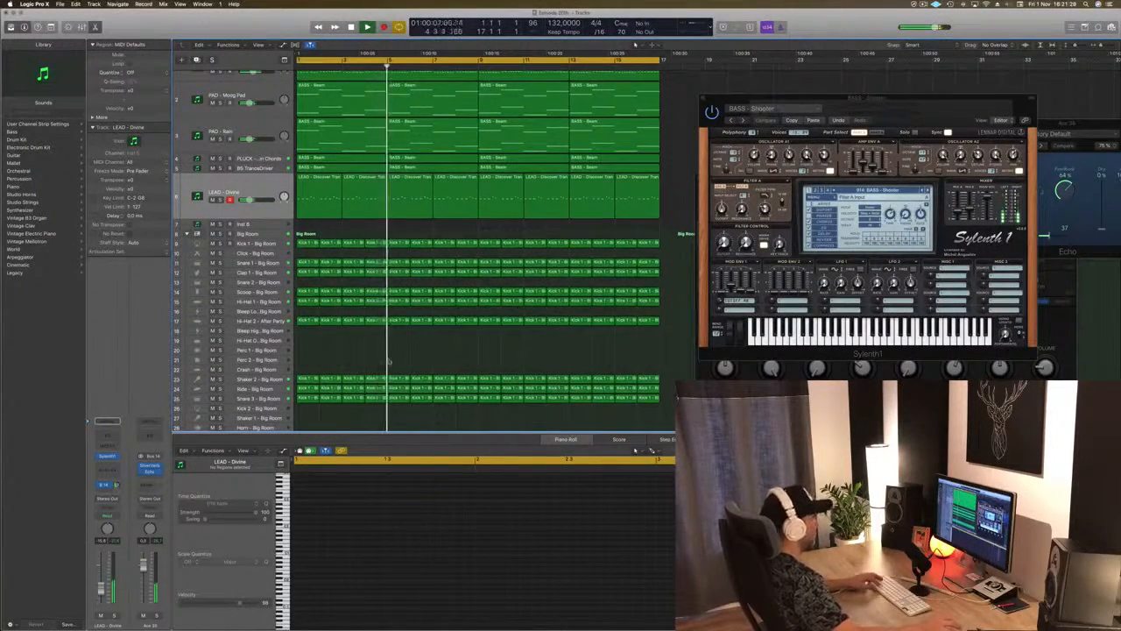
scroll(411, 350, "down", 2)
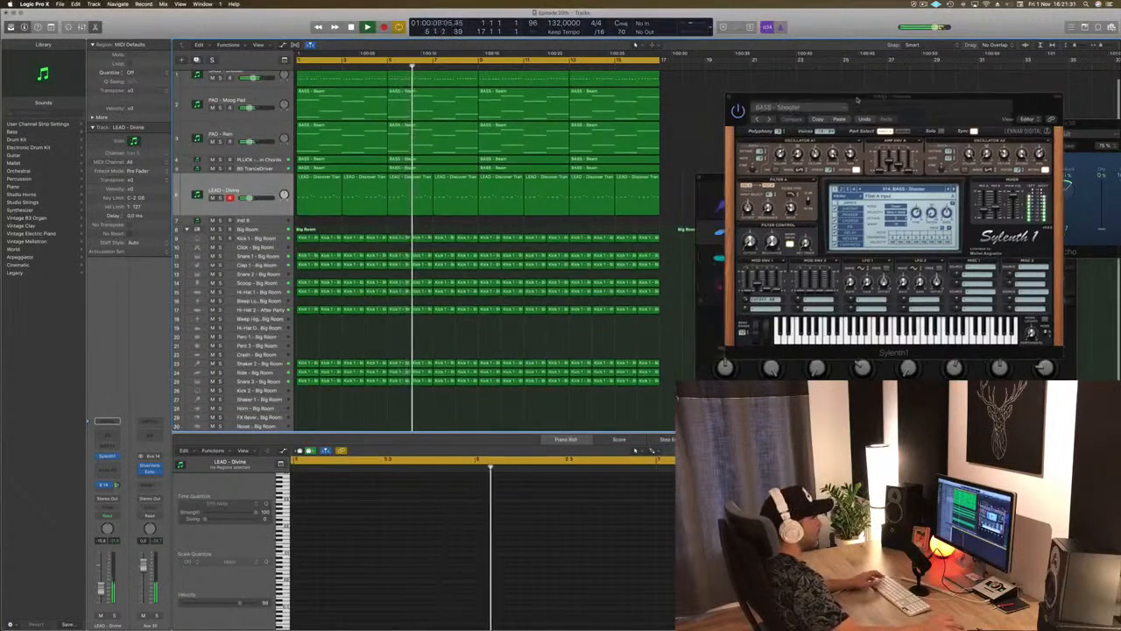
Stop playback and close the Sylenth1, Ride drum machine and Musical Typing windows
left_click(730, 98)
left_click(714, 181)
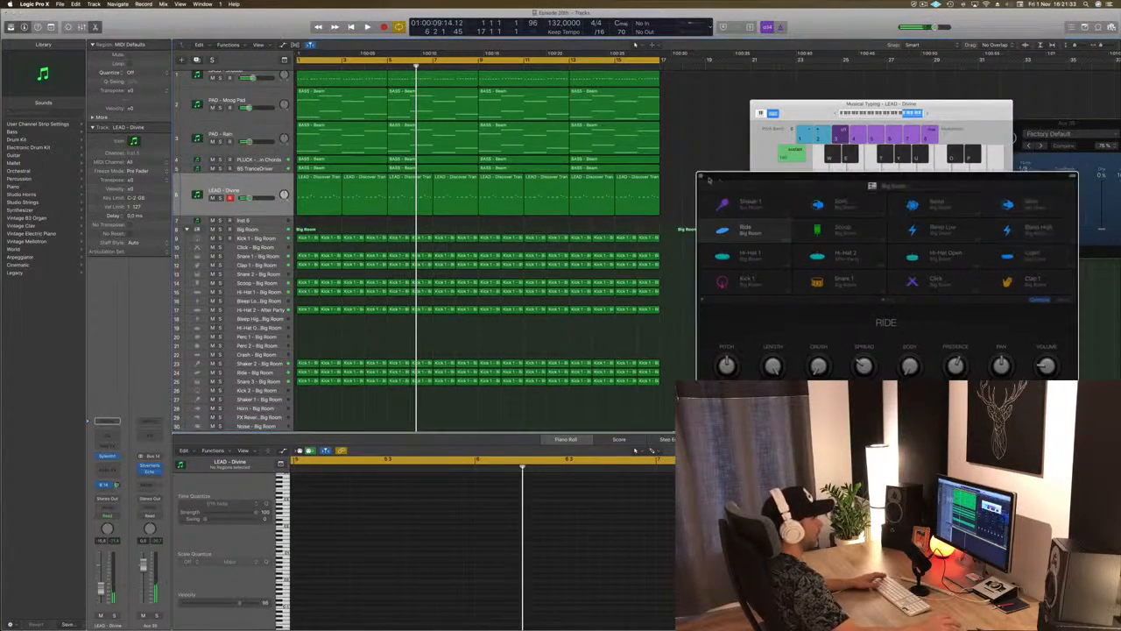
left_click(700, 178)
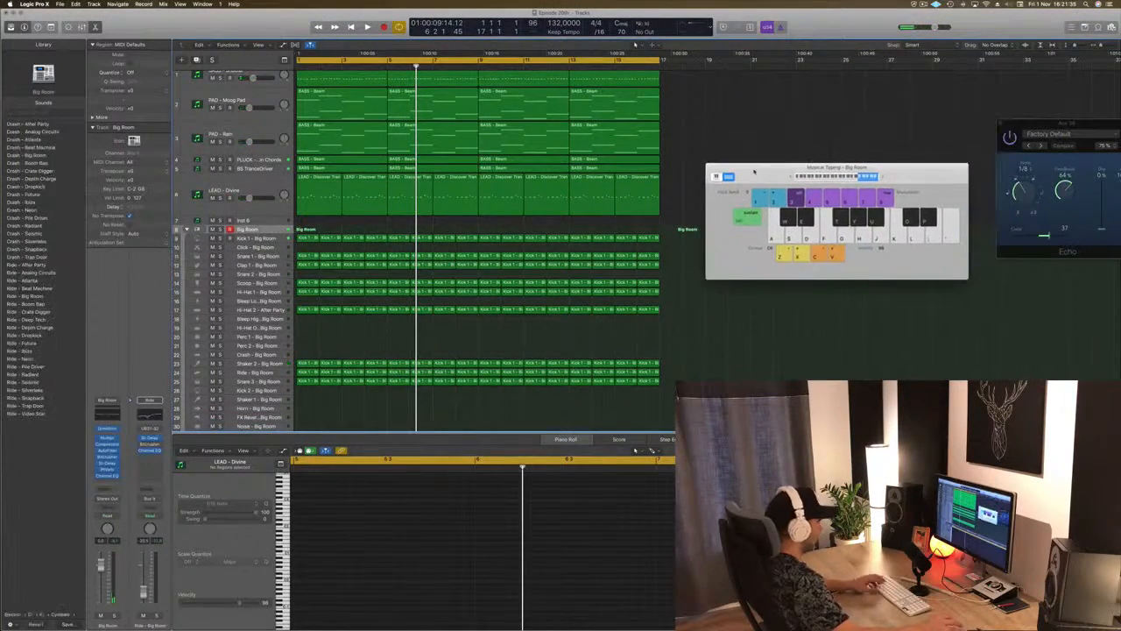
key("super+k")
Repeat all regions of the 16-bar arrangement three times to extend it through bar 64, and clear the selection
scroll(720, 225, "down", 5)
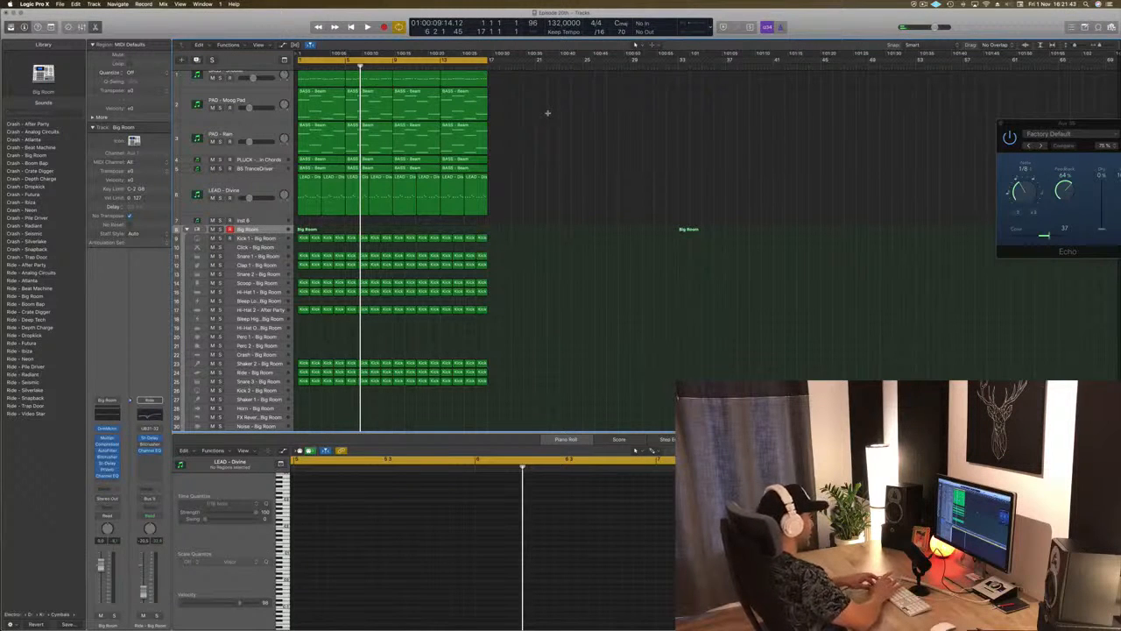
key("super+a")
key("super+r")
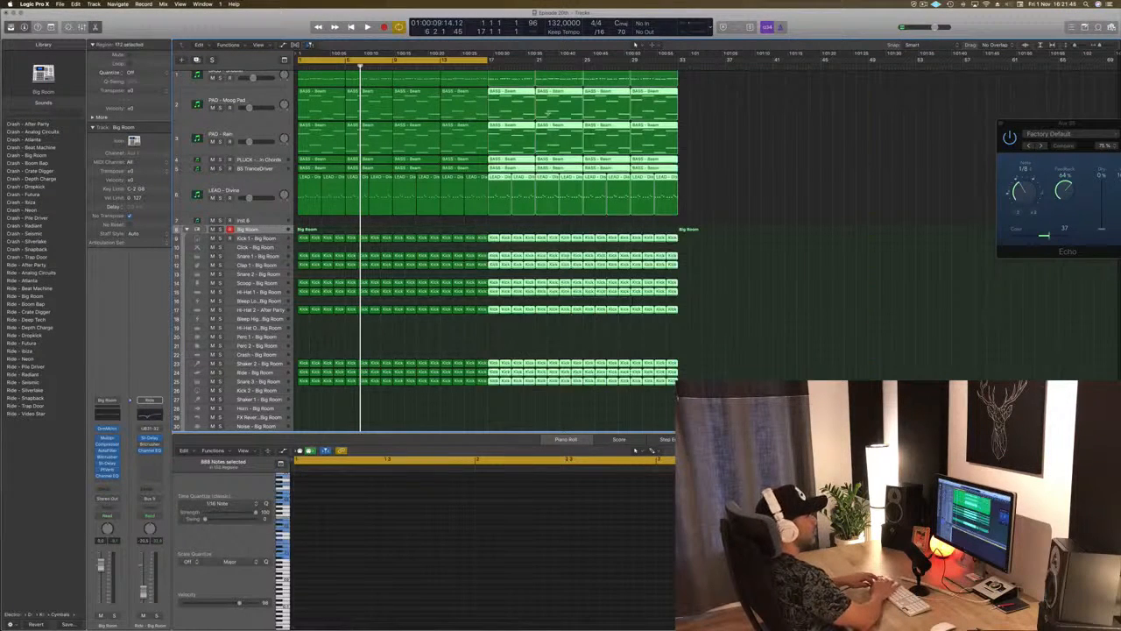
key("super+r")
key("super+r")
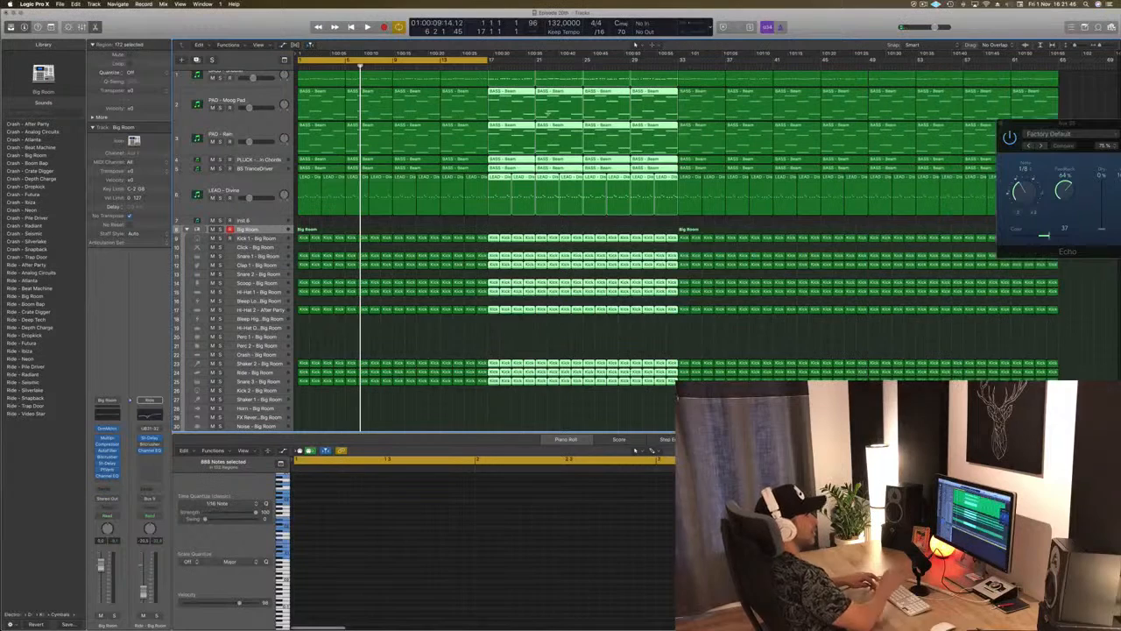
left_click(766, 218)
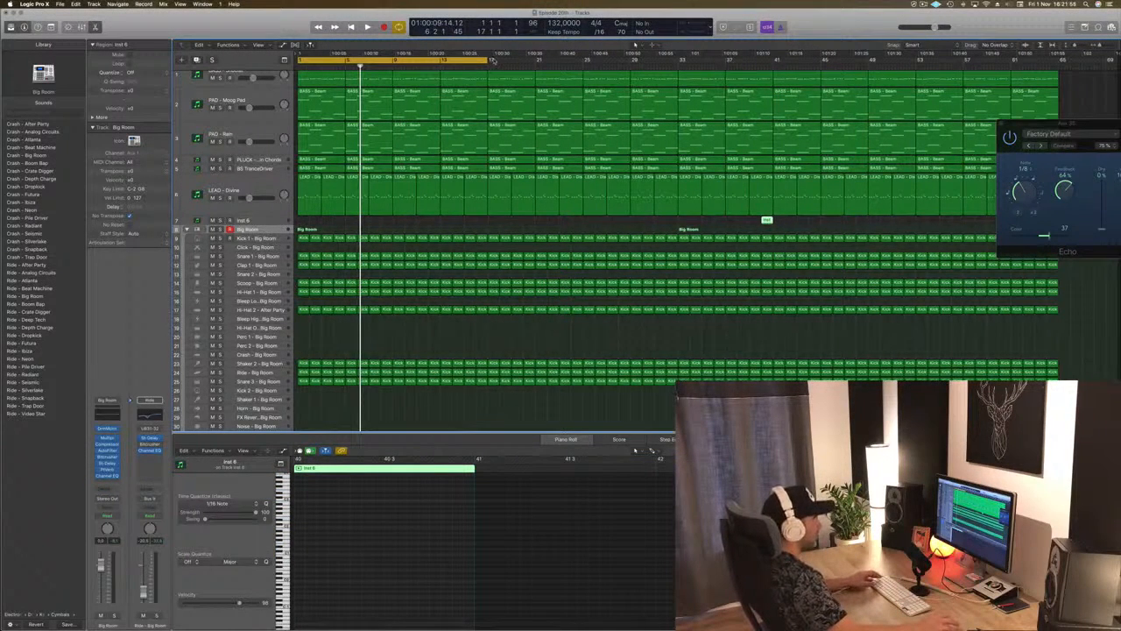
Extend the cycle range to bar 65, start playback, and hide the piano roll editor to enlarge the track view
left_click_drag(488, 60, 1055, 77)
key("space")
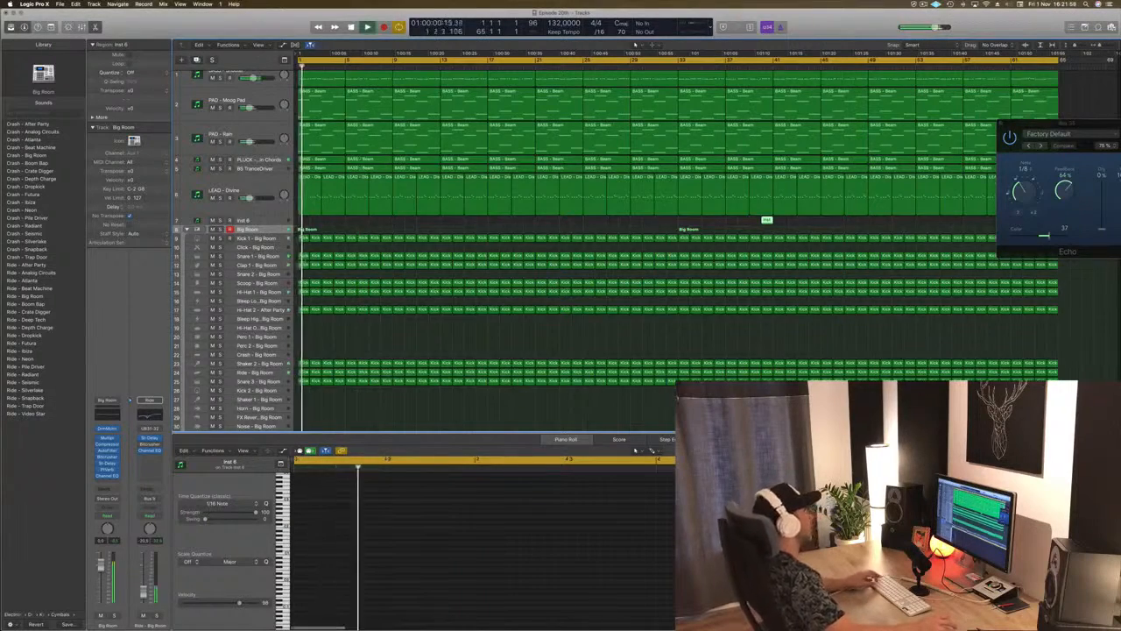
scroll(674, 245, "up", 1)
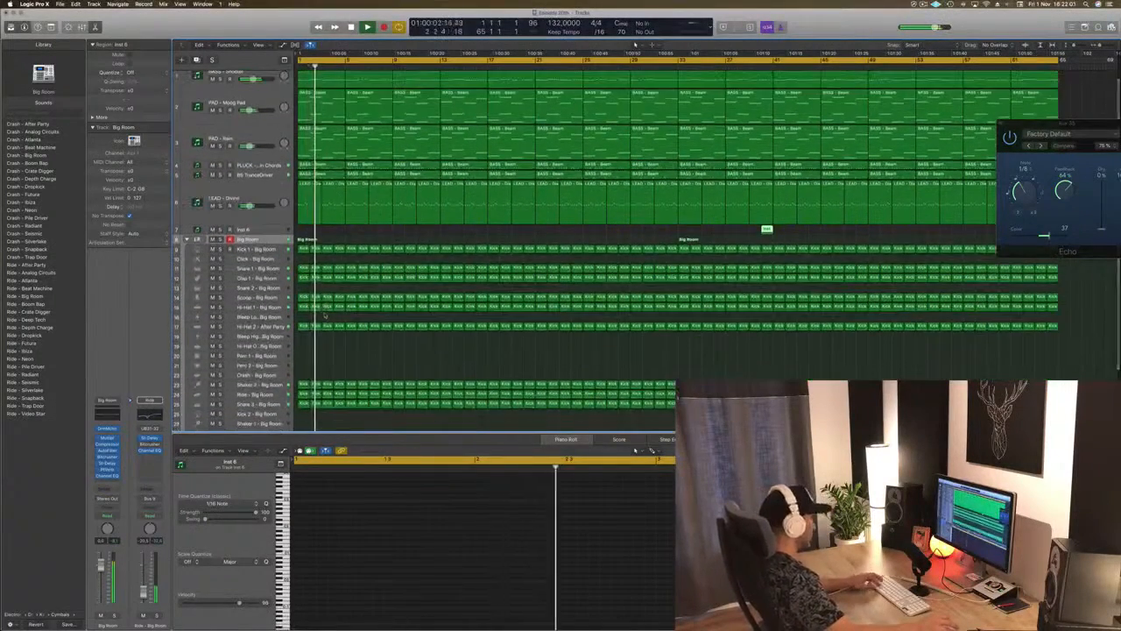
key("e")
key("super+Down")
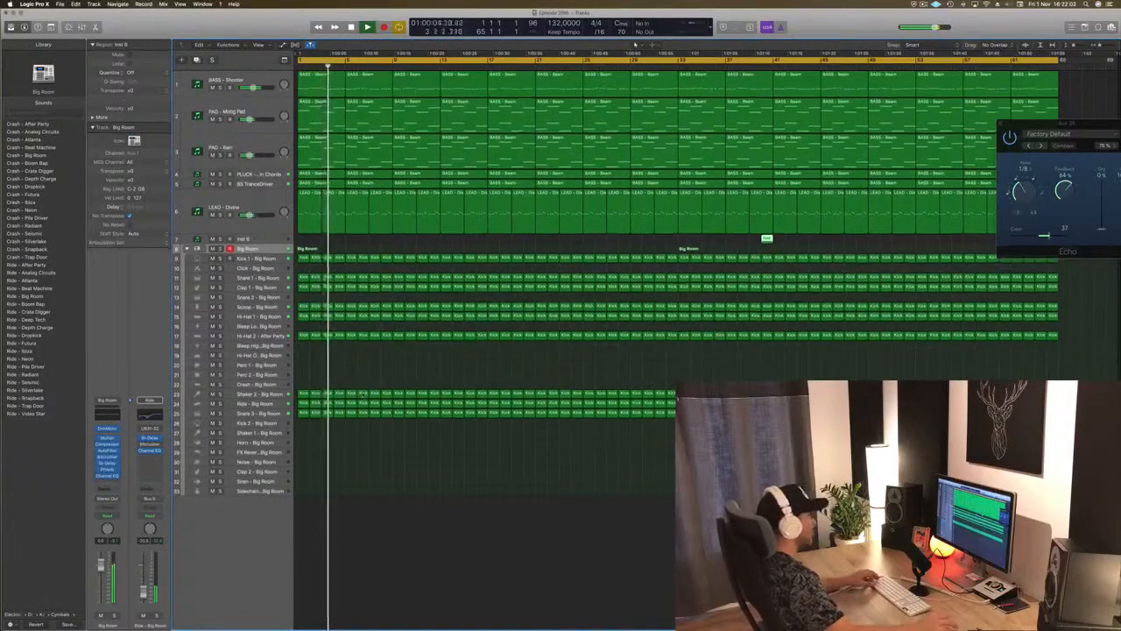
Restart playback from the beginning and mute the LEAD - Divine track
key("Return")
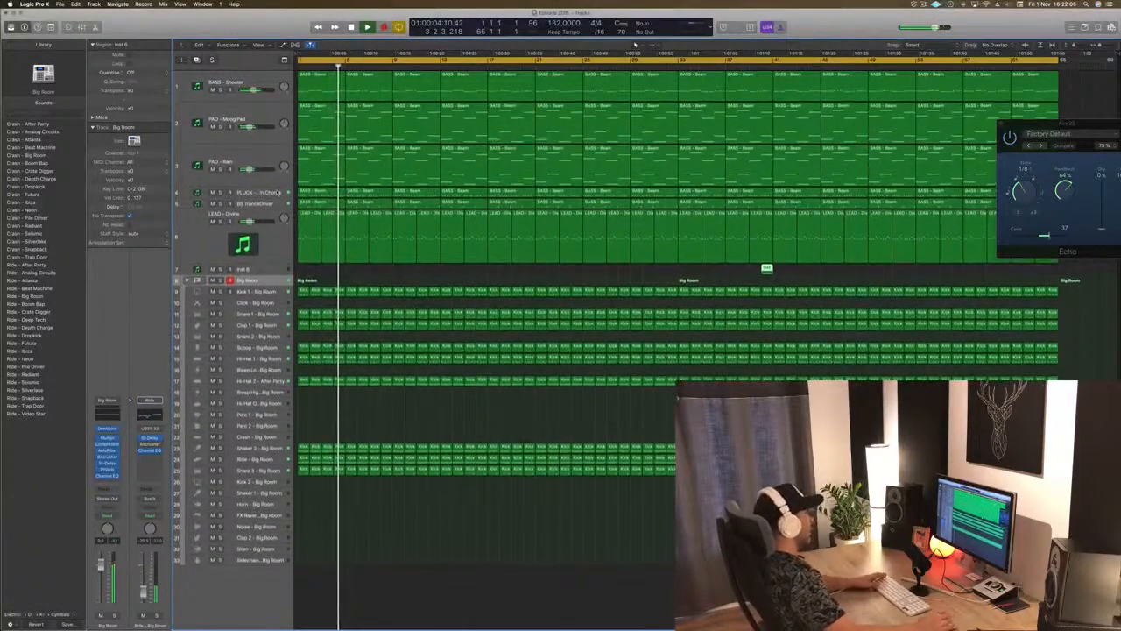
key("Up")
key("Up")
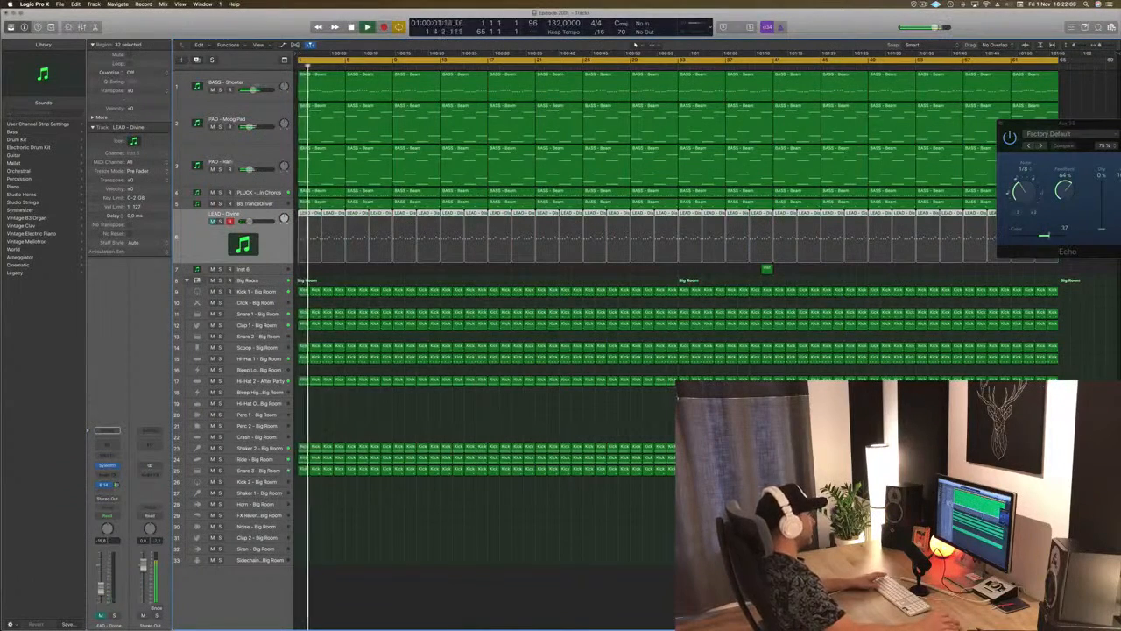
Select the BASS - Shooter track, show the Mixer, and play the arrangement
left_click(254, 82)
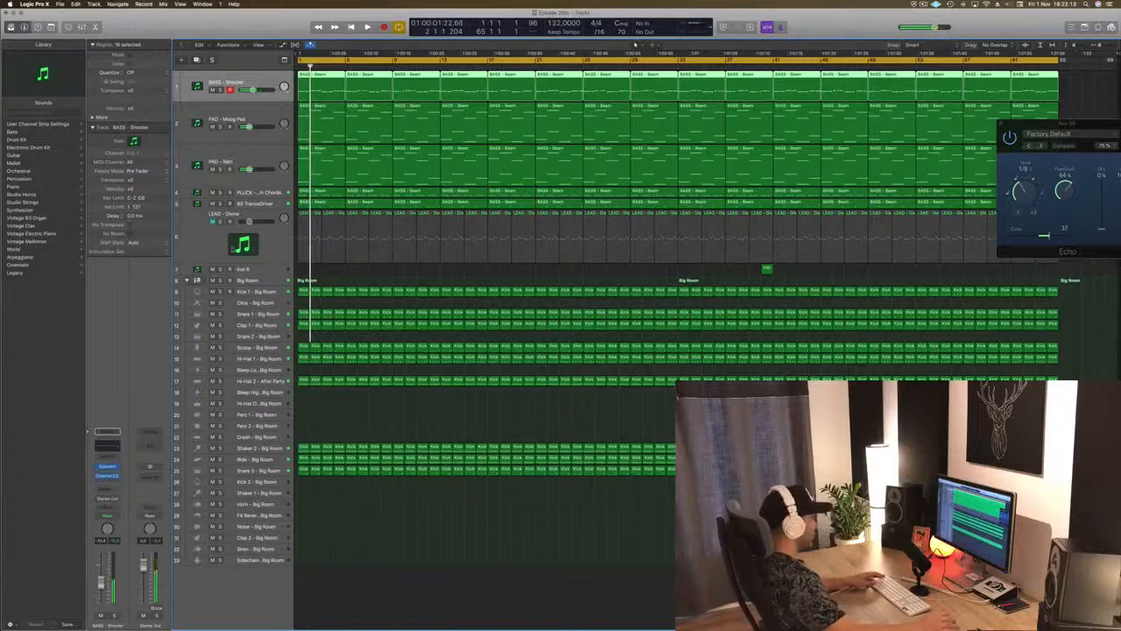
key("x")
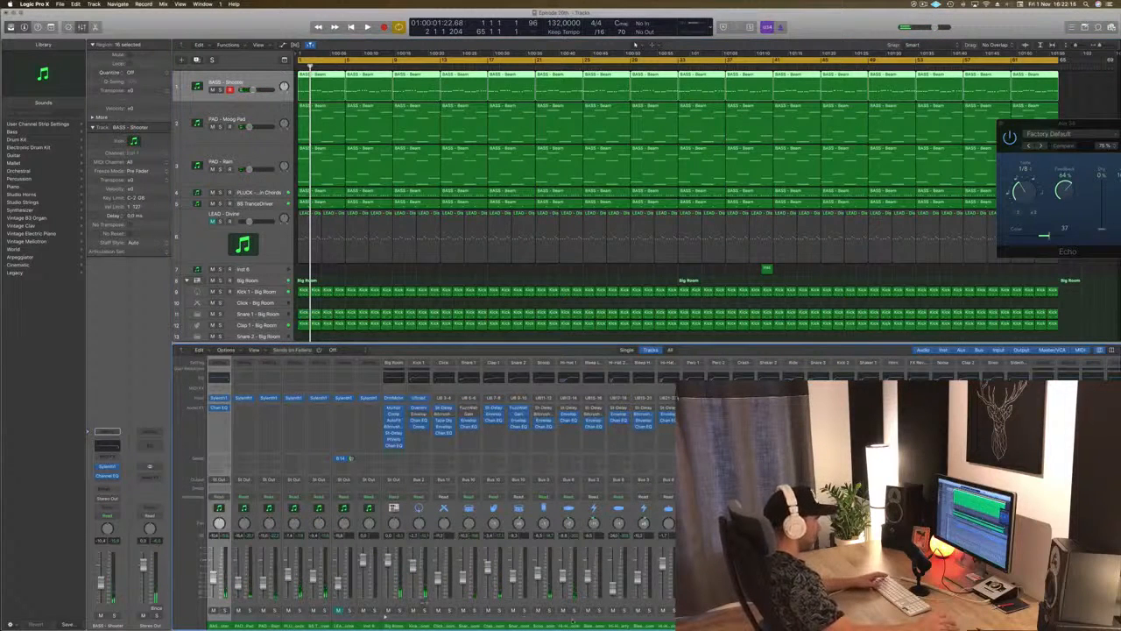
key("space")
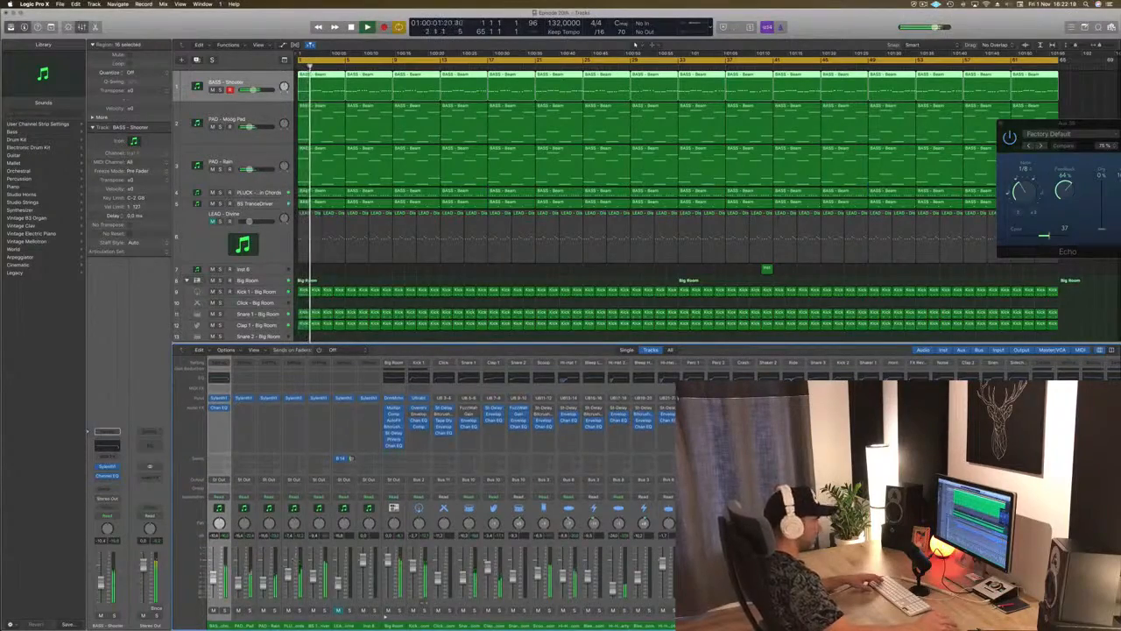
Extend the selection from BASS - Shooter across all the tracks, pull their volume faders down together, deselect, and stop playback
key("Down")
key("Down")
key("Down")
key("Down")
key("Down")
key("Down")
key("Down")
key("Down")
key("Down")
key("Down")
key("Down")
key("Down")
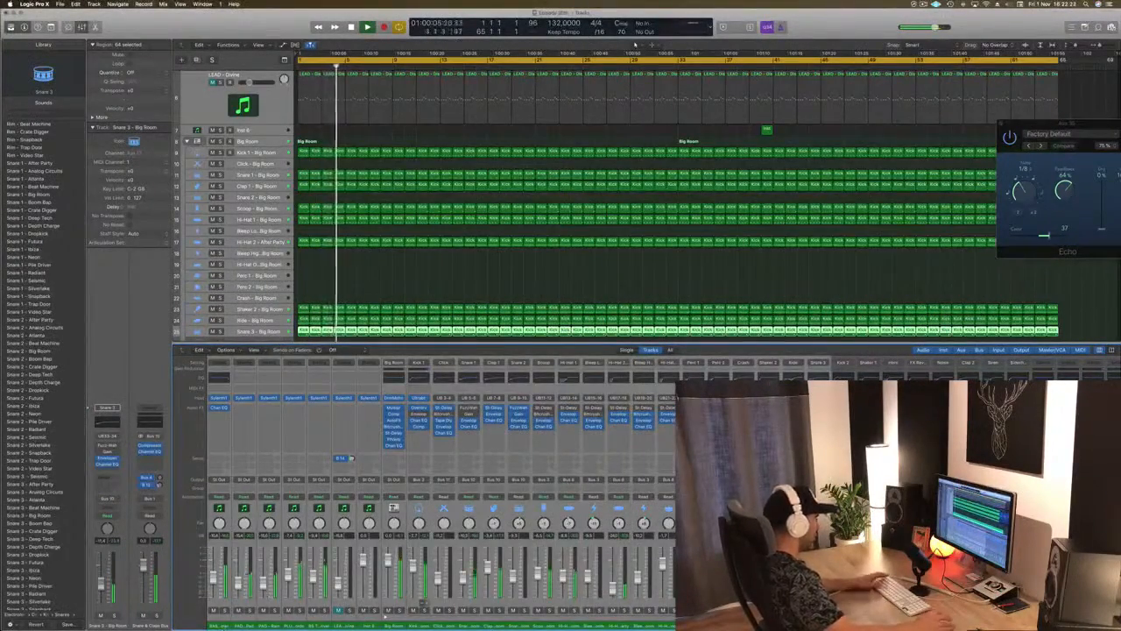
left_click_drag(213, 577, 208, 627)
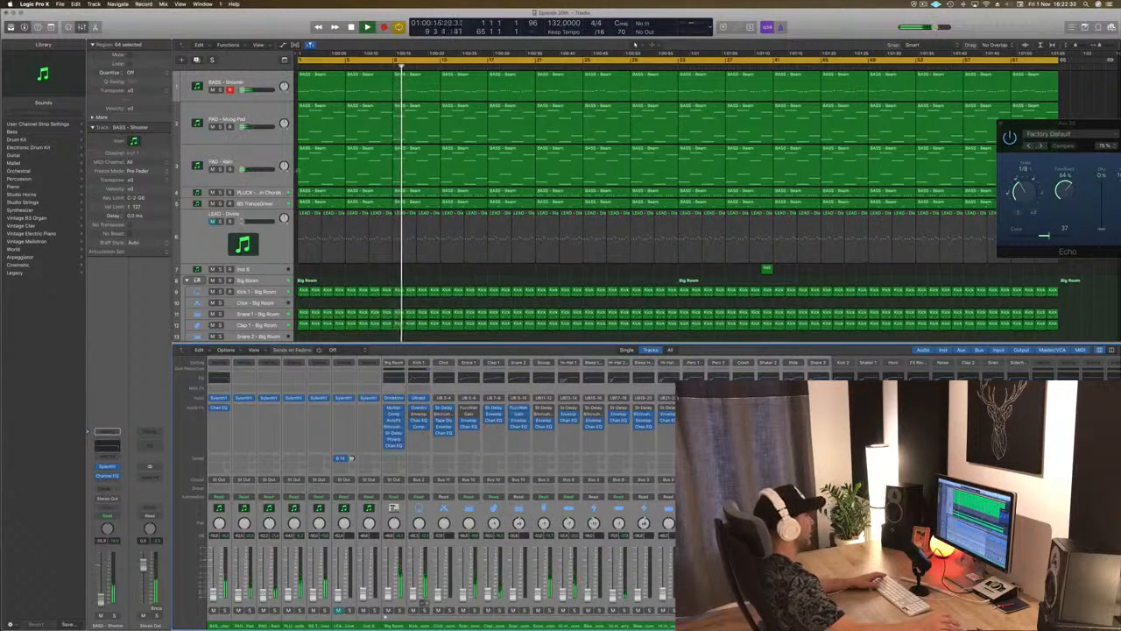
left_click(365, 271)
key("space")
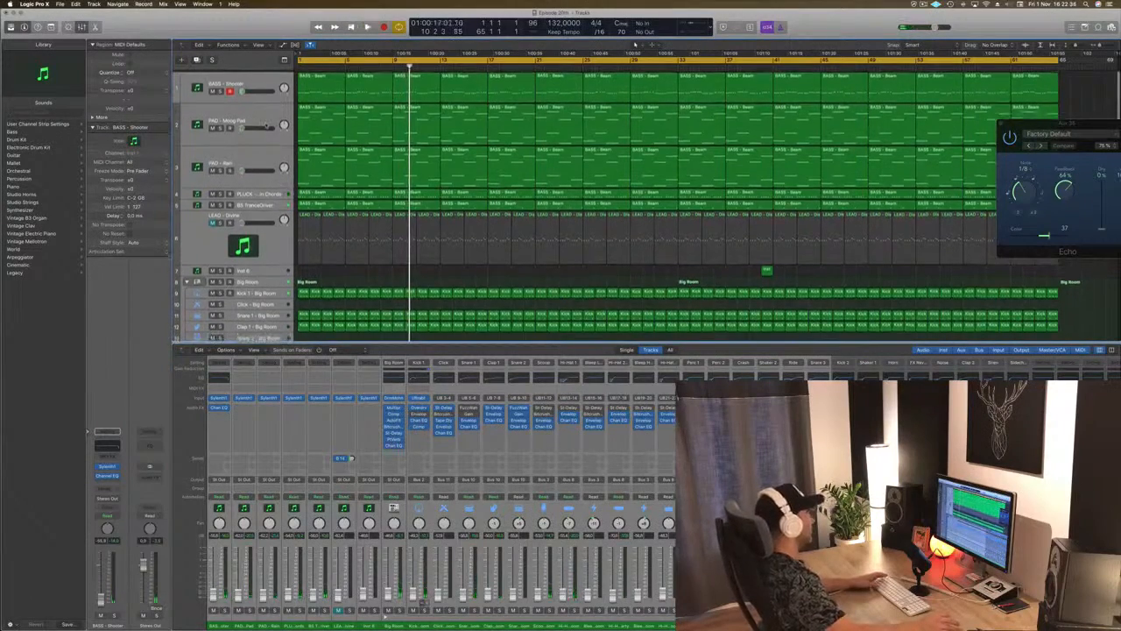
Select the Kick 1 track, play from the start while raising its volume fader, and stop playback
scroll(674, 202, "down", 1)
left_click(277, 275)
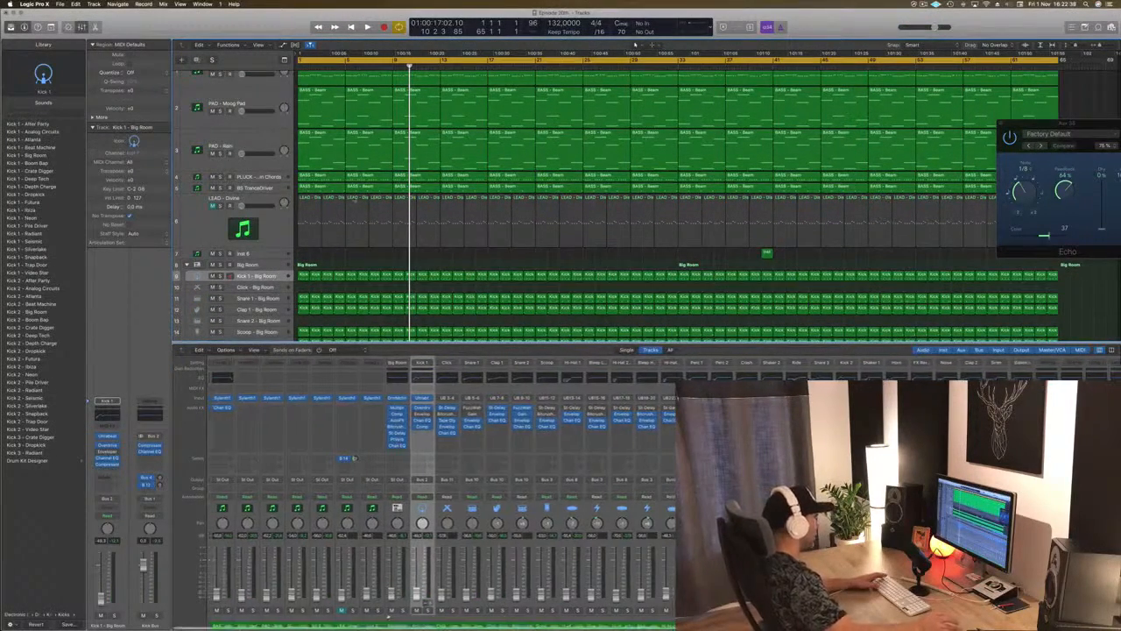
key("Return")
key("space")
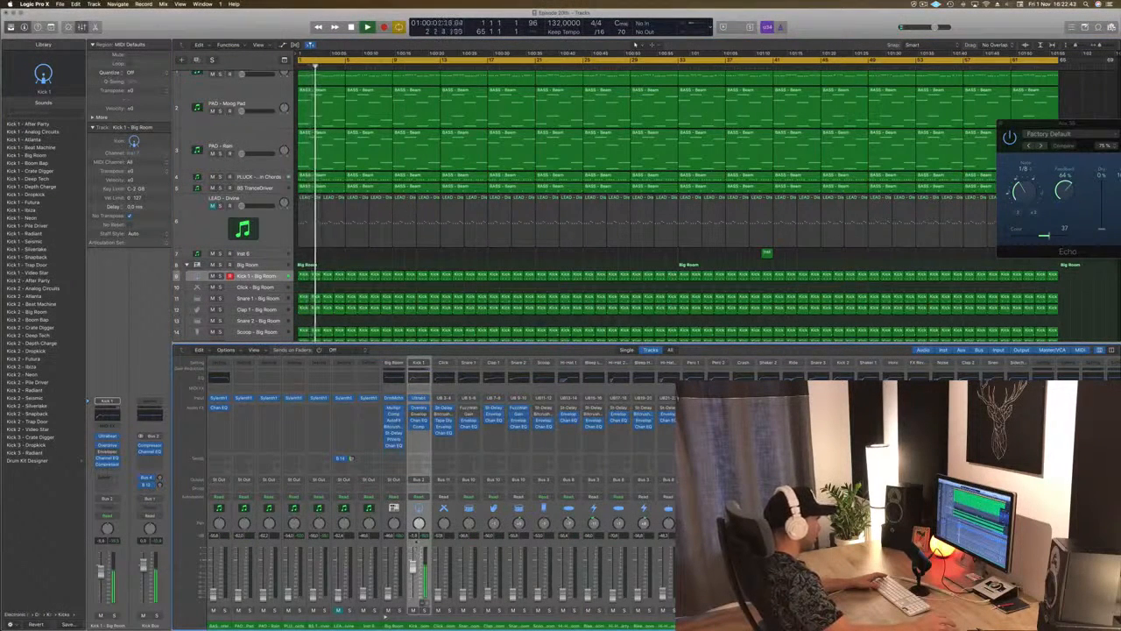
key("space")
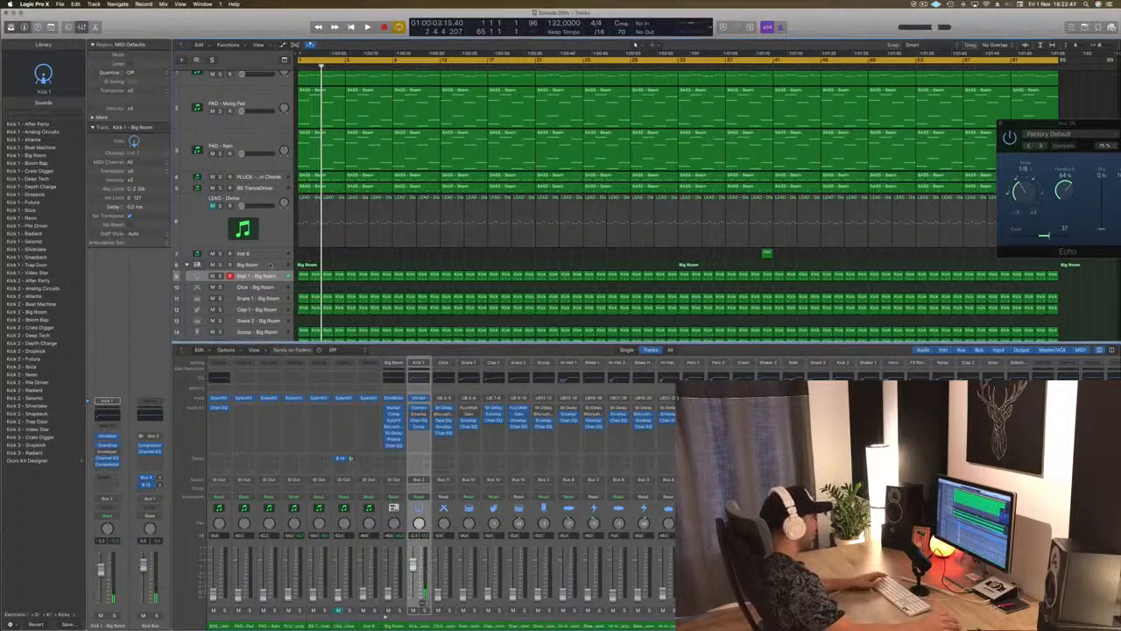
Raise the volume fader of the main Big Room drum track and play from the start
key("Up")
left_click_drag(388, 597, 388, 569)
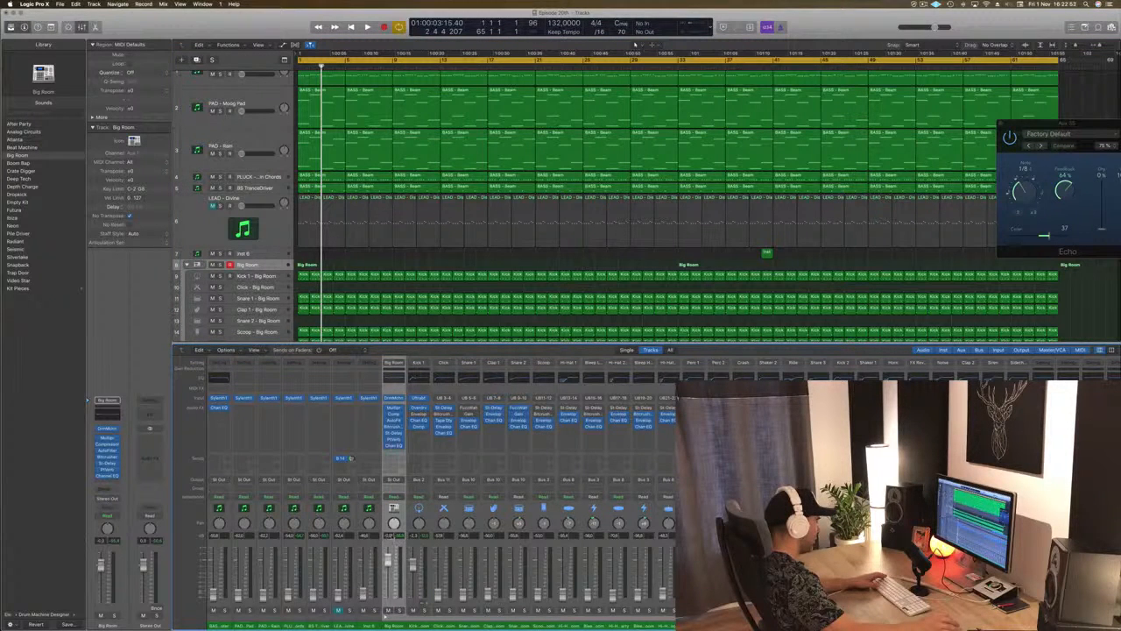
key("Return")
key("space")
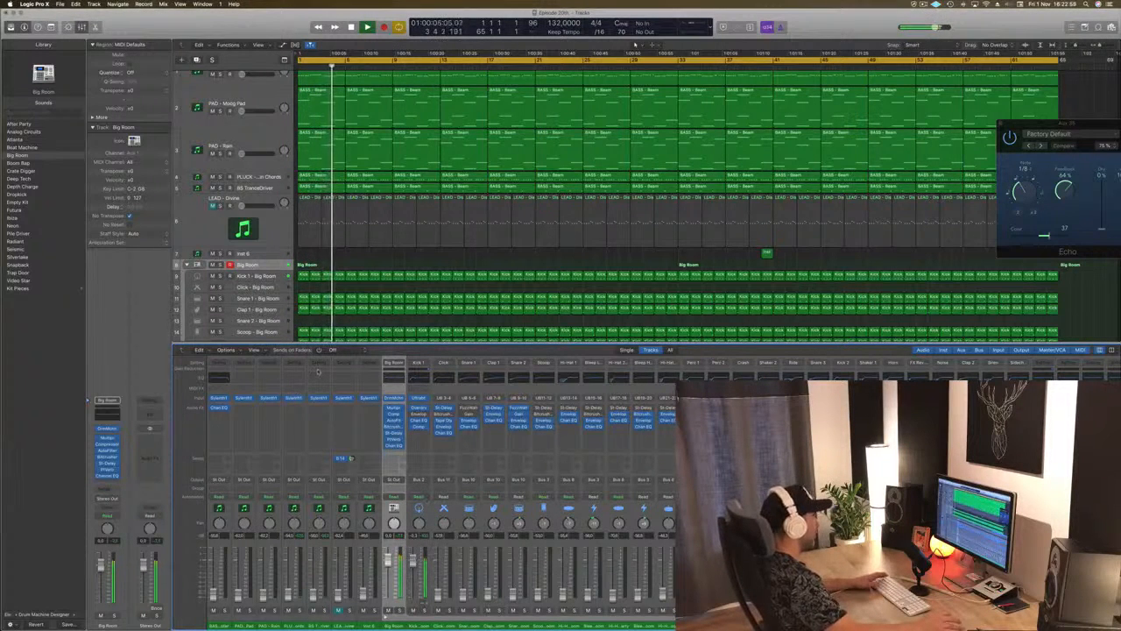
Select the Kick 1 track, restart playback, and add a send to Bus 20 on its channel
key("Down")
key("Return")
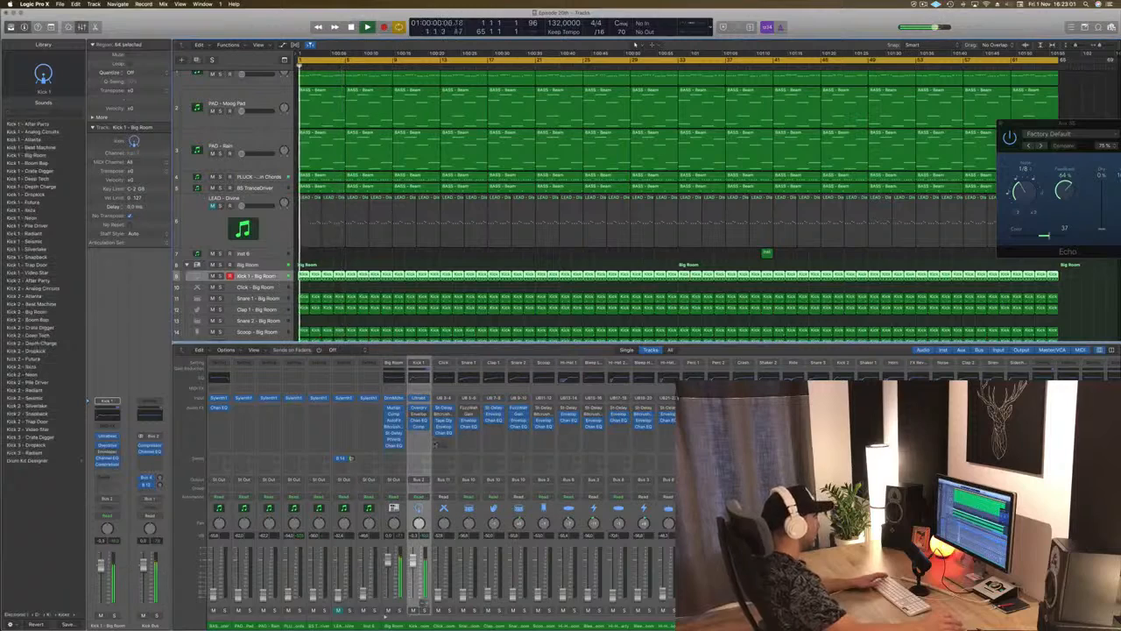
left_click(419, 459)
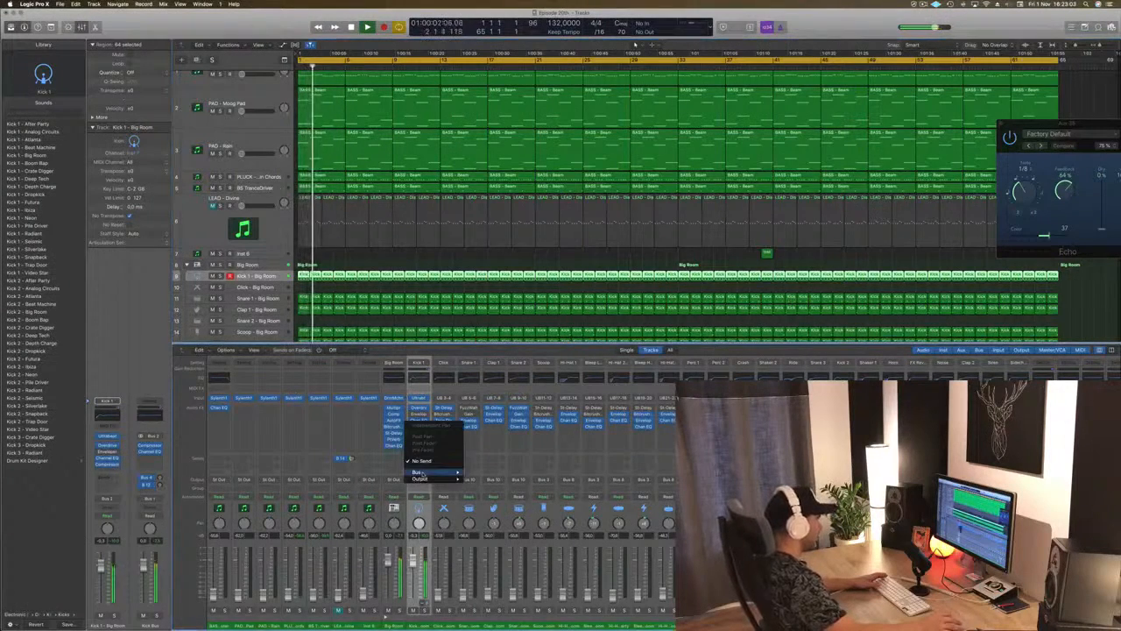
mouse_move(419, 473)
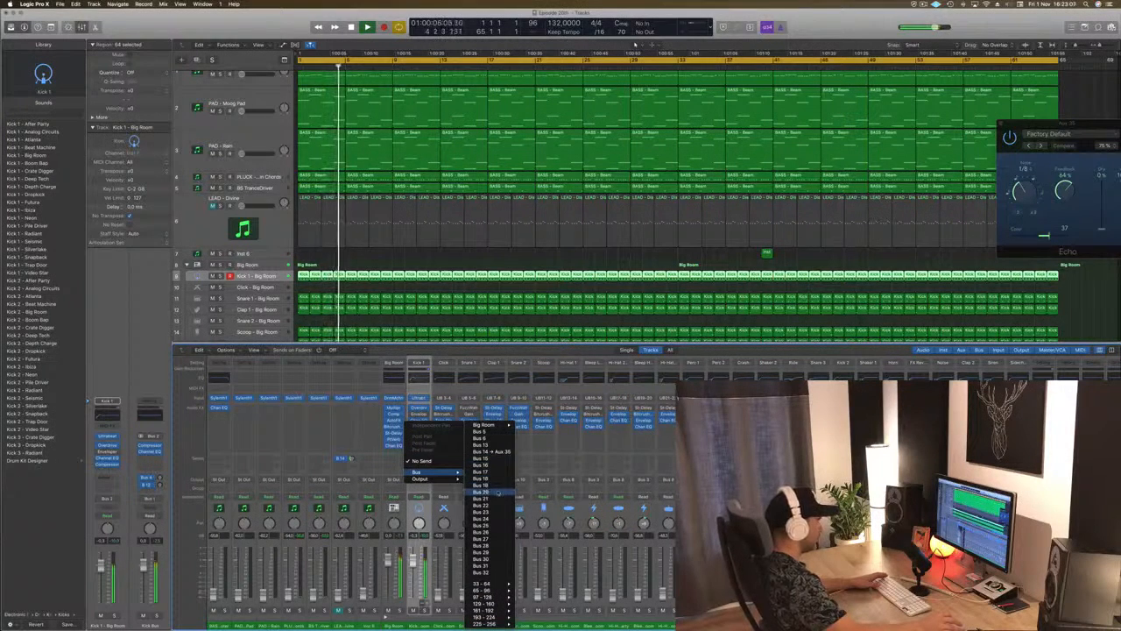
left_click(497, 493)
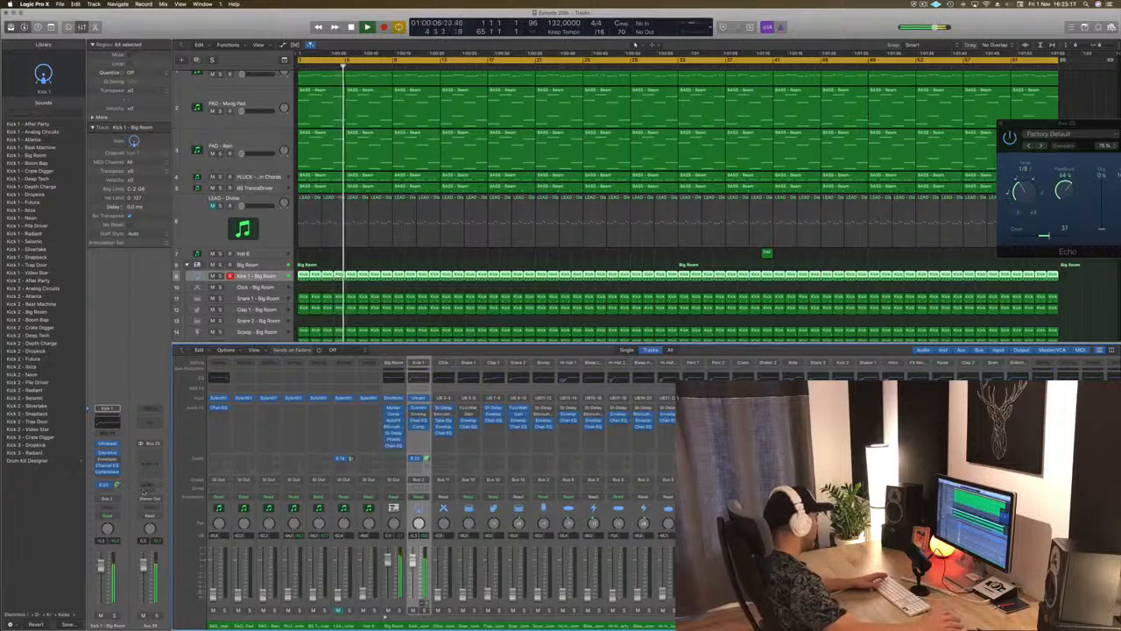
Set the output of the Bus 20 aux channel to No Output
left_click(149, 498)
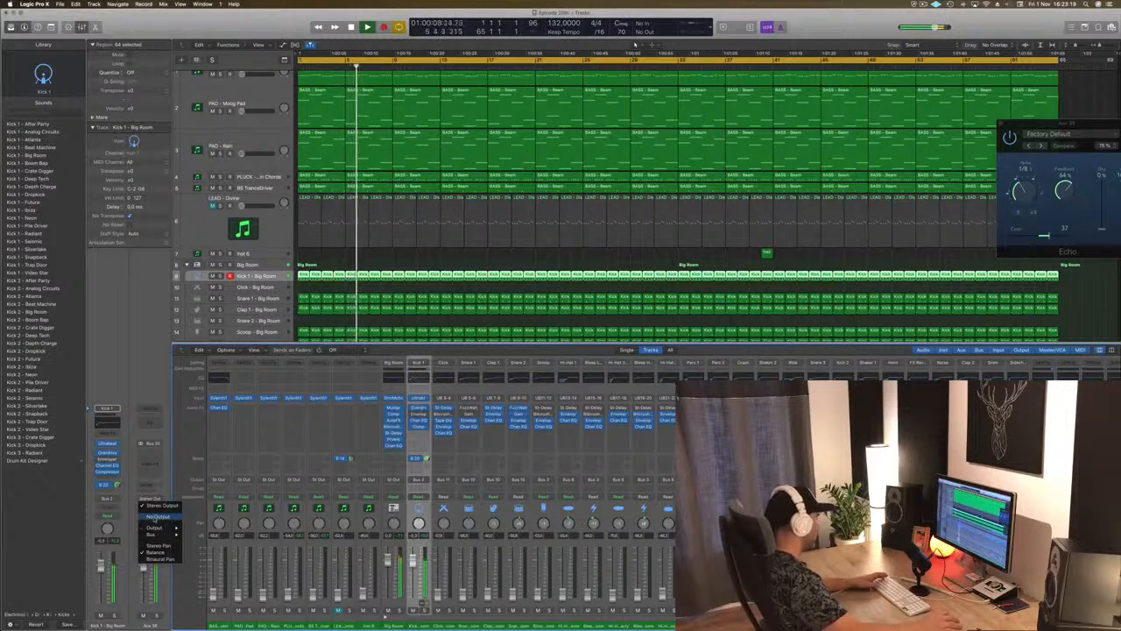
left_click(158, 517)
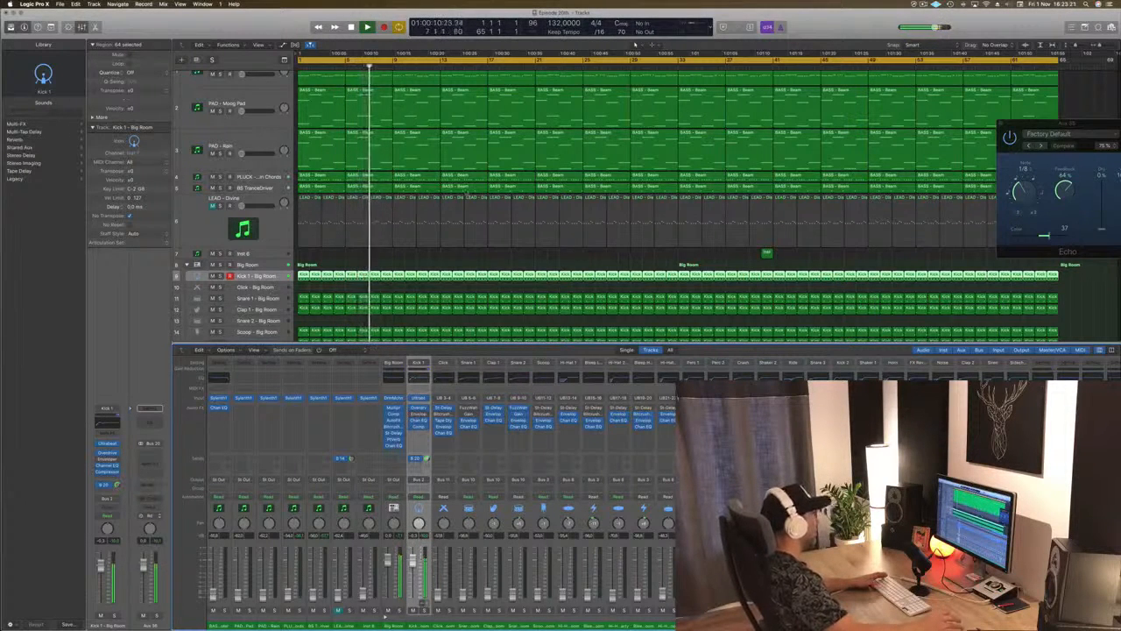
Select the BASS - Shooter track, raise its volume fader, and restart playback from the beginning
key("Up")
key("Up")
key("Up")
key("Up")
key("Up")
key("Up")
key("Up")
key("Up")
key("Return")
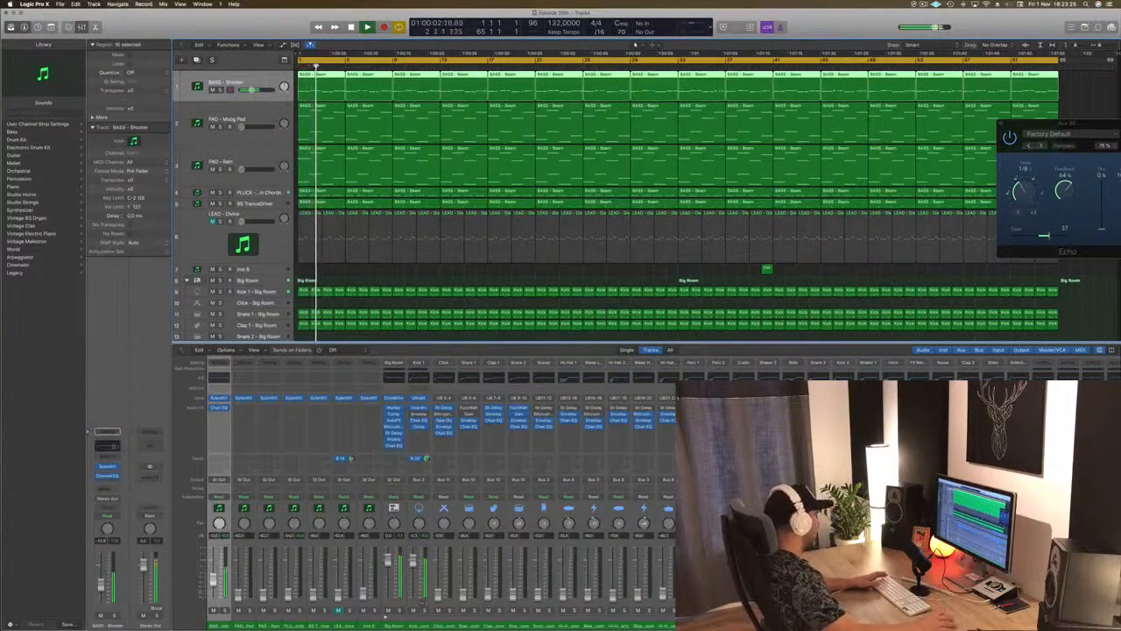
Insert a stereo Compressor on the BASS - Shooter channel and set its side chain to Bus 20
left_click(111, 483)
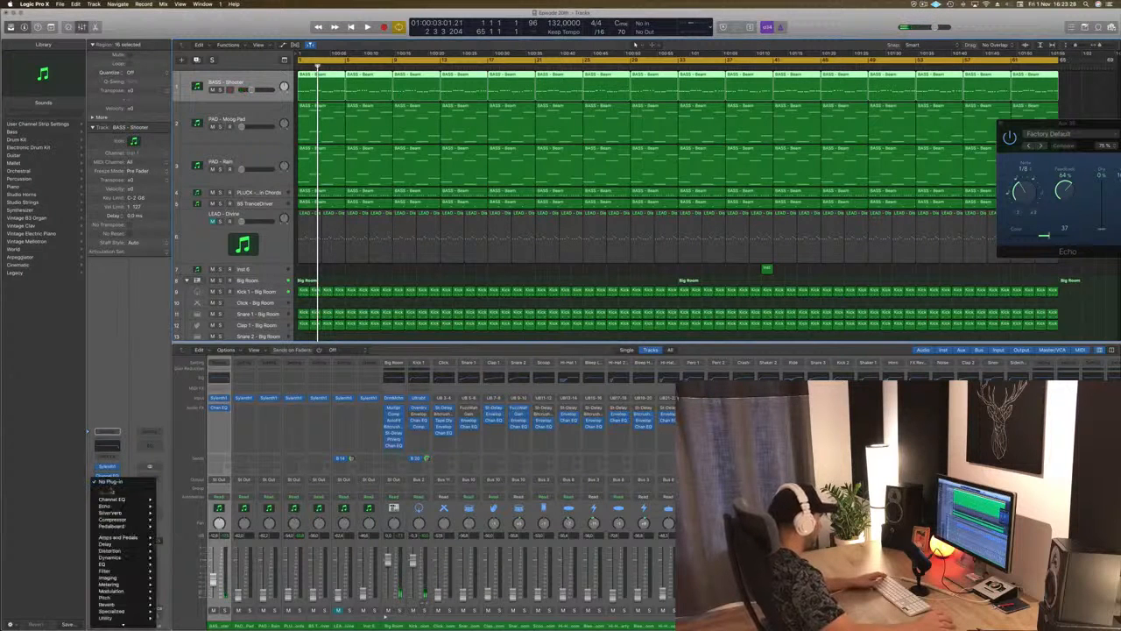
left_click(173, 520)
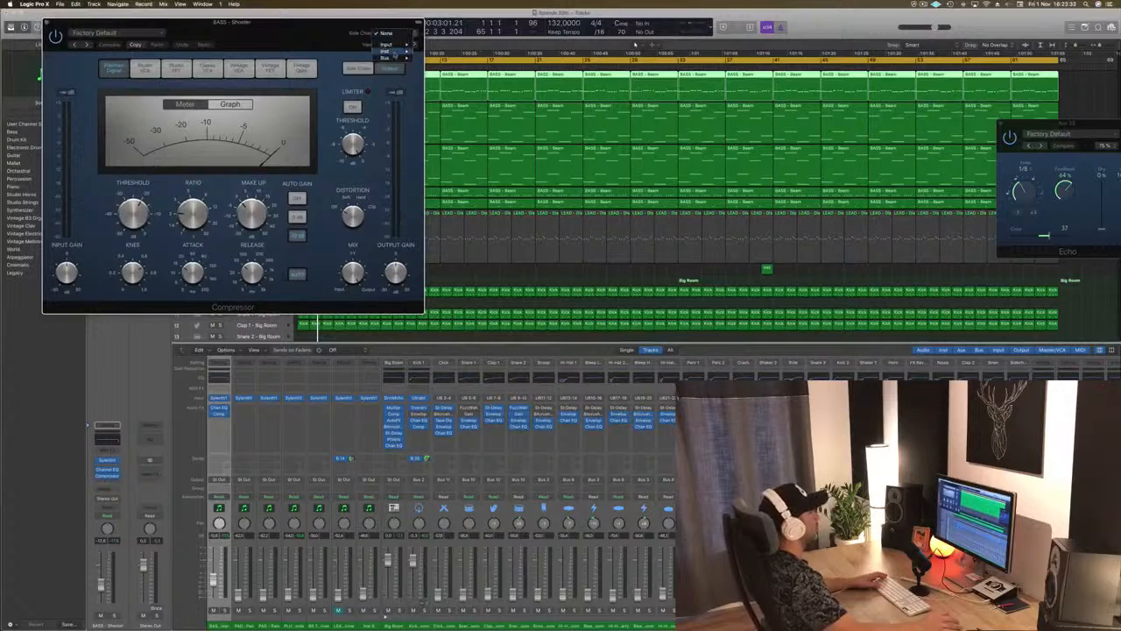
mouse_move(393, 56)
left_click(473, 140)
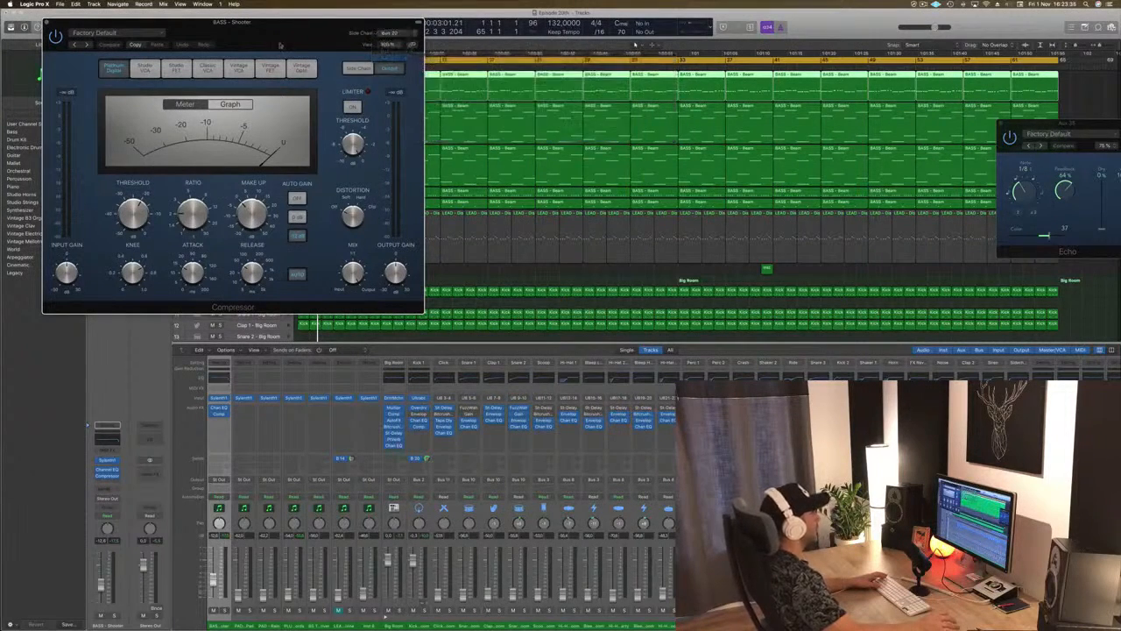
During playback, adjust the bass compressor's ratio and raise the BASS - Shooter volume fader, and close the compressor
left_click_drag(281, 46, 510, 69)
key("space")
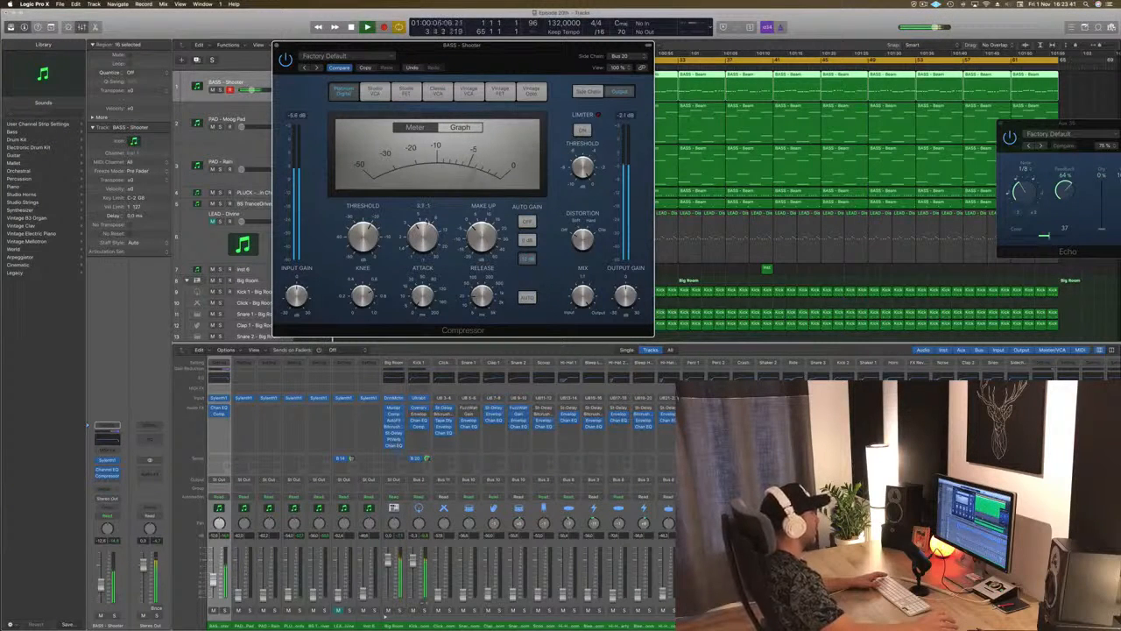
left_click_drag(462, 77, 642, 99)
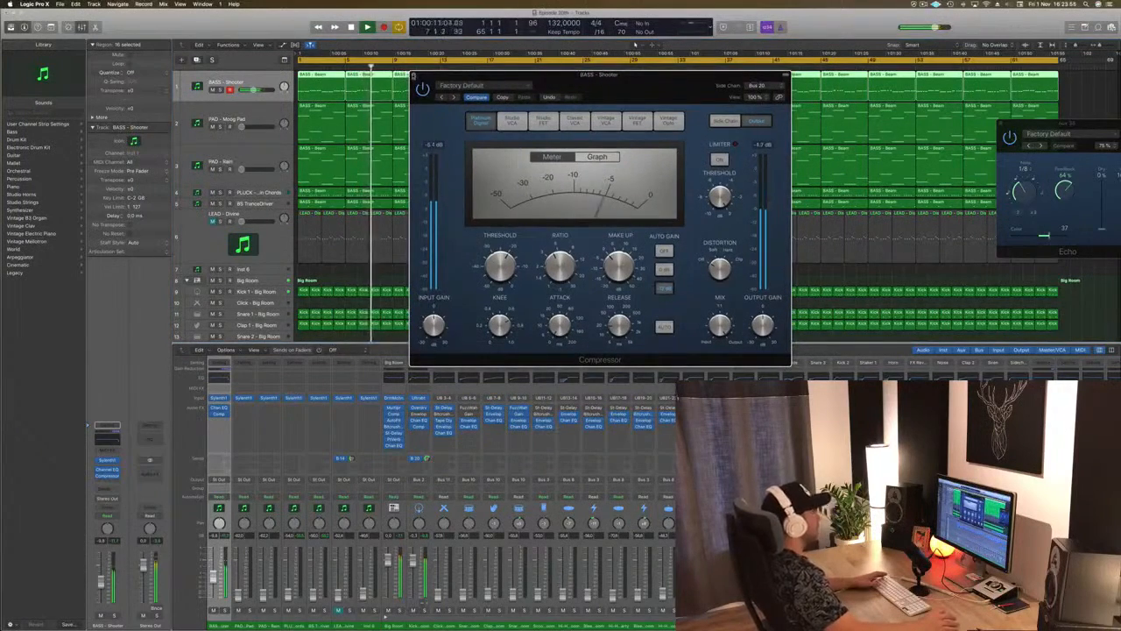
key("super+w")
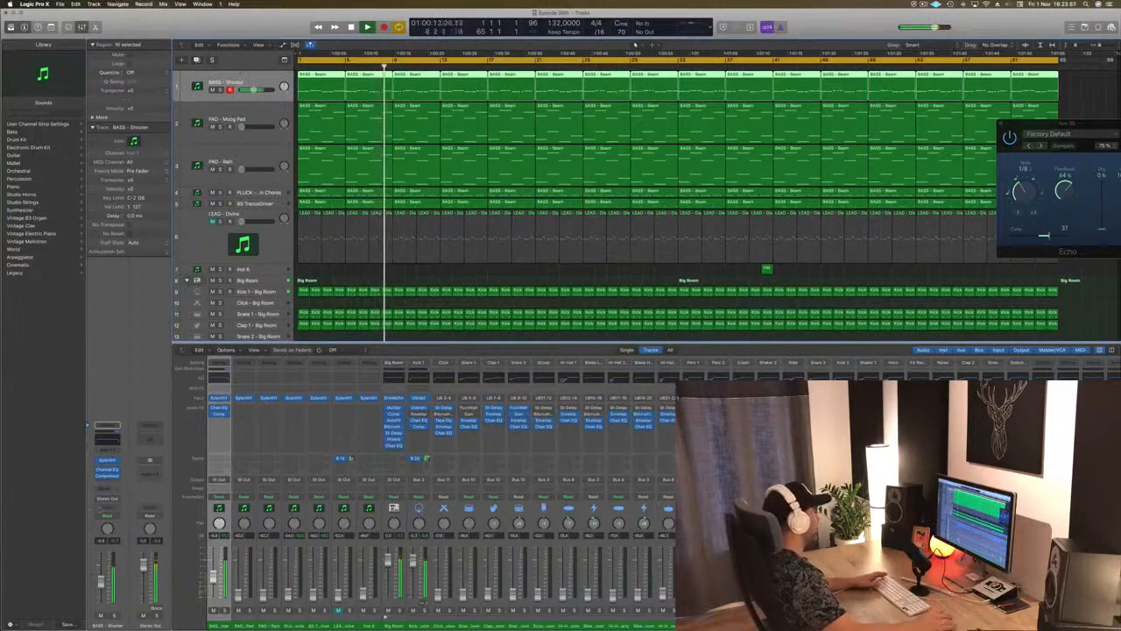
Open the Sylenth1 instrument of BASS - Shooter, adjust its filter control cutoff while listening, and close it
key("v")
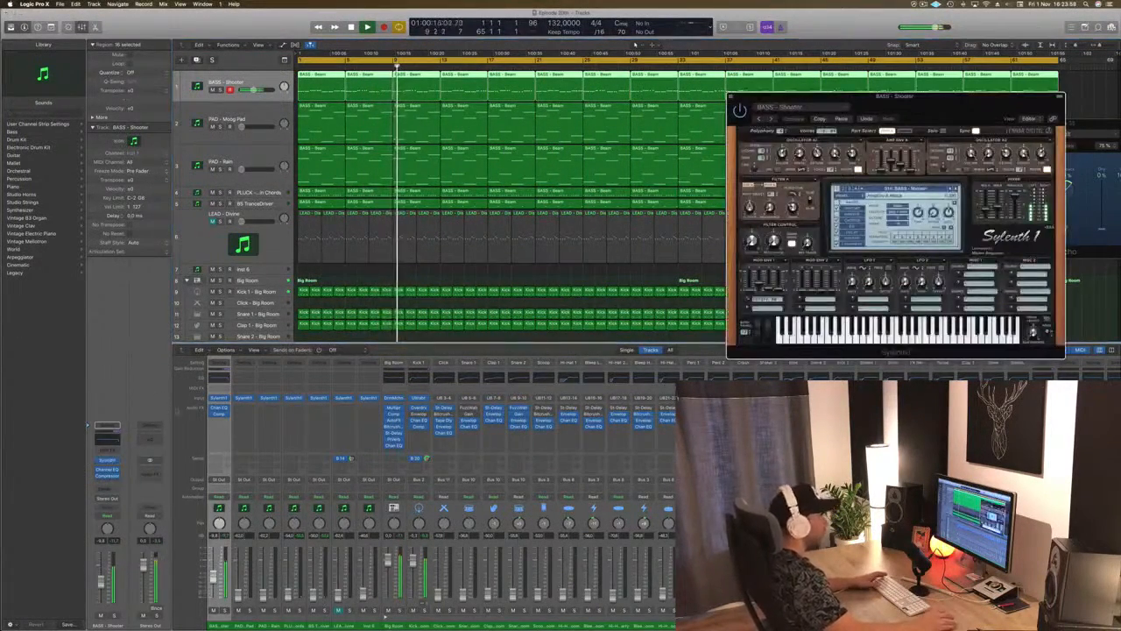
left_click_drag(919, 125, 716, 172)
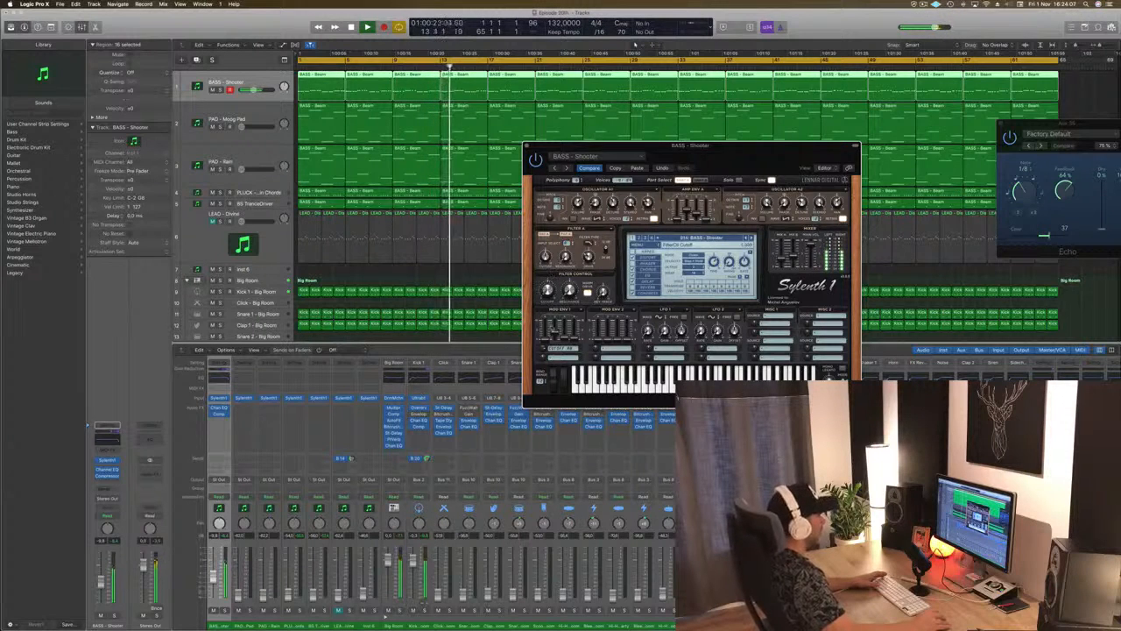
left_click_drag(698, 154, 596, 137)
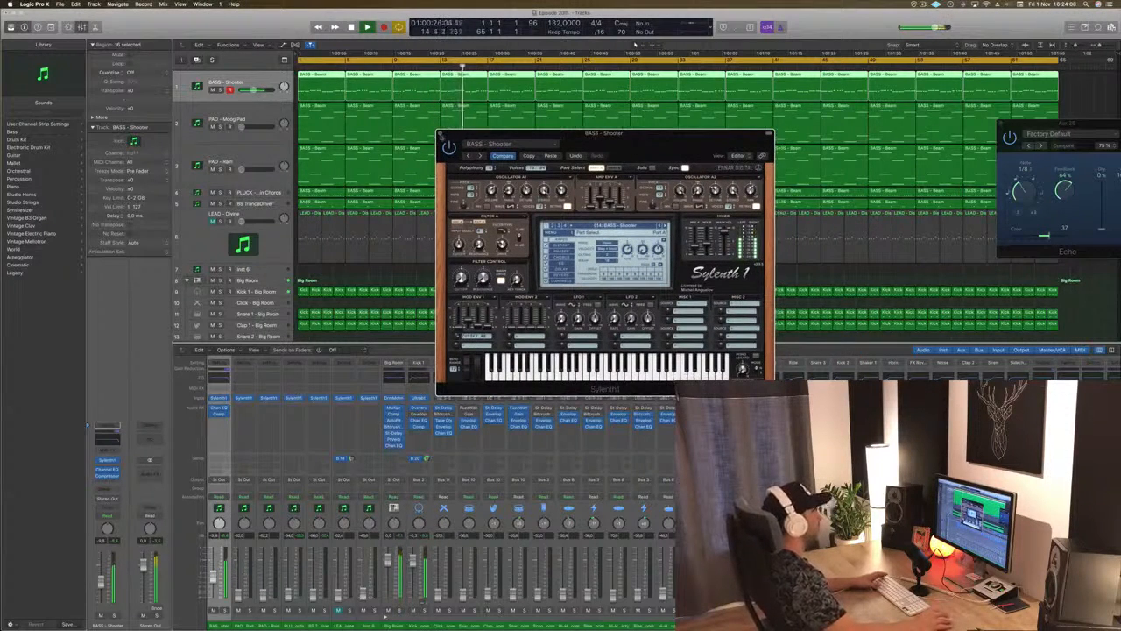
key("super+w")
Restart playback and raise the volume faders of the Snare 1 and Clap 1 drum tracks
key("Return")
key("super+Up")
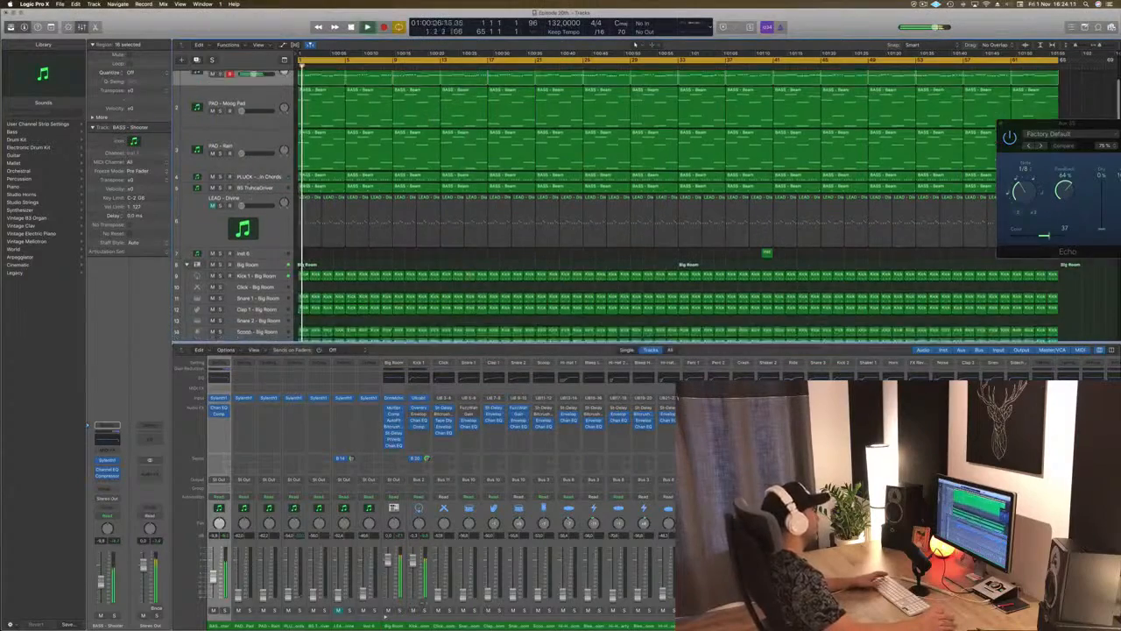
key("Return")
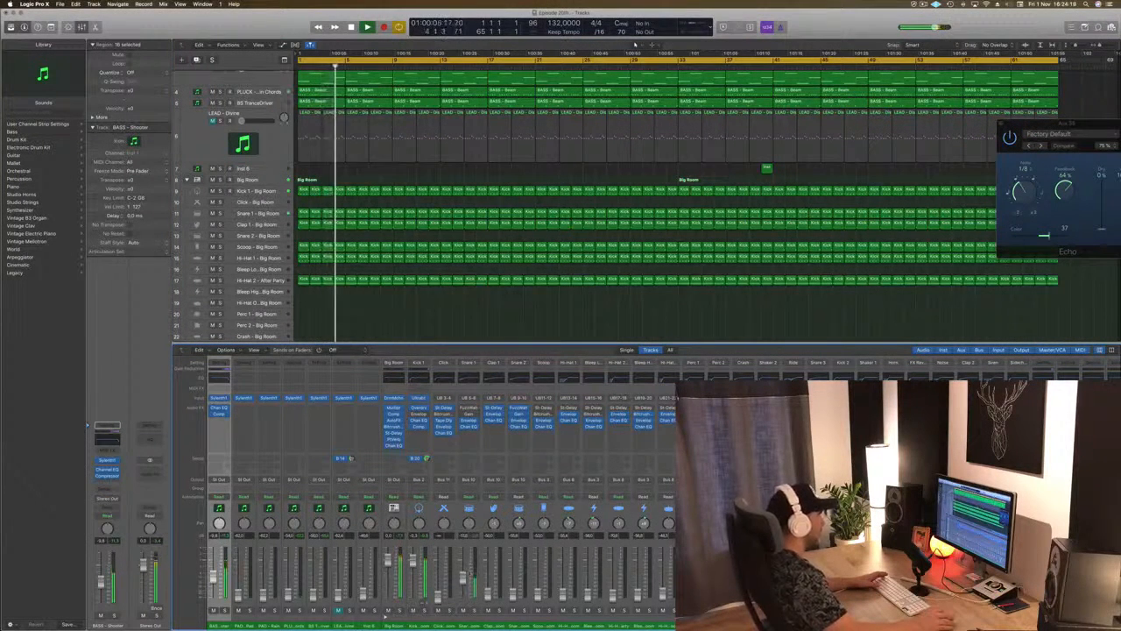
key("Down")
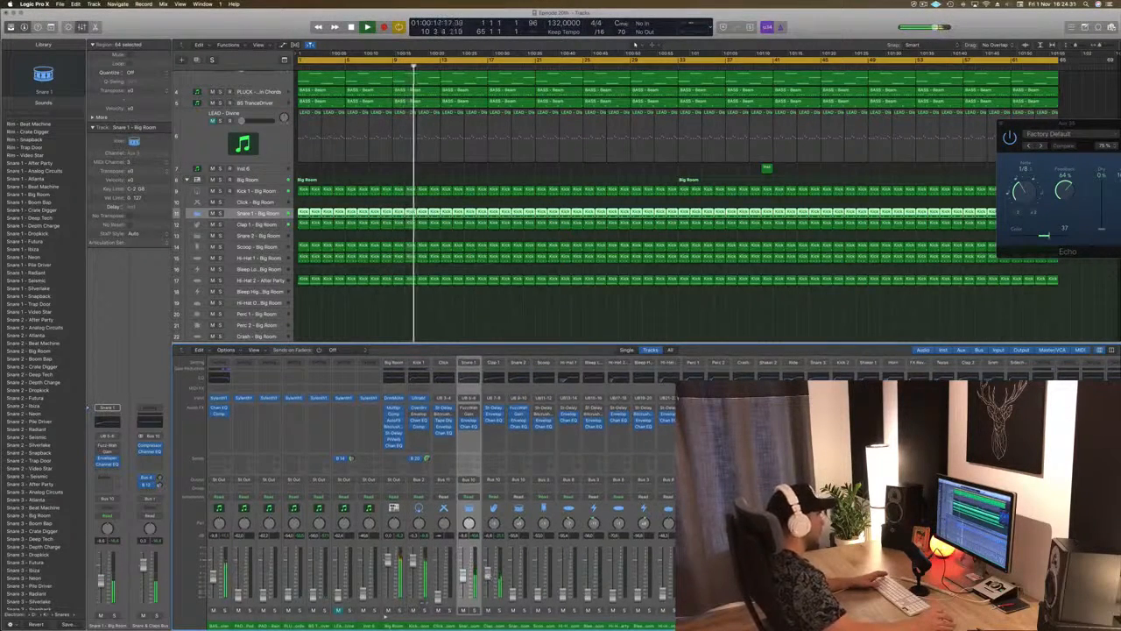
Open the Clap 1 channel's EQ, toggle its low-cut band off and on while listening, and close the EQ
double_click(497, 376)
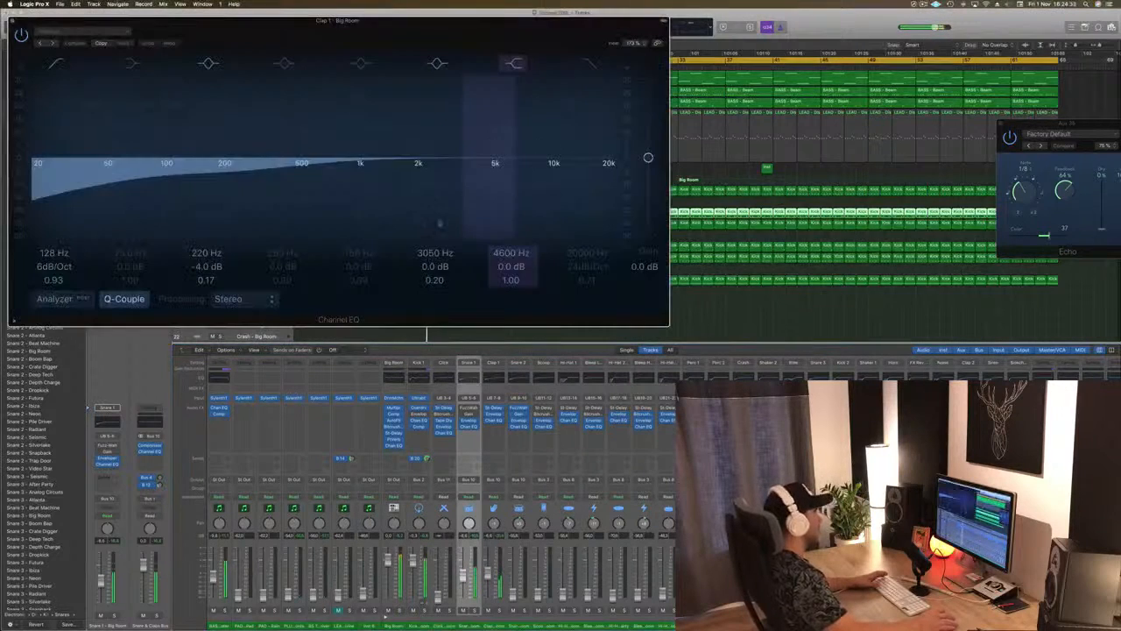
left_click(55, 67)
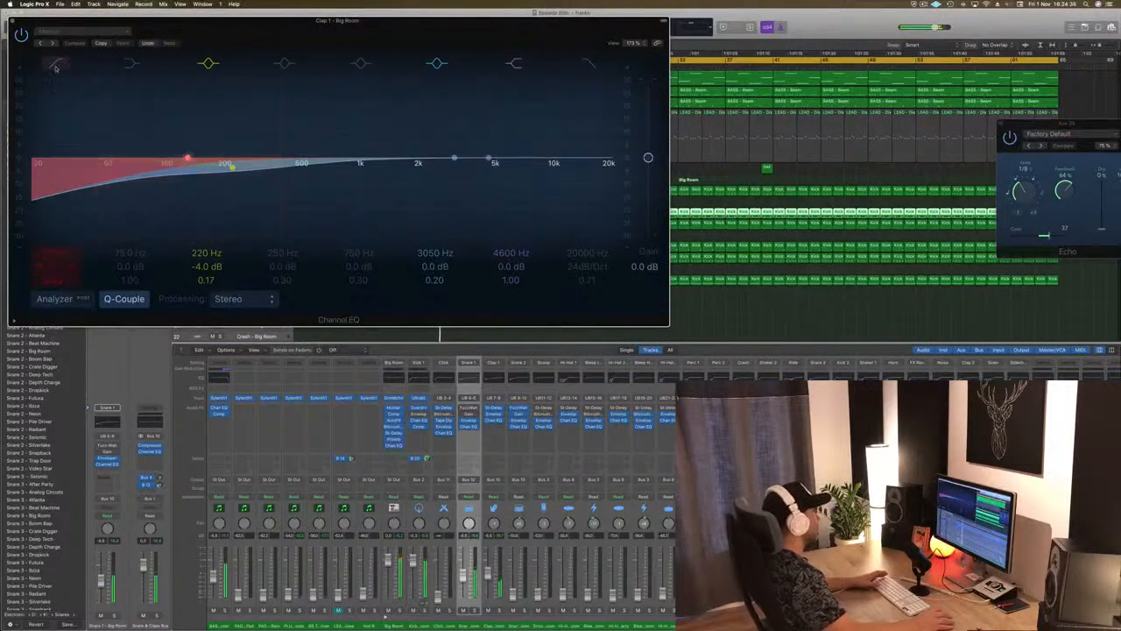
left_click(55, 65)
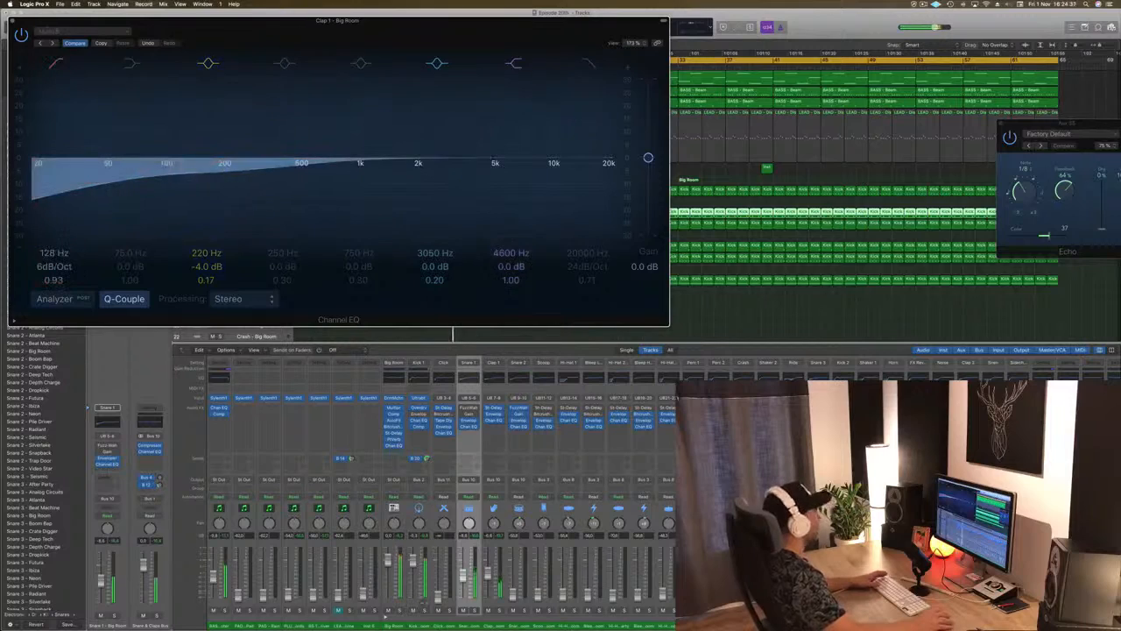
key("super+w")
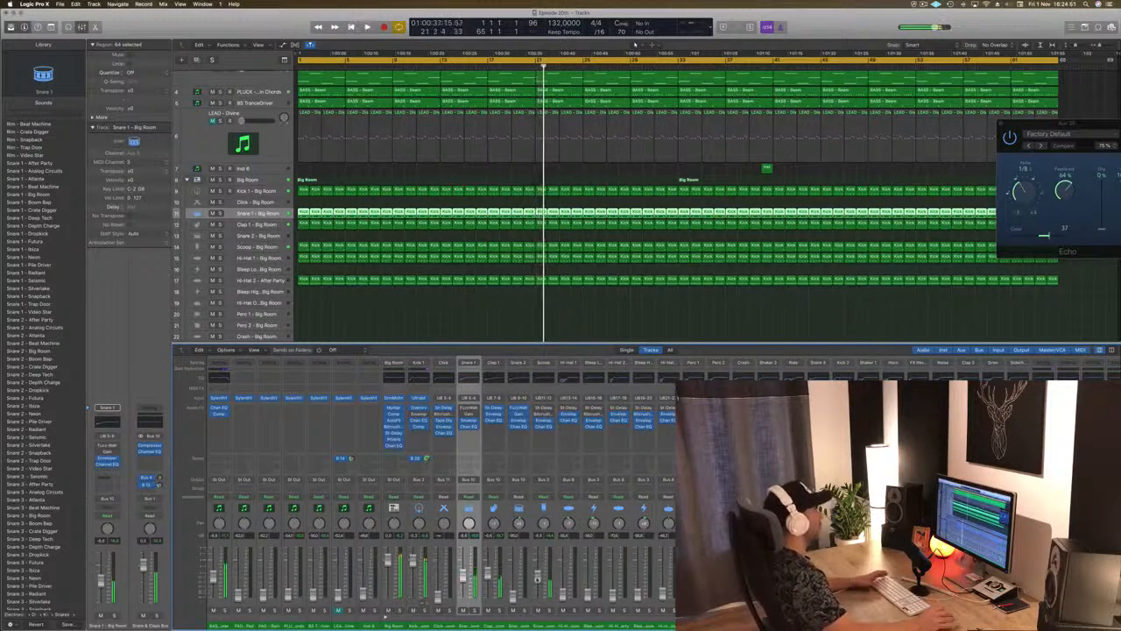
Restart playback and raise the volume faders of the Scoop, Hi-Hat 1 and Hi-Hat 2 drum tracks
key("Return")
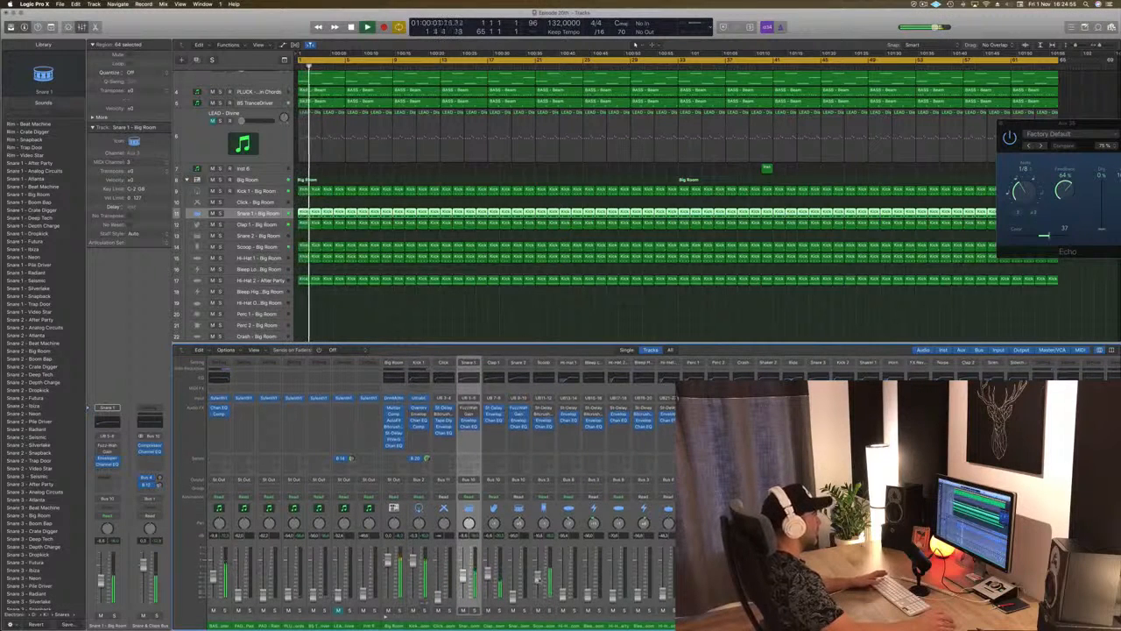
key("Return")
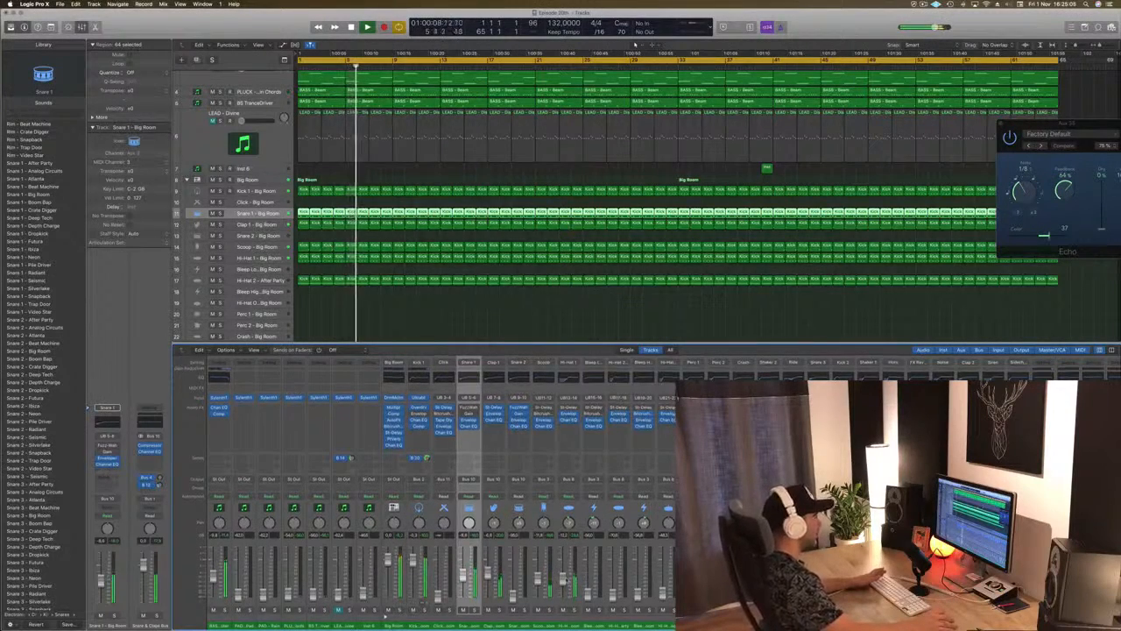
left_click(566, 610)
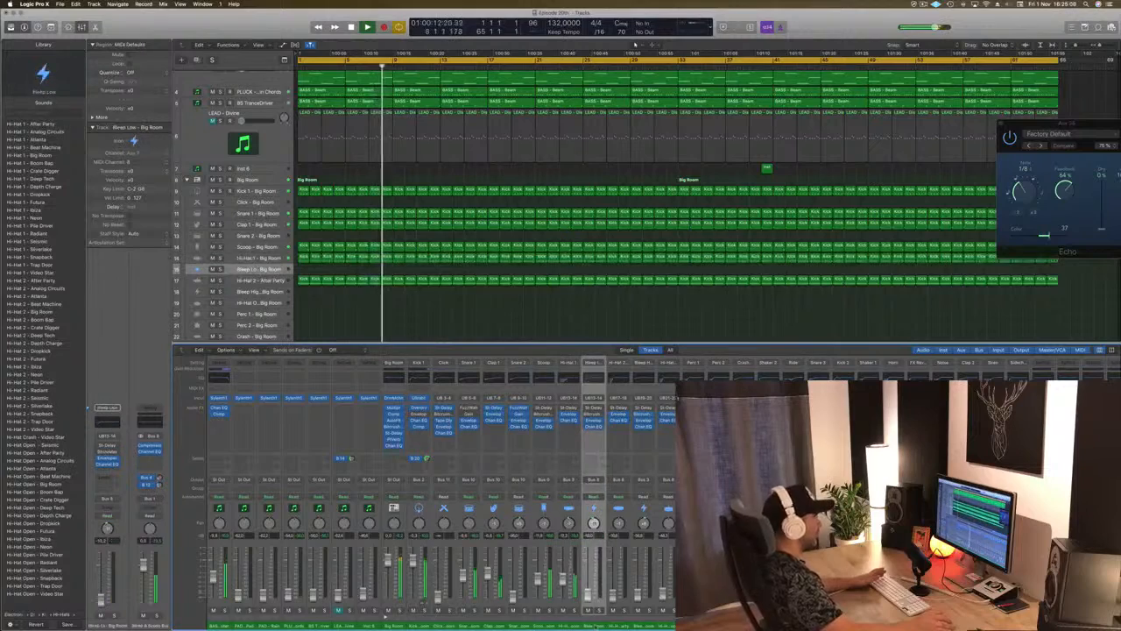
left_click(619, 609)
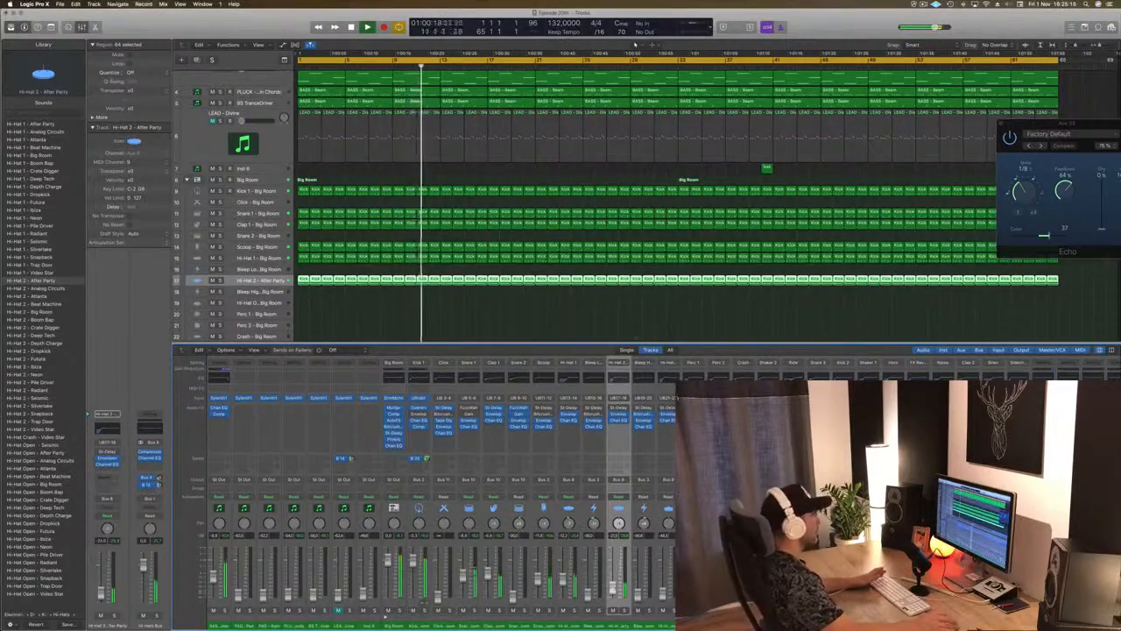
Raise the volume faders of the Shaker 2, Ride and Snare 3 drum tracks, selecting each in turn
scroll(636, 43, "down", 5)
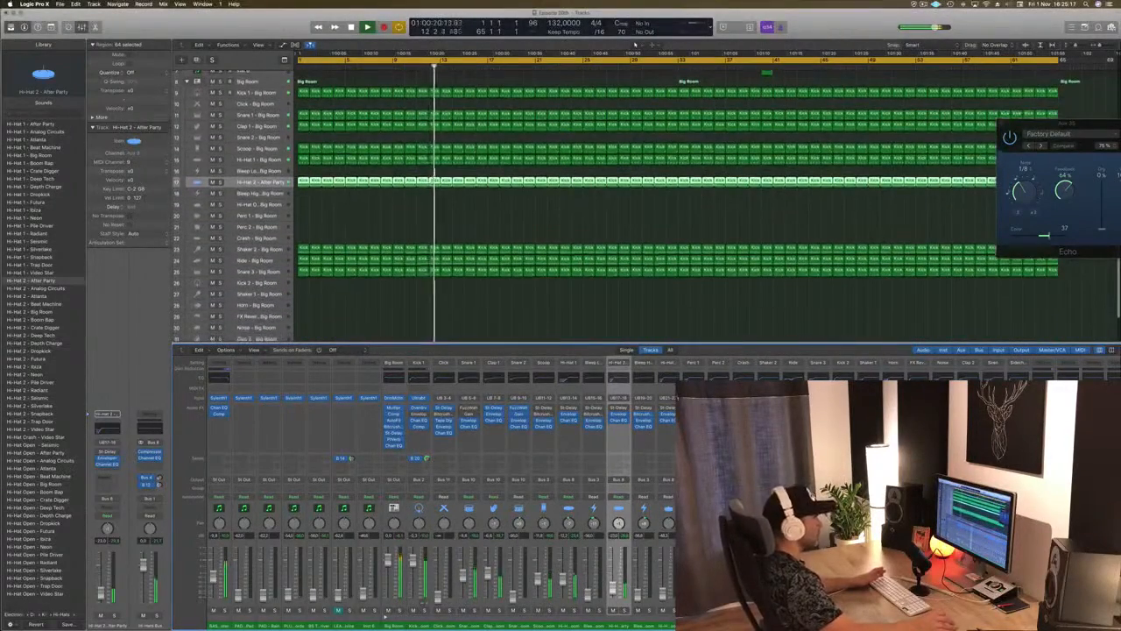
key("Down")
key("Down")
key("Down")
key("Down")
key("Down")
key("Down")
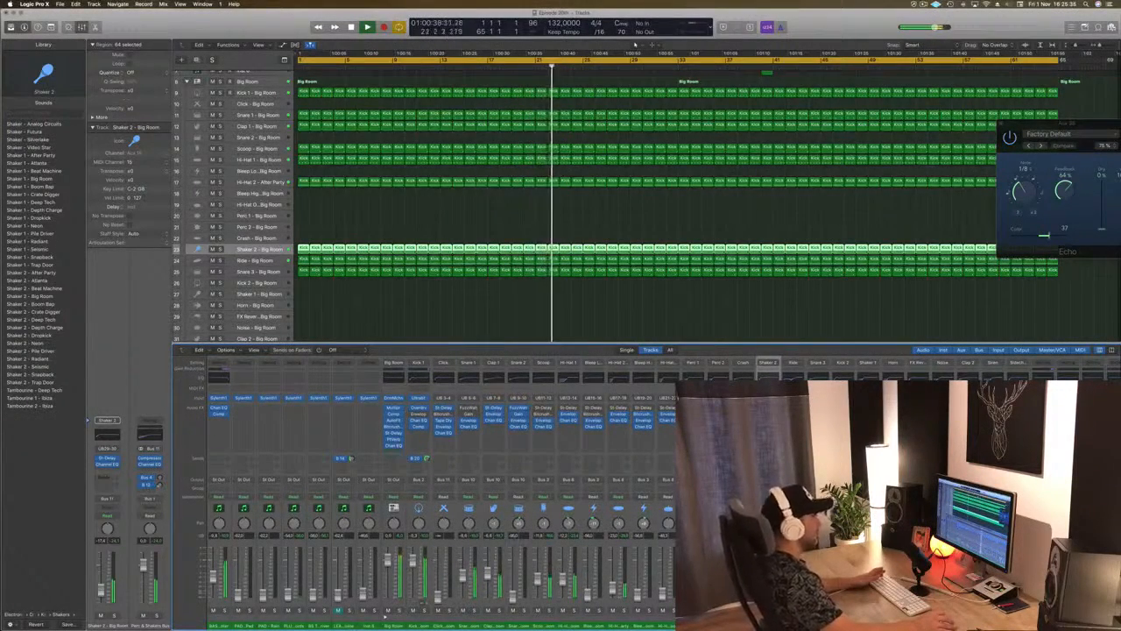
key("Down")
key("Down")
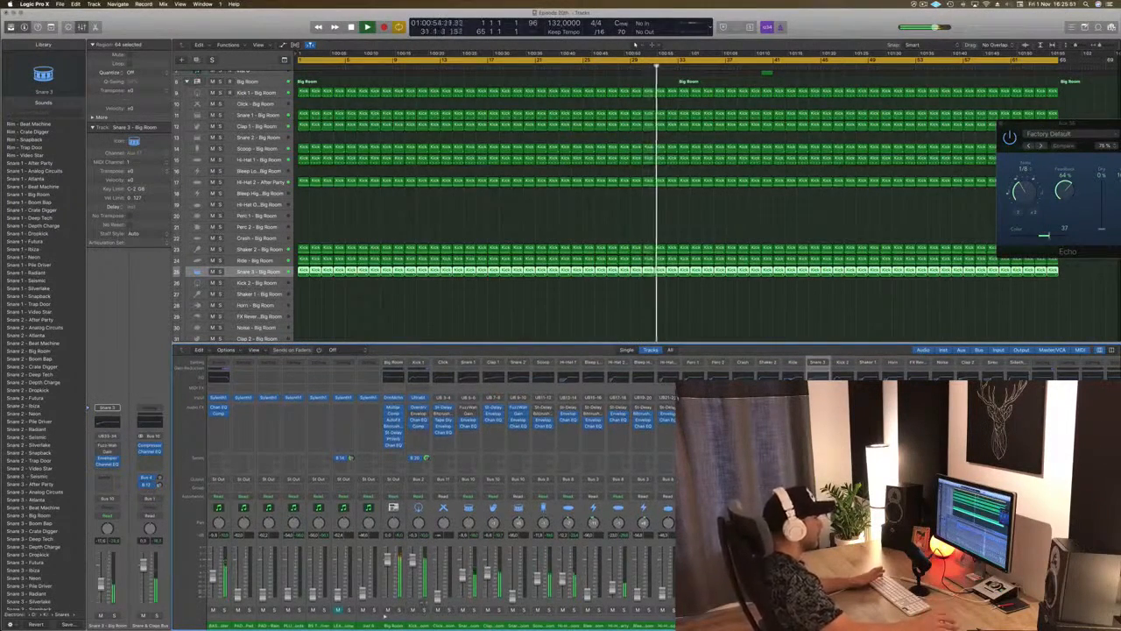
Select the PAD - Moog Pad track and insert a stereo Compressor on its channel
scroll(220, 106, "up", 10)
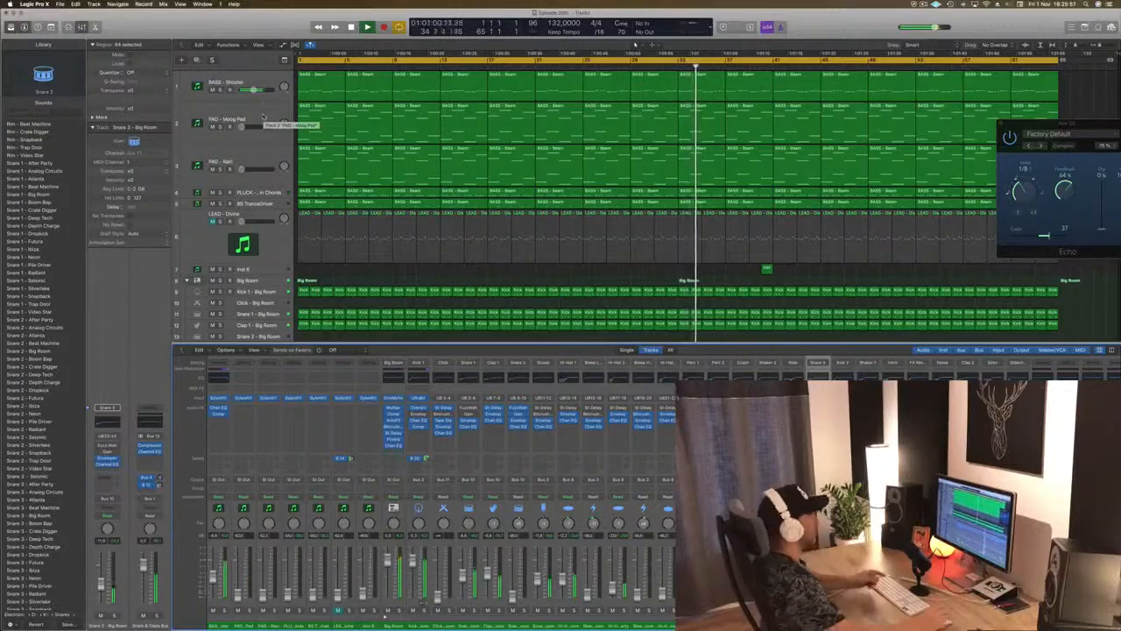
left_click(254, 223)
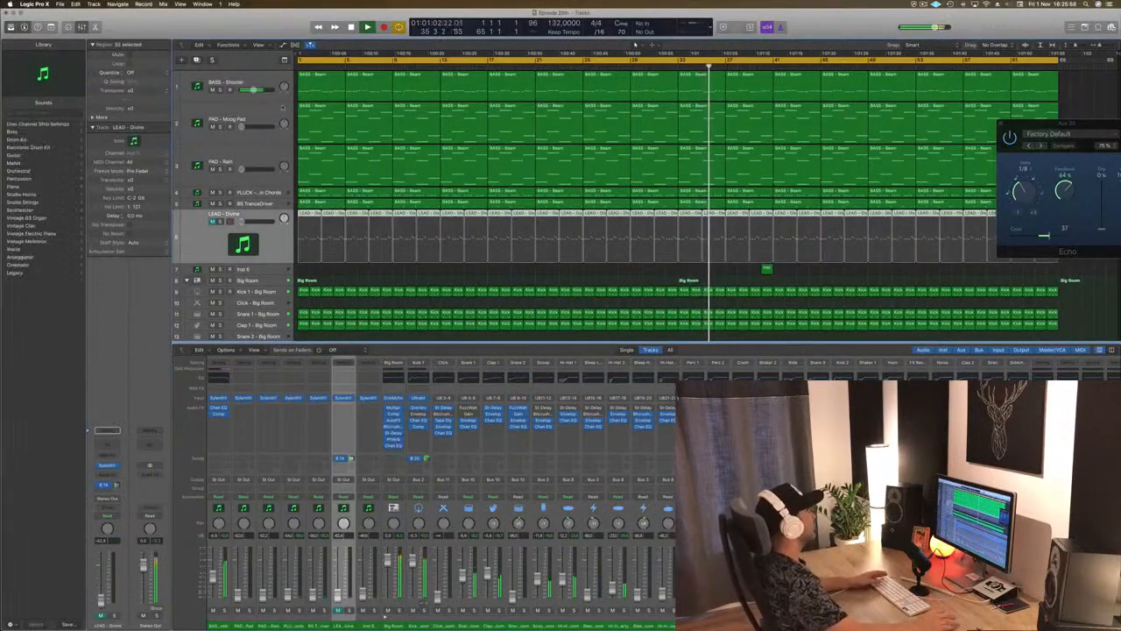
left_click(272, 110)
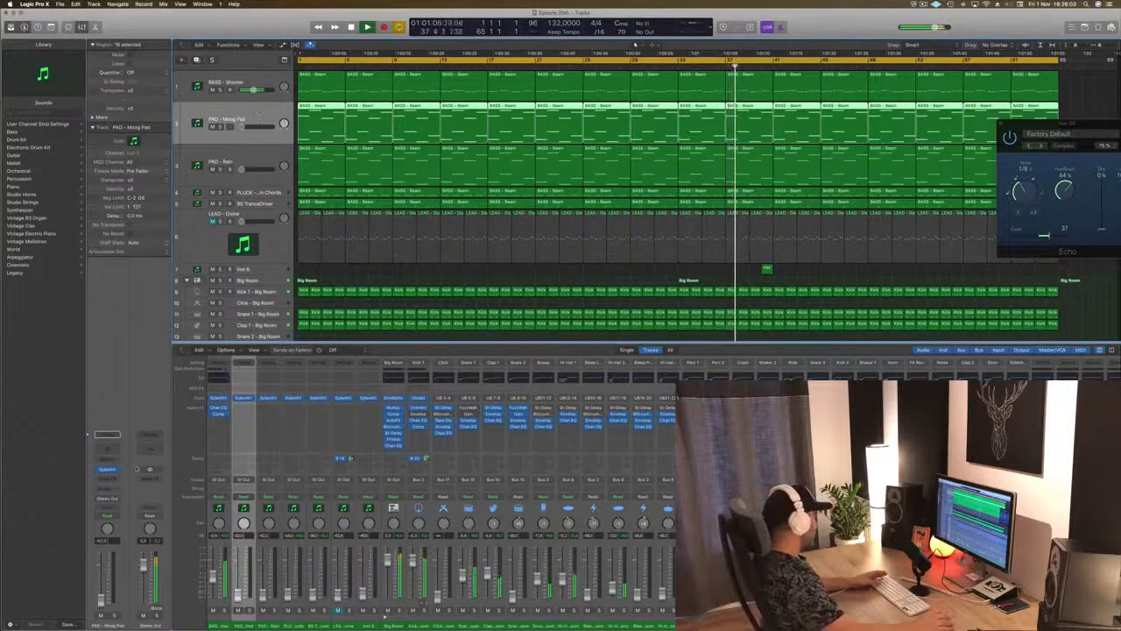
left_click(107, 480)
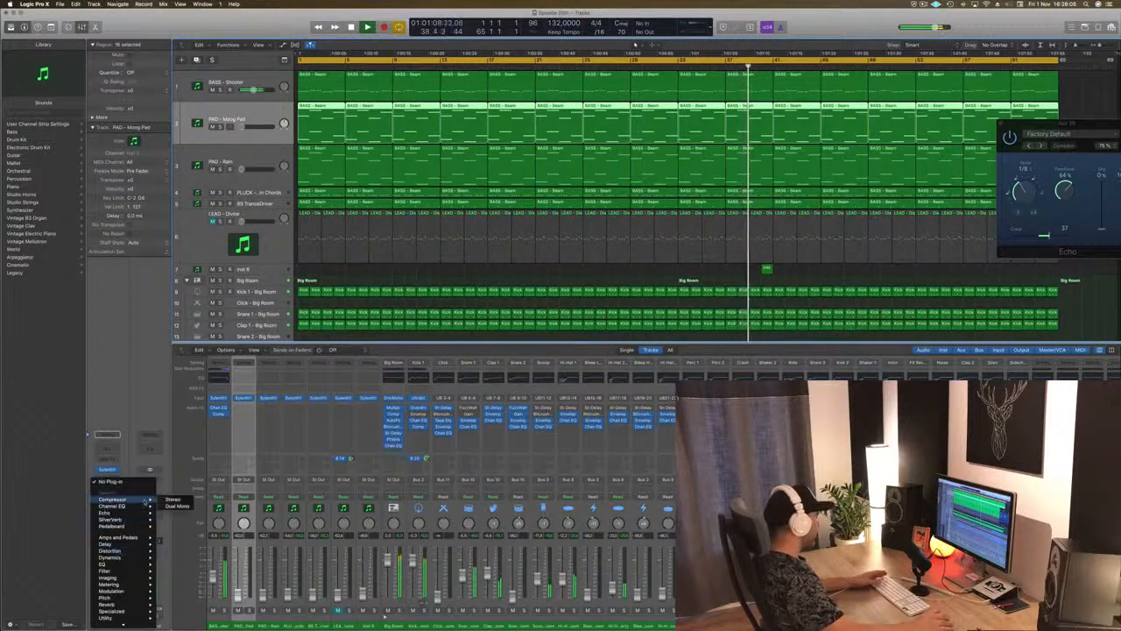
left_click(173, 499)
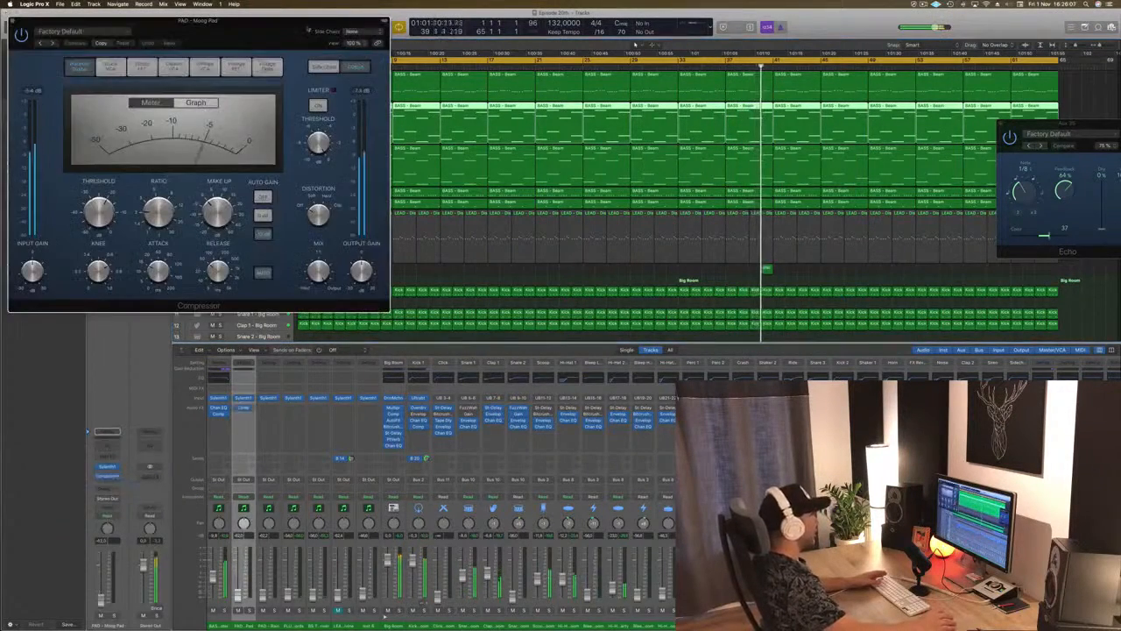
Set the Moog Pad compressor's side chain to Bus 20 and raise the pad's volume fader
left_click(935, 4)
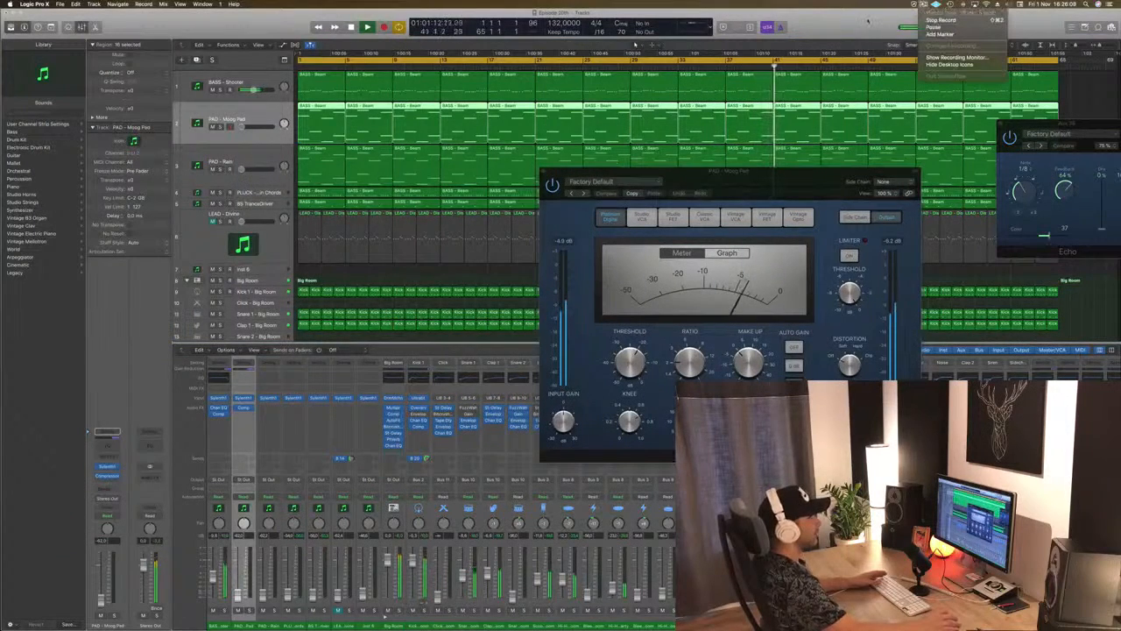
left_click(727, 173)
left_click_drag(727, 173, 591, 175)
left_click(758, 187)
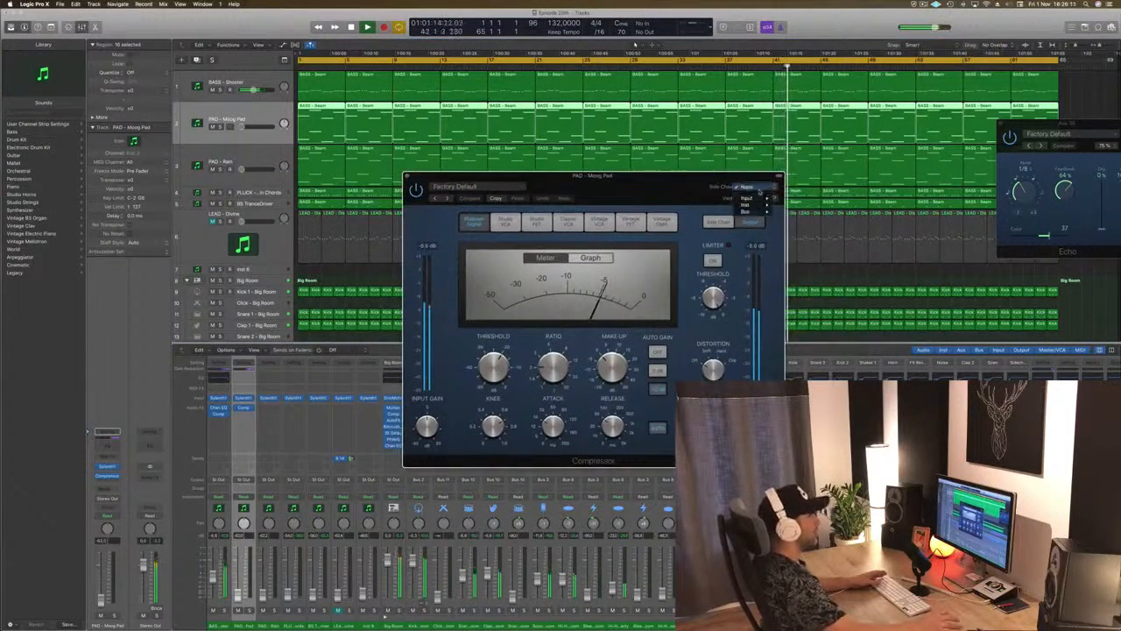
mouse_move(749, 211)
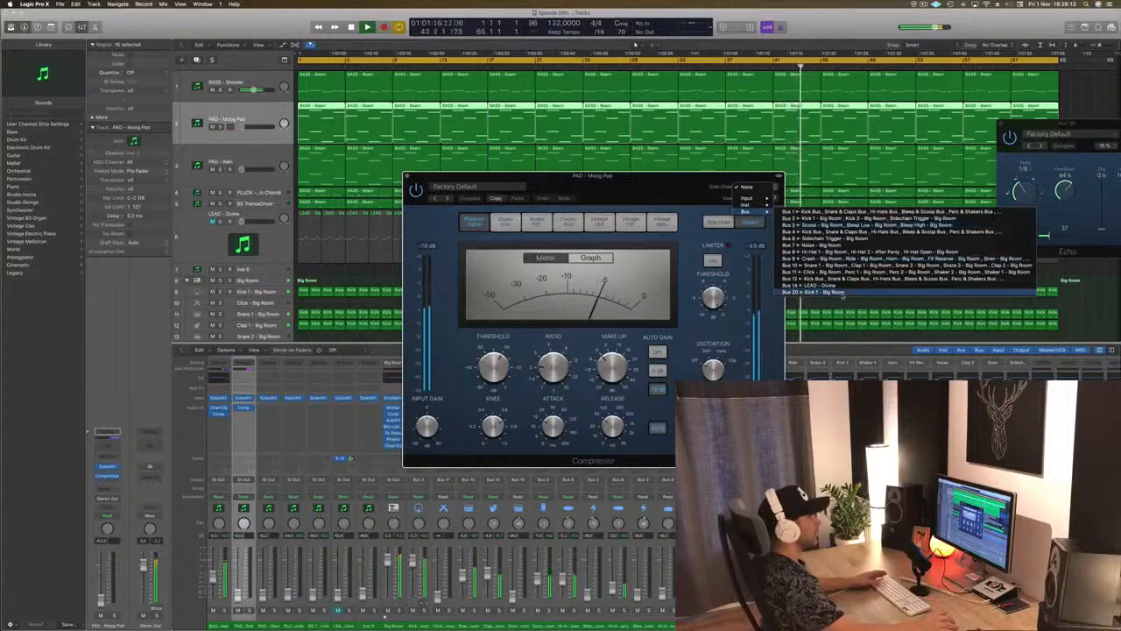
left_click(819, 291)
left_click_drag(650, 185, 689, 171)
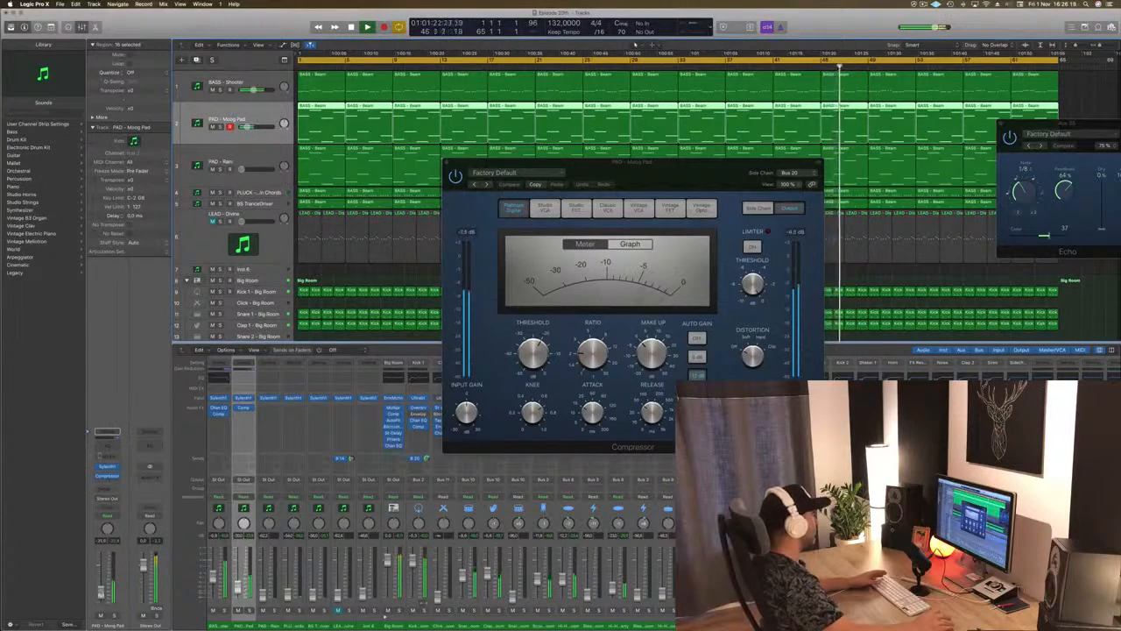
Add a Channel EQ to the Moog Pad channel and roll off its low frequencies with the low-cut band
left_click(107, 430)
left_click(202, 3)
left_click(157, 25)
left_click_drag(158, 25, 274, 47)
left_click_drag(149, 184, 300, 194)
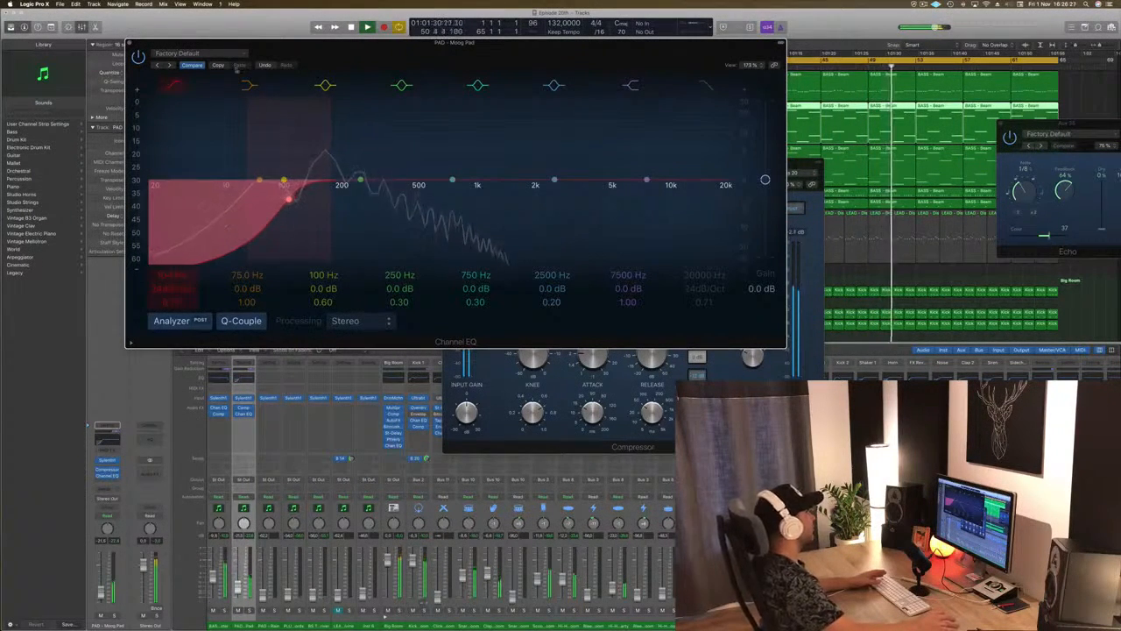
key("super+w")
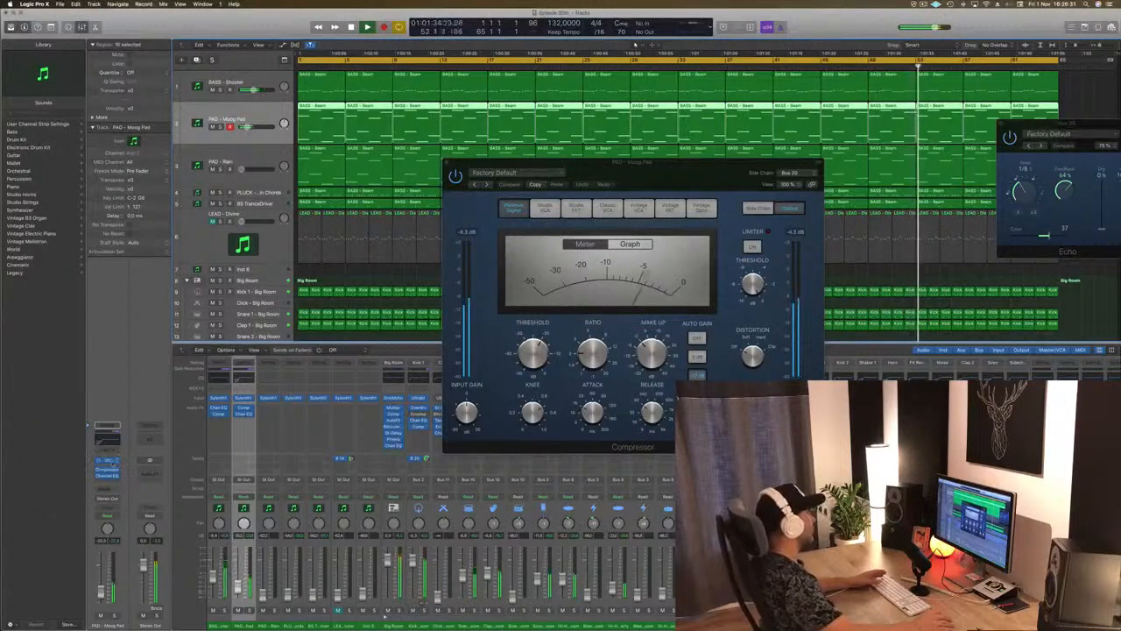
Adjust the filter cutoff in the Moog Pad's Sylenth1 and move the compressor window slightly down
key("v")
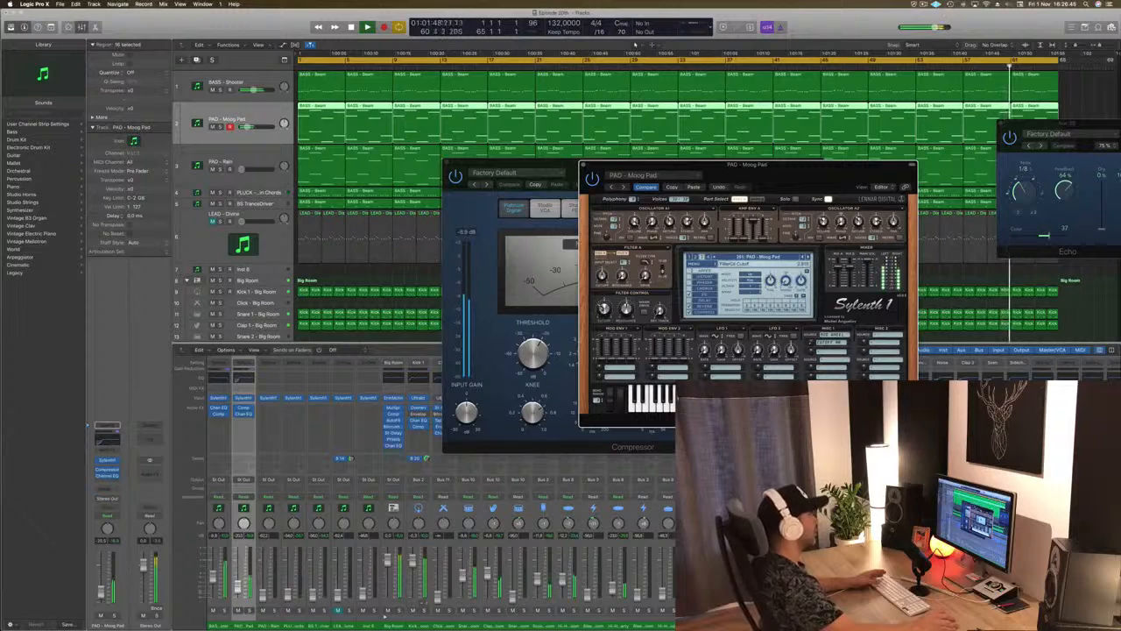
left_click(585, 165)
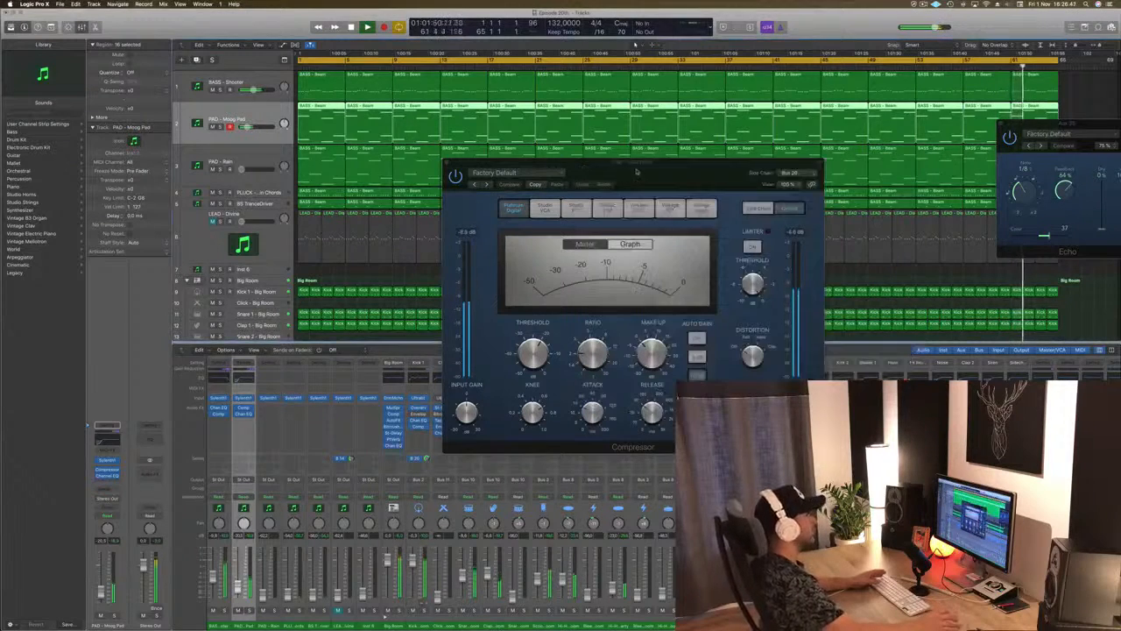
left_click_drag(536, 164, 515, 204)
Select the PAD - Rain track, raise its volume fader and restart playback from the beginning
left_click(254, 165)
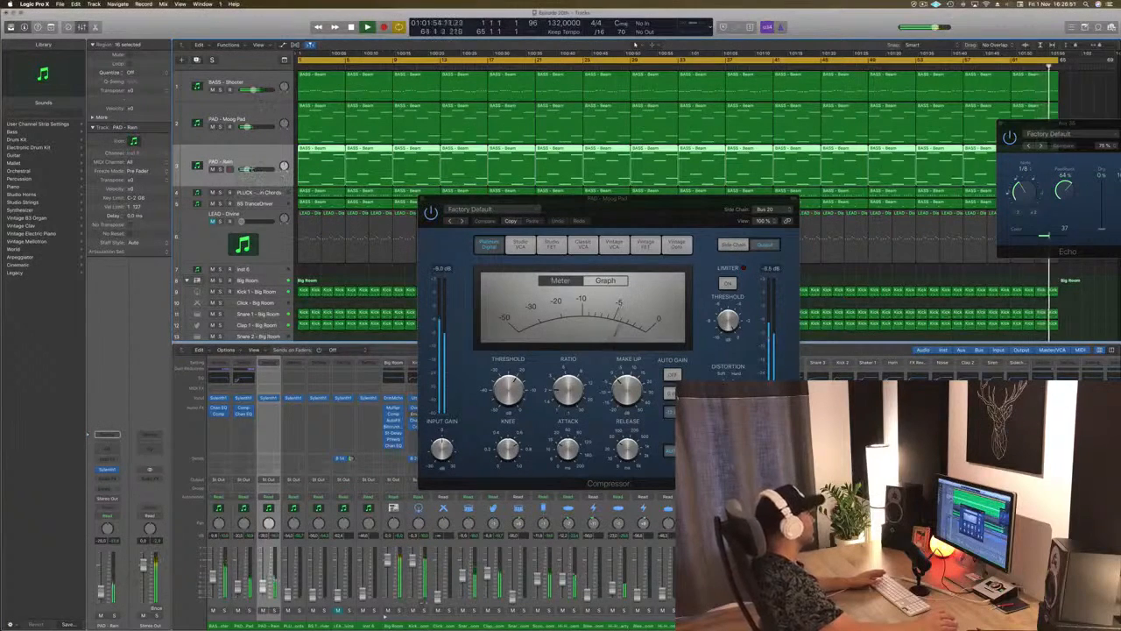
key("Return")
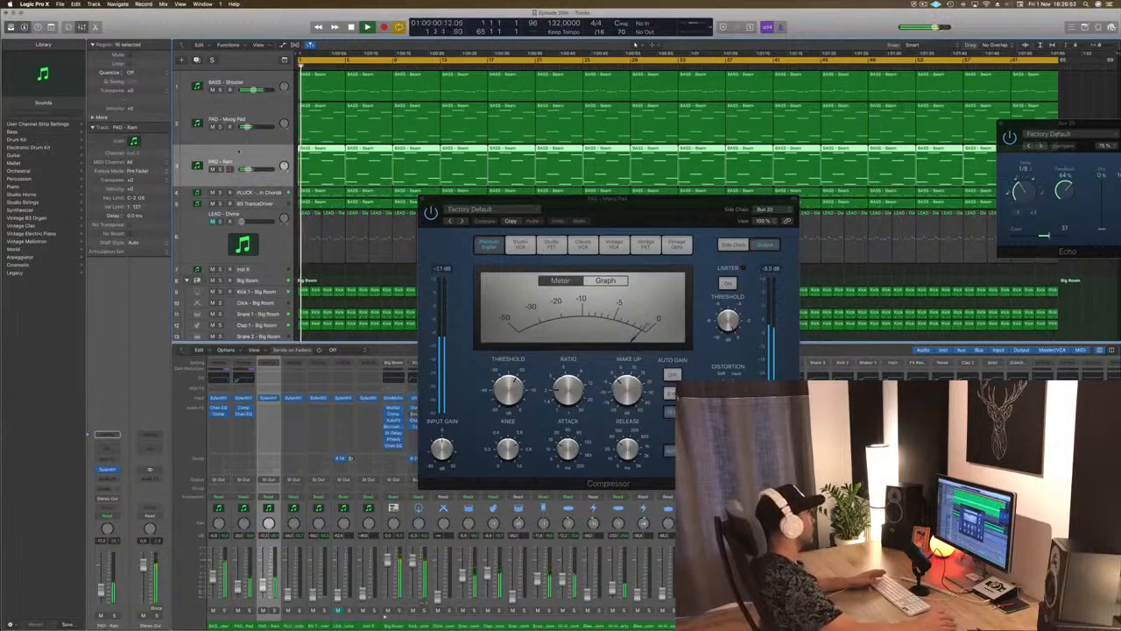
Show the graph display in the Moog Pad's compressor, lower the threshold and close the plug-in
key("Up")
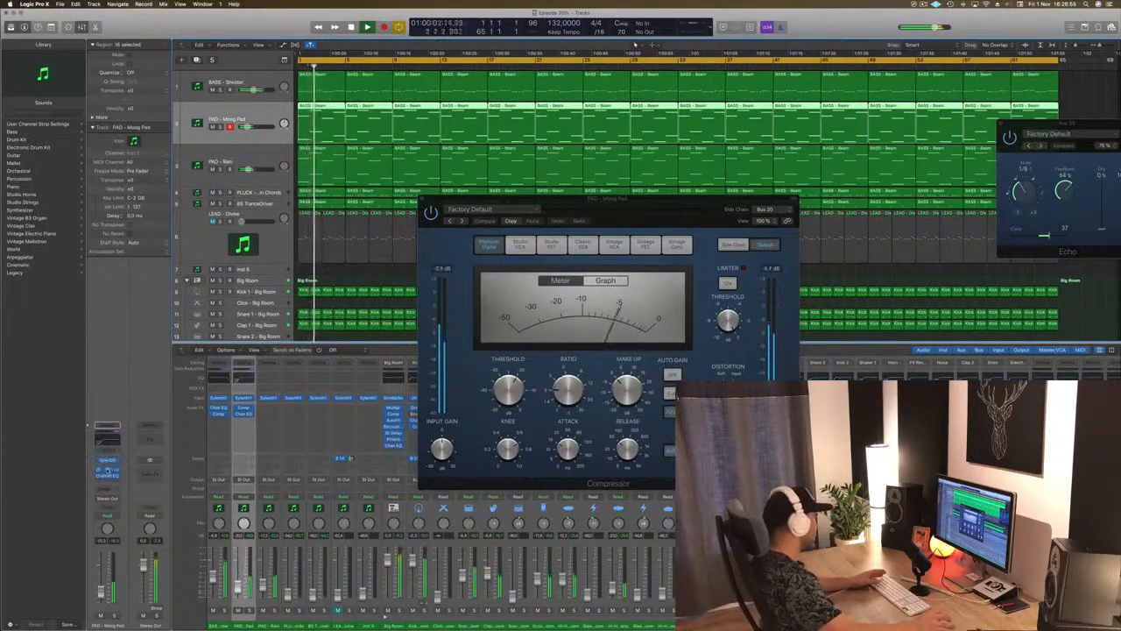
left_click(107, 460)
left_click(107, 460)
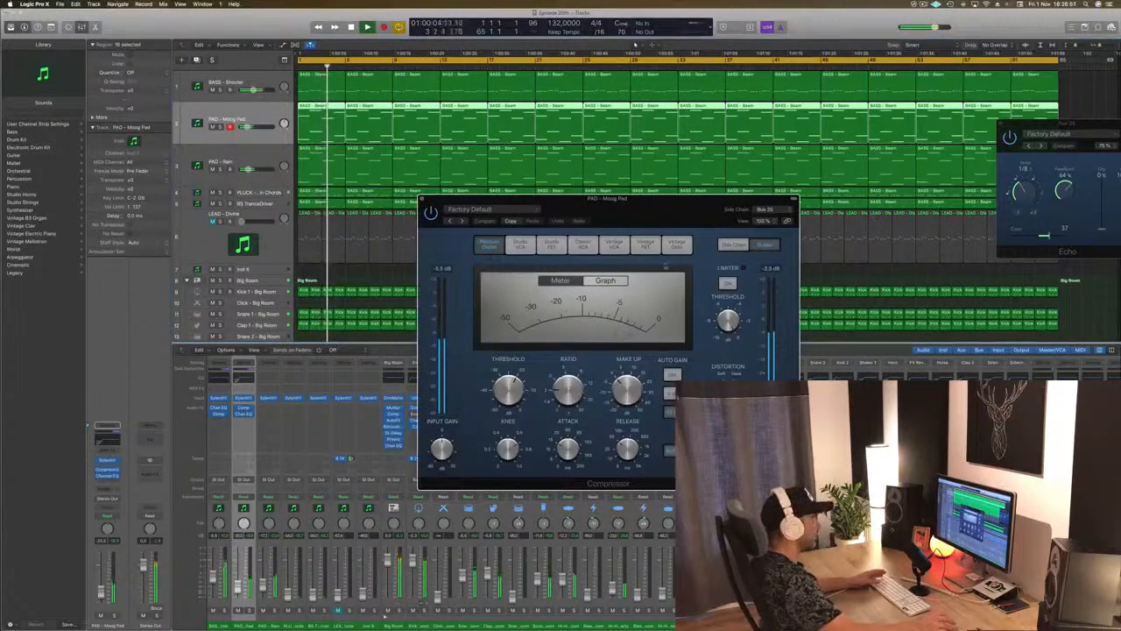
left_click(606, 280)
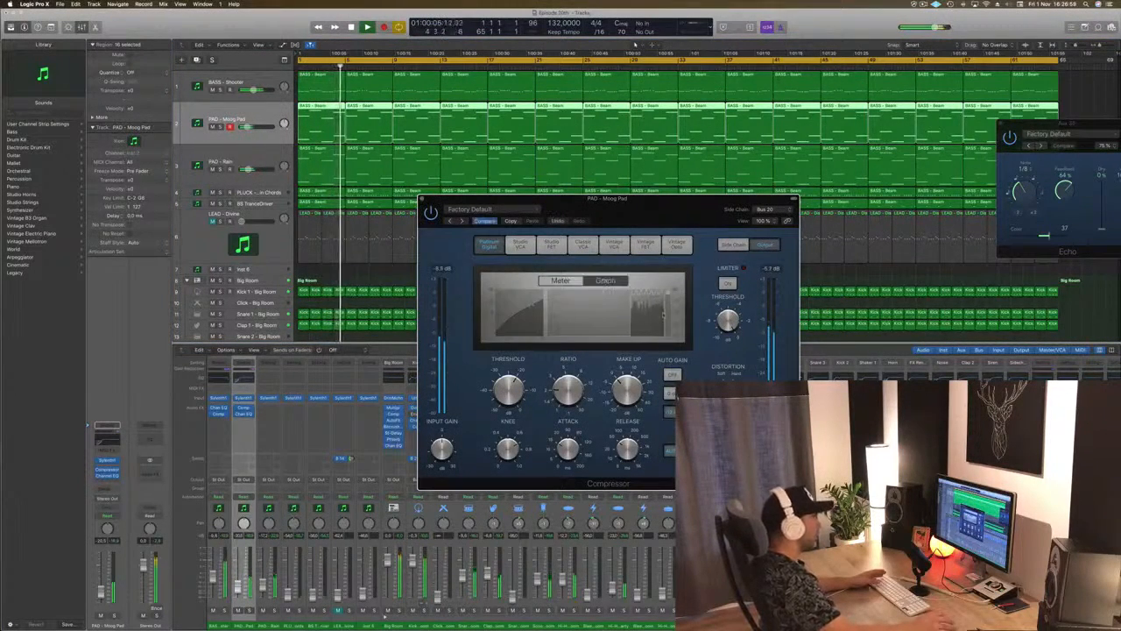
mouse_move(509, 386)
left_click_drag(509, 385, 509, 427)
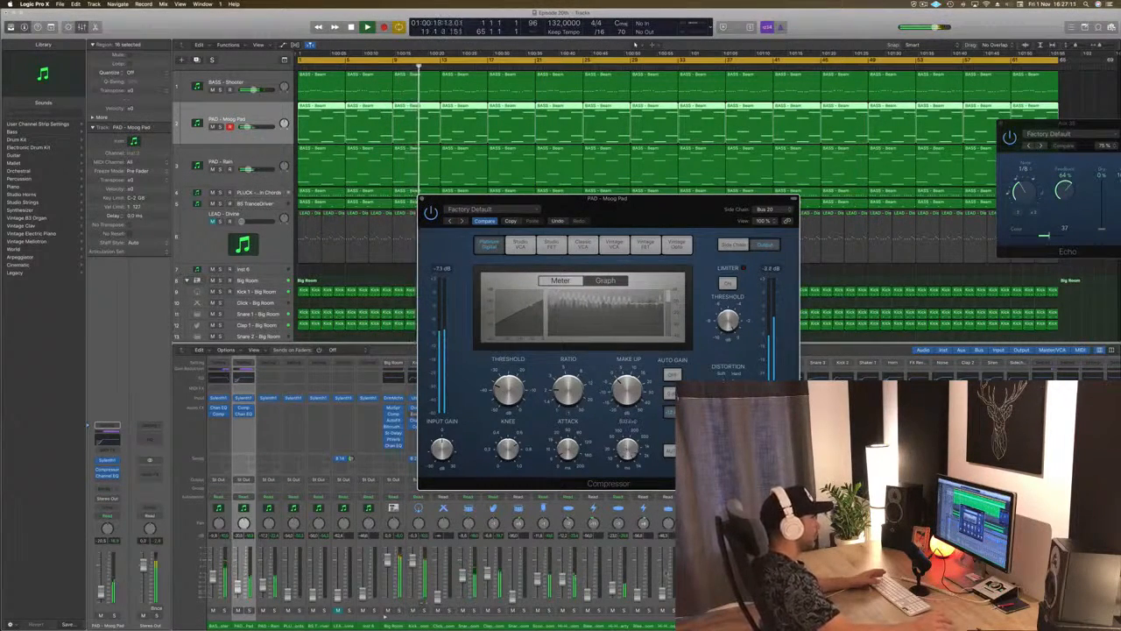
left_click(561, 281)
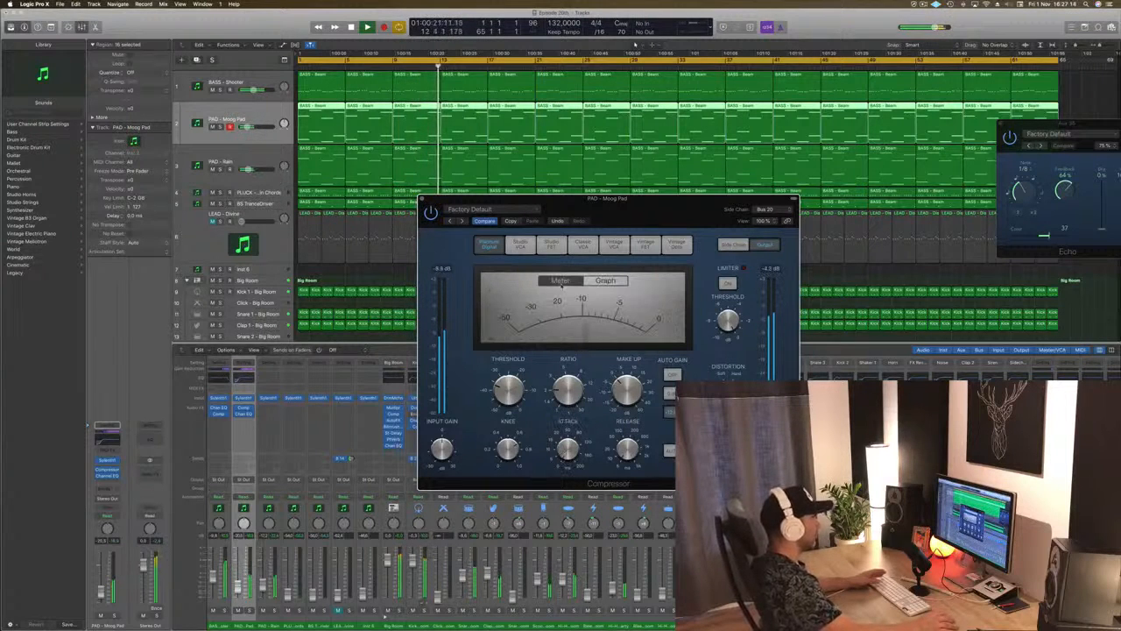
left_click(616, 282)
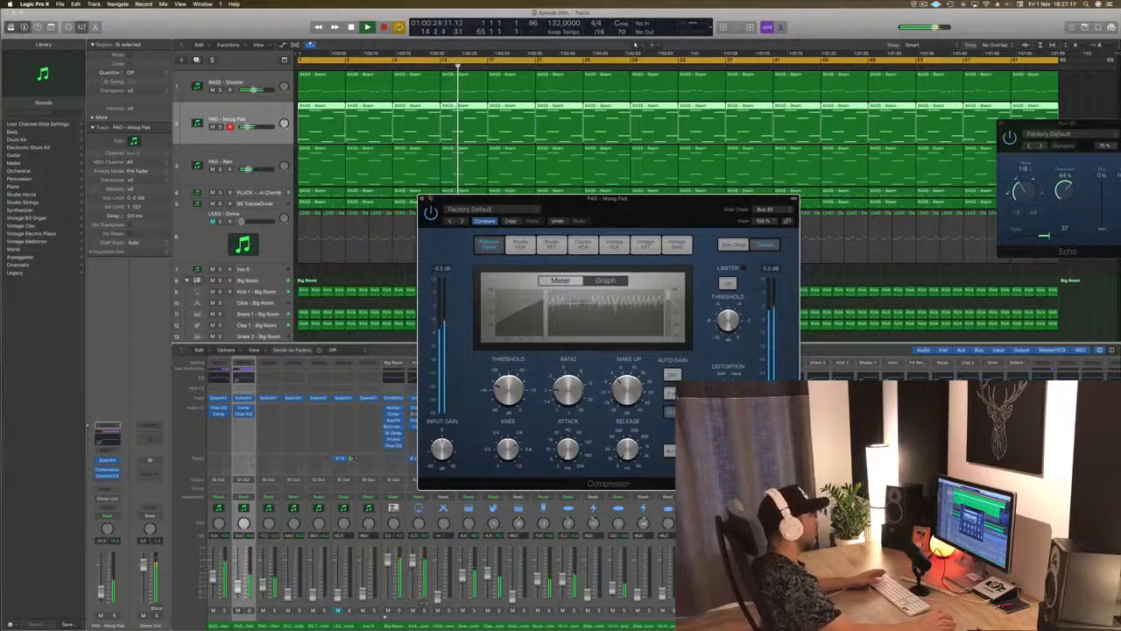
key("super+w")
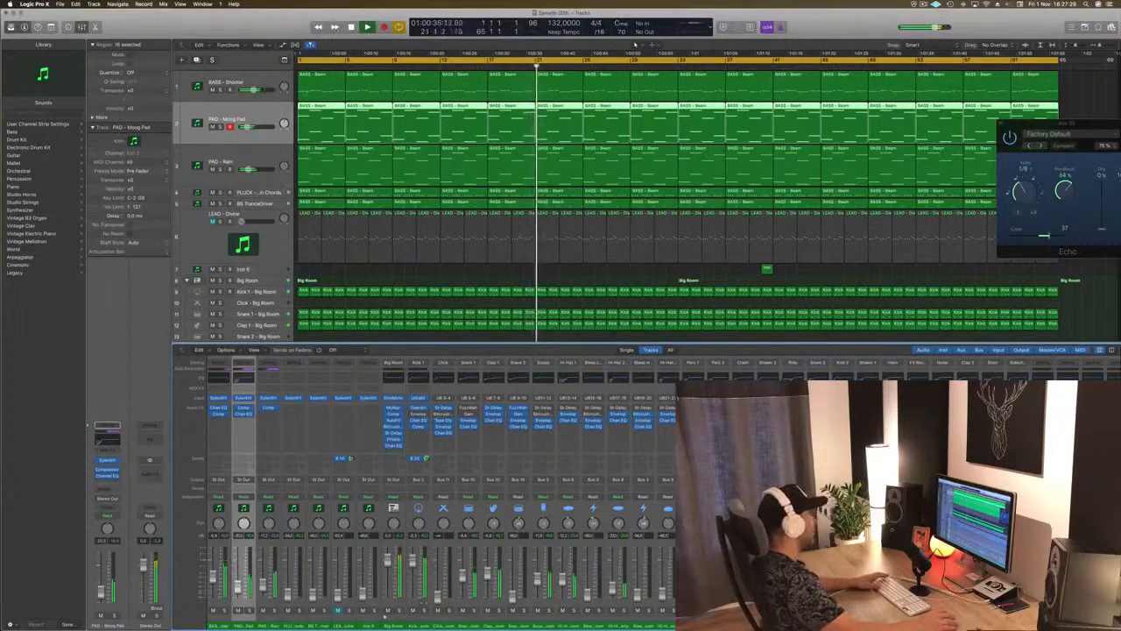
Restart playback with PAD - Rain selected, open its compressor clear of the track list and inspect its Sylenth1 patch
key("Down")
key("Return")
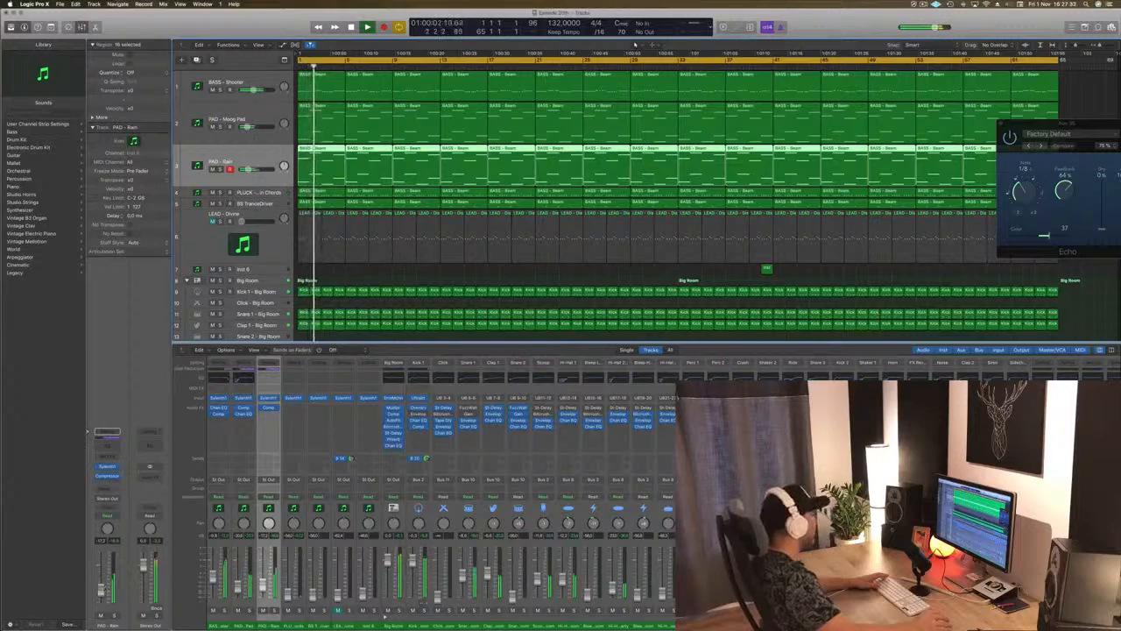
left_click(106, 476)
left_click_drag(230, 20, 931, 119)
left_click(106, 466)
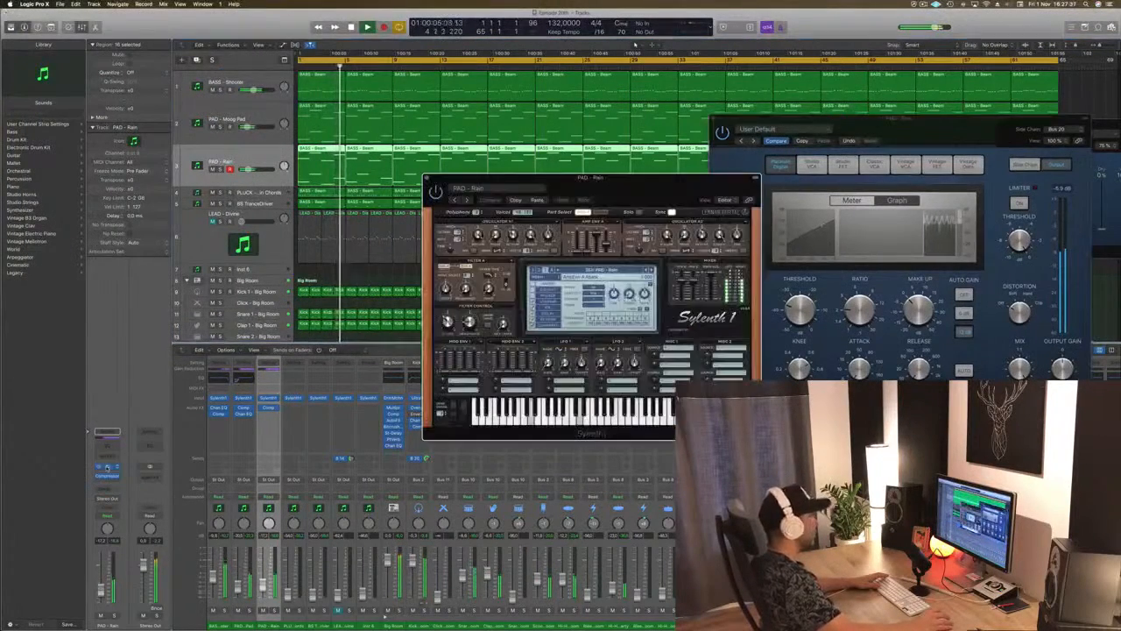
left_click(430, 180)
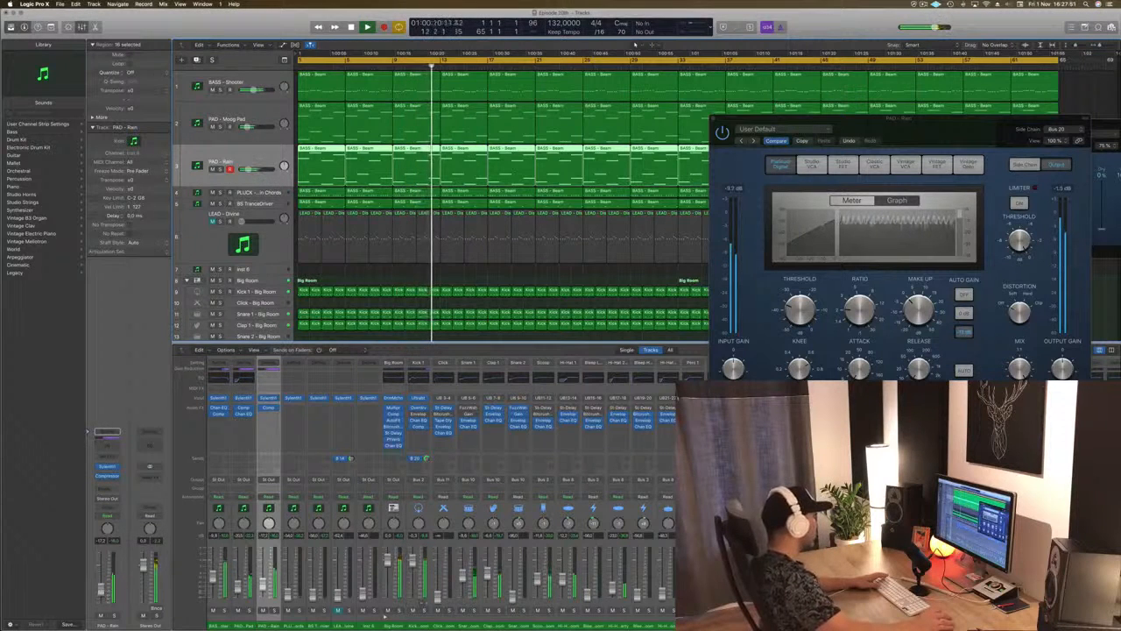
Add a Channel EQ to the PAD - Rain channel and cut its low frequencies
left_click(107, 431)
left_click_drag(30, 177, 176, 175)
key("super+w")
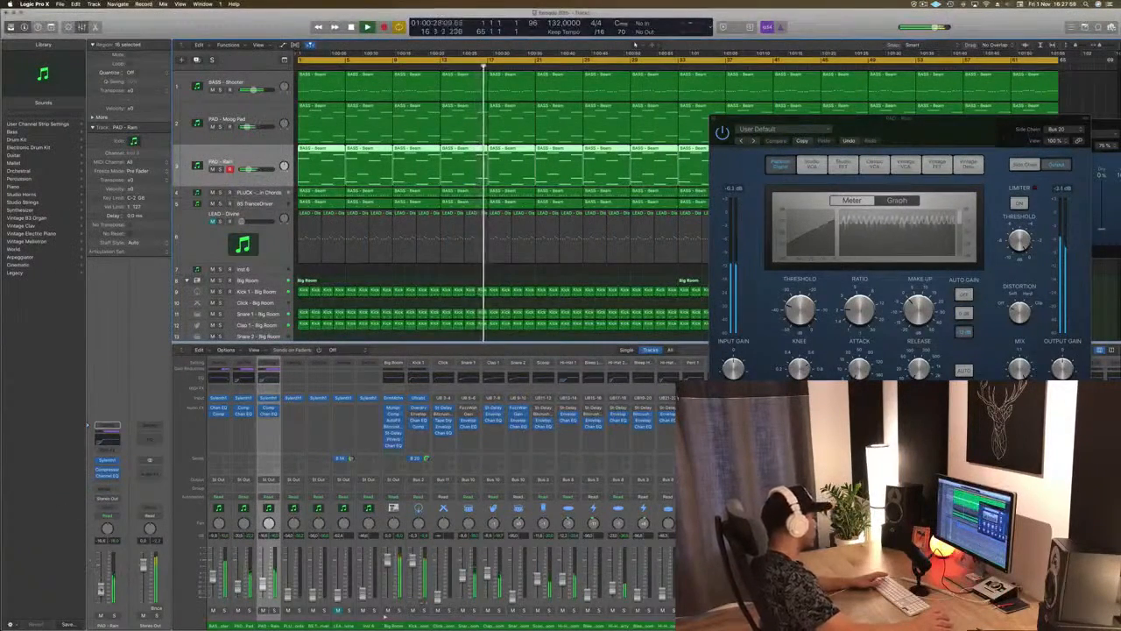
Give the PLUCK - Play And Win Chords track a Channel EQ with a 114 Hz low cut and a 3 dB dip at 1000 Hz
left_click(273, 198)
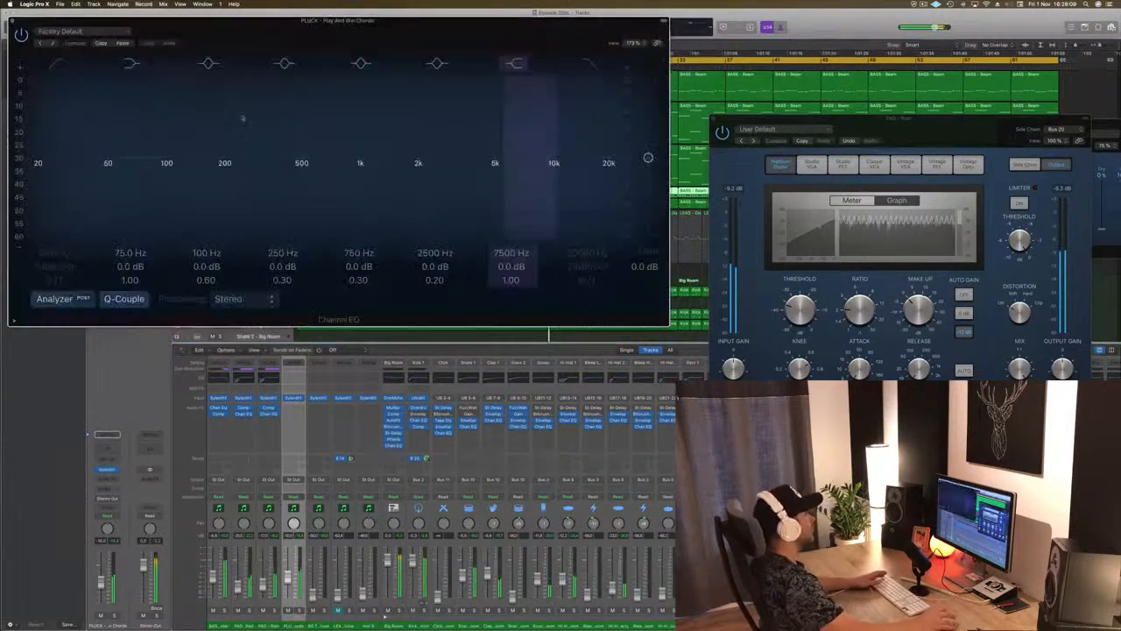
left_click_drag(38, 164, 247, 158)
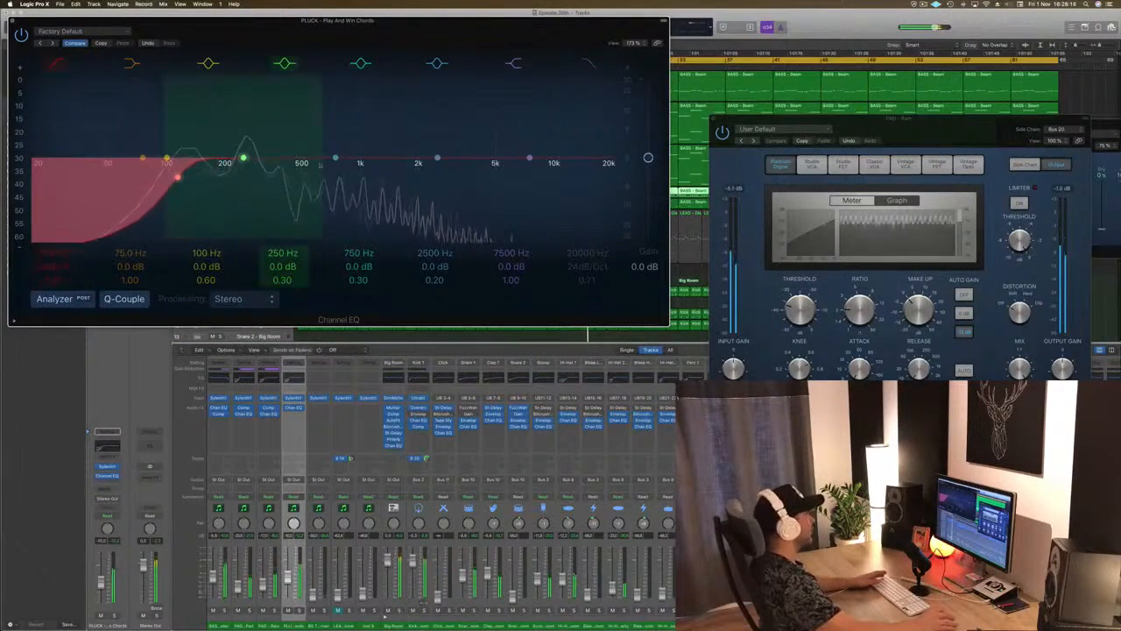
left_click_drag(437, 159, 359, 150)
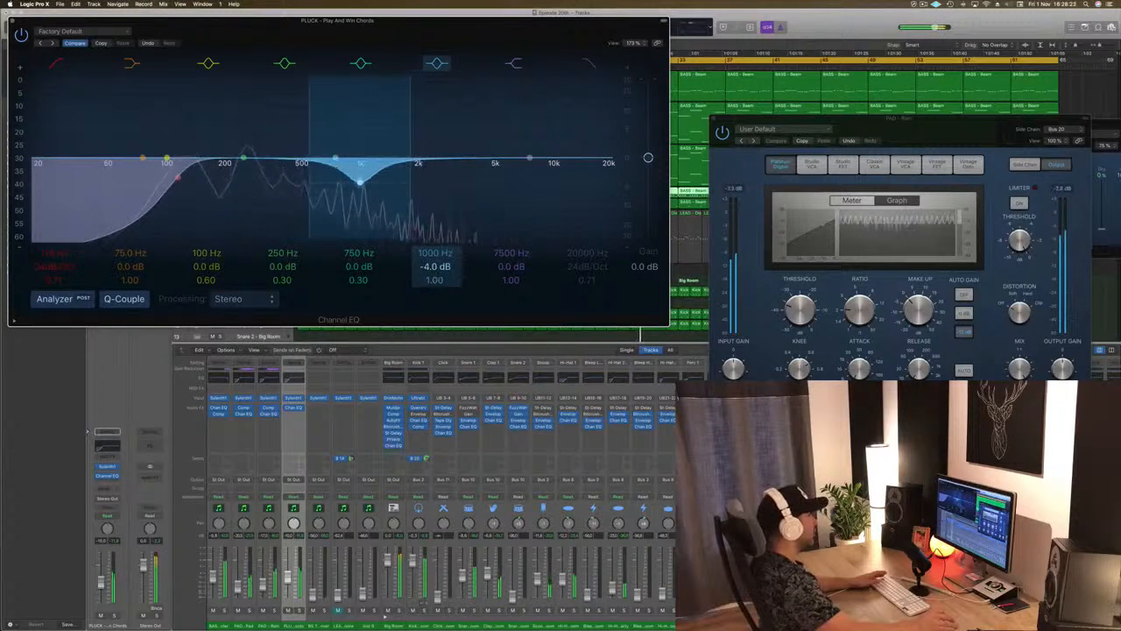
left_click_drag(398, 19, 660, 75)
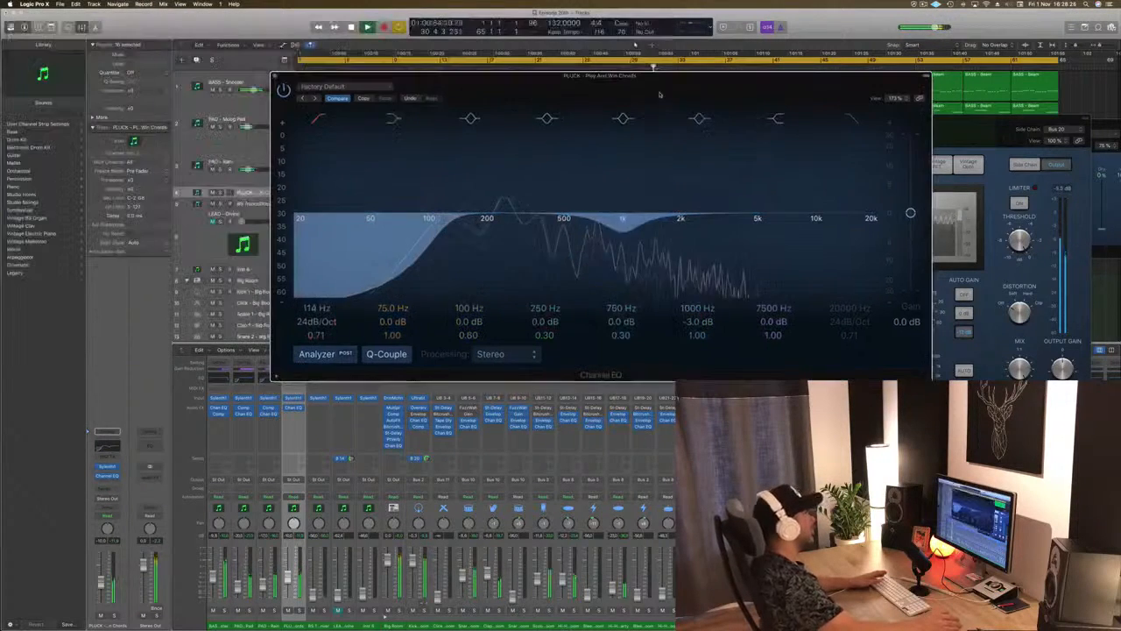
key("super+w")
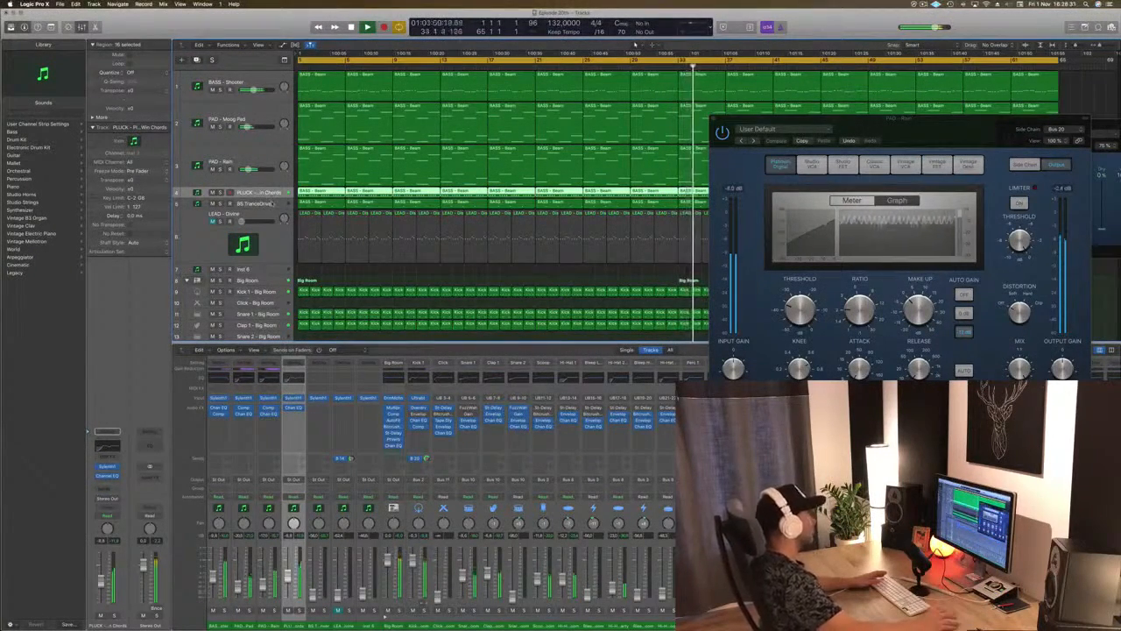
Select the BS TranceDriver track, raise its volume fader and look through its available send buses
left_click(267, 203)
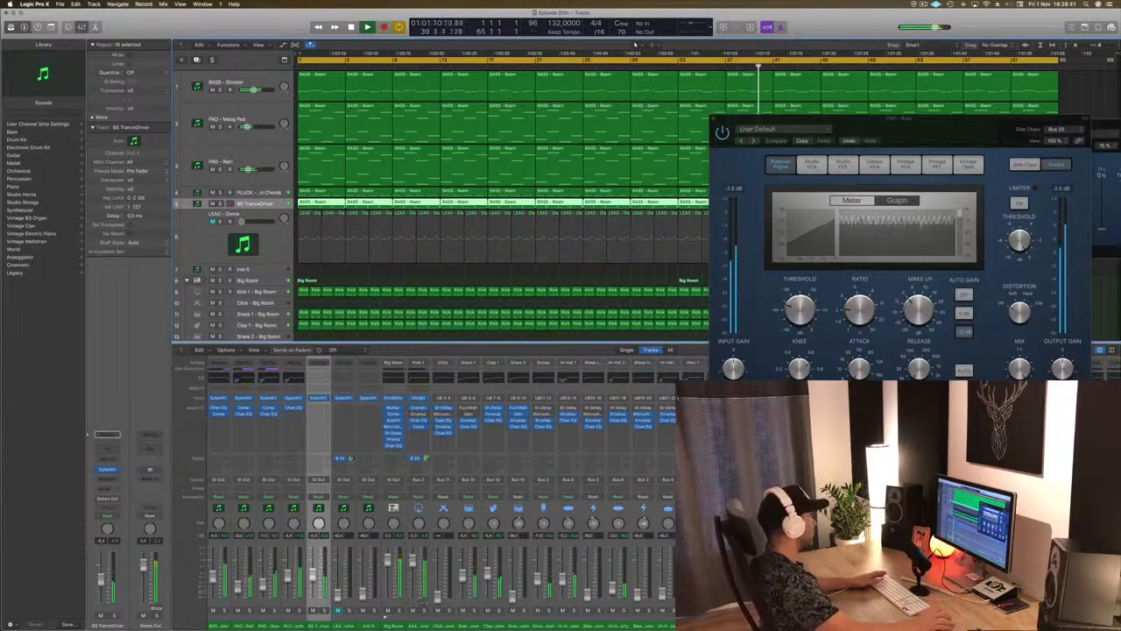
left_click(105, 491)
mouse_move(115, 505)
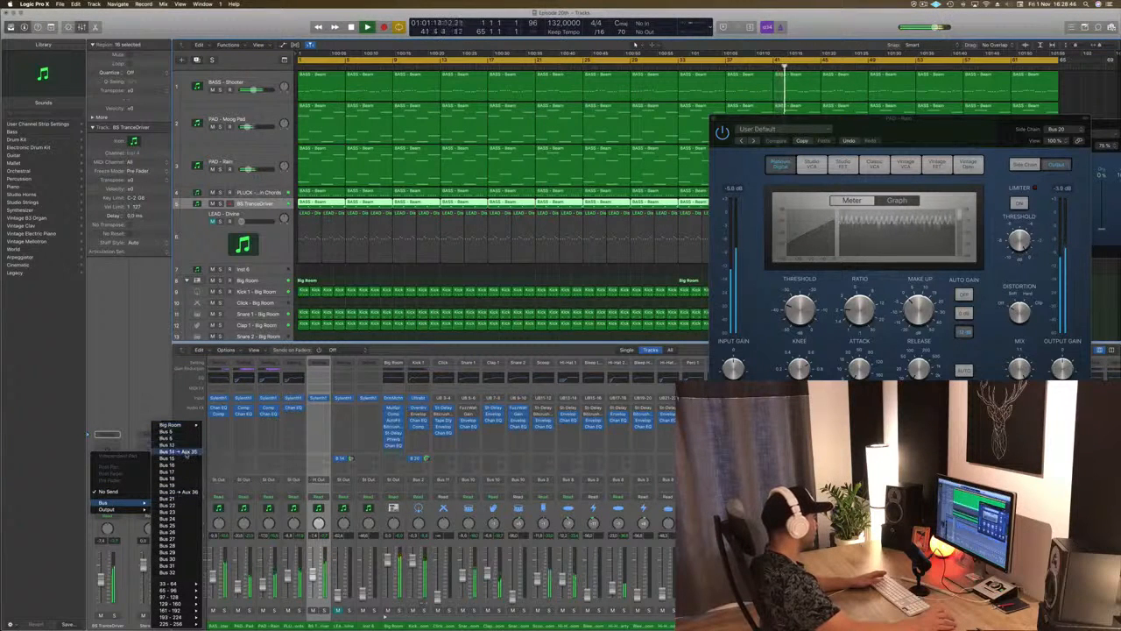
mouse_move(191, 425)
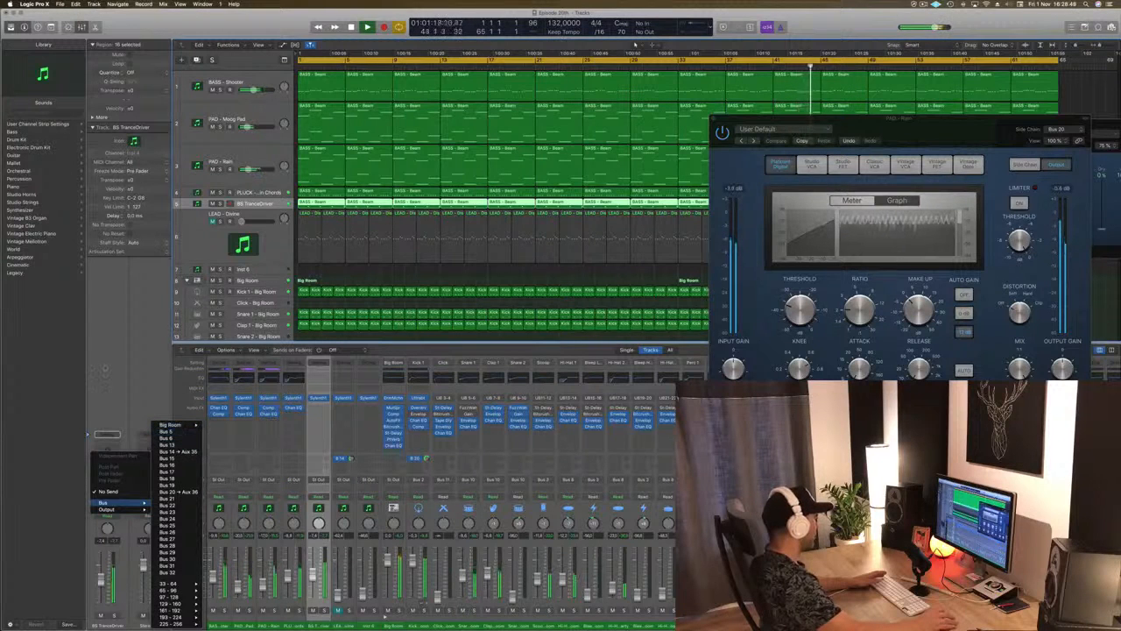
left_click(165, 431)
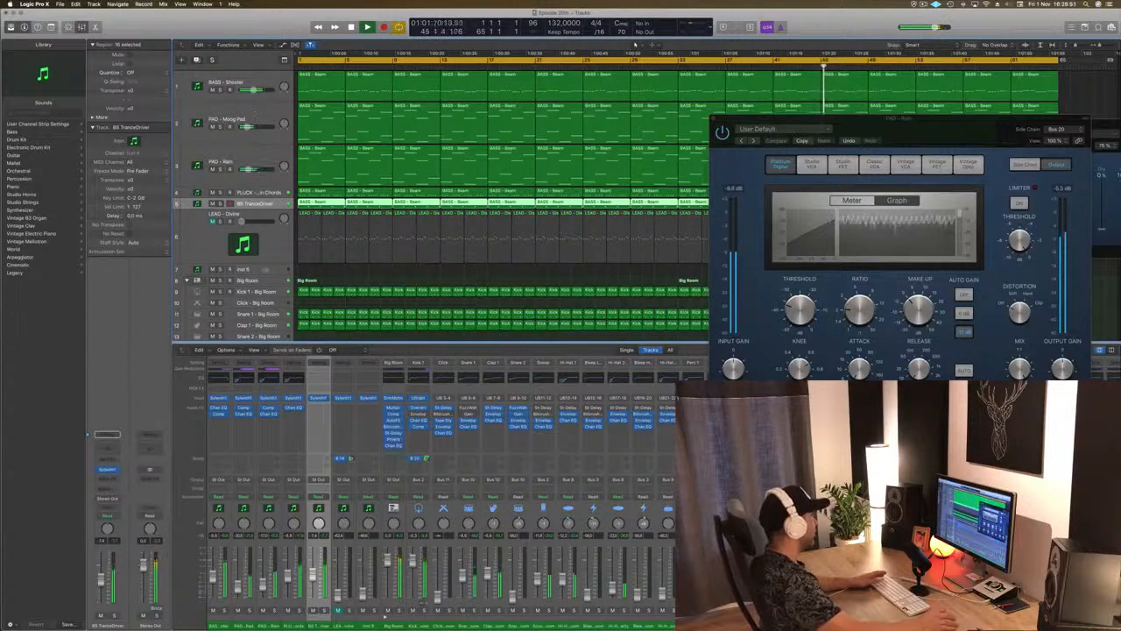
Check the send on LEAD - Divine, add a Bus 14 send to BS TranceDriver and raise its send level
left_click(268, 251)
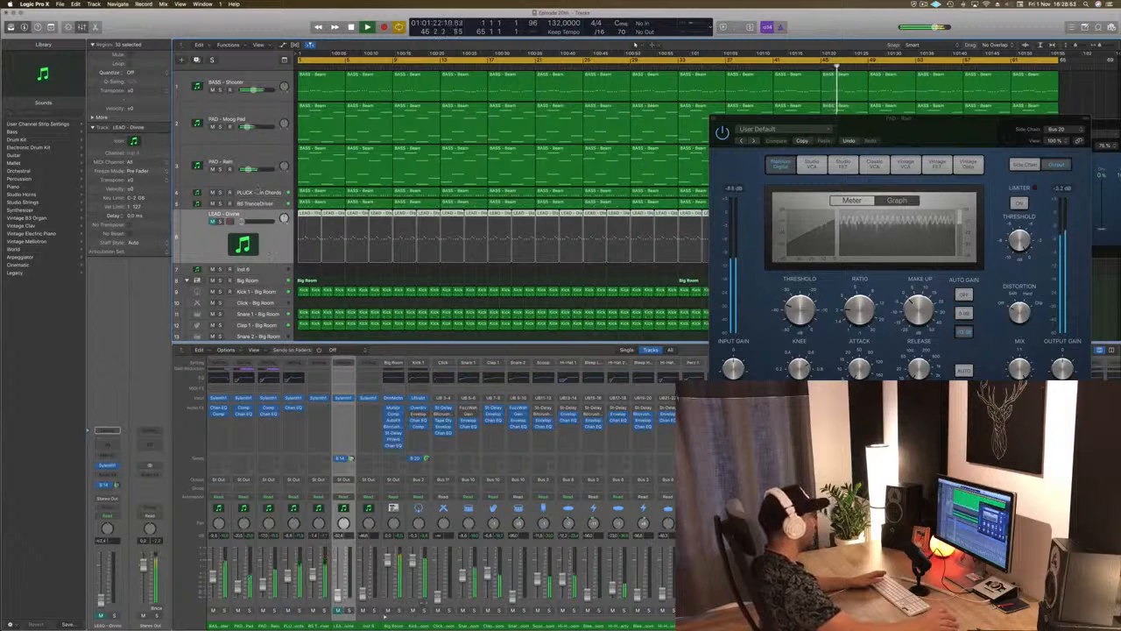
left_click(273, 202)
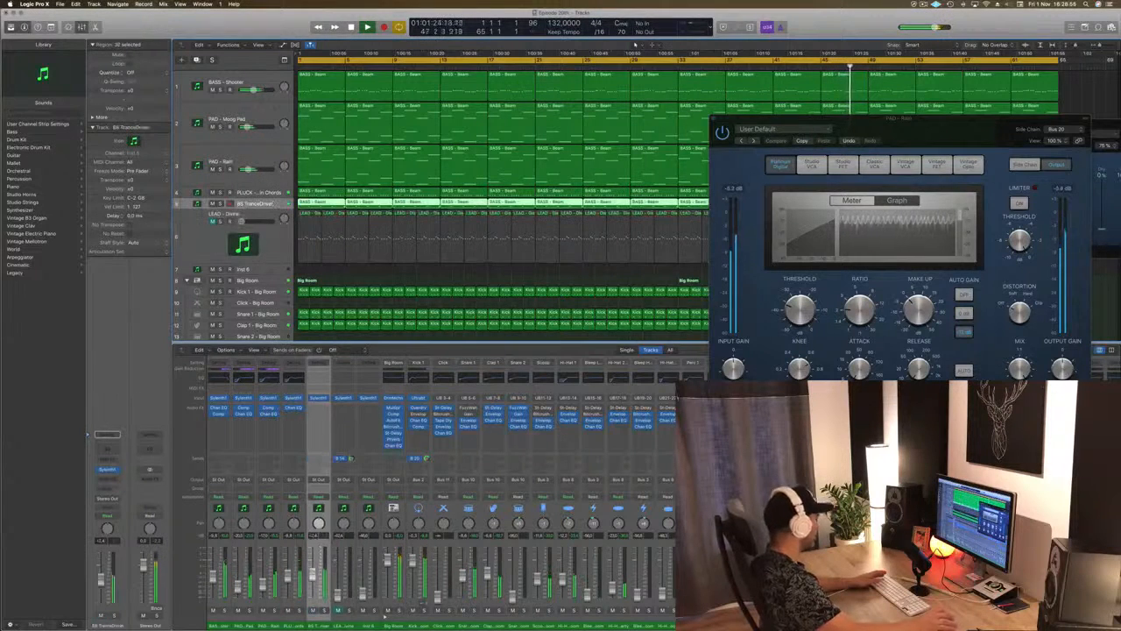
left_click(107, 491)
mouse_move(111, 503)
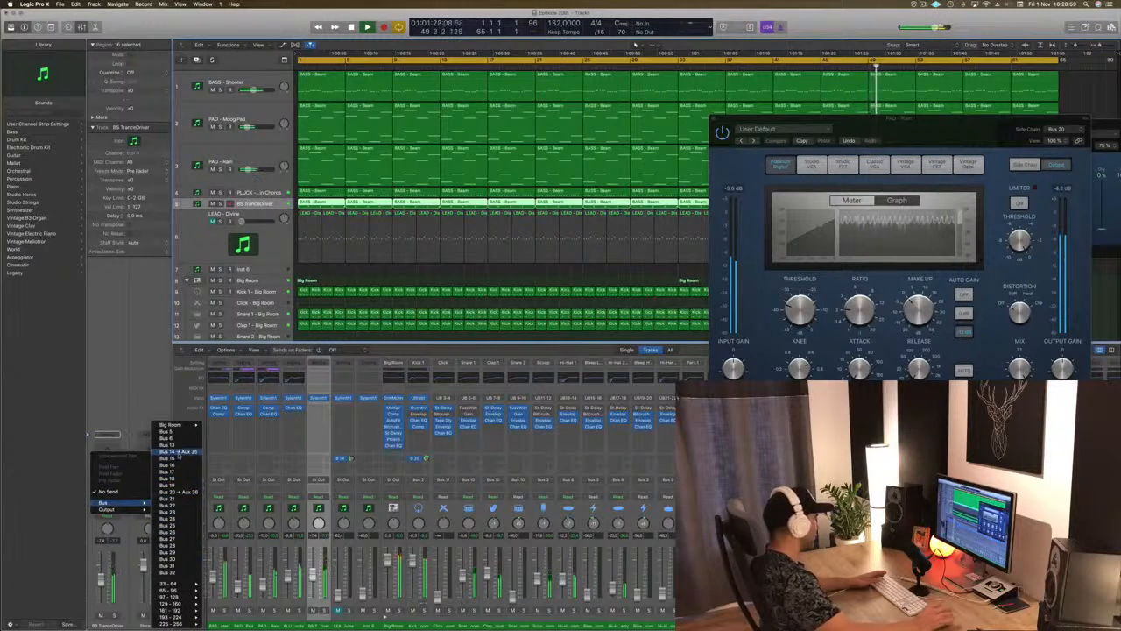
left_click(173, 452)
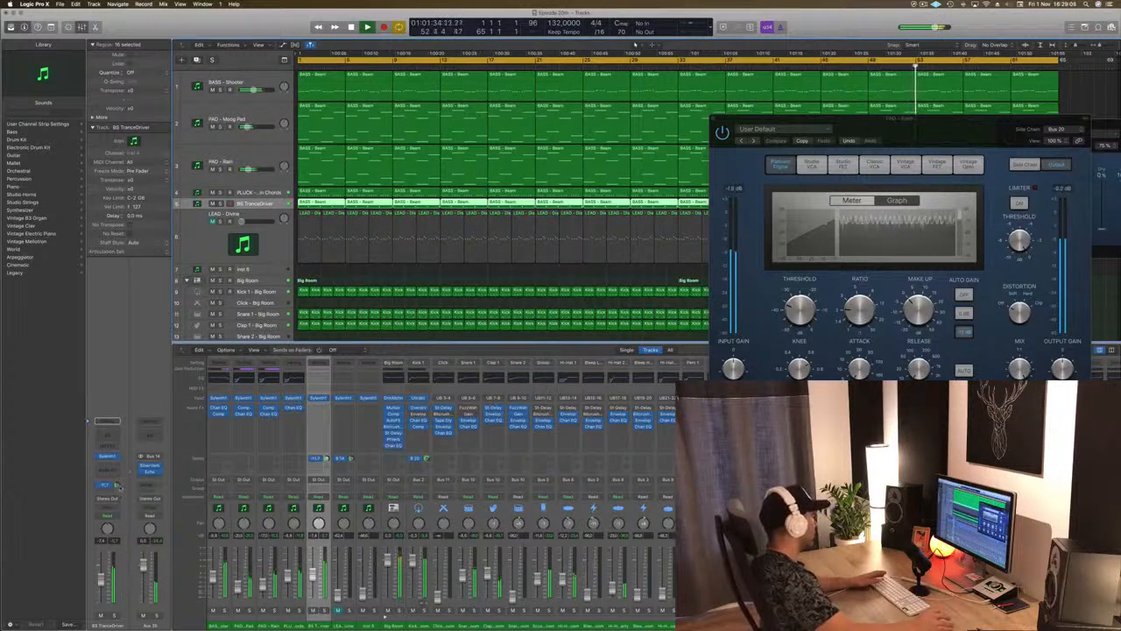
left_click_drag(114, 484, 116, 483)
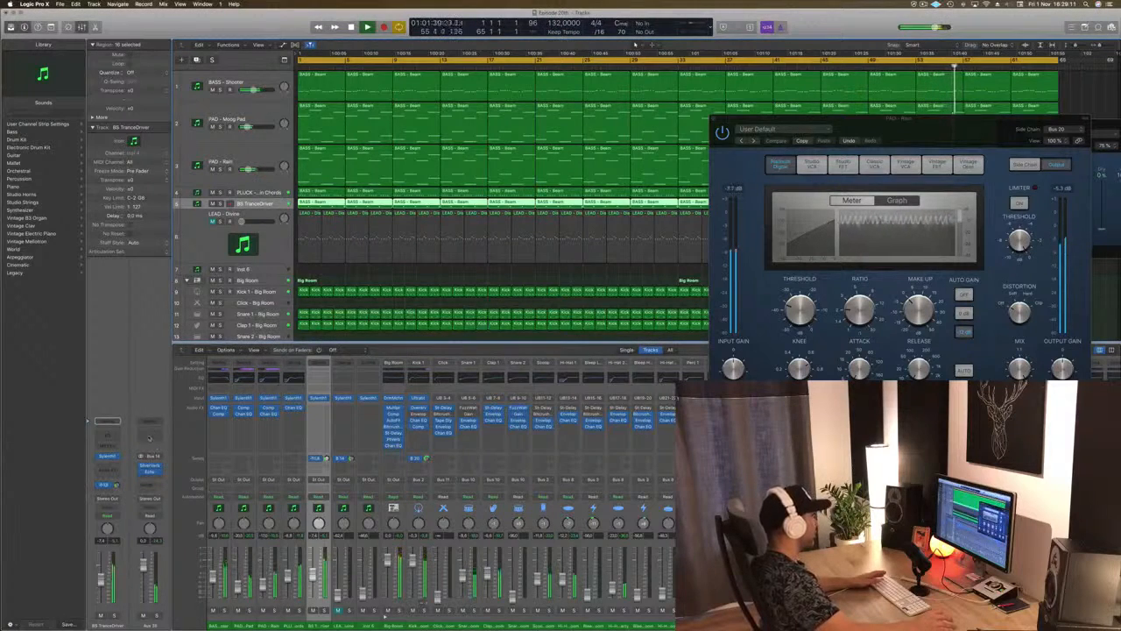
Add a Channel EQ to the Aux 35 return of Bus 14 with a 24 dB/Oct low cut at 240 Hz
left_click(149, 429)
left_click_drag(40, 165, 267, 171)
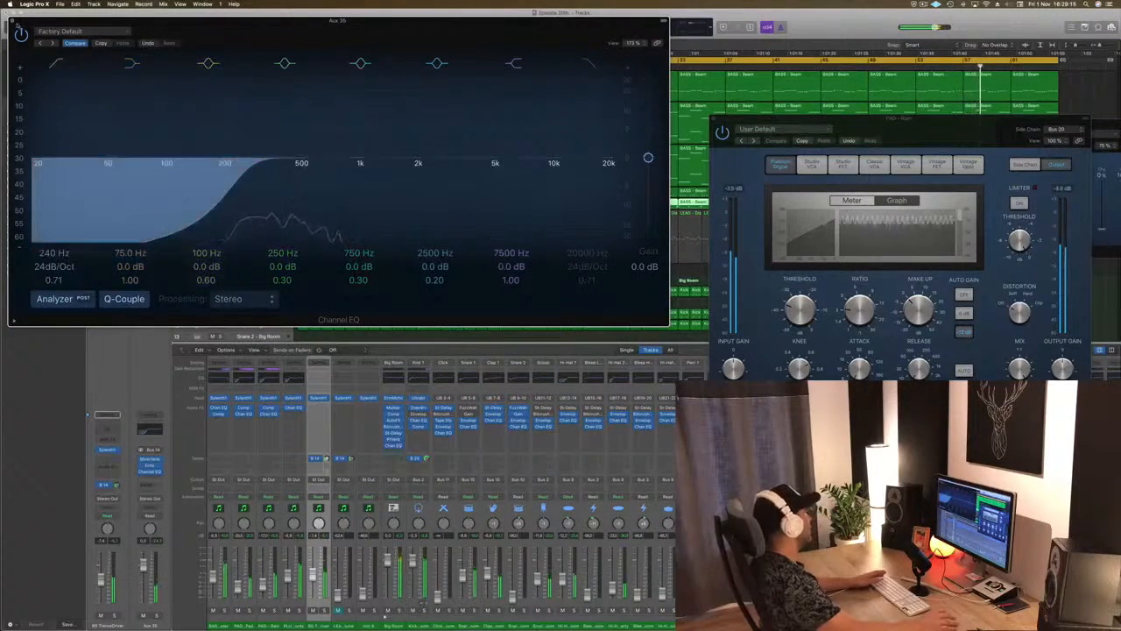
left_click(13, 23)
Select the LEAD - Divine track and look over the drum tracks below it
left_click(198, 236)
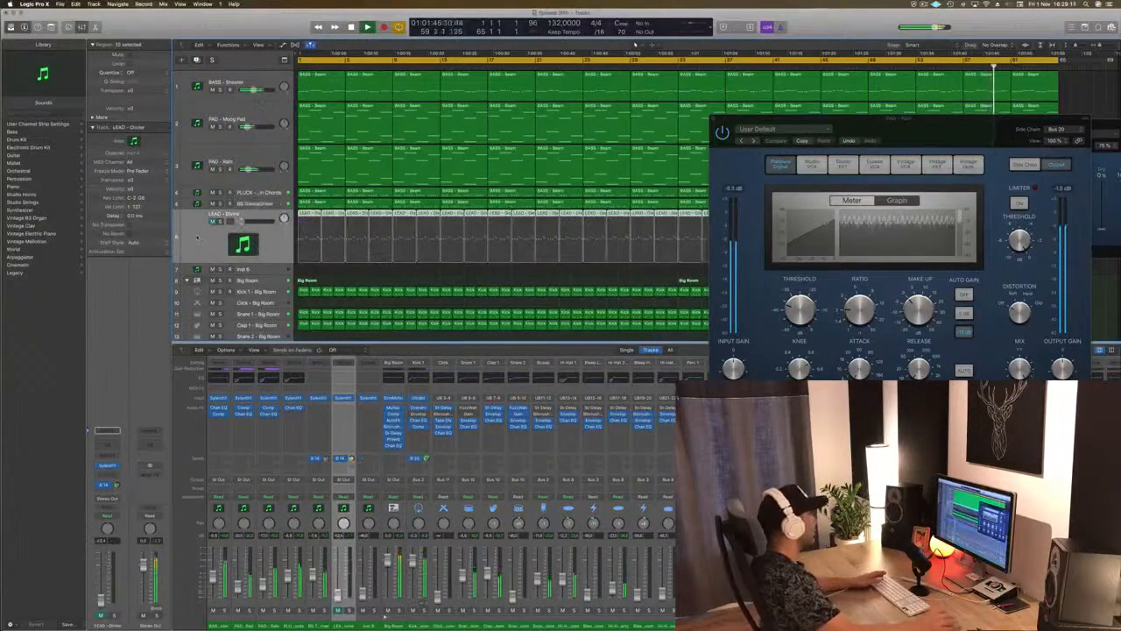
scroll(362, 250, "down", 10)
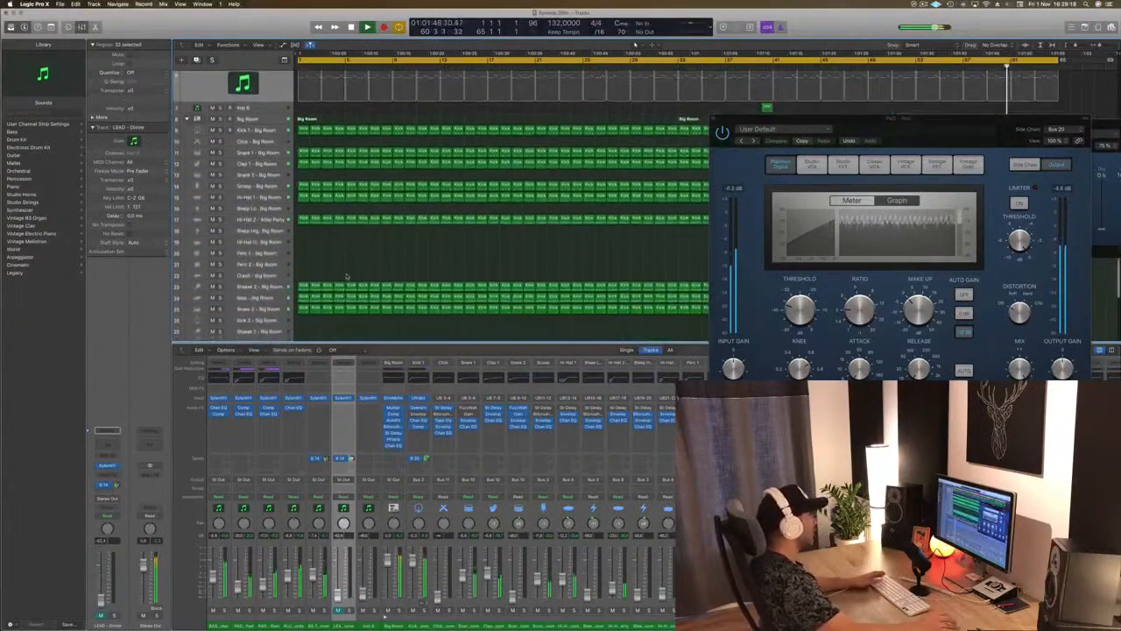
scroll(362, 250, "up", 10)
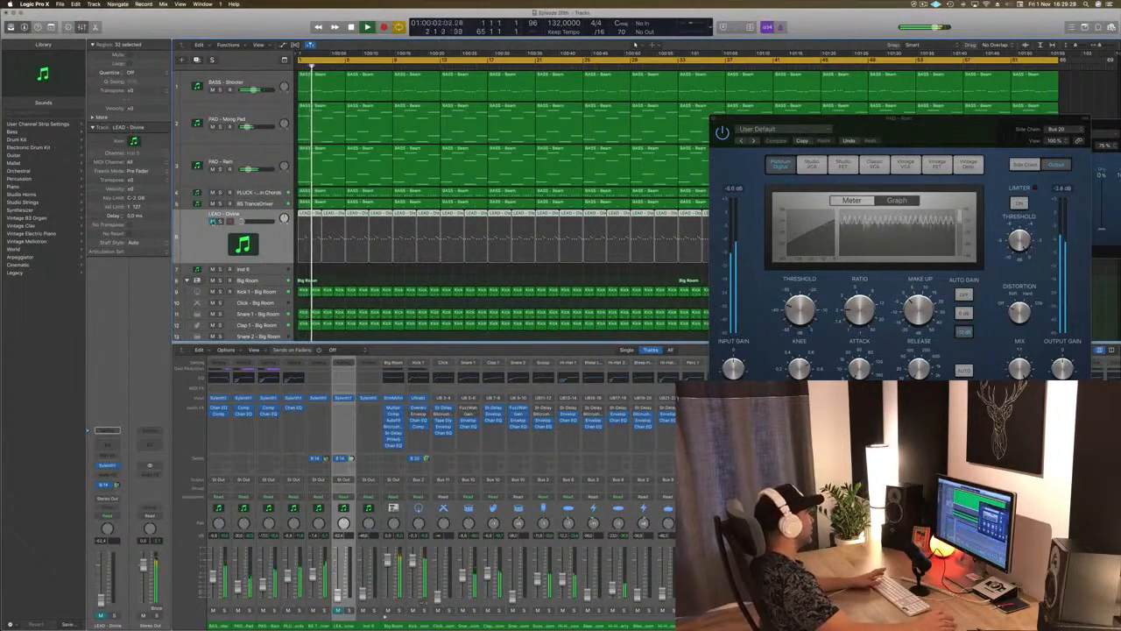
Unmute LEAD - Divine and add a stereo Compressor to it with Bus 20 as the side chain source
key("ctrl+m")
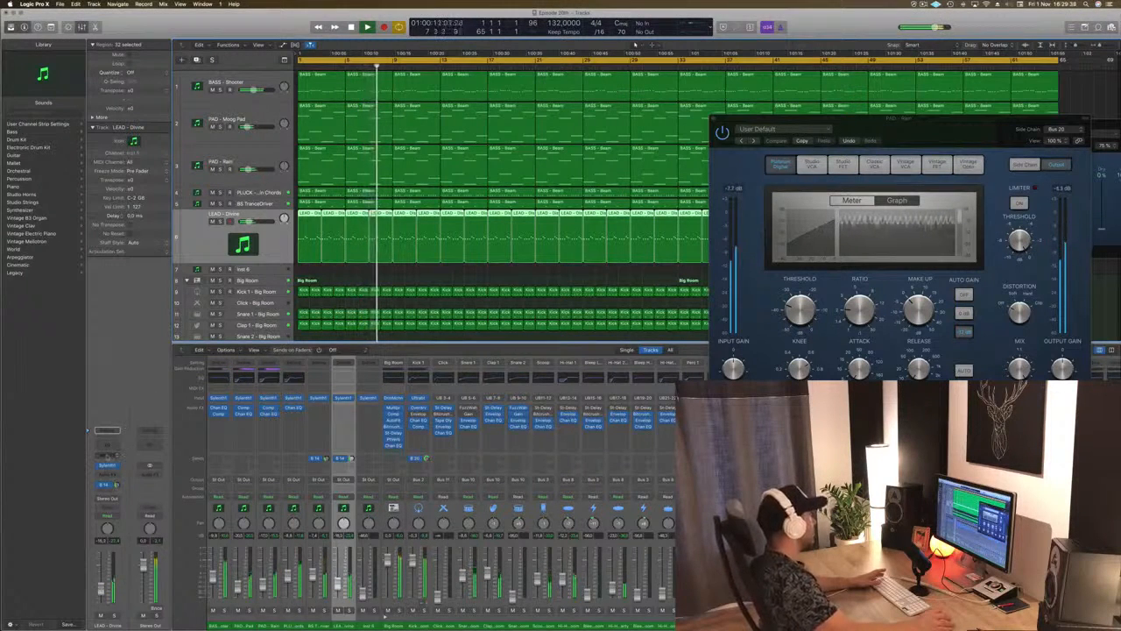
left_click(107, 474)
mouse_move(113, 502)
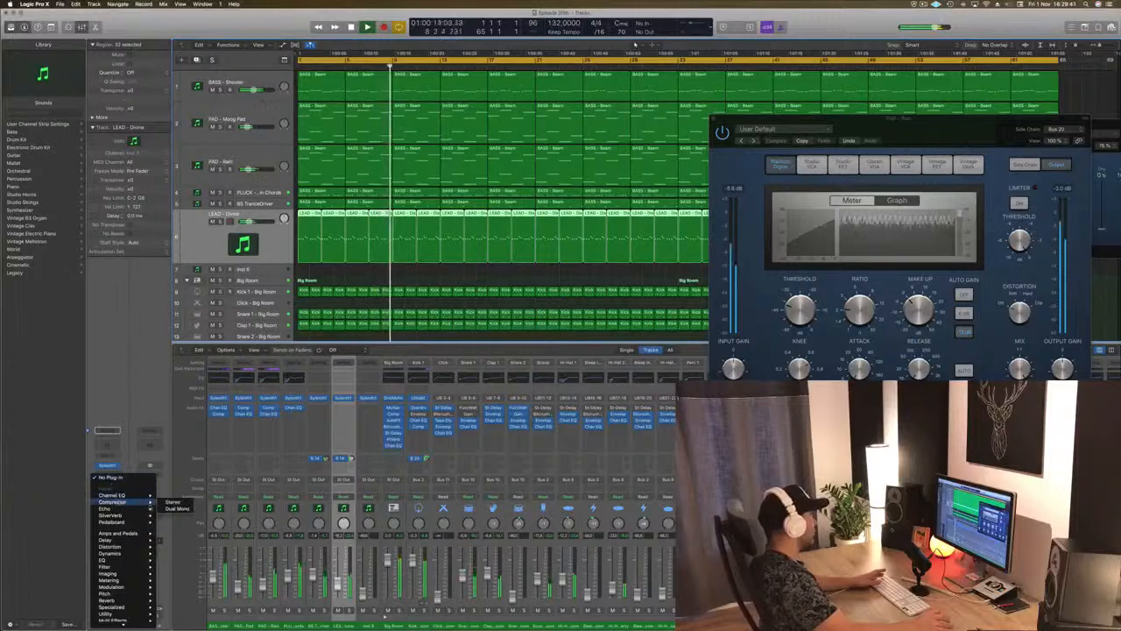
left_click(173, 502)
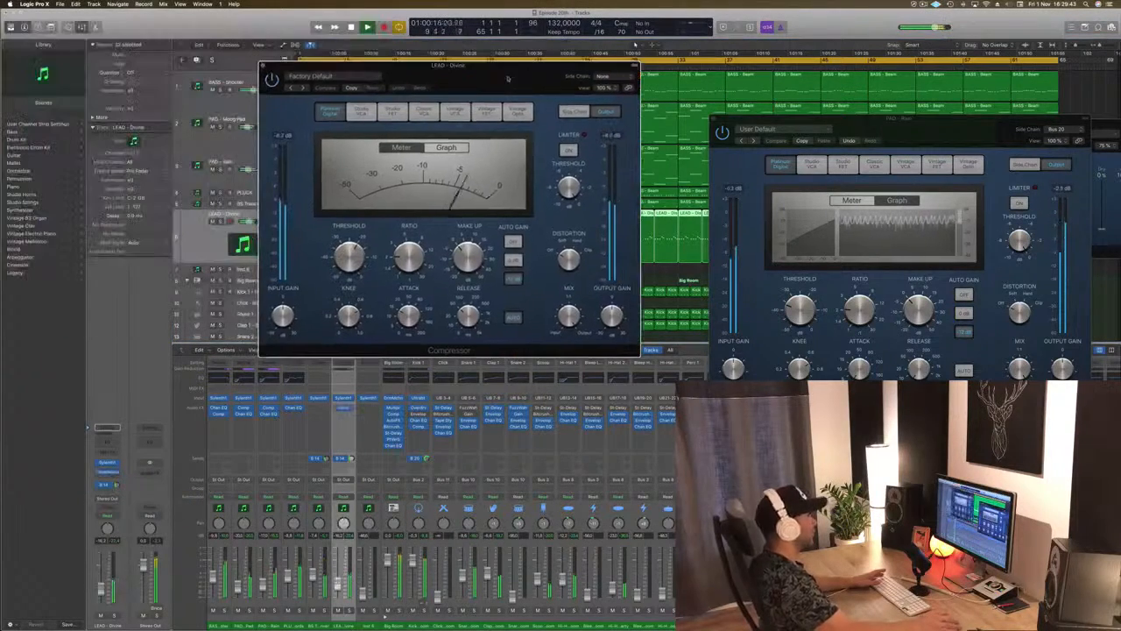
left_click(624, 77)
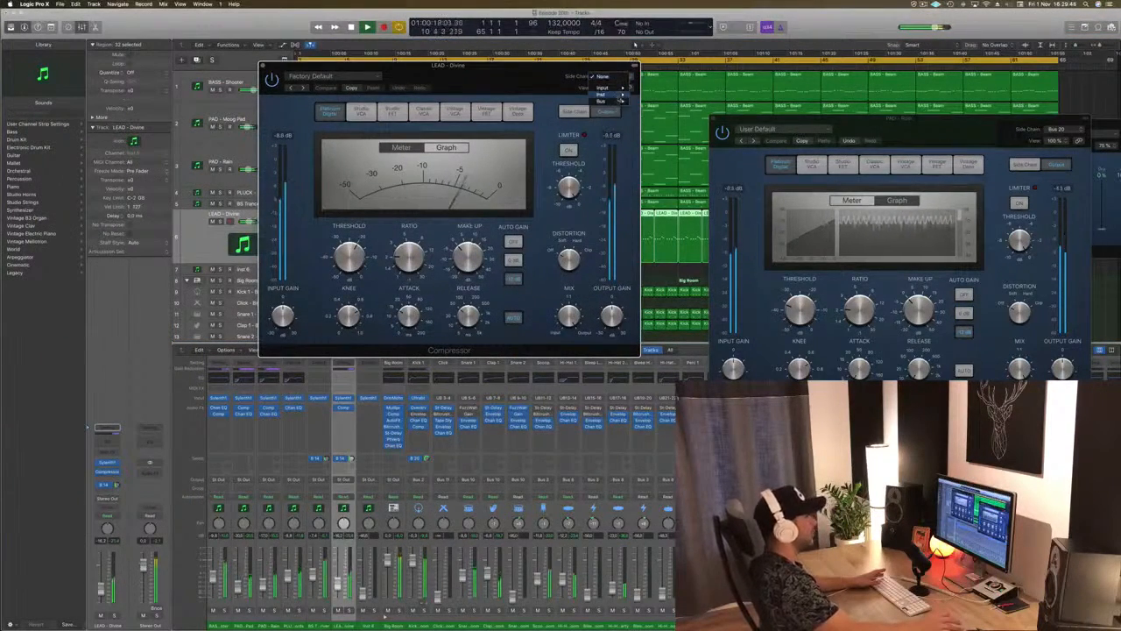
mouse_move(620, 100)
left_click(648, 182)
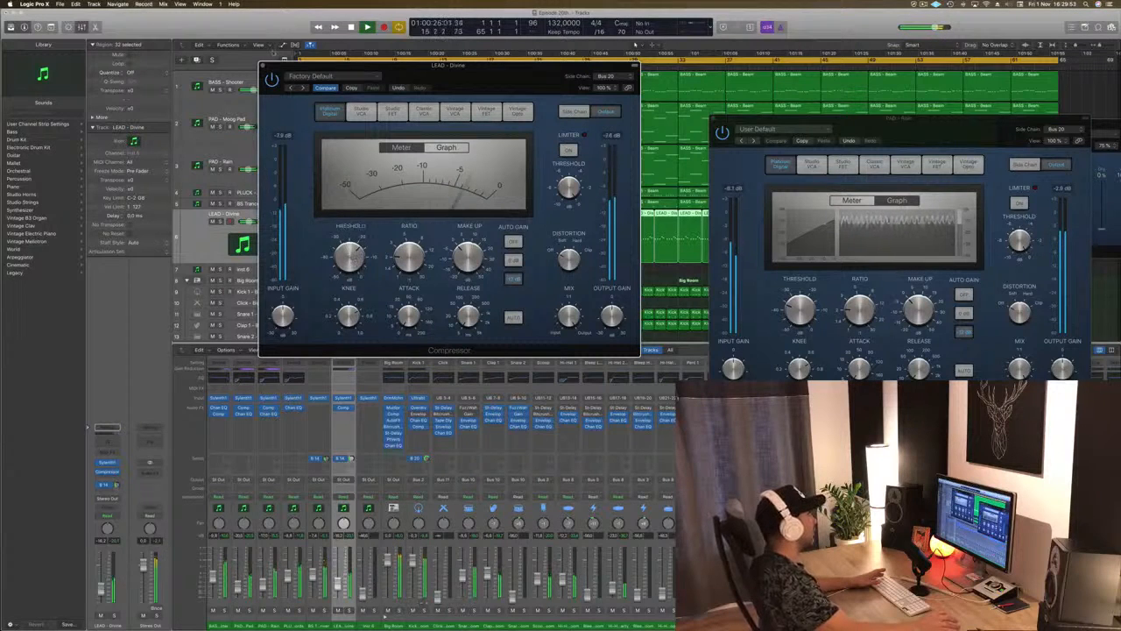
left_click(263, 67)
key("Return")
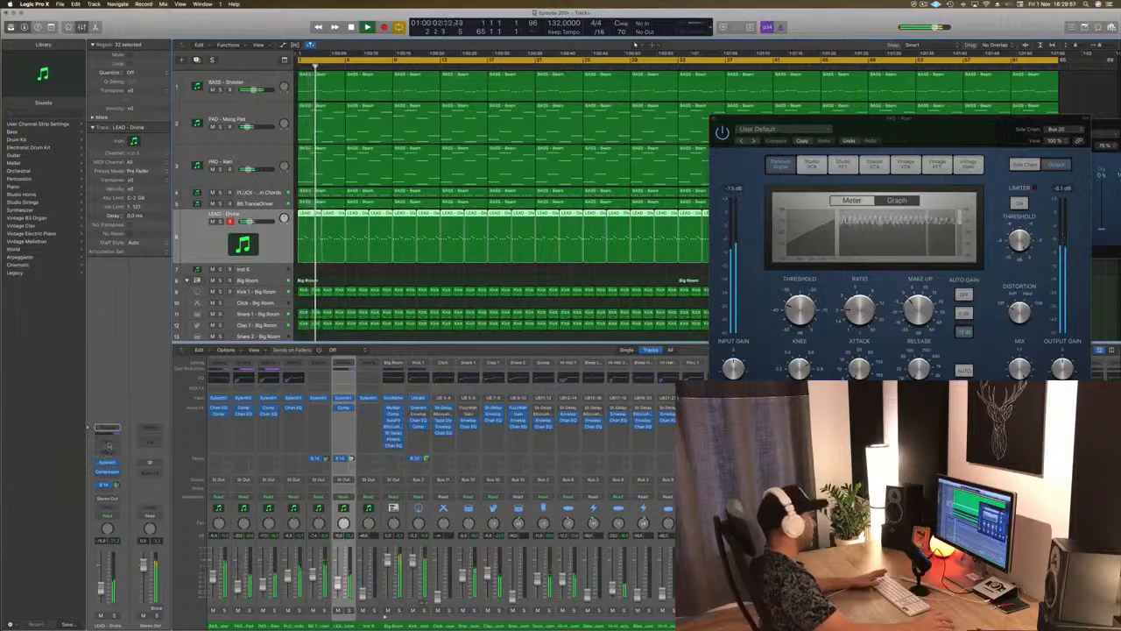
Add a Channel EQ to LEAD - Divine with a 24 dB/Oct low cut at 530 Hz and a +4.0 dB high shelf at 3000 Hz
left_click(342, 376)
left_click_drag(262, 9, 359, 65)
left_click_drag(145, 123, 392, 123)
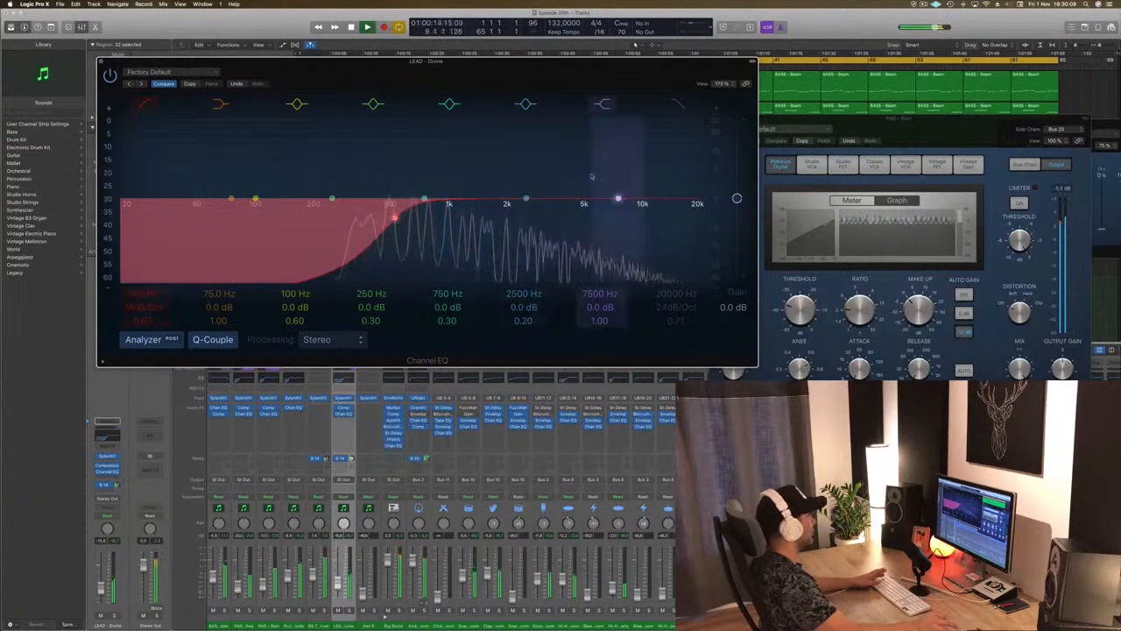
left_click_drag(618, 199, 520, 184)
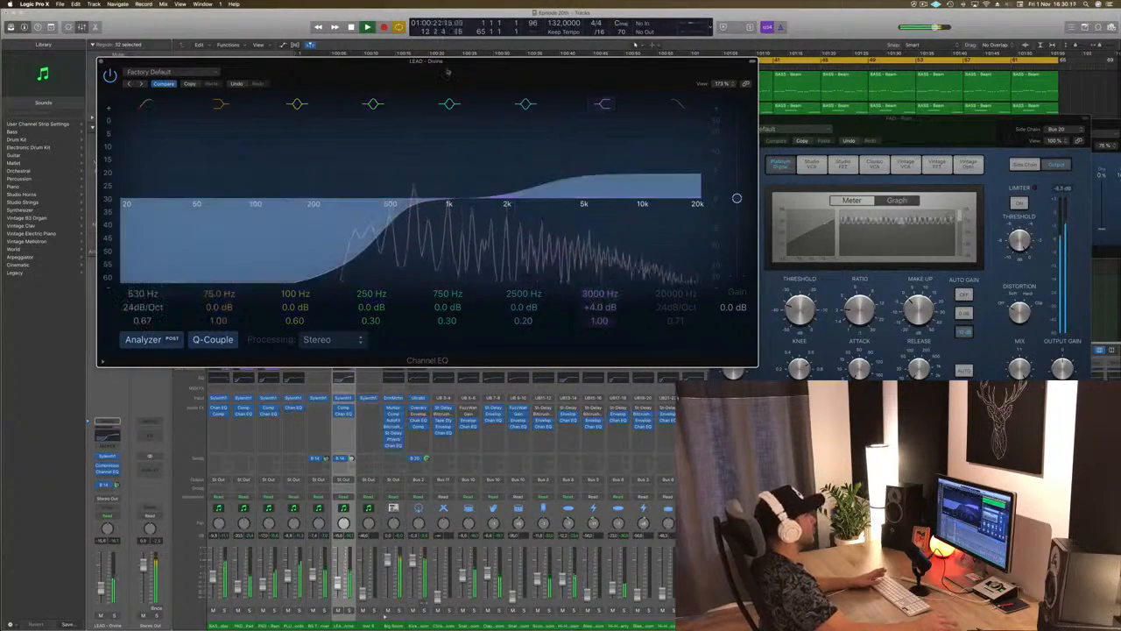
left_click_drag(420, 59, 537, 58)
mouse_move(805, 199)
left_mouse_down()
mouse_move(758, 203)
mouse_move(794, 212)
left_mouse_up()
key("super+w")
key("Return")
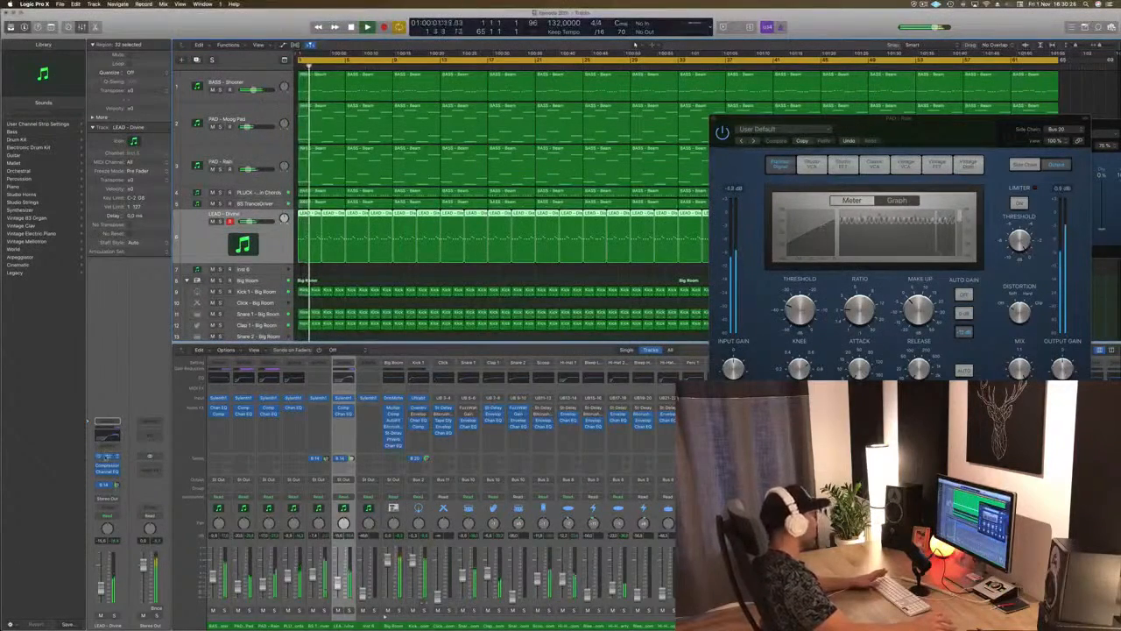
Look over the Sylenth1 settings of LEAD - Divine and replay the mix from the start
left_click(342, 397)
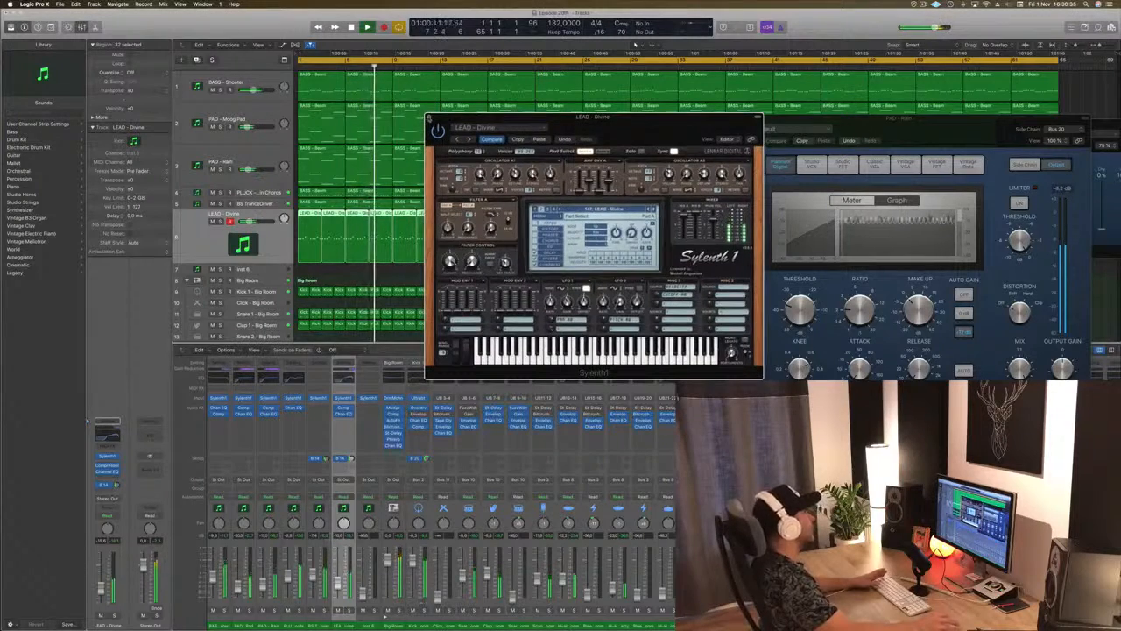
key("super+w")
key("Return")
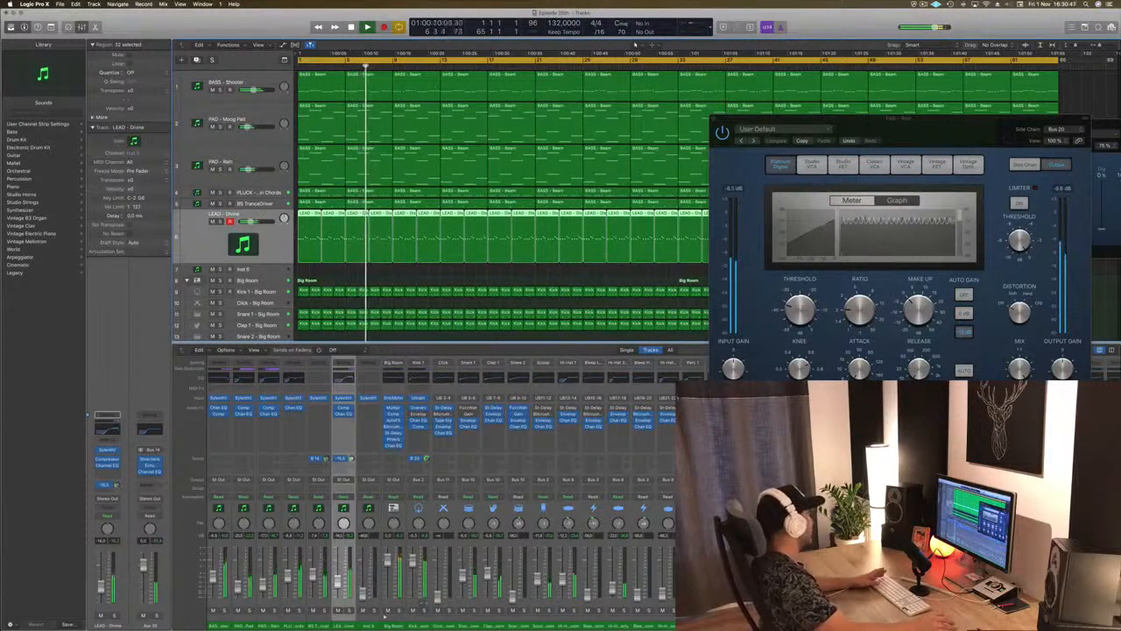
Insert a stereo Chorus after the Channel EQ on LEAD - Divine and start playback to hear it
left_click(107, 473)
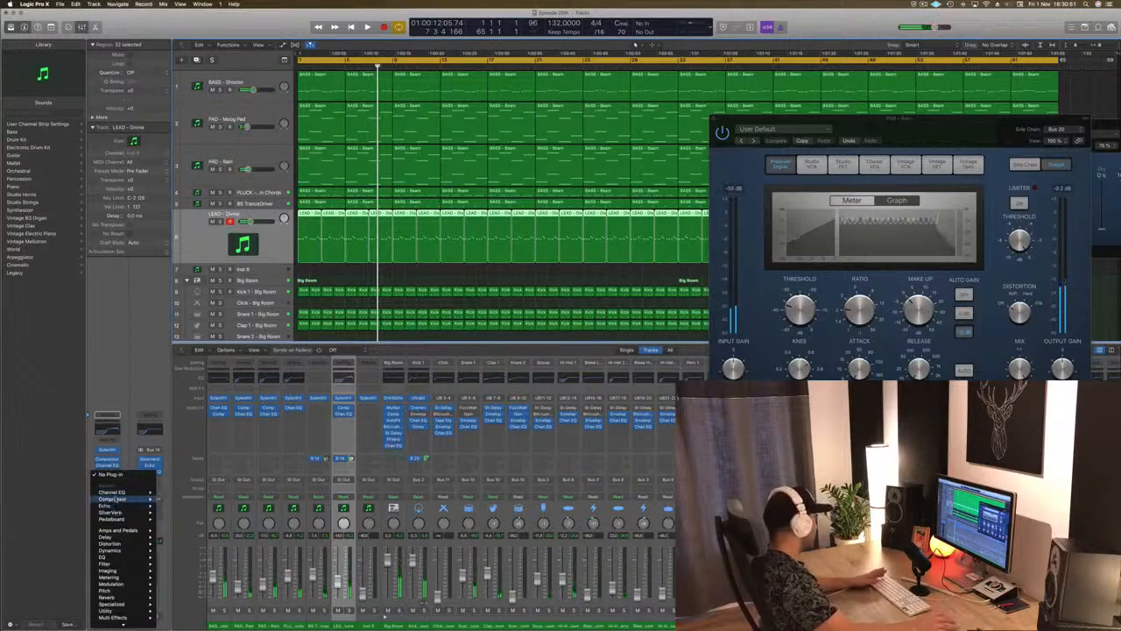
mouse_move(131, 547)
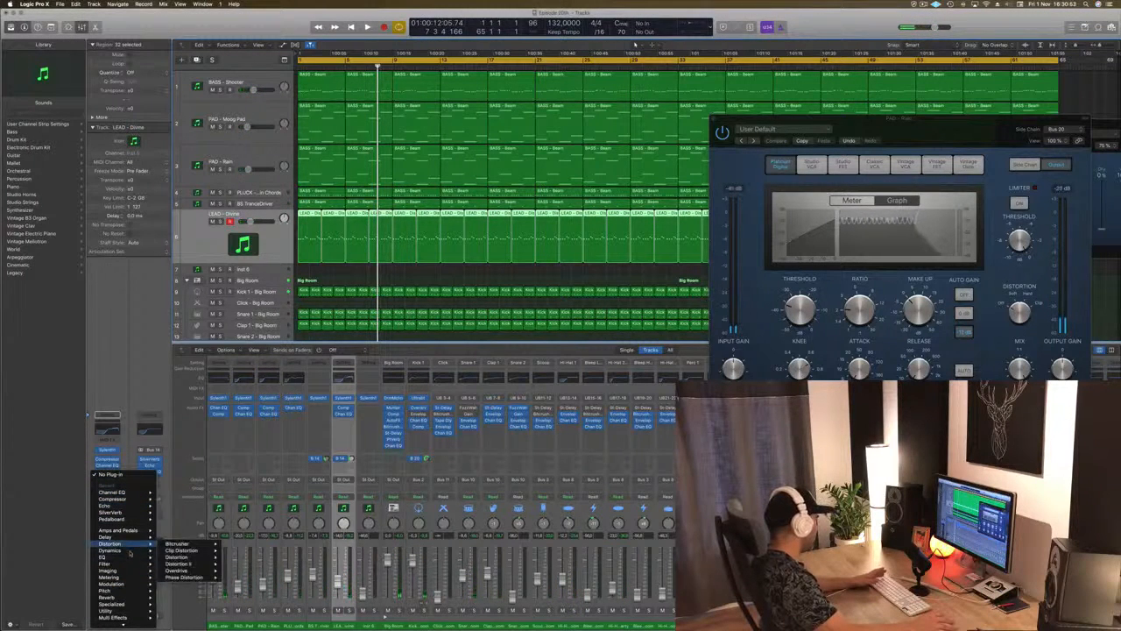
mouse_move(127, 586)
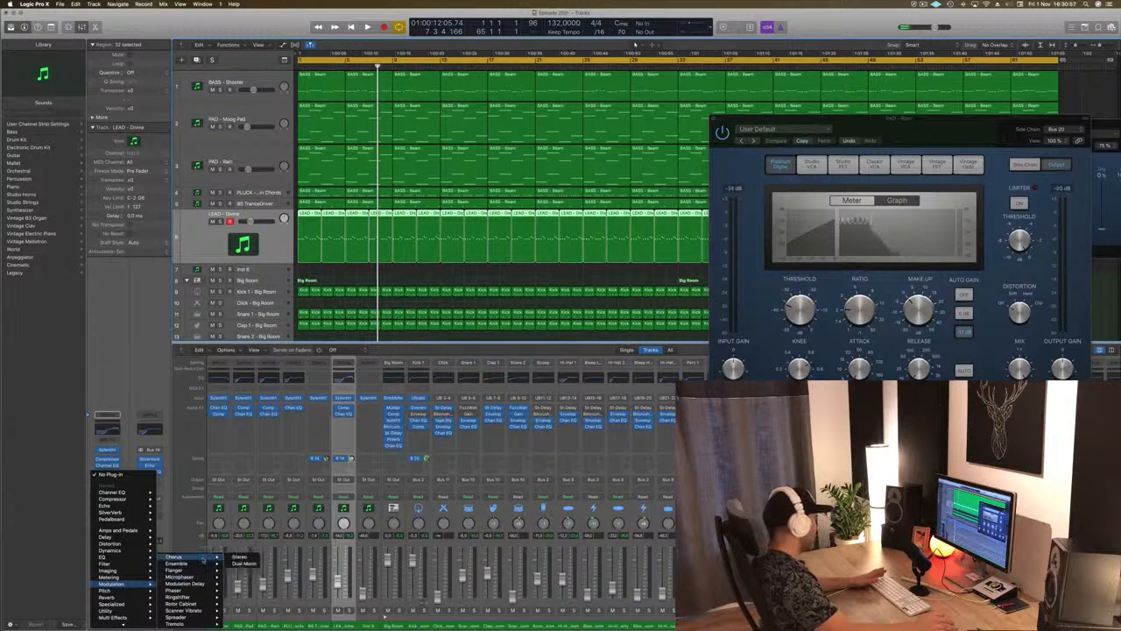
left_click(239, 557)
left_click_drag(104, 26, 532, 144)
key("space")
Audition the Chorus presets on LEAD - Divine, load Mega Wide Chorus and close the plug-in
left_click(482, 162)
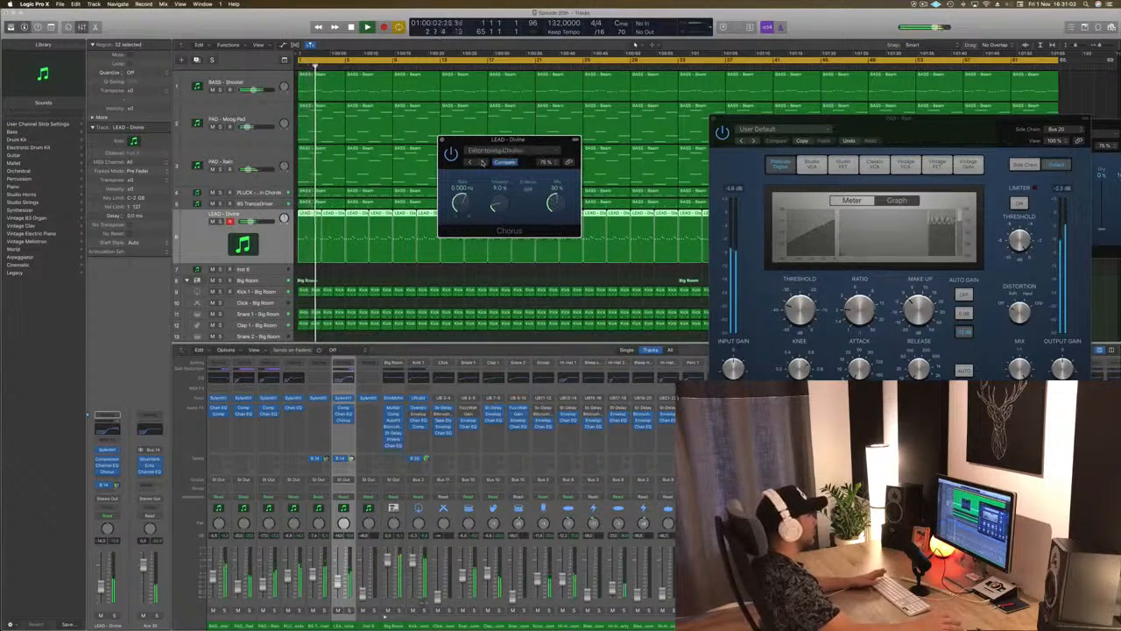
left_click(481, 162)
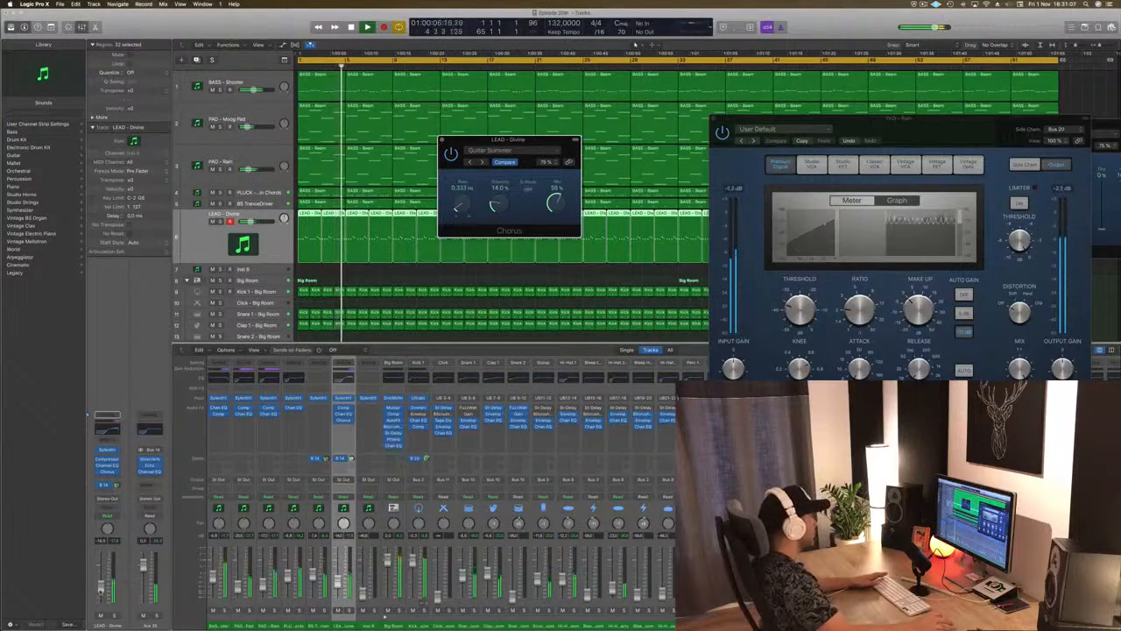
left_click(636, 43)
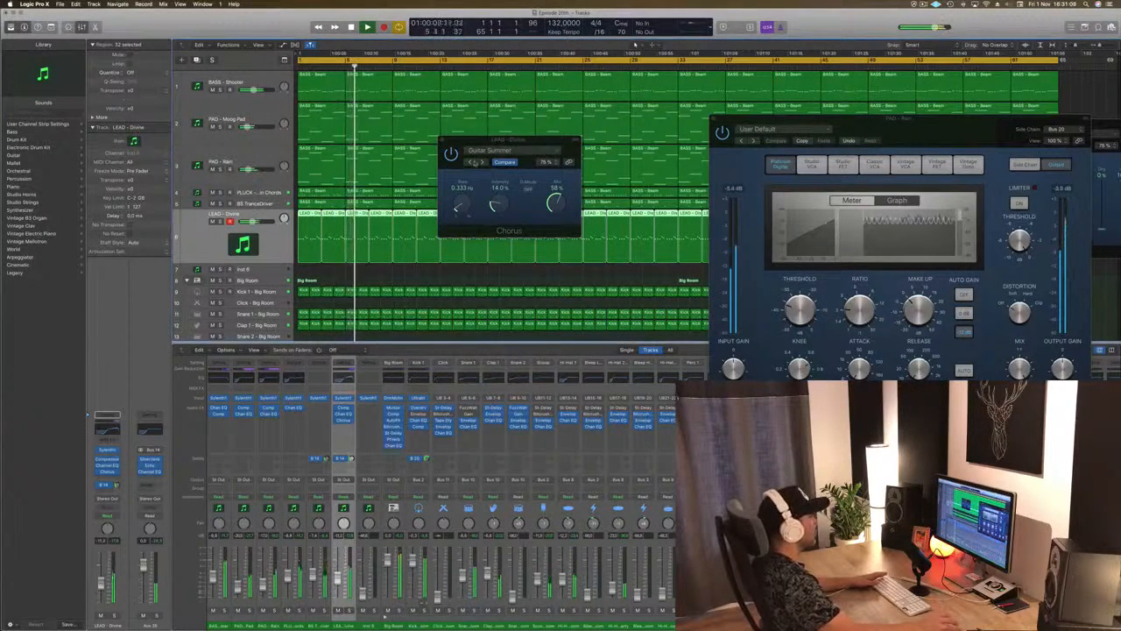
left_click(482, 162)
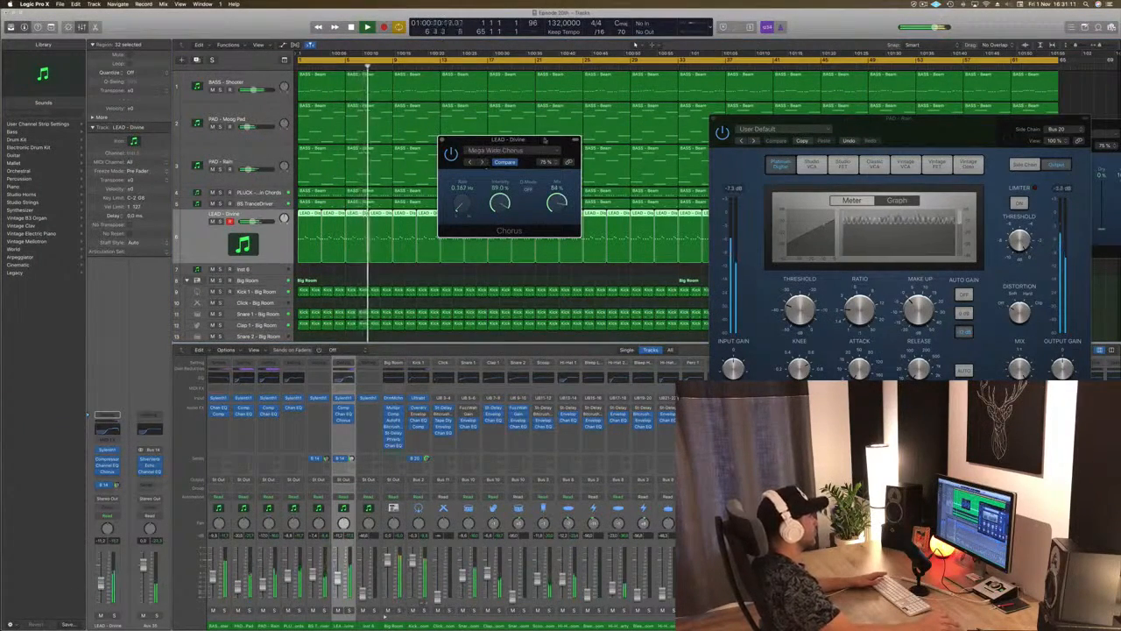
left_click_drag(545, 140, 533, 141)
left_click(636, 44)
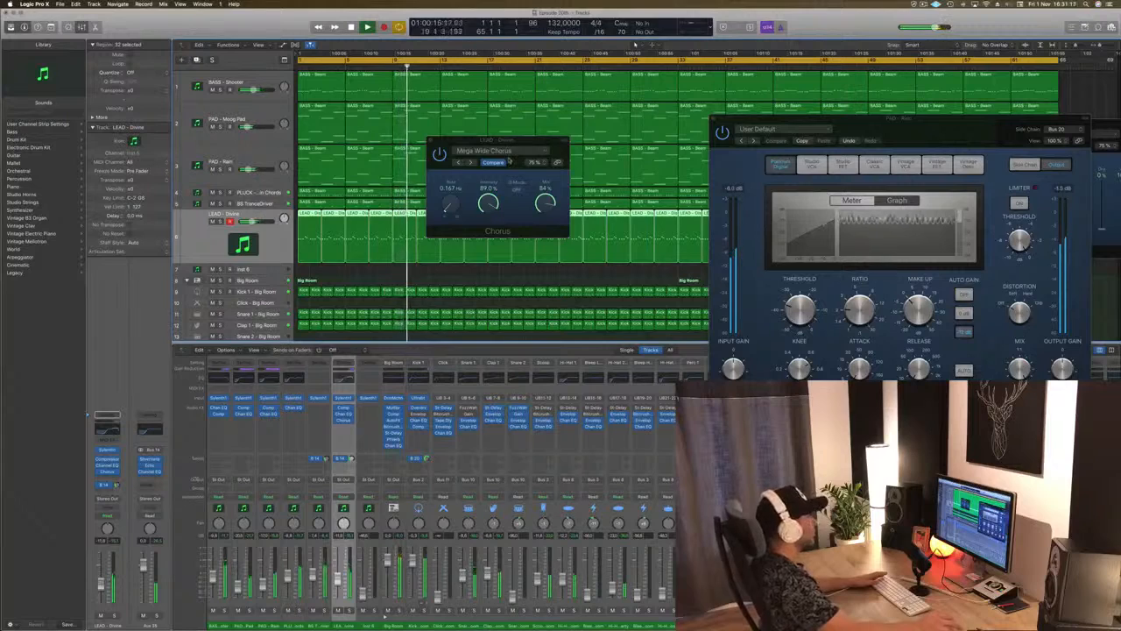
left_click_drag(510, 143, 465, 144)
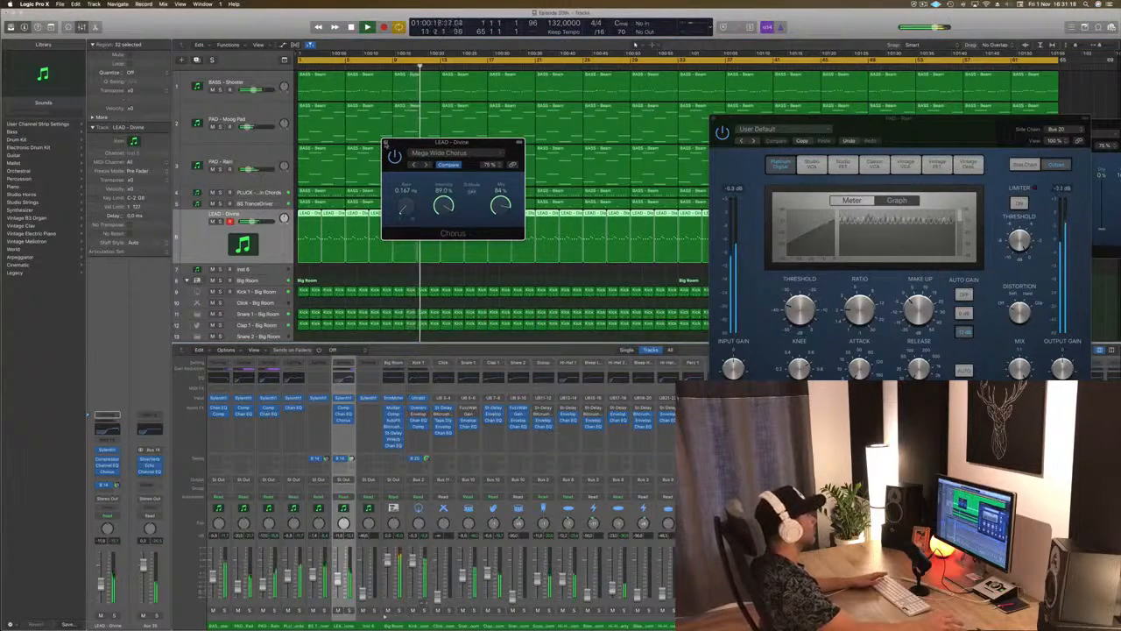
key("super+w")
Close the PAD - Rain compressor, hide the mixer and play the arrangement from the beginning
left_click_drag(933, 134, 710, 125)
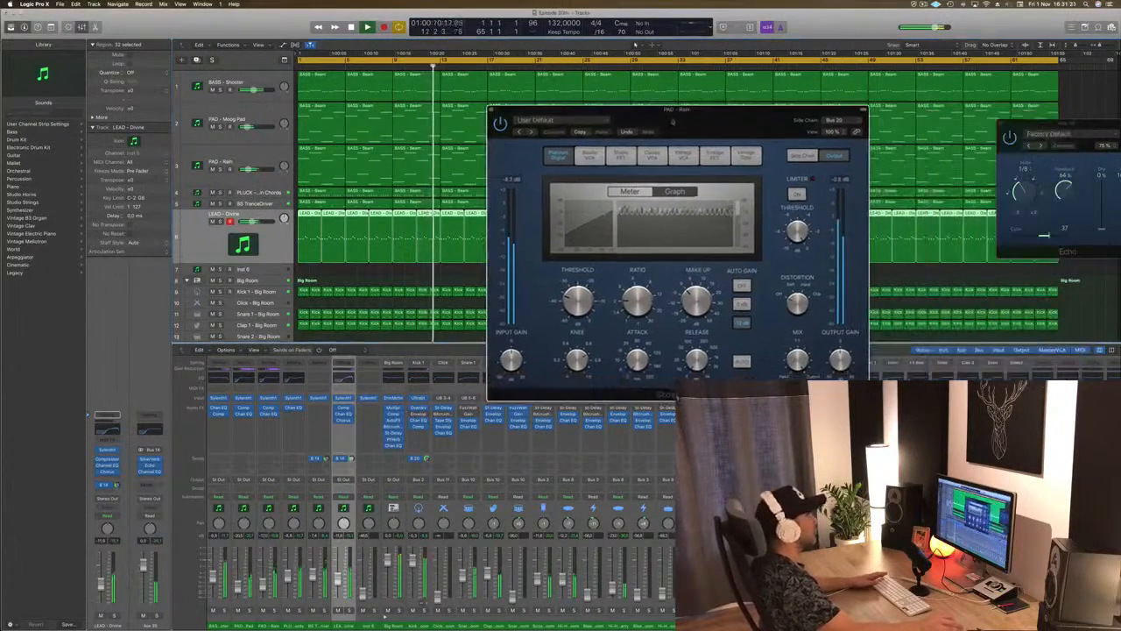
key("super+w")
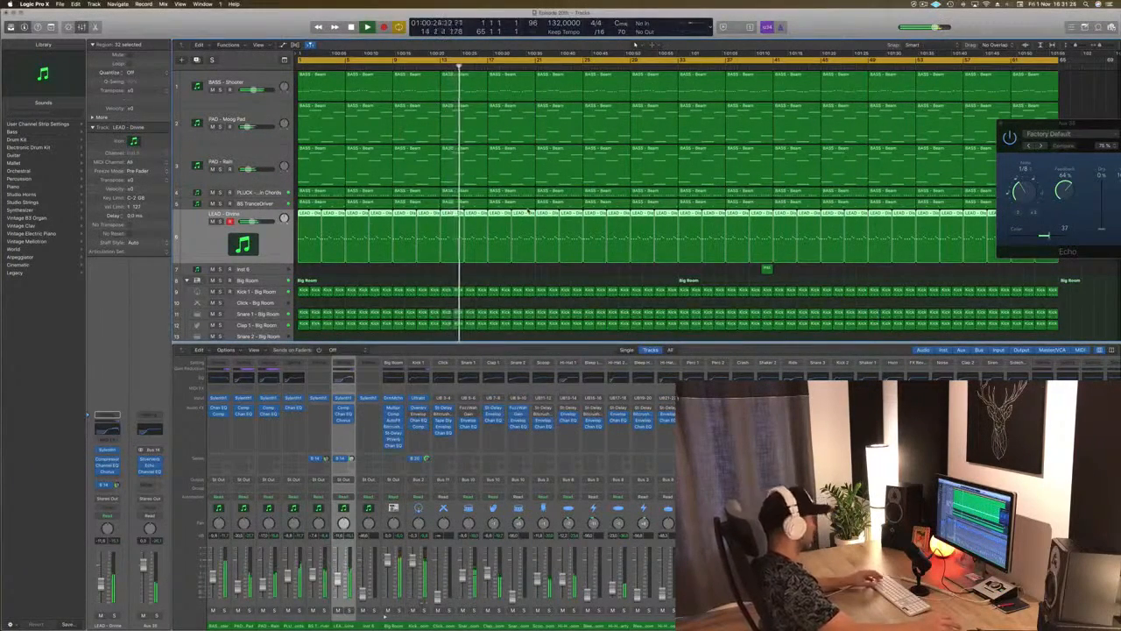
key("x")
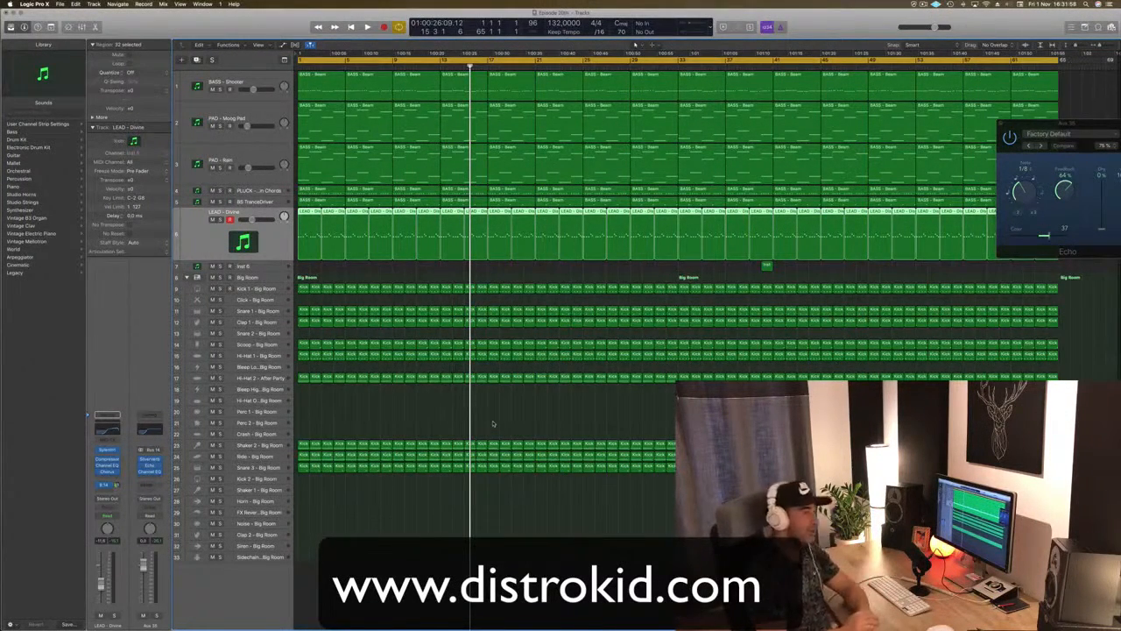
key("Return")
key("space")
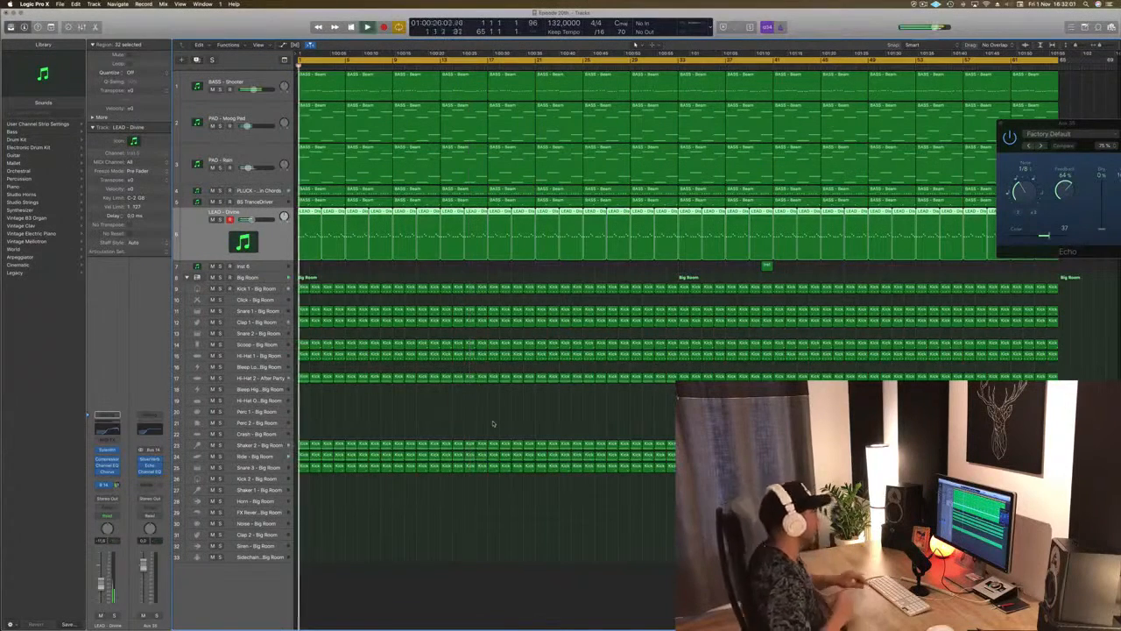